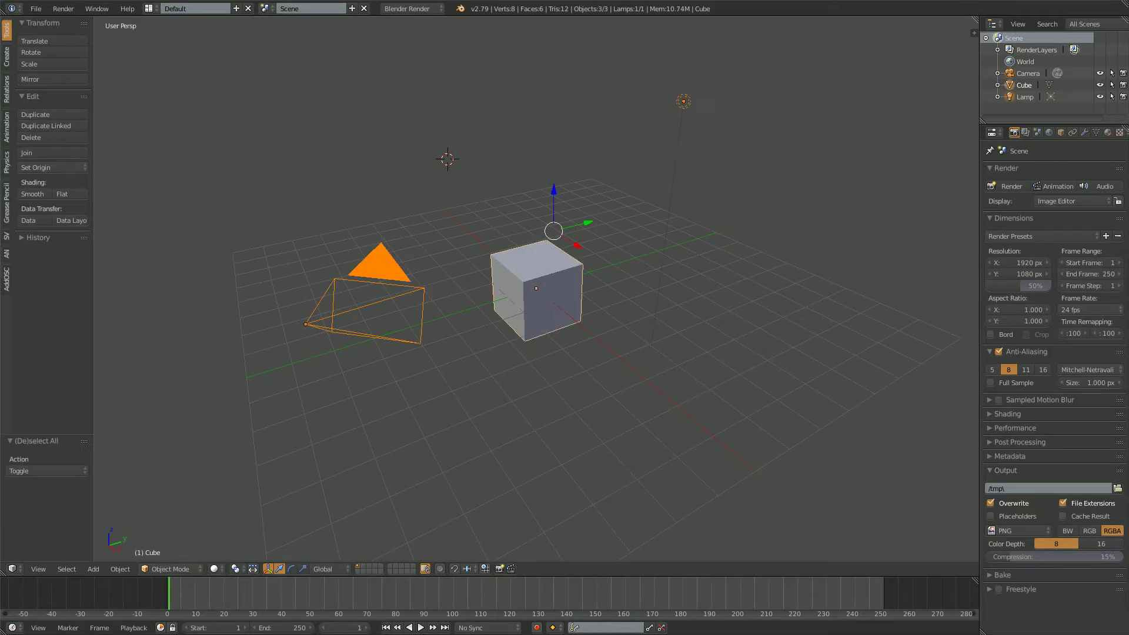
Delete the default cube, camera and lamp from the scene.
key("x")
key("Return")
middle_click_drag(498, 210, 539, 234)
Import swc_snapshot.png from the Desktop folder using Images as Planes.
left_click(36, 9)
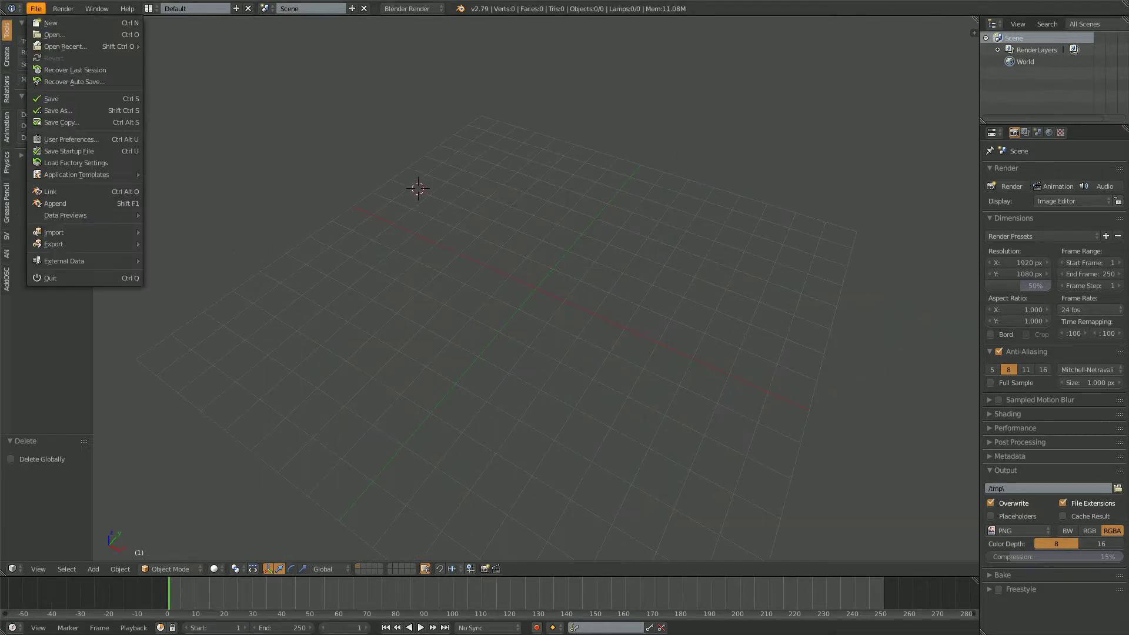
mouse_move(70, 233)
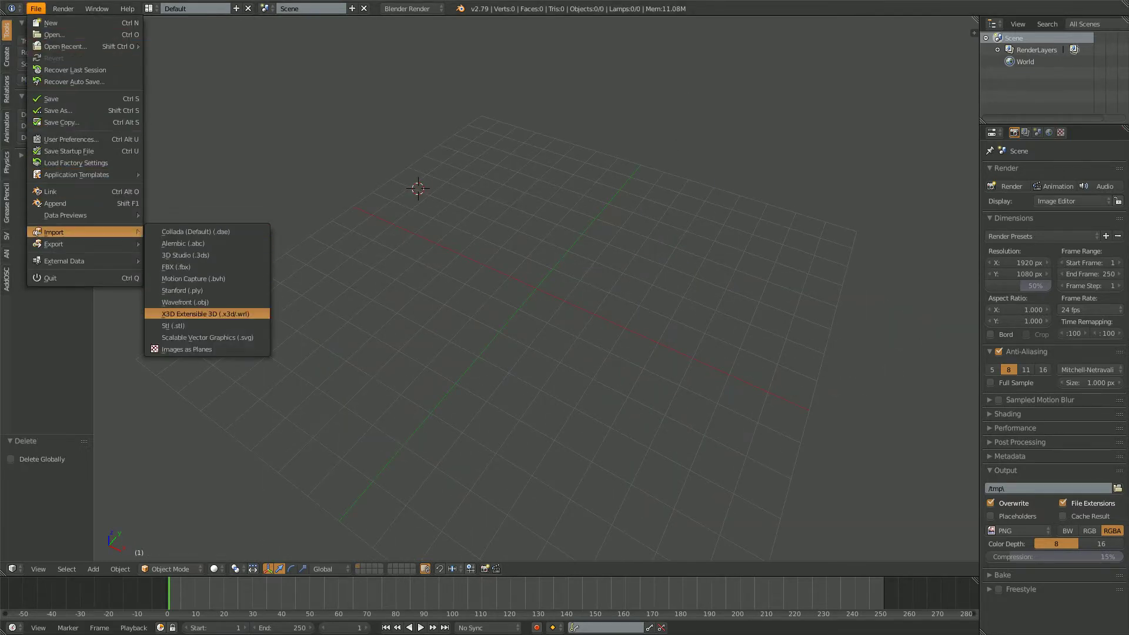
left_click(187, 350)
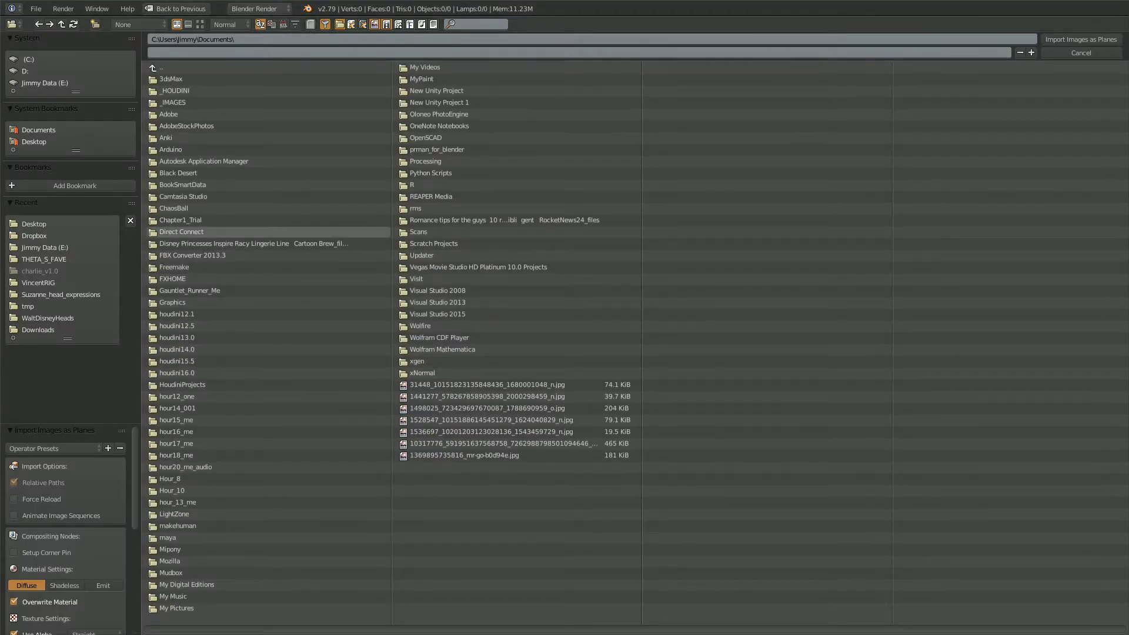
left_click(34, 224)
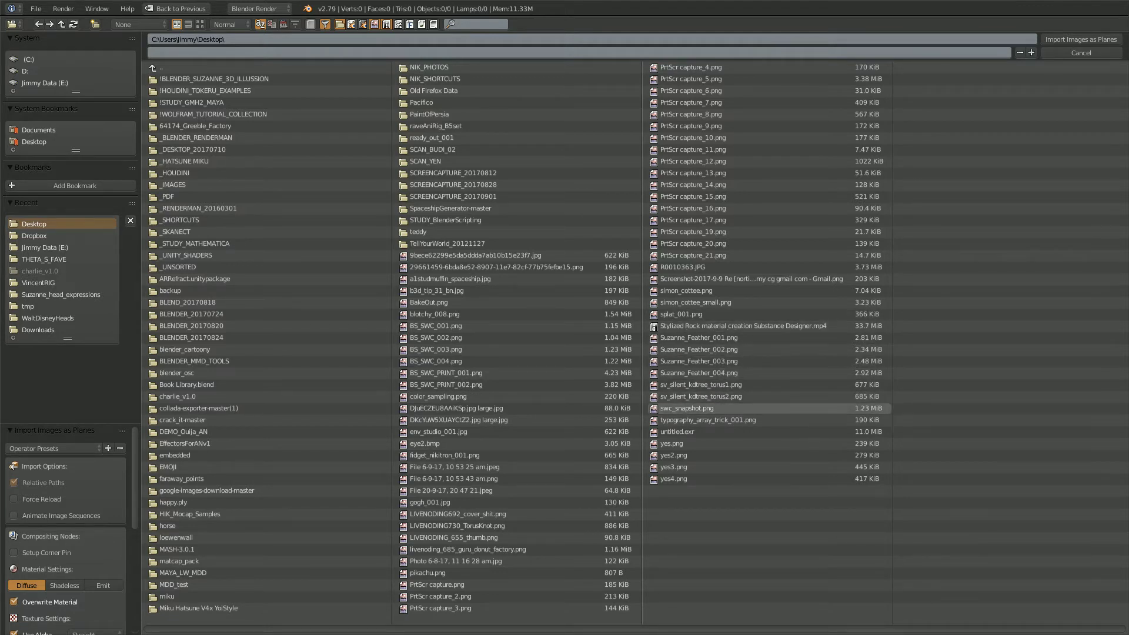
left_click(687, 408)
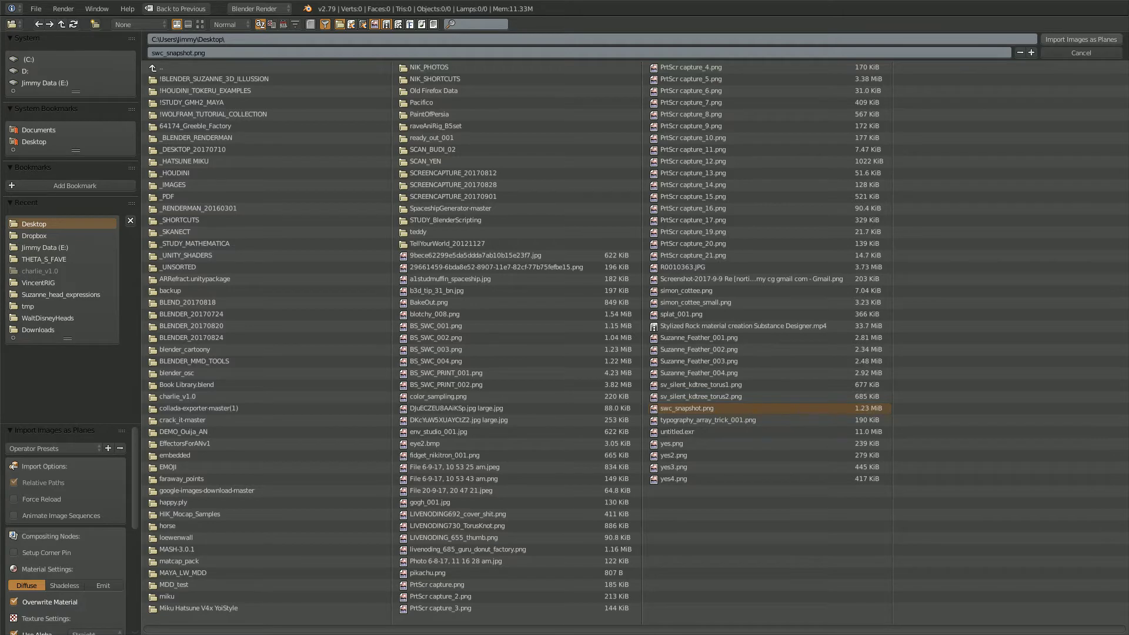
left_click(1080, 39)
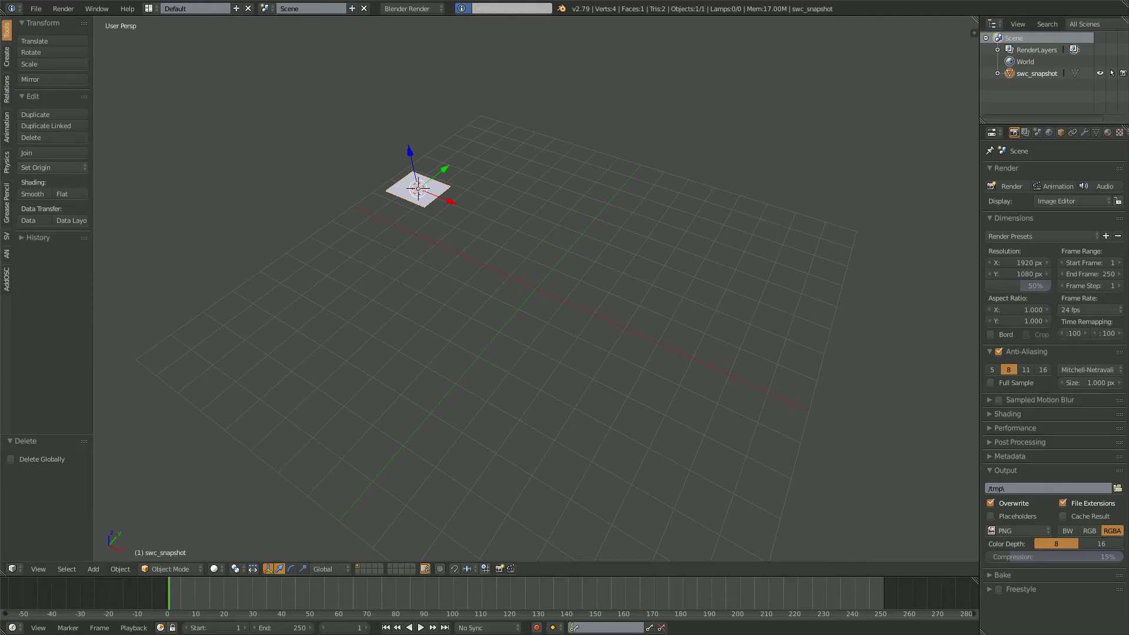
Clear the image plane's location to place it at the world origin and show its transform properties.
key("alt+g")
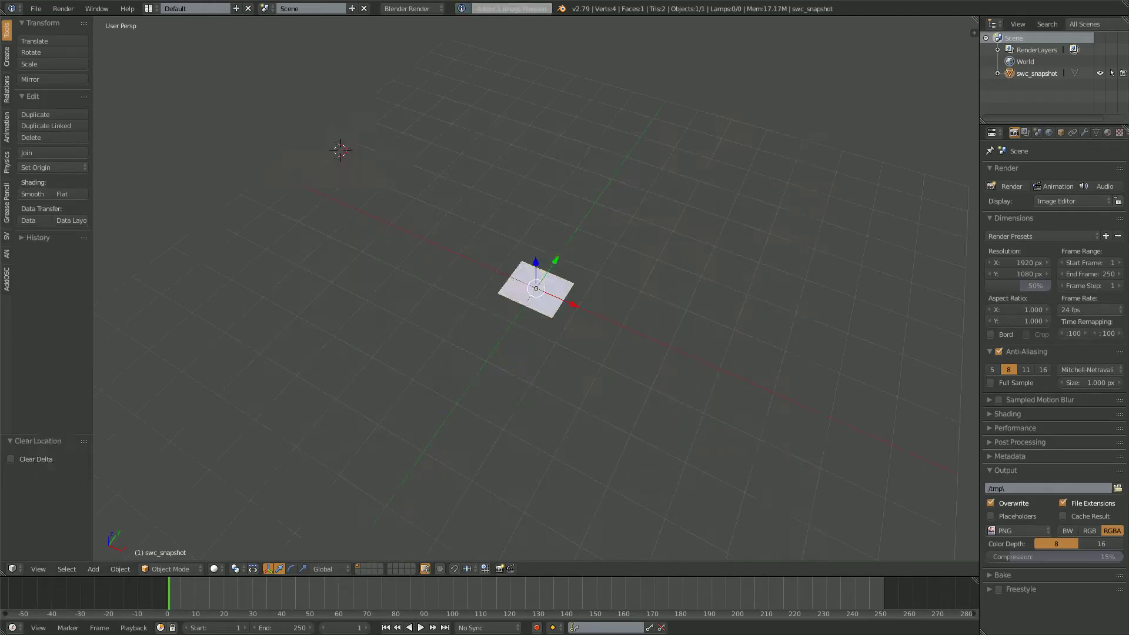
key("n")
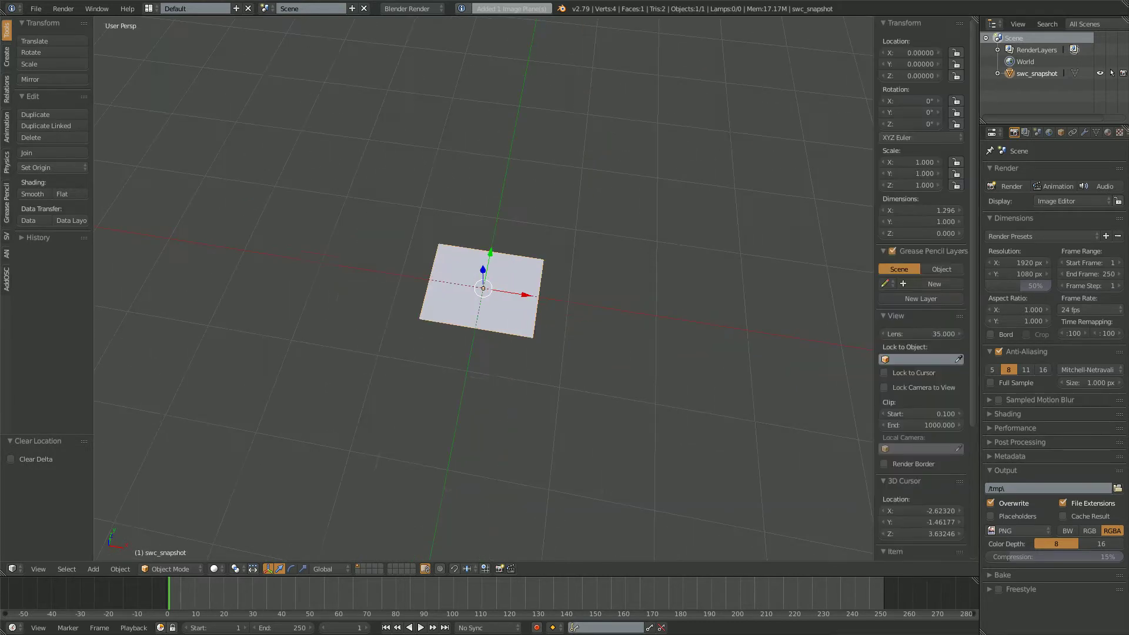
scroll(483, 288, "up", 2)
mouse_move(483, 288)
middle_mouse_down()
mouse_move(498, 277)
mouse_move(473, 297)
middle_mouse_up()
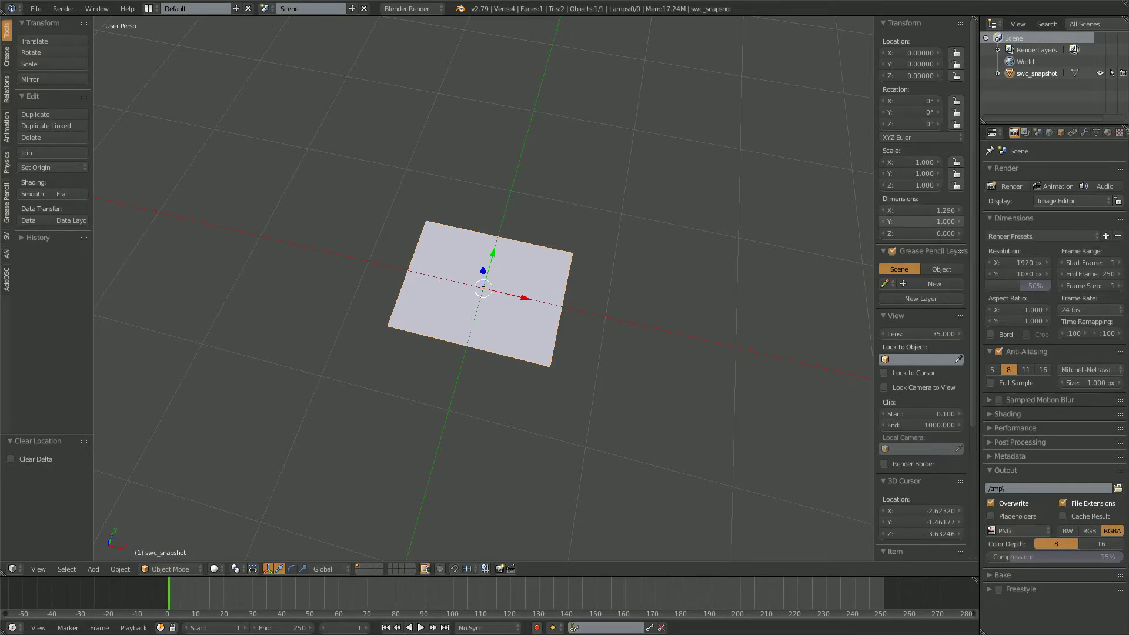
mouse_move(634, 282)
middle_mouse_down()
mouse_move(671, 279)
mouse_move(650, 278)
middle_mouse_up()
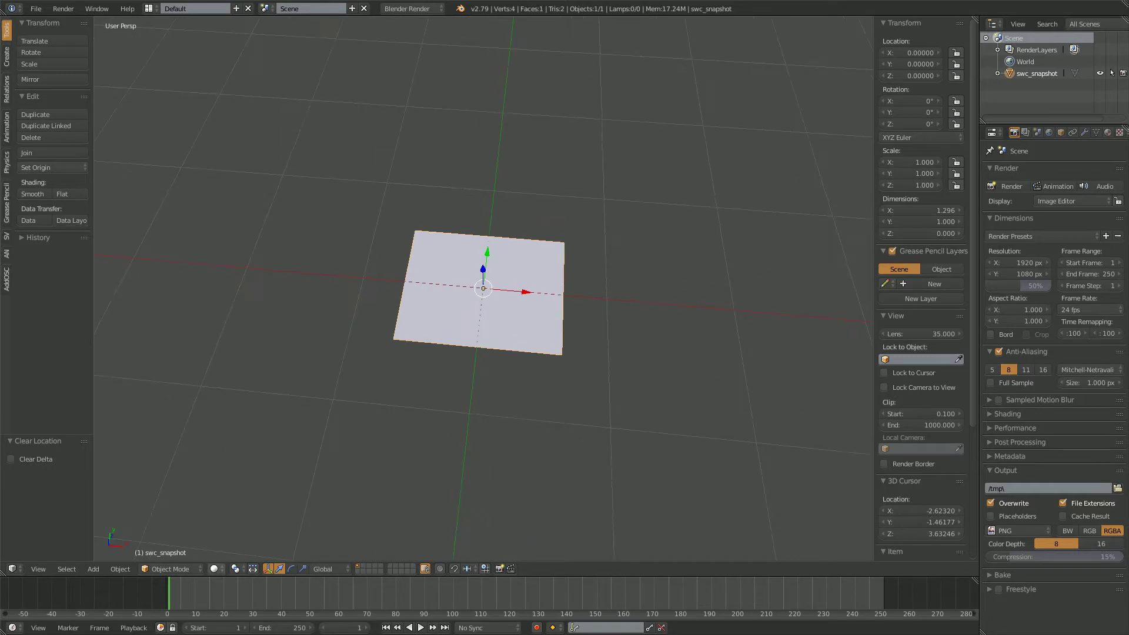
Set the viewport shading to Texture and look at the image plane from the top.
left_click(213, 568)
left_click(236, 502)
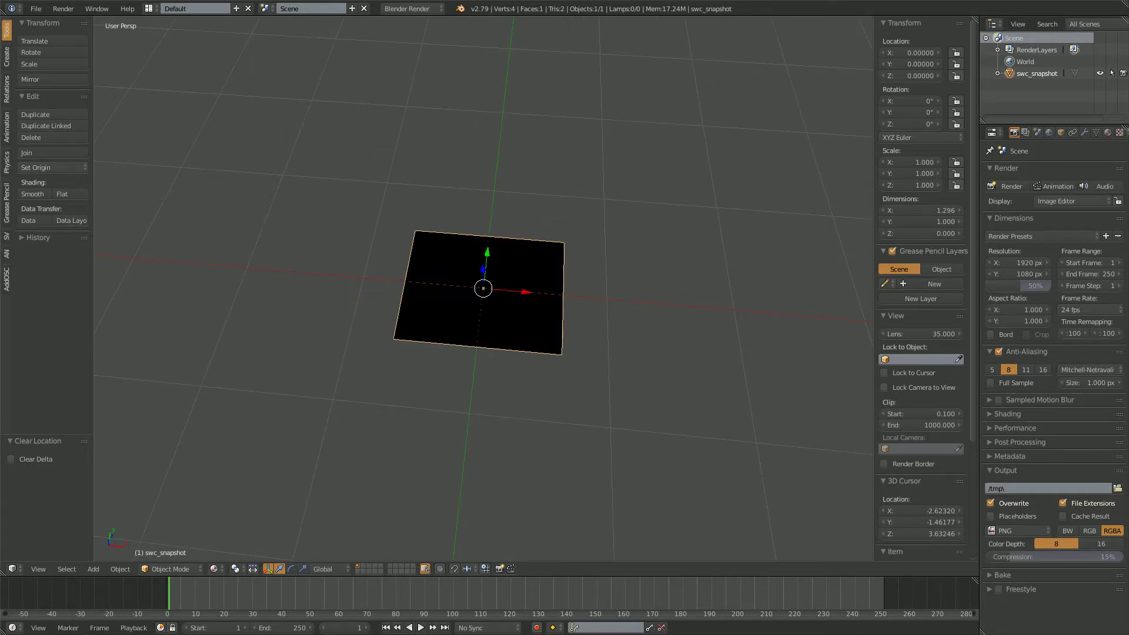
left_click(213, 569)
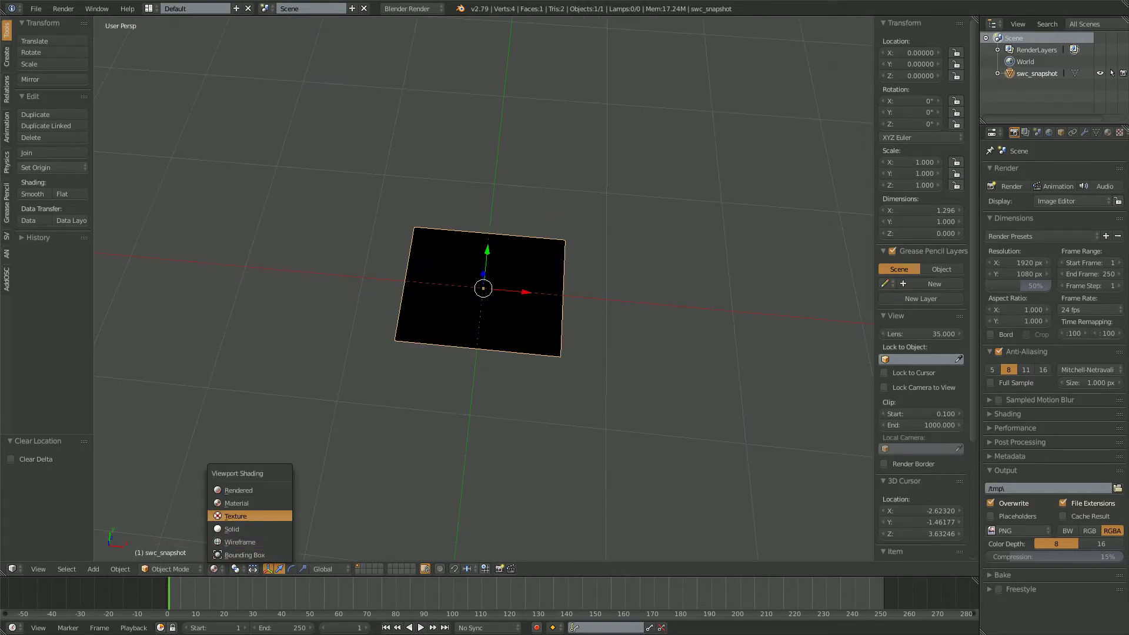
left_click(235, 515)
scroll(483, 288, "up", 5)
middle_click_drag(483, 288, 514, 289)
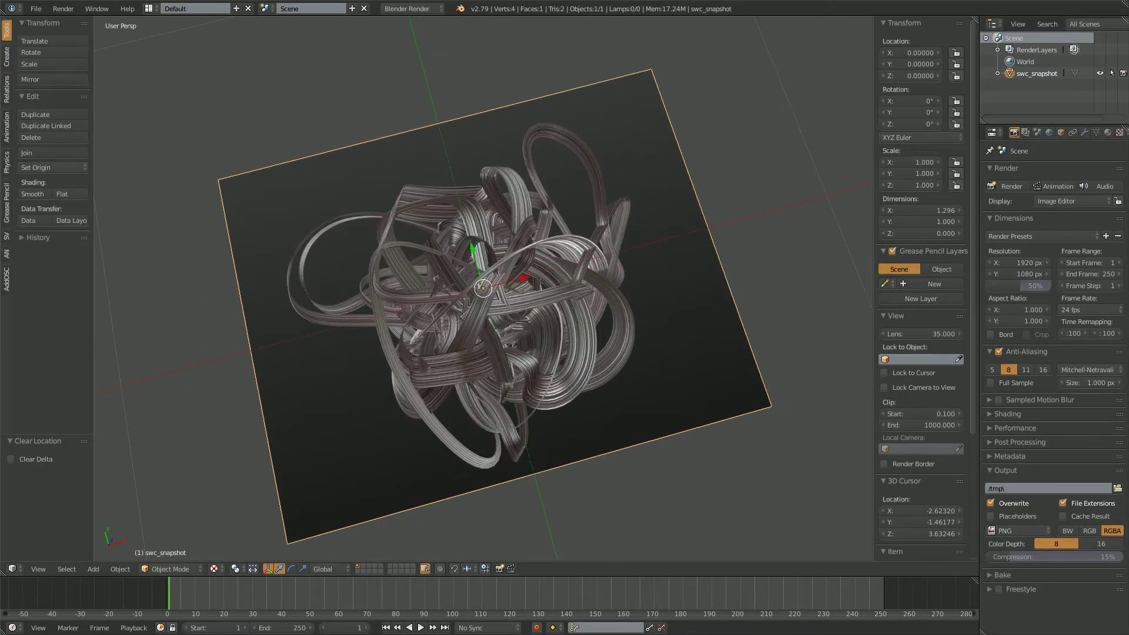
left_click(38, 568)
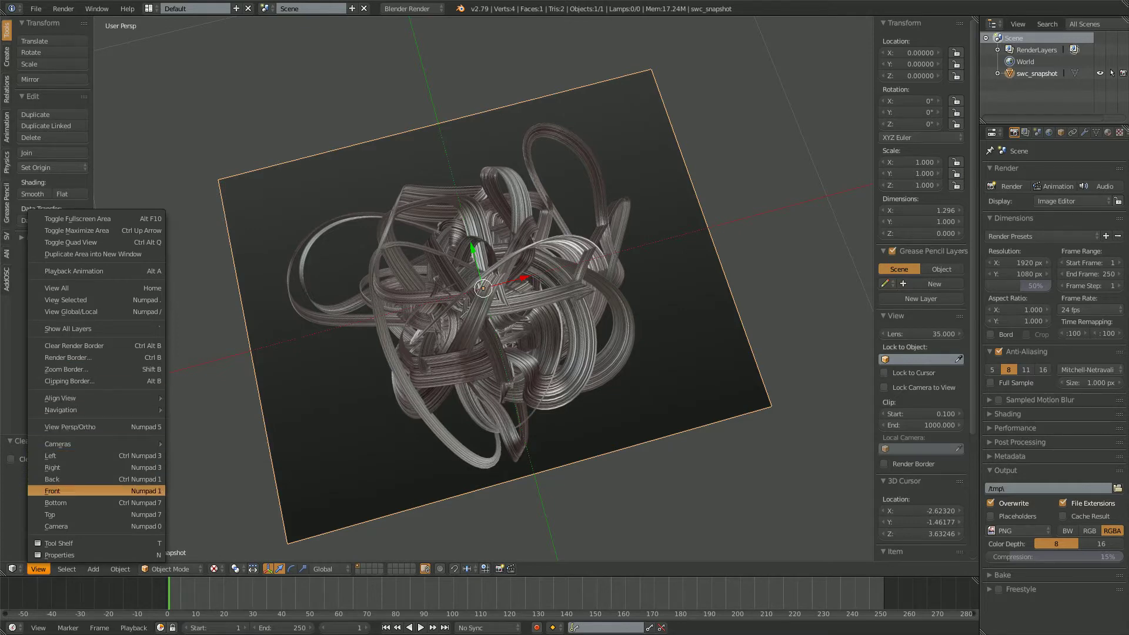
left_click(58, 515)
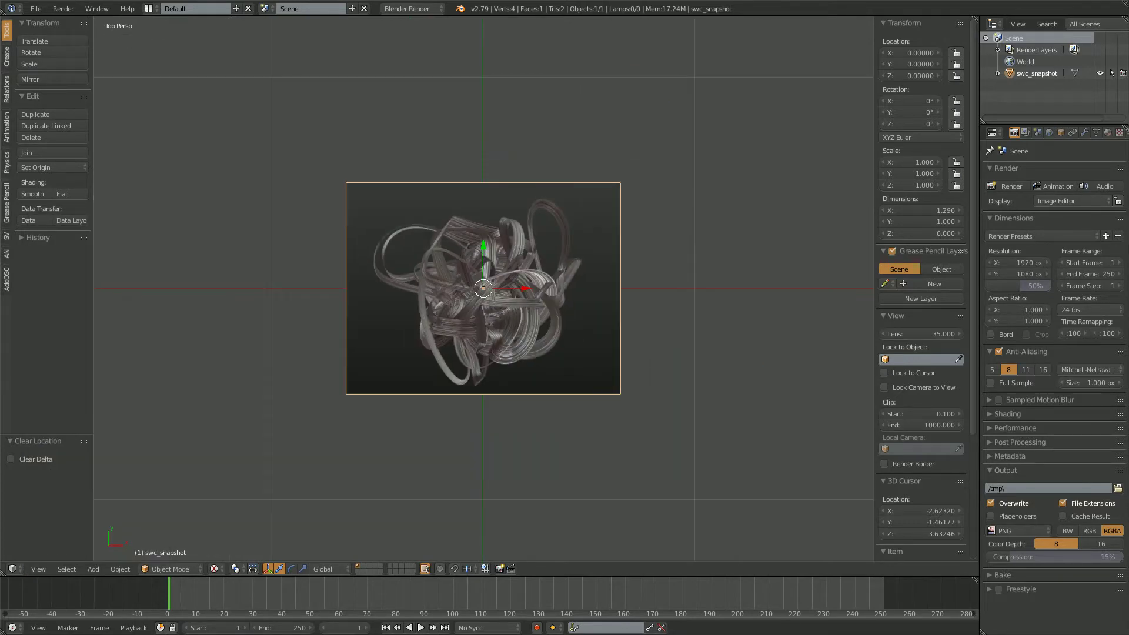
Save the scene as ansv_procedural_abstract_001.blend in the Dropbox folder.
left_click(36, 8)
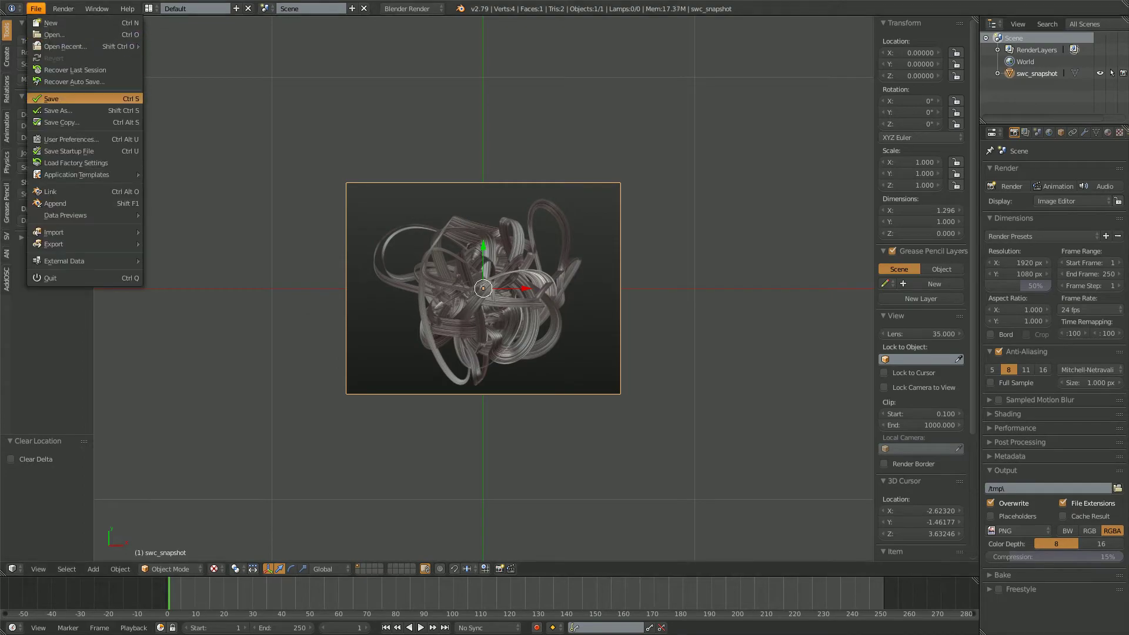
left_click(50, 108)
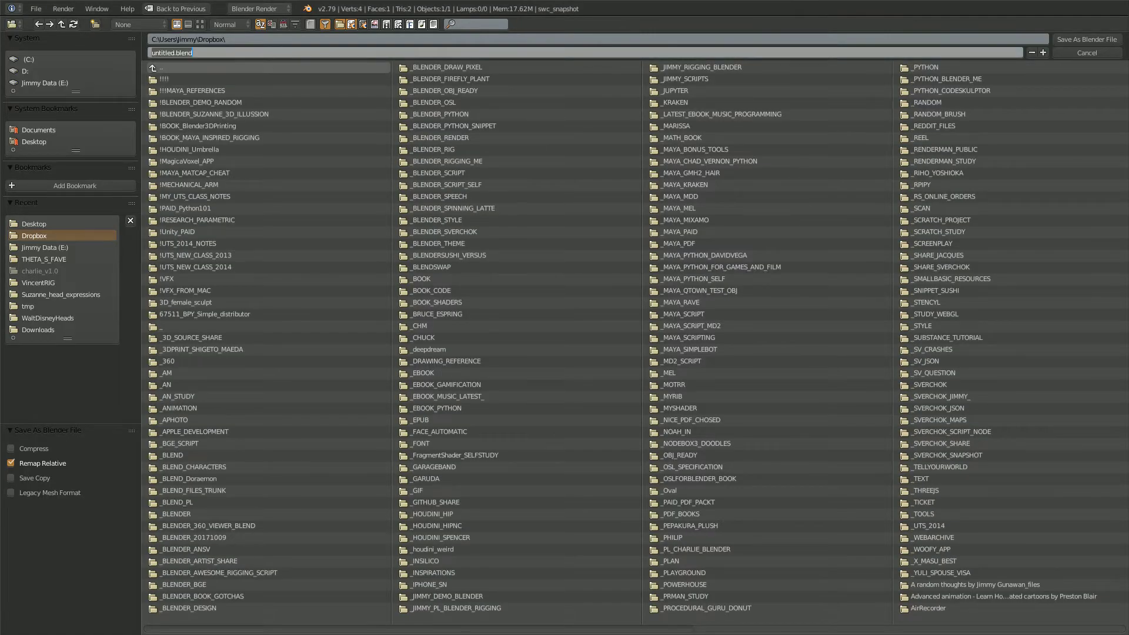
type("ansv_procedural_abstract_0")
type("01")
key("Return")
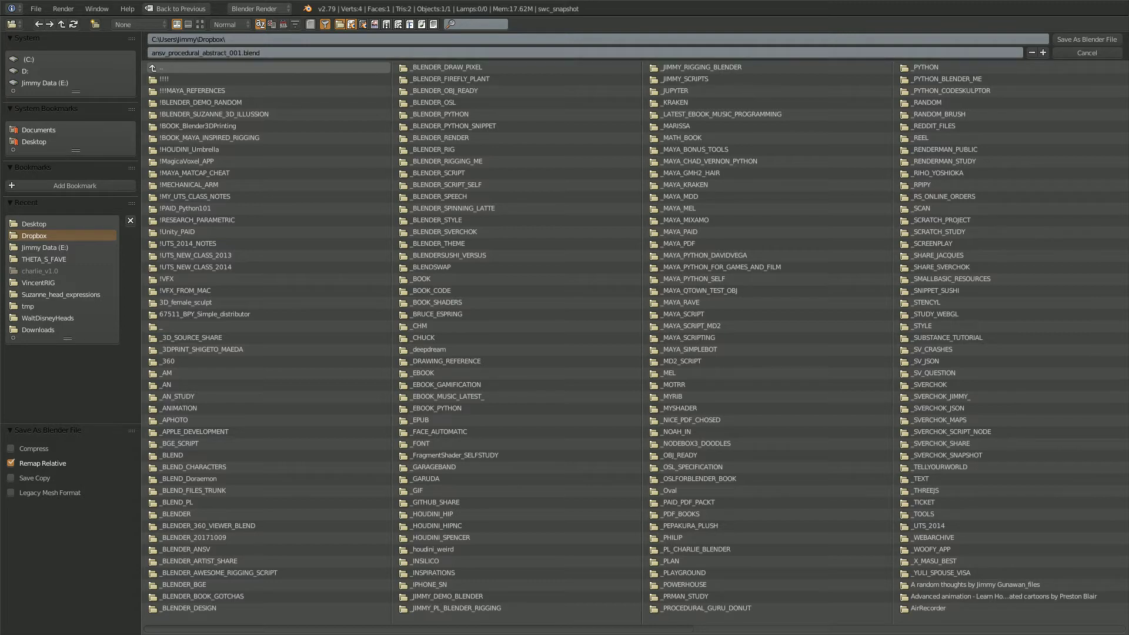
left_click(1087, 39)
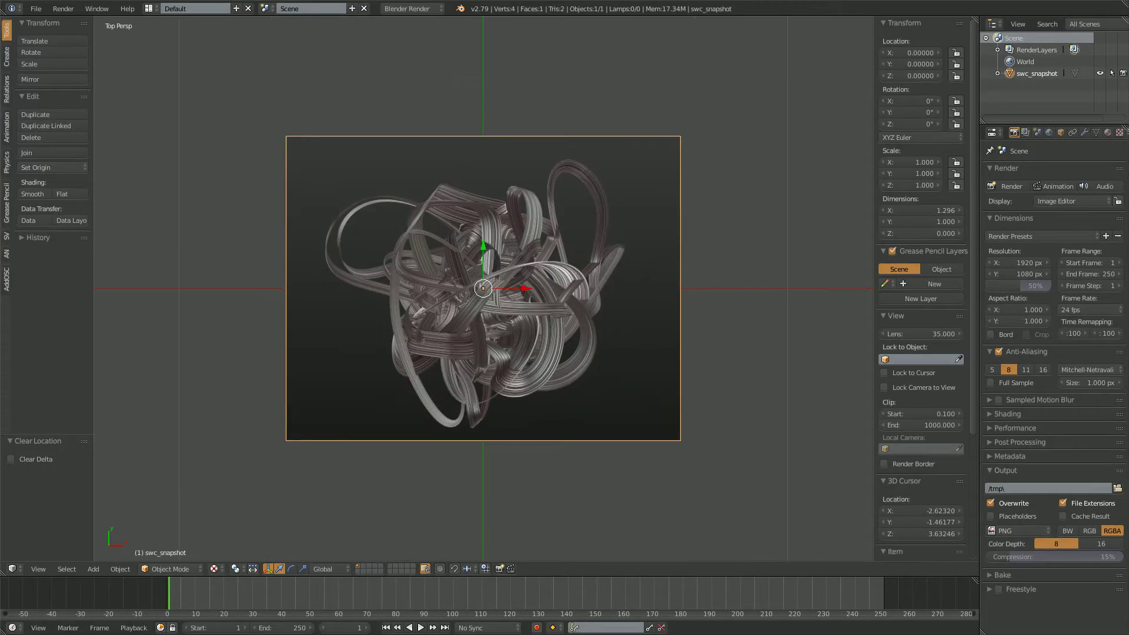
Switch to the Compositing layout with Sverchok nodes in the node editor, and extend the 3D view over the image editor.
left_click(148, 9)
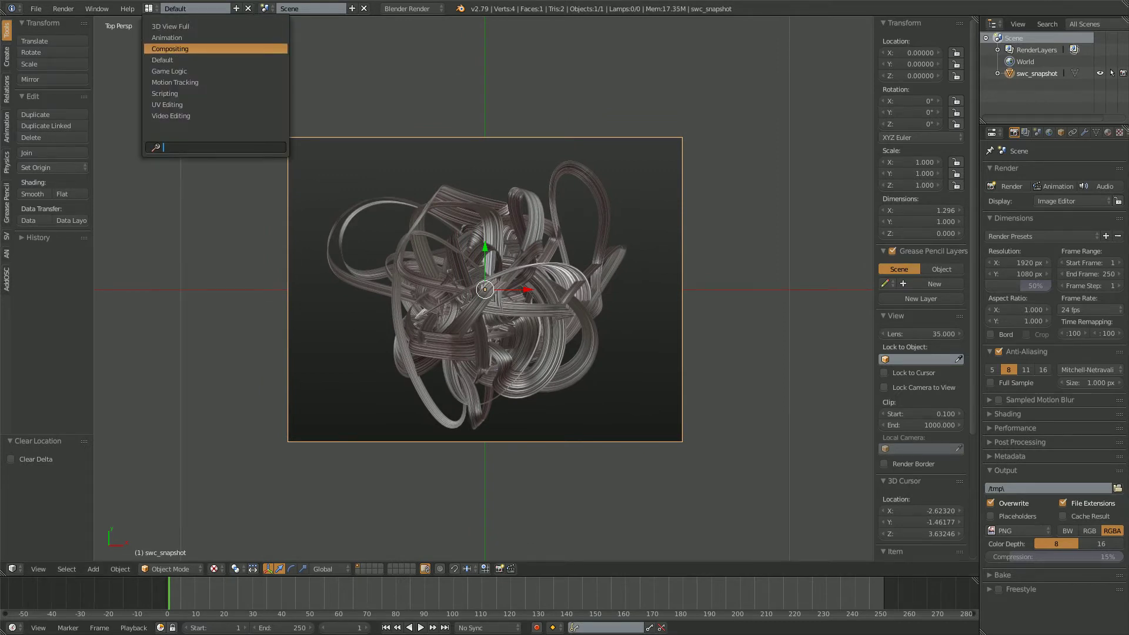
key("Return")
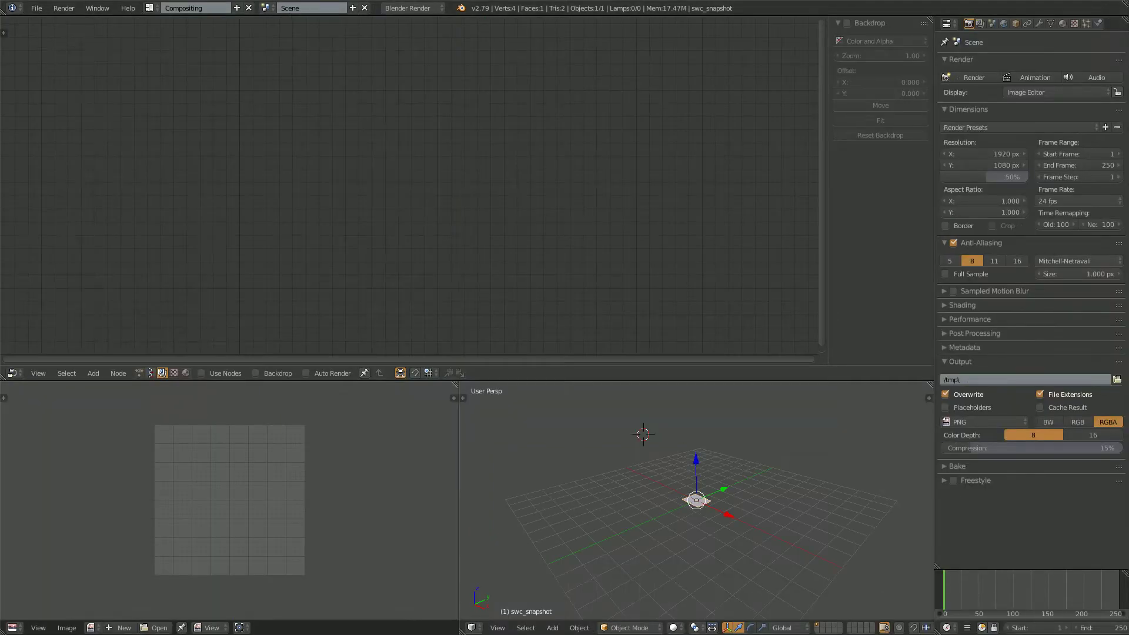
left_click(150, 373)
left_click_drag(461, 631, 412, 600)
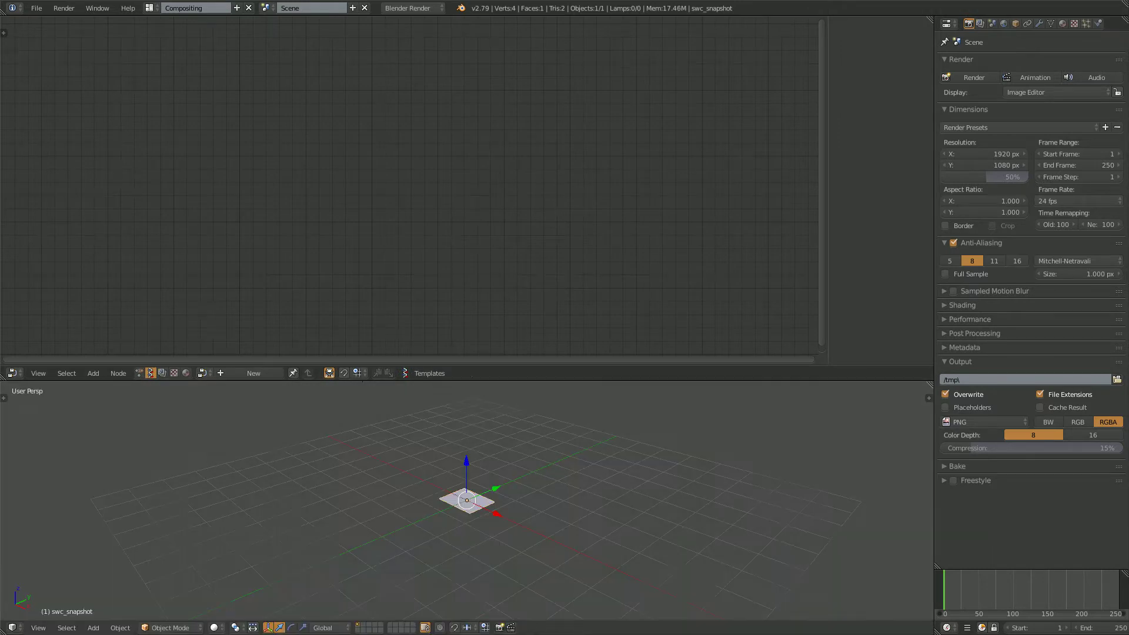
Show the image plane from the top in the 3D view below the node editor.
scroll(446, 517, "down", 3)
middle_click_drag(446, 505, 478, 540)
scroll(448, 541, "up", 8)
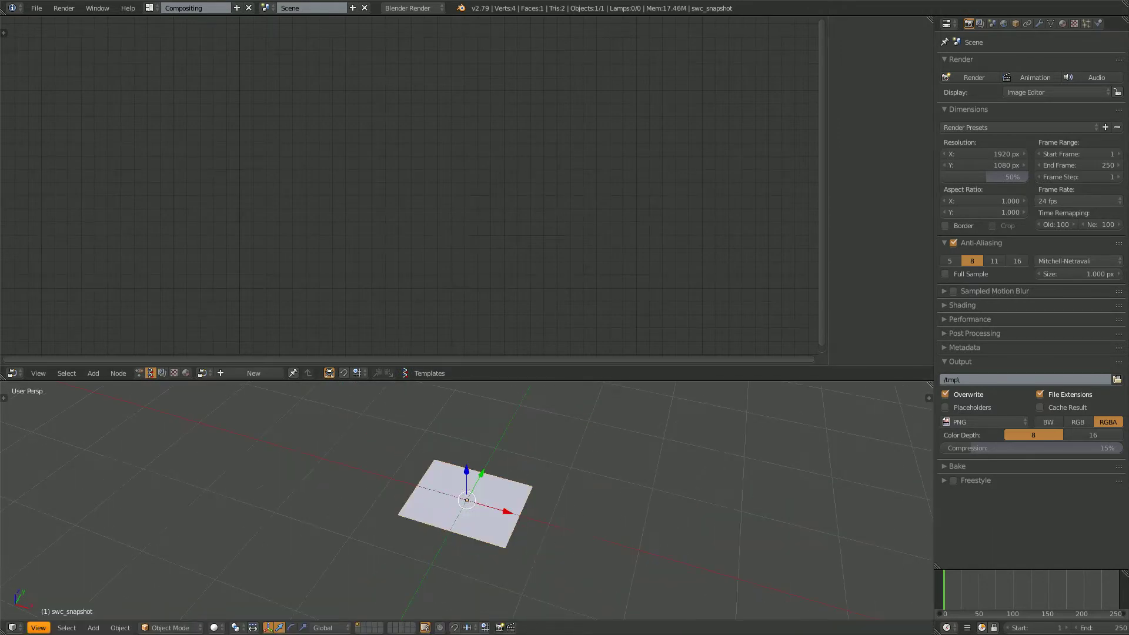
left_click(38, 627)
left_click(65, 572)
scroll(467, 500, "down", 1)
middle_click_drag(467, 500, 470, 501, "shift")
Create a new Sverchok node tree and add a Plane MK2 node to it.
left_click(253, 373)
key("shift+a")
left_click(245, 185)
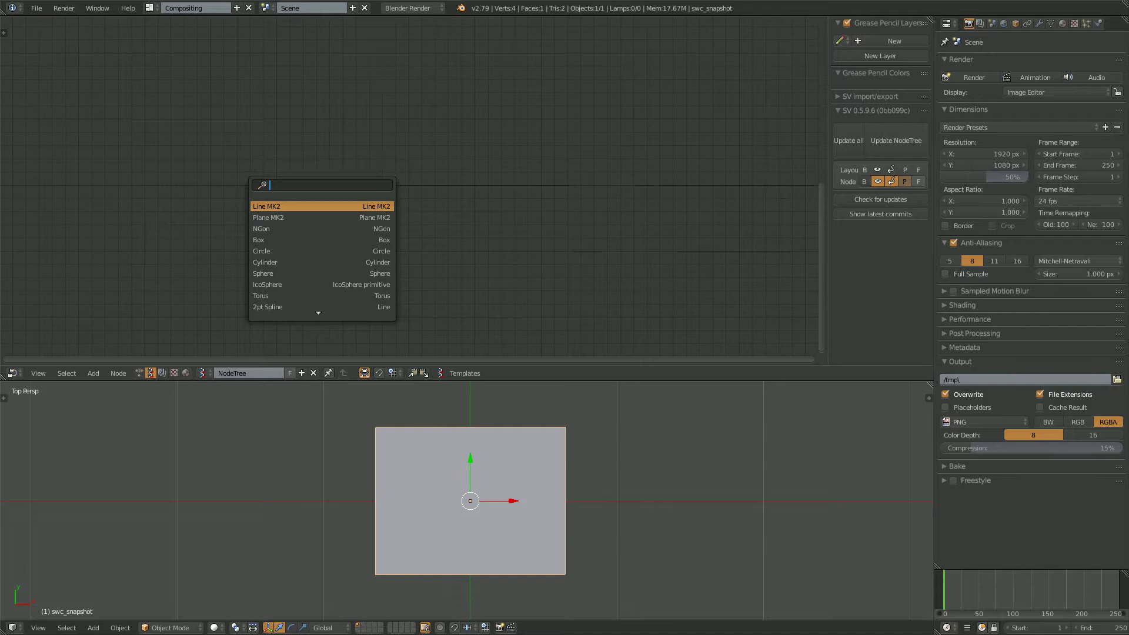
type("plane")
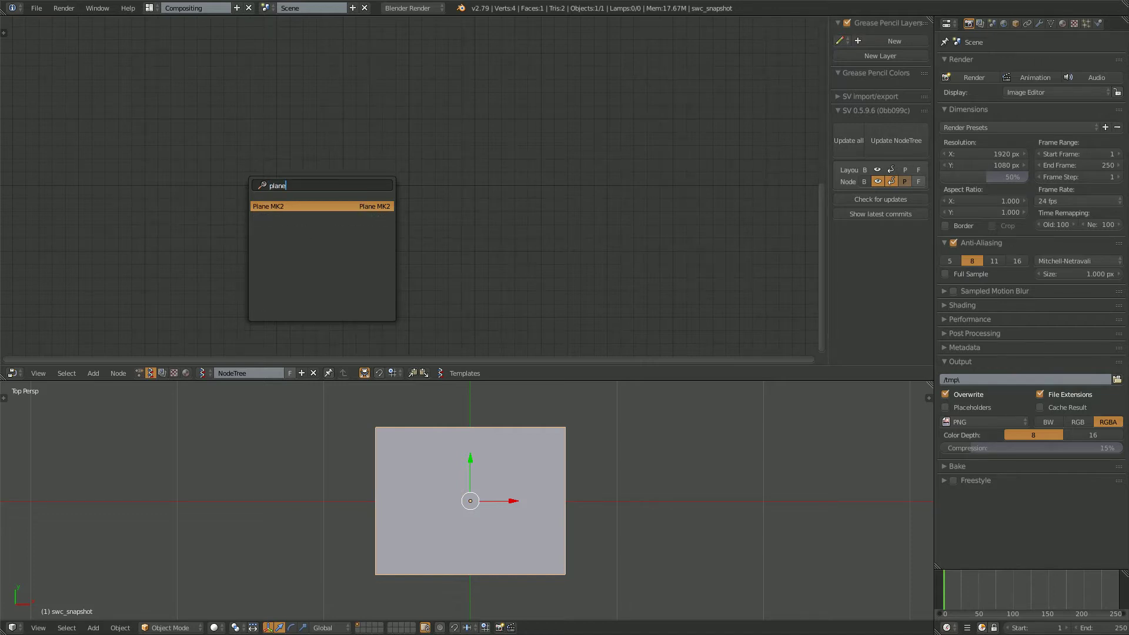
key("Return")
left_click(217, 164)
Add a Viewer Draw node and connect the plane's Vertices to its vertices input and Polygons to its edg_pol input.
key("shift+a")
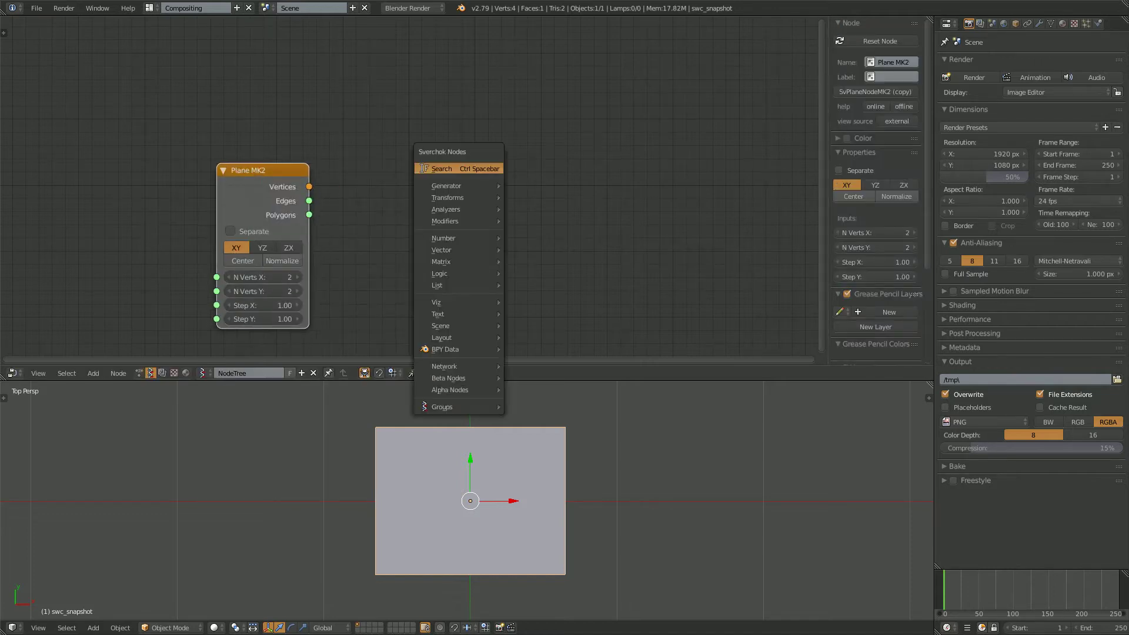
left_click(486, 168)
type("viewer")
key("Return")
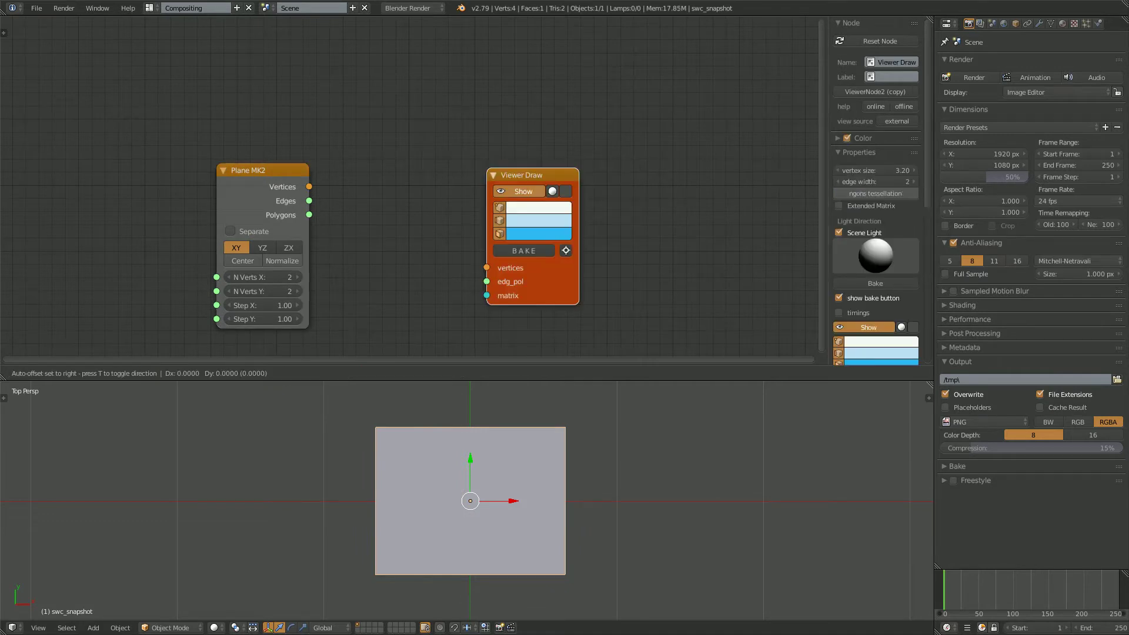
left_click(475, 166)
left_click_drag(309, 187, 475, 263)
left_click_drag(309, 215, 476, 277)
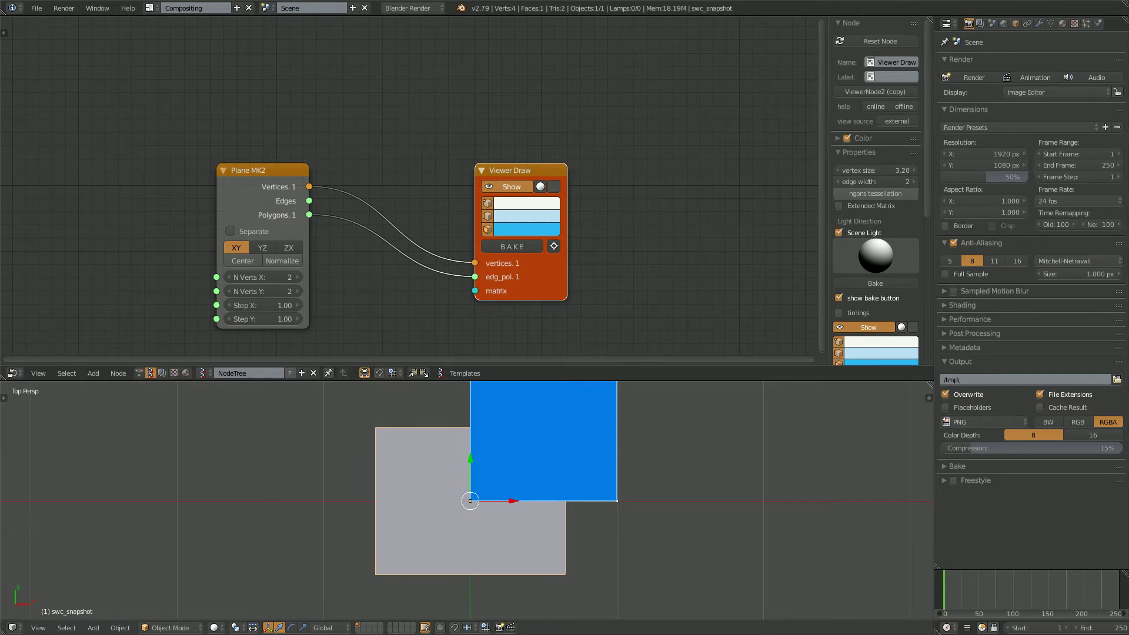
Set the lower 3D view to Texture shading and return it to the top view.
middle_click_drag(500, 523, 438, 464)
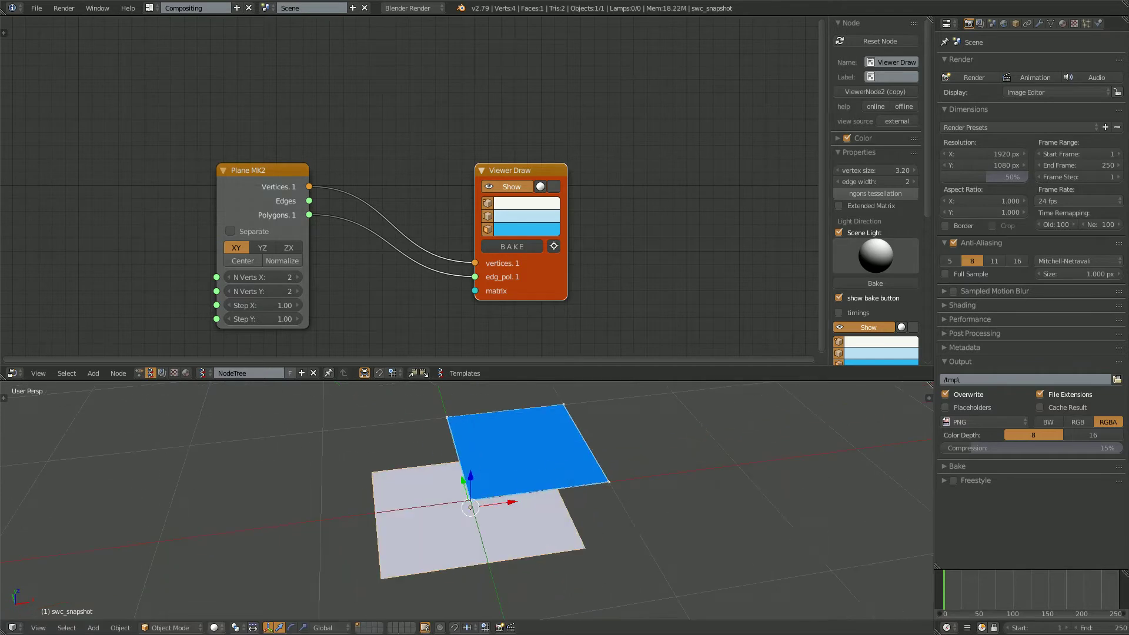
left_click(214, 627)
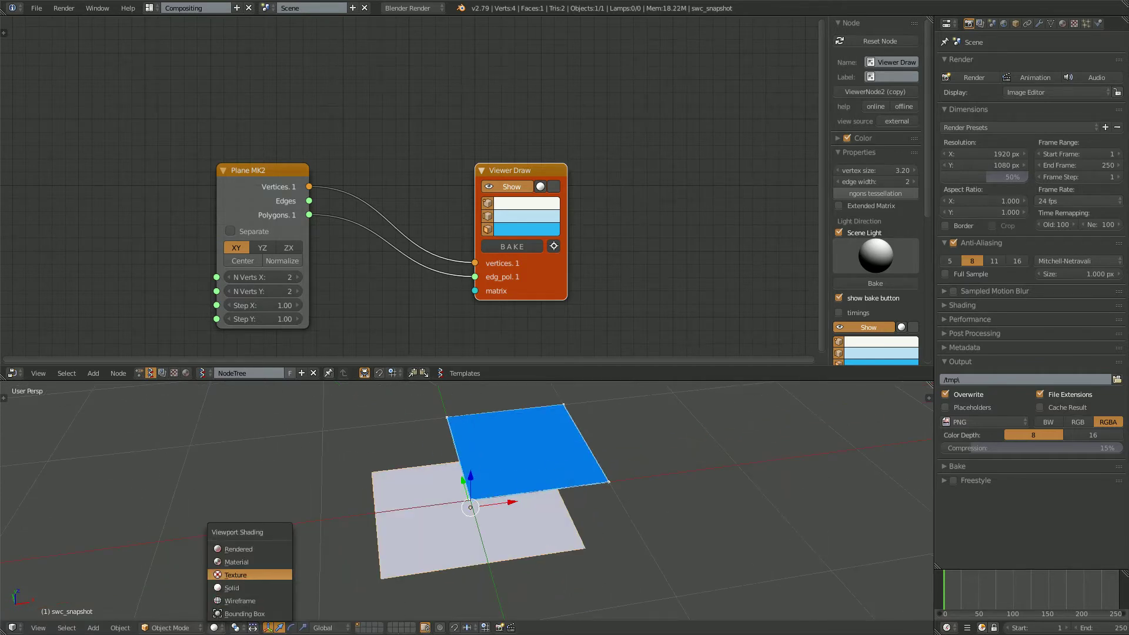
left_click(233, 575)
middle_click_drag(238, 547, 228, 571)
left_click(38, 627)
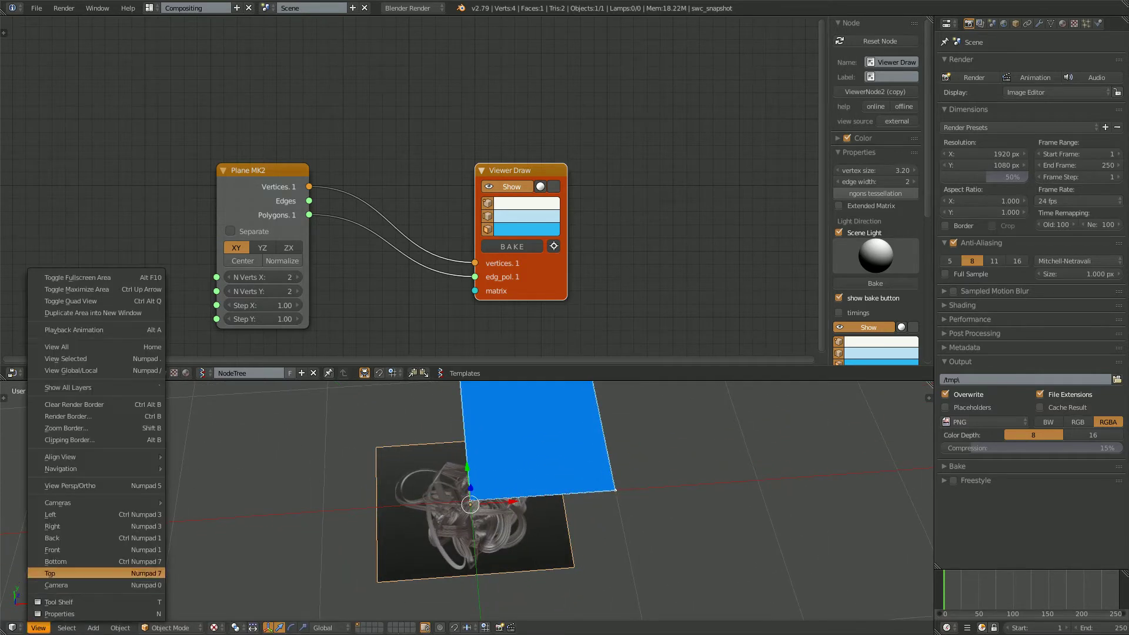
left_click(35, 537)
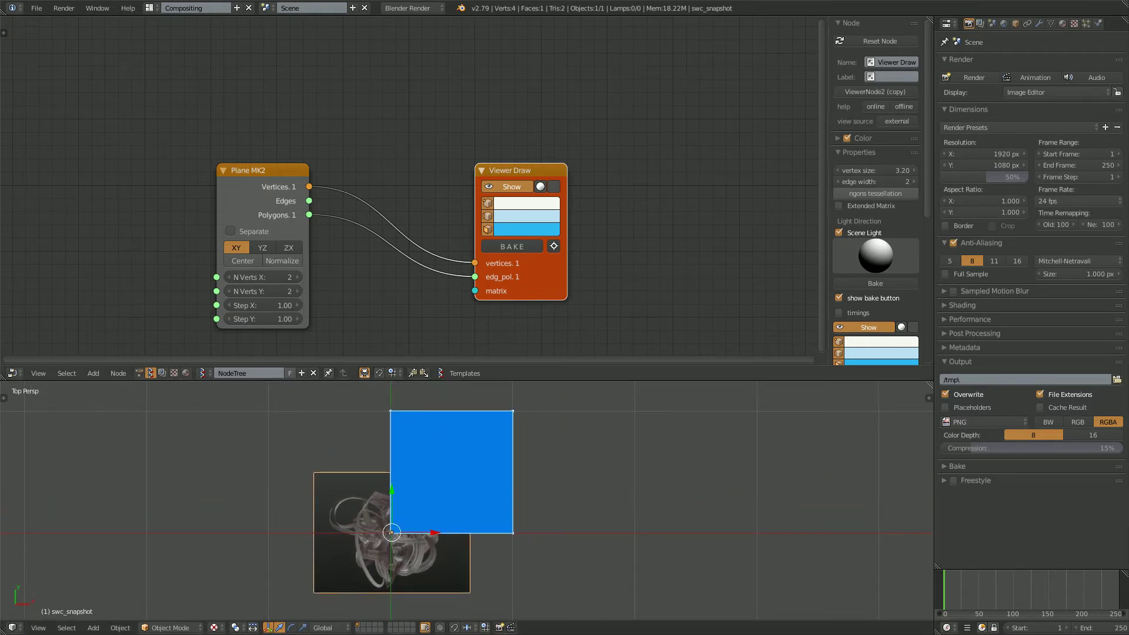
Enable Center on the Plane MK2 node and move the node farther from the Viewer Draw node.
left_click(242, 261)
left_click_drag(253, 170, 226, 132)
scroll(212, 276, "up", 2)
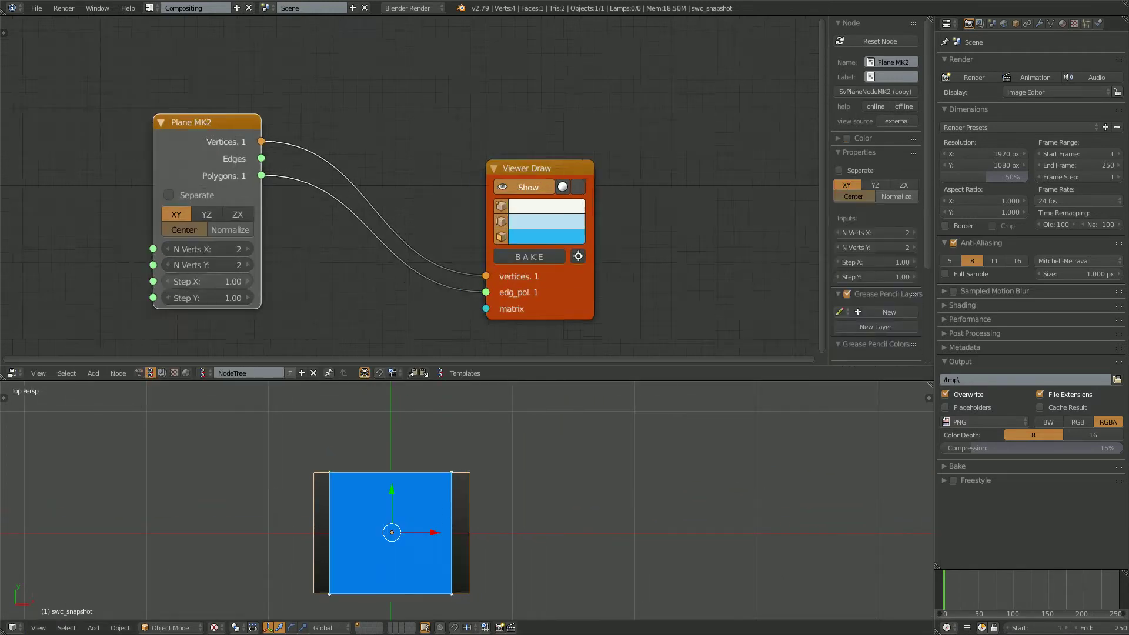
Set the Plane MK2 node's N Verts X and N Verts Y to 5, and move the Viewer Draw node farther away.
left_click_drag(207, 249, 235, 250)
left_click(247, 265)
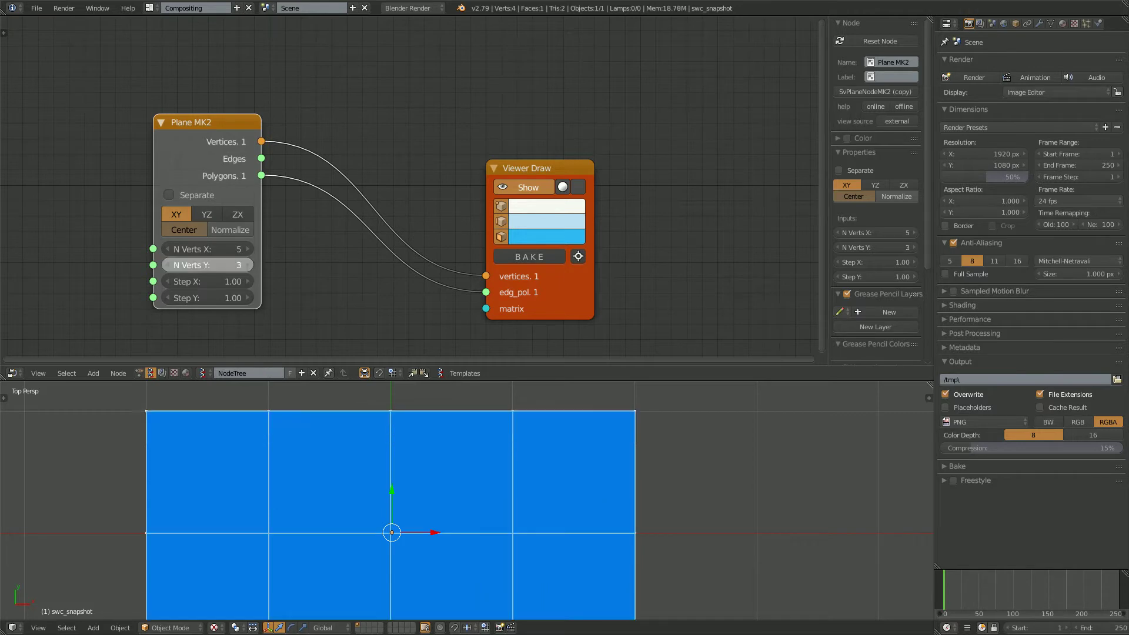
left_click(248, 265)
left_click(247, 265)
scroll(466, 500, "down", 5)
left_click_drag(527, 168, 573, 121)
scroll(466, 499, "down", 1)
scroll(466, 500, "up", 1)
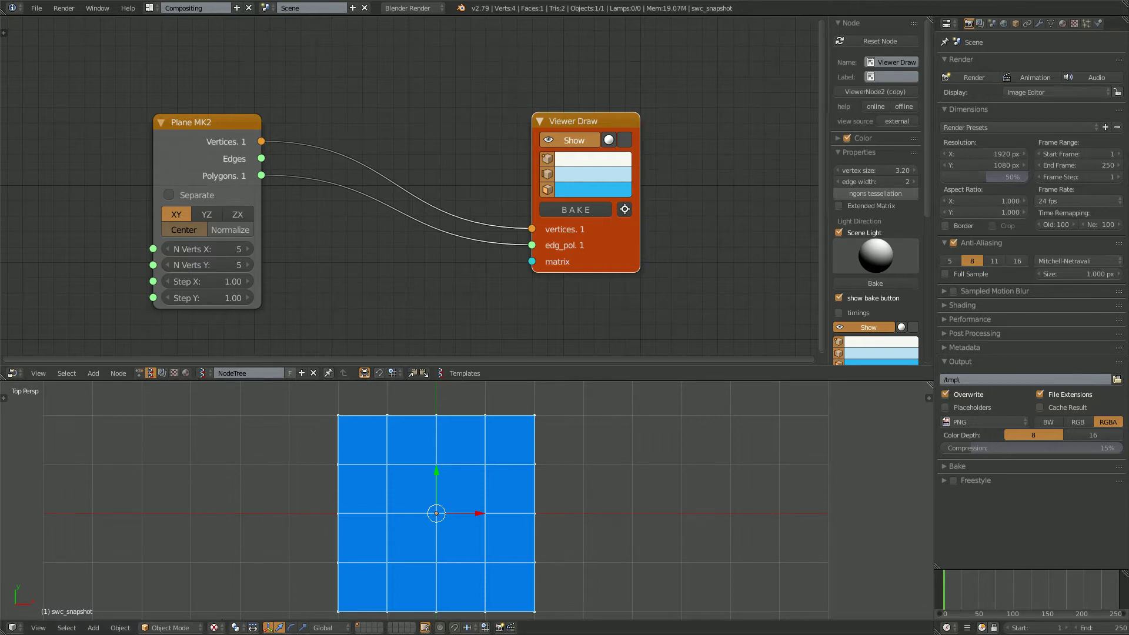
Set the Plane MK2 node's Step X and Step Y to 0.22.
left_click_drag(207, 282, 160, 298)
scroll(207, 270, "up", 4)
middle_click_drag(207, 270, 237, 227)
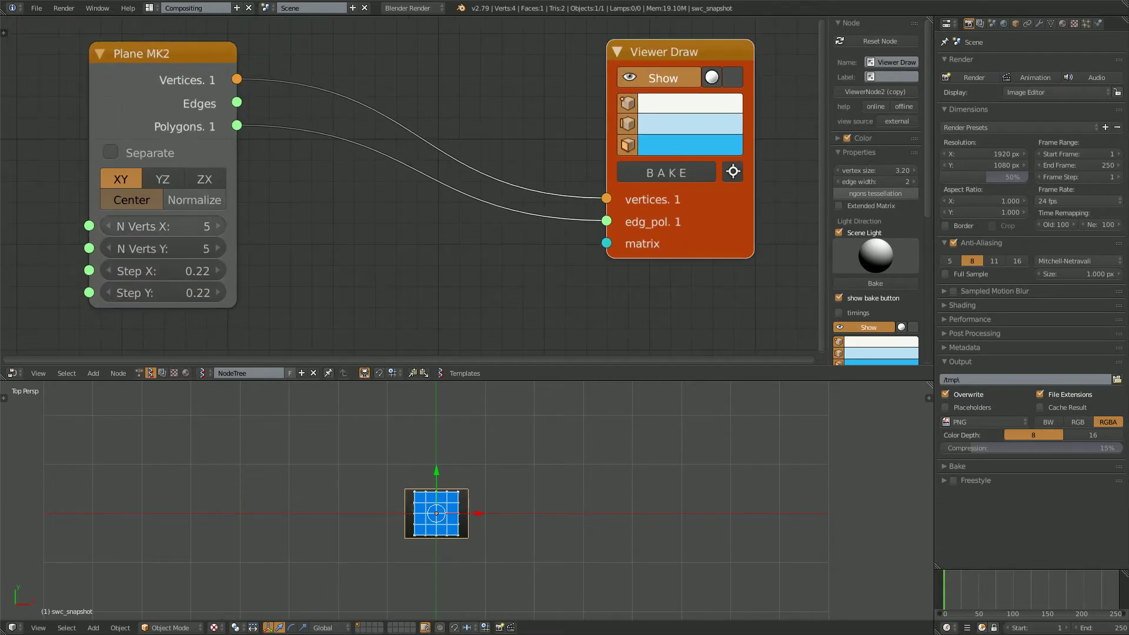
Raise the Plane MK2 node's N Verts X to 9 and reduce Step X and Step Y to 0.13.
left_click(218, 227)
left_click(218, 226)
left_click(218, 226)
left_click(218, 226)
left_click_drag(217, 271, 211, 292)
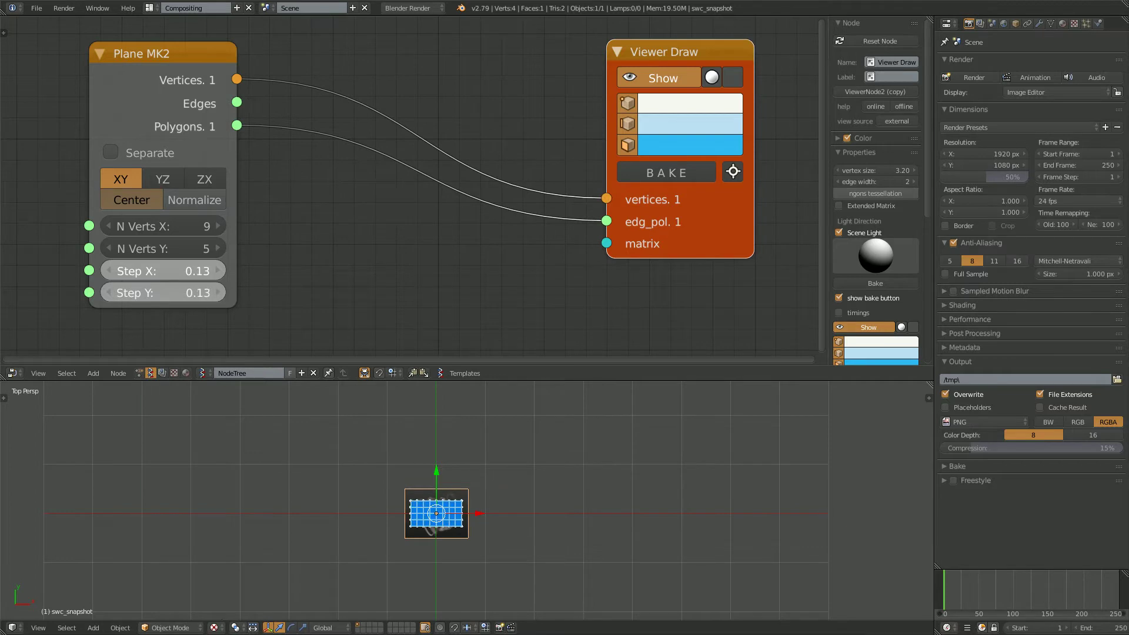
Set the Plane MK2 node's Step X and Step Y to 0.15 and N Verts Y to 7.
scroll(436, 505, "up", 4)
middle_click_drag(435, 513, 448, 482, "shift")
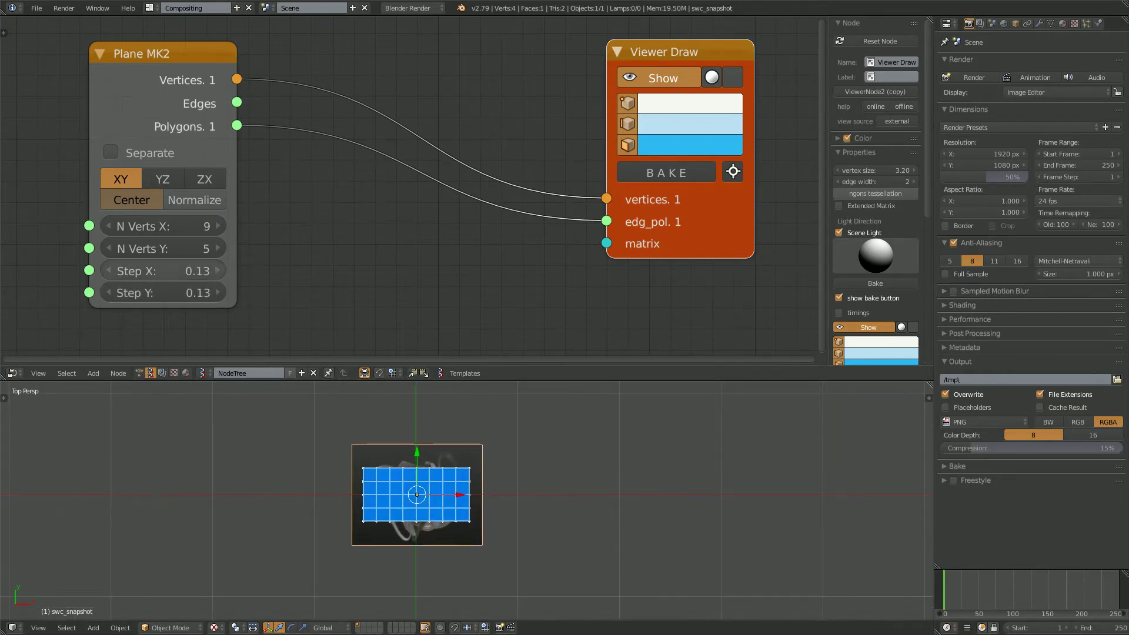
left_click_drag(202, 271, 203, 293)
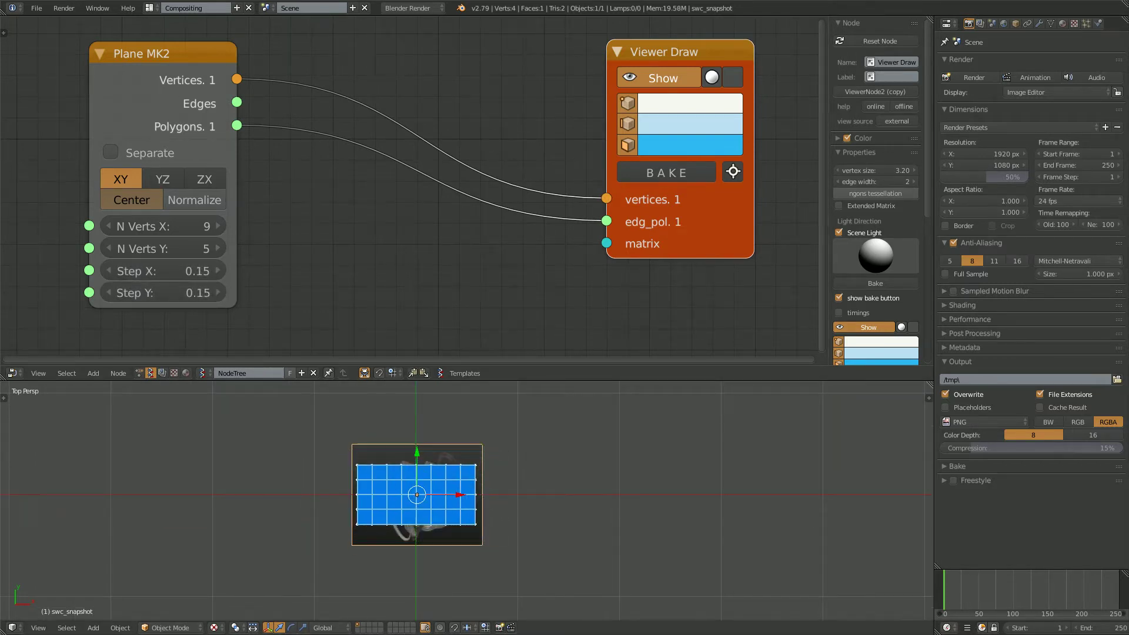
left_click(218, 249)
left_click(218, 249)
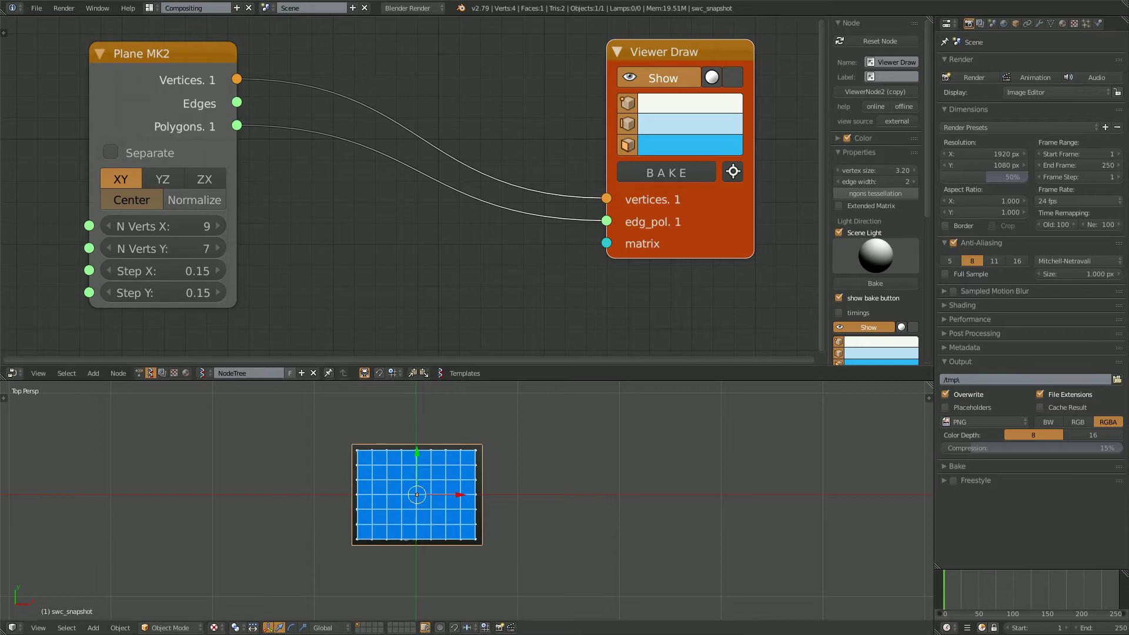
scroll(412, 515, "up", 2)
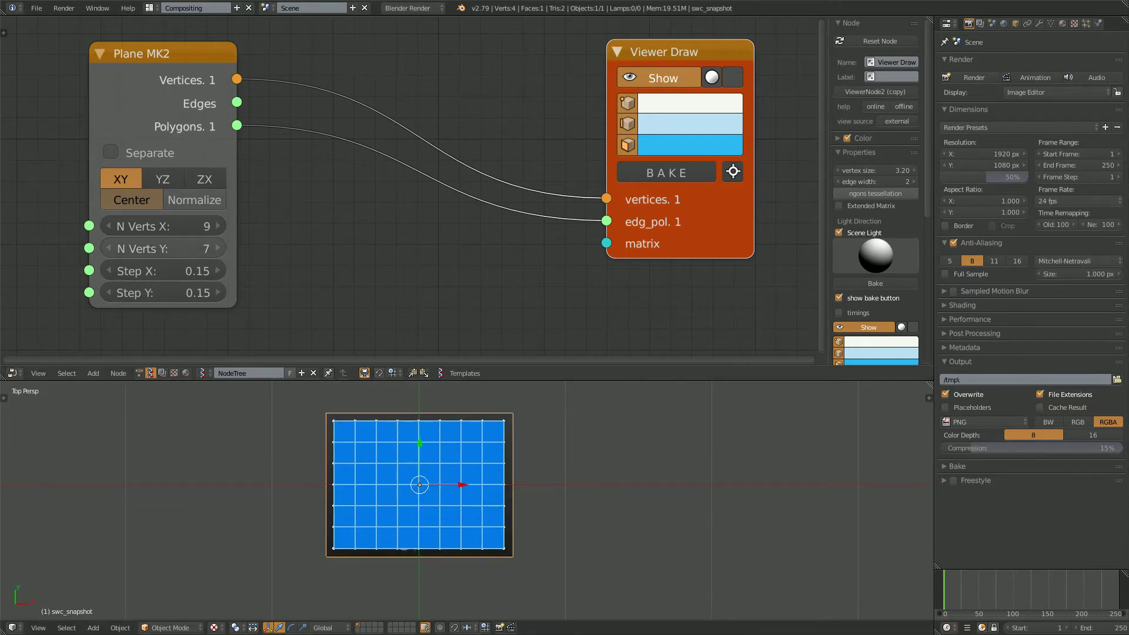
Set the Plane MK2 node's N Verts X to 14 and Step X to 0.09.
left_click(218, 226)
left_click(218, 226)
left_click(218, 226)
left_click(218, 227)
left_click(218, 226)
left_click_drag(206, 271, 164, 271)
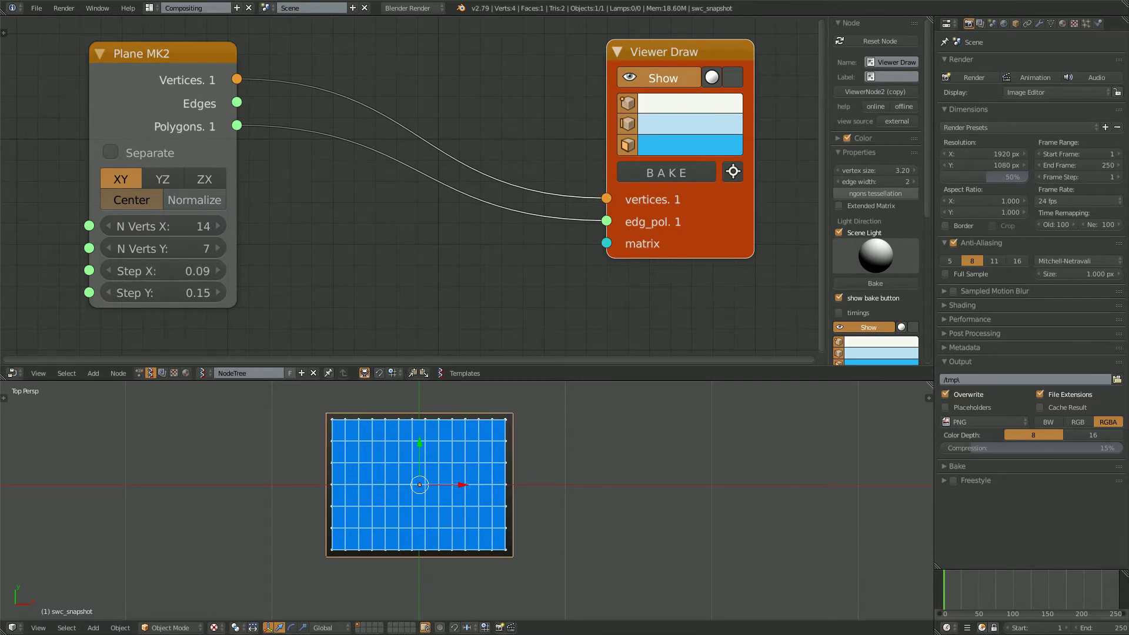
Enlarge the lower 3D view area and reset the snapshot image's location to the world origin.
left_click_drag(353, 381, 352, 318)
scroll(376, 435, "up", 3)
middle_click_drag(376, 435, 393, 452, "shift")
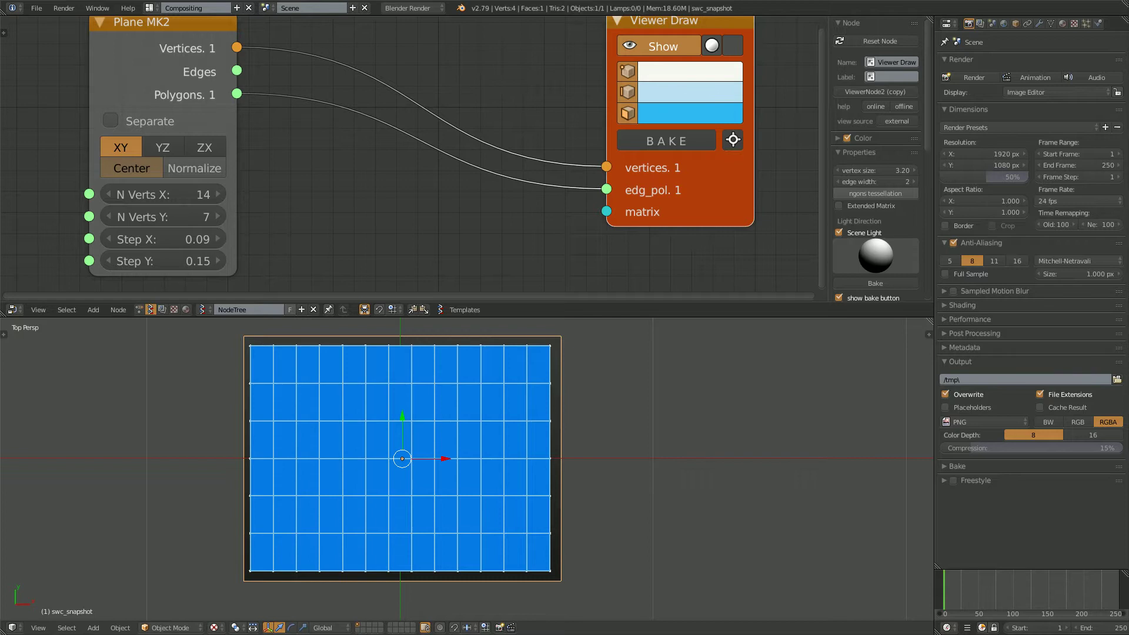
key("alt+g")
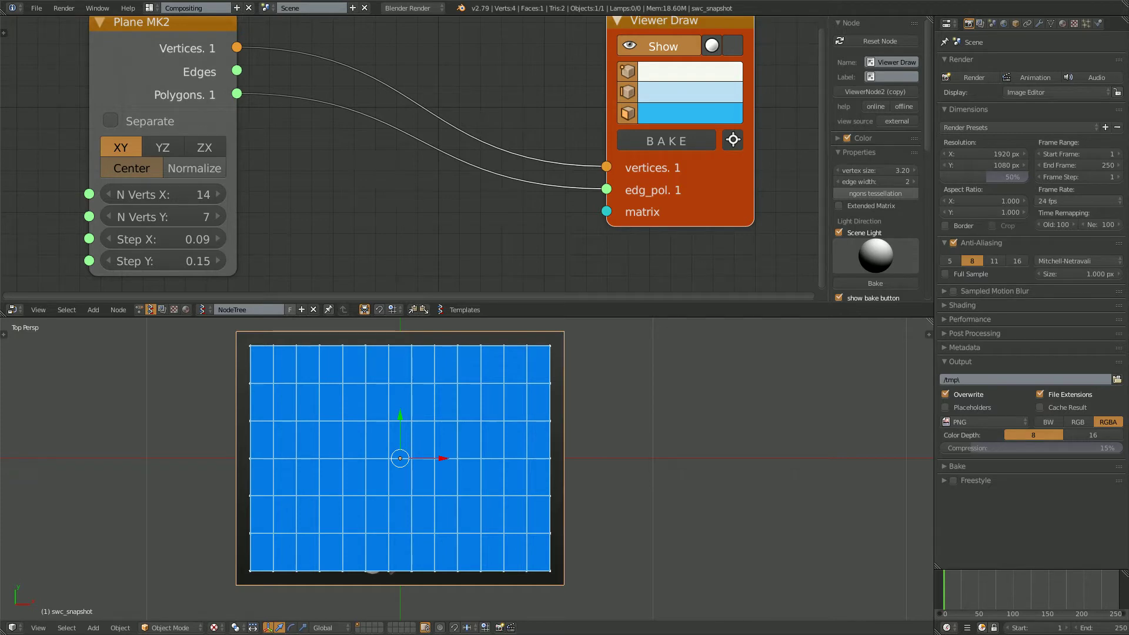
Reposition the Viewer Draw and Plane MK2 nodes to leave room for another node between them.
left_click(265, 361)
left_click_drag(663, 22, 660, 22)
middle_click_drag(660, 22, 581, 57)
left_click_drag(580, 56, 606, 46)
scroll(606, 47, "down", 2)
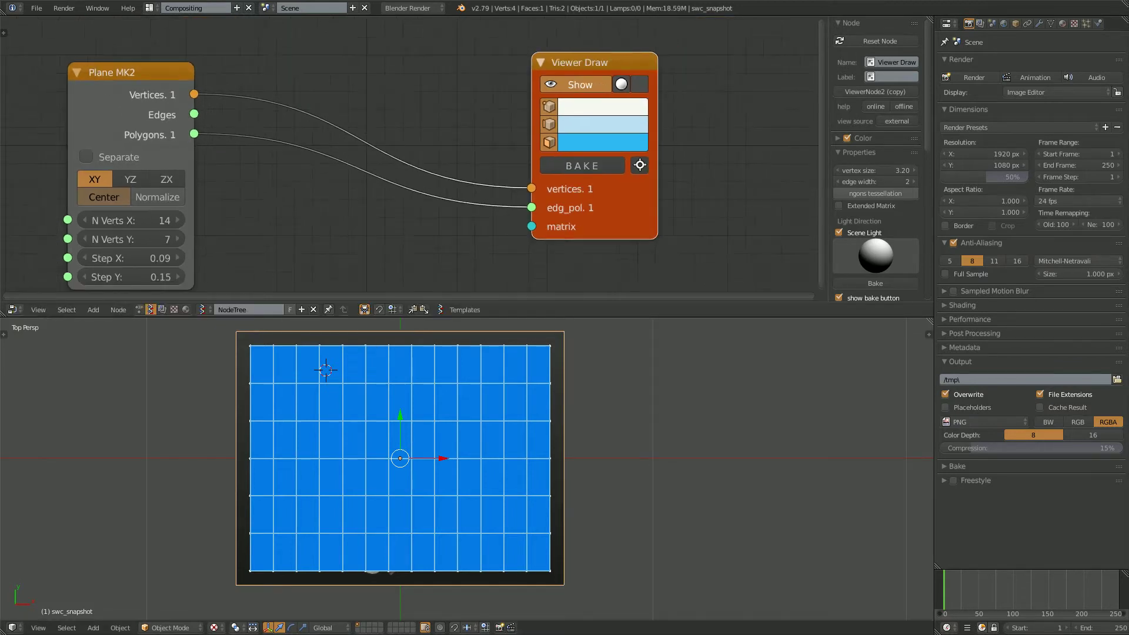
middle_click_drag(606, 46, 634, 52)
left_click_drag(154, 79, 118, 70)
Add an Extrude Separate Faces node between the Plane MK2 and Viewer Draw nodes.
key("alt+space")
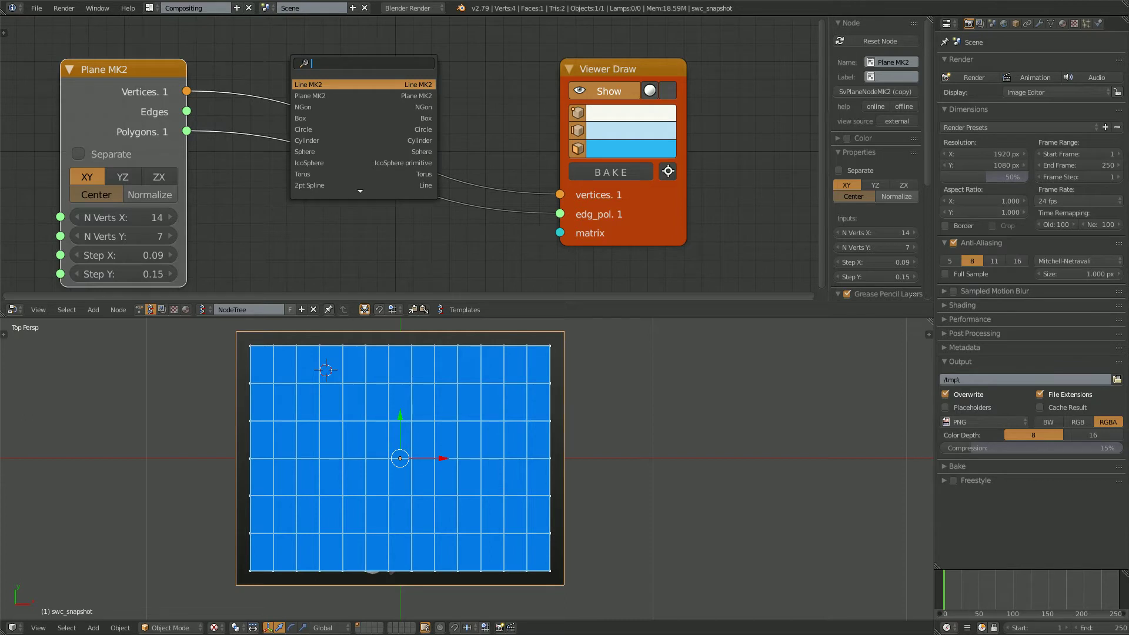
type("sepa")
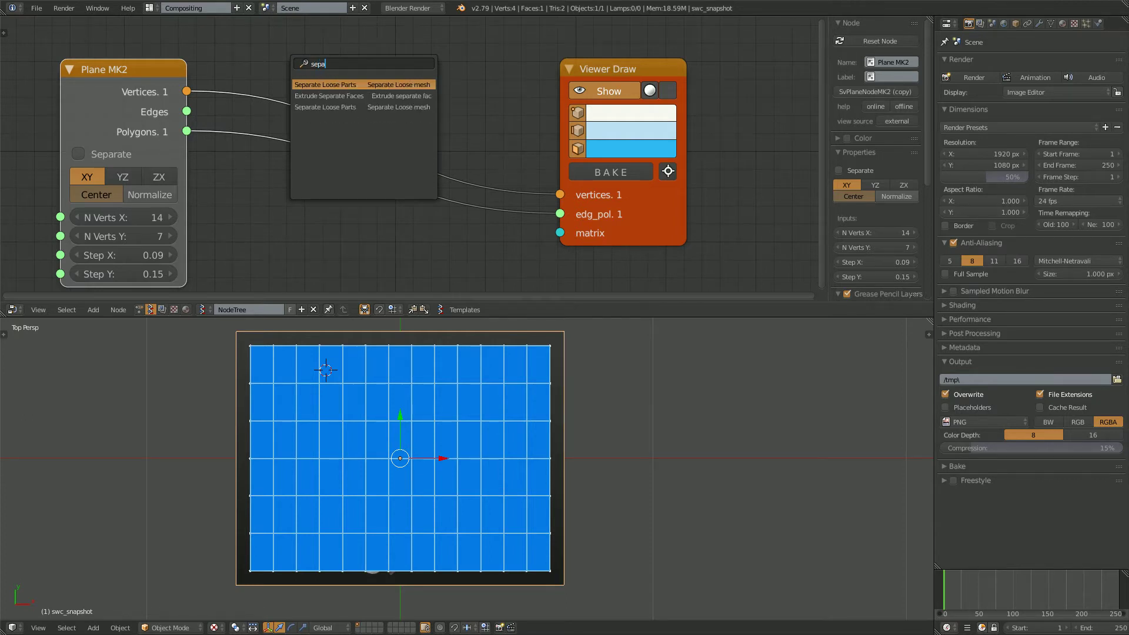
key("Down")
key("Return")
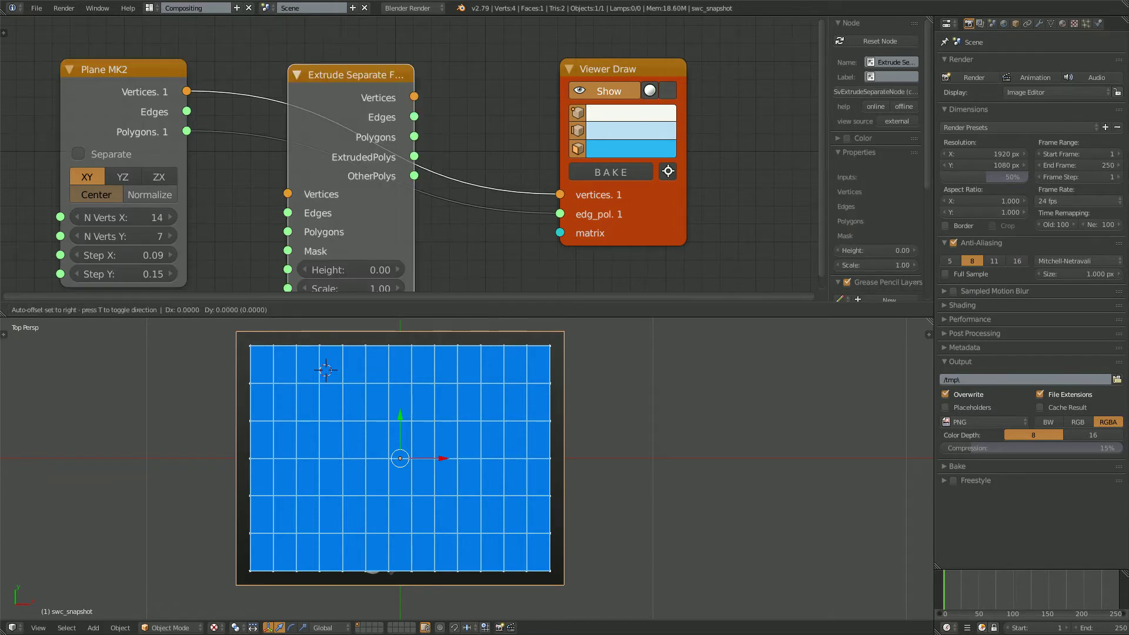
left_click(324, 211)
Connect the Plane MK2 node's Vertices and Polygons outputs to the matching inputs of the Extrude Separate Faces node.
scroll(324, 211, "down", 2)
middle_click_drag(325, 212, 357, 126)
scroll(342, 149, "down", 1)
left_click_drag(249, 30, 357, 224)
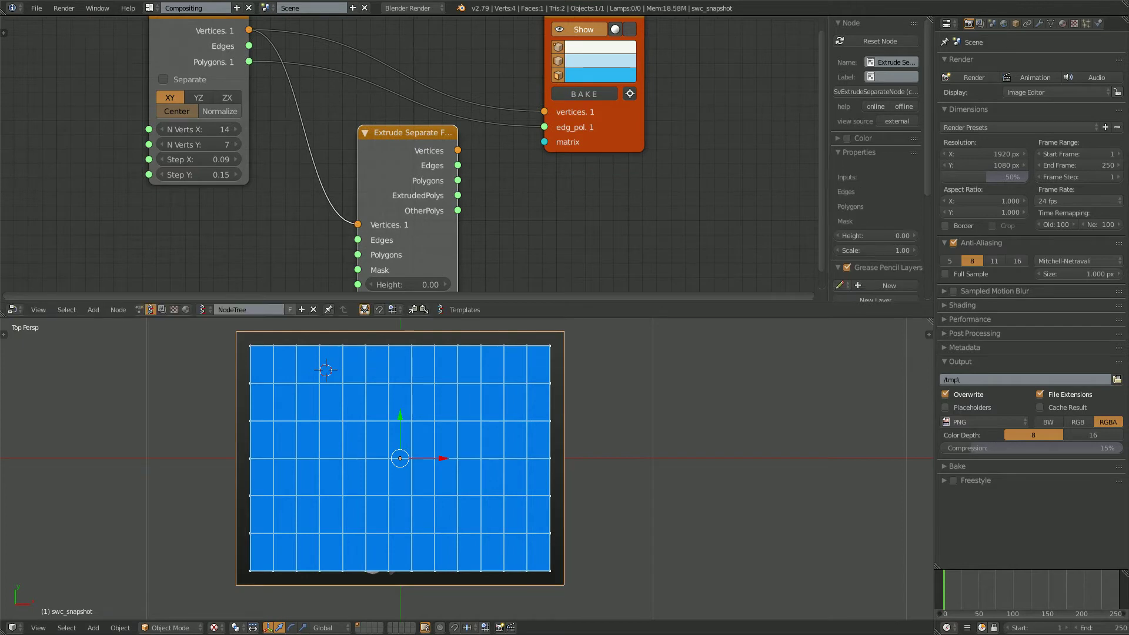
left_click_drag(249, 61, 358, 254)
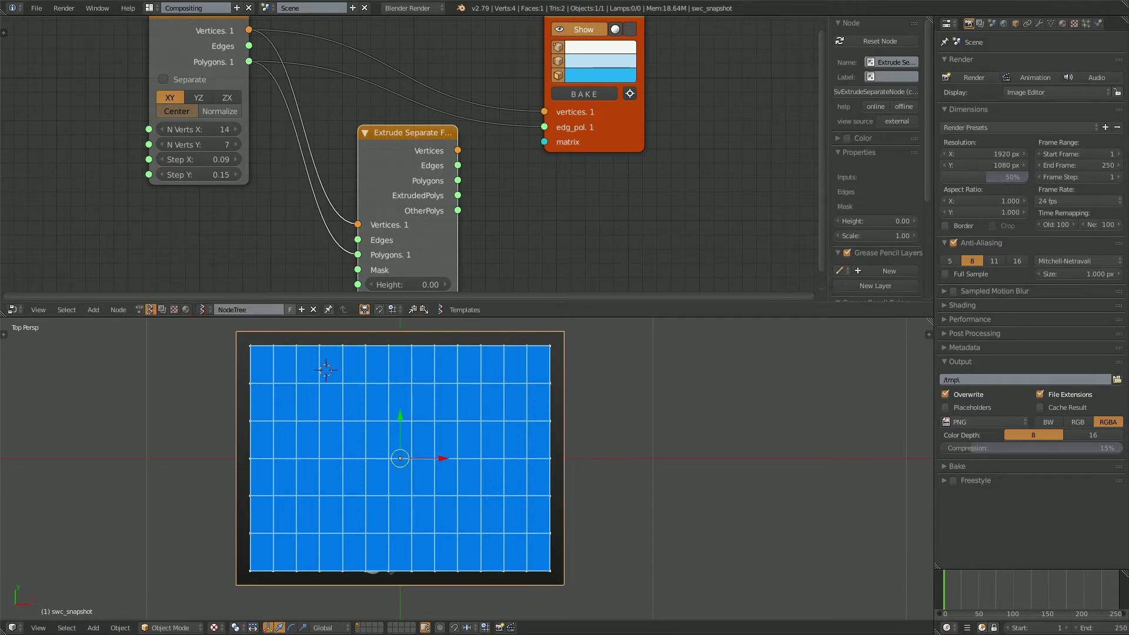
Connect the extrude node's Vertices and Polygons to Viewer Draw's vertices and edg_pol inputs, and move the extrude node up.
left_click_drag(457, 150, 544, 111)
left_click_drag(457, 180, 544, 127)
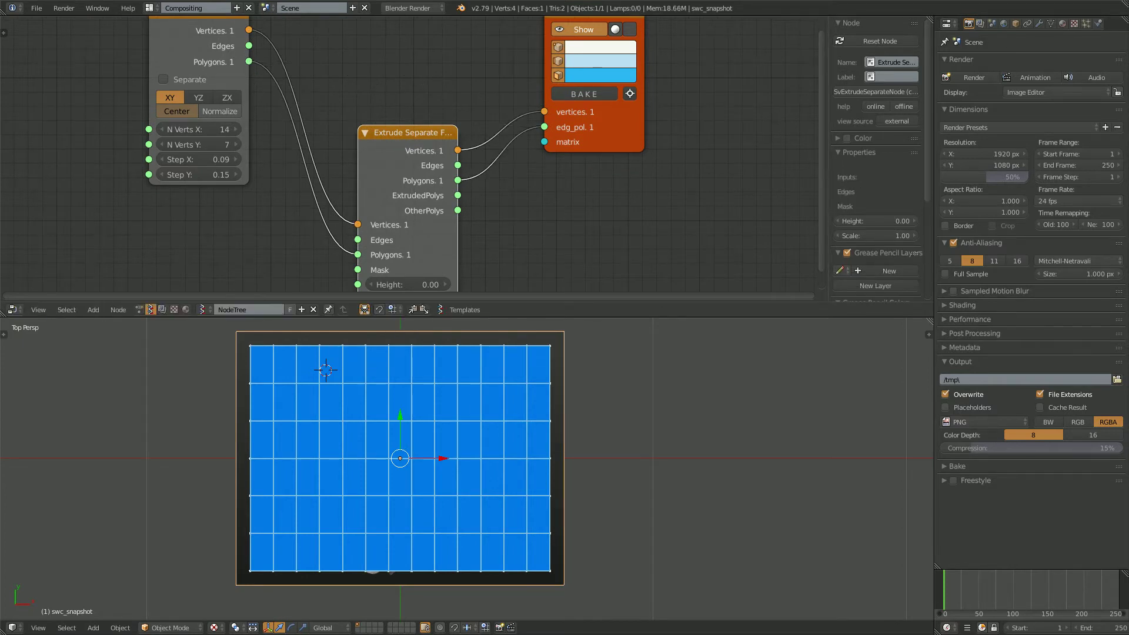
left_click_drag(407, 212, 421, 135)
middle_click_drag(421, 137, 403, 152)
scroll(404, 153, "up", 1)
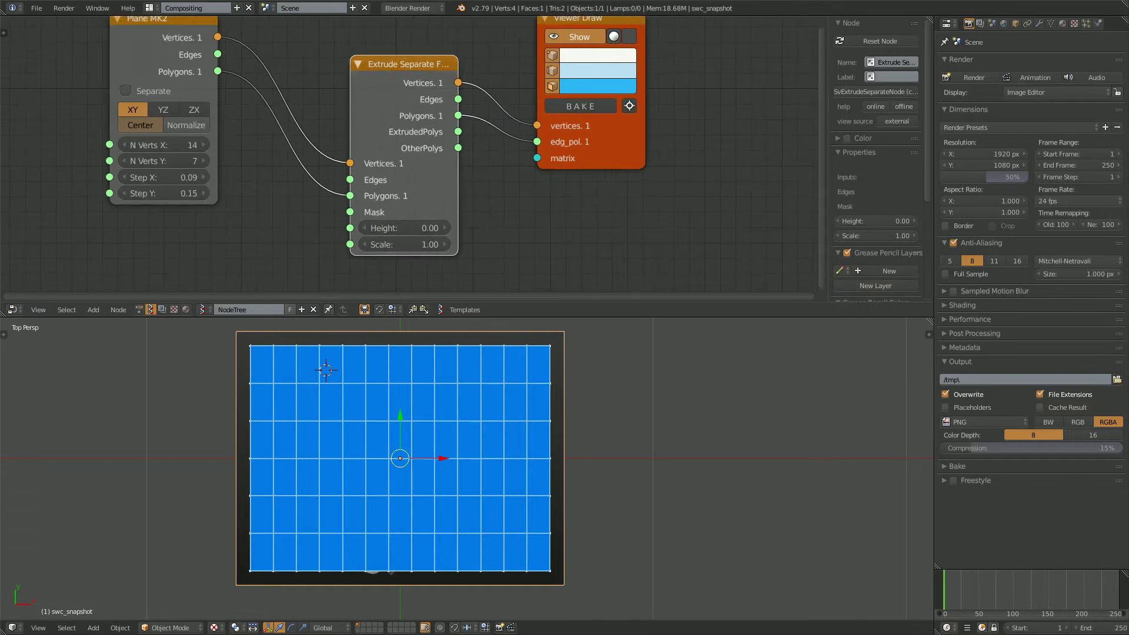
Feed Viewer Draw's edg_pol input from ExtrudedPolys instead of Polygons, and set the extrude node's Scale to 0.88.
scroll(411, 153, "up", 2)
left_click_drag(370, 153, 477, 145)
left_click_drag(369, 130, 477, 145)
middle_click_drag(412, 186, 430, 151)
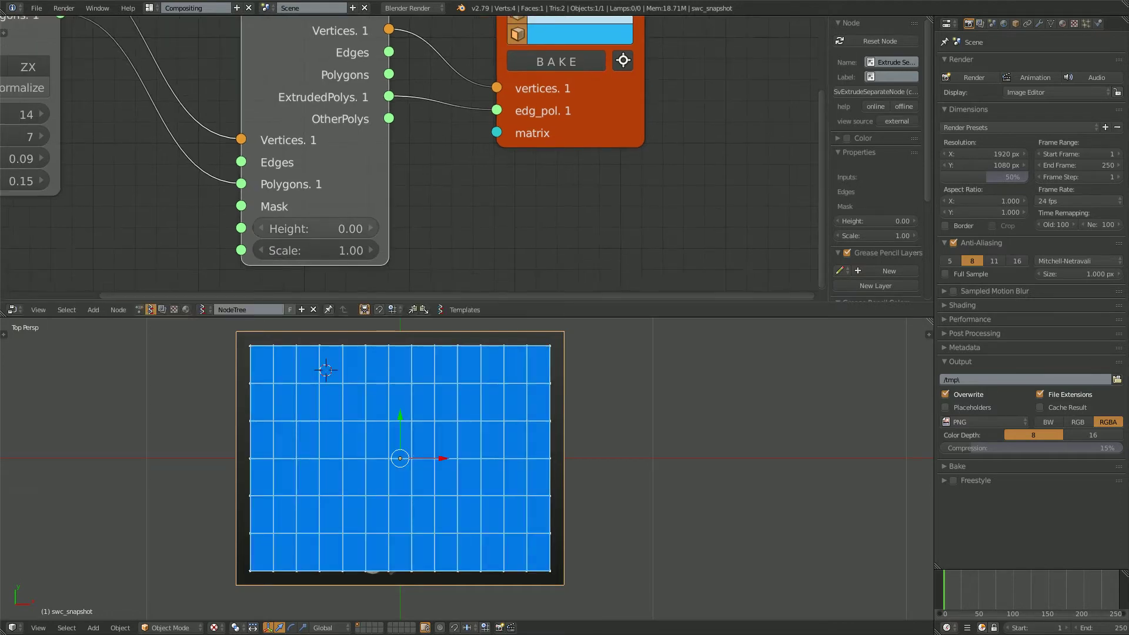
left_click_drag(316, 251, 296, 250)
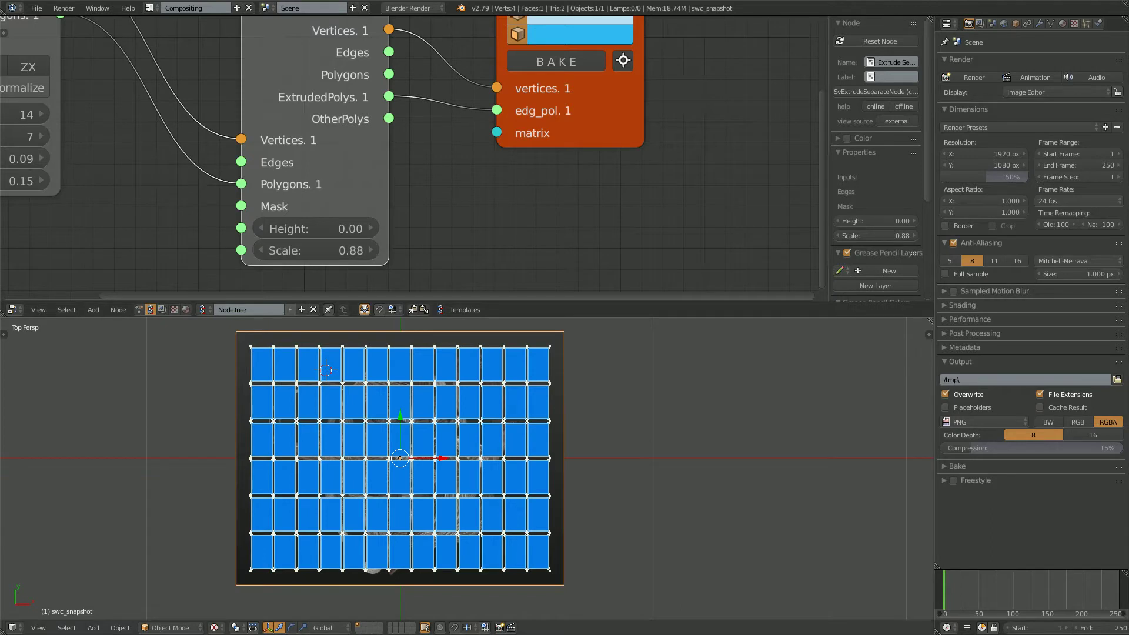
Switch the 3D top view from perspective to orthographic projection.
scroll(307, 427, "down", 2)
left_click(256, 428)
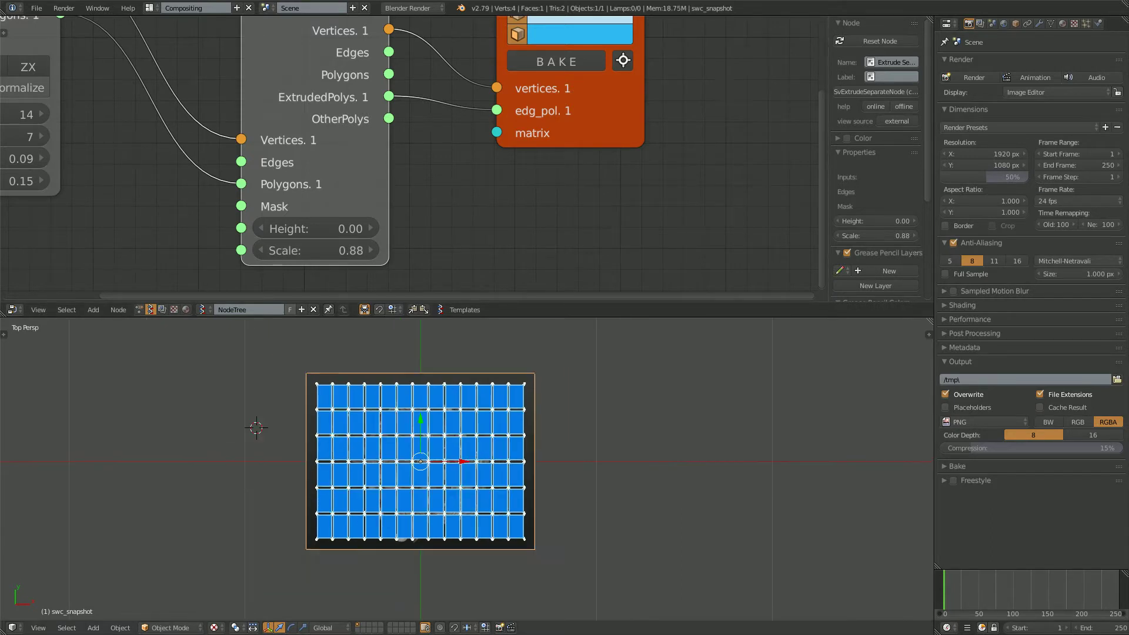
left_click(38, 627)
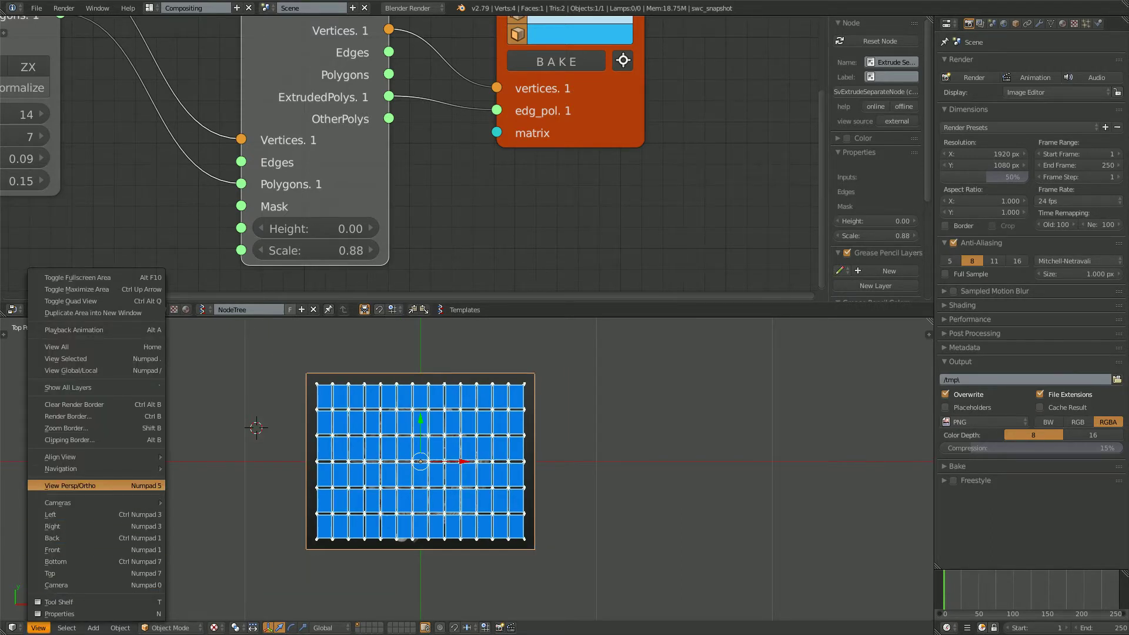
left_click(71, 486)
Set the Plane MK2 node's Step Y to 0.17.
middle_click_drag(82, 194, 273, 221)
scroll(259, 206, "down", 1)
left_click_drag(193, 186, 206, 206)
scroll(265, 414, "down", 1)
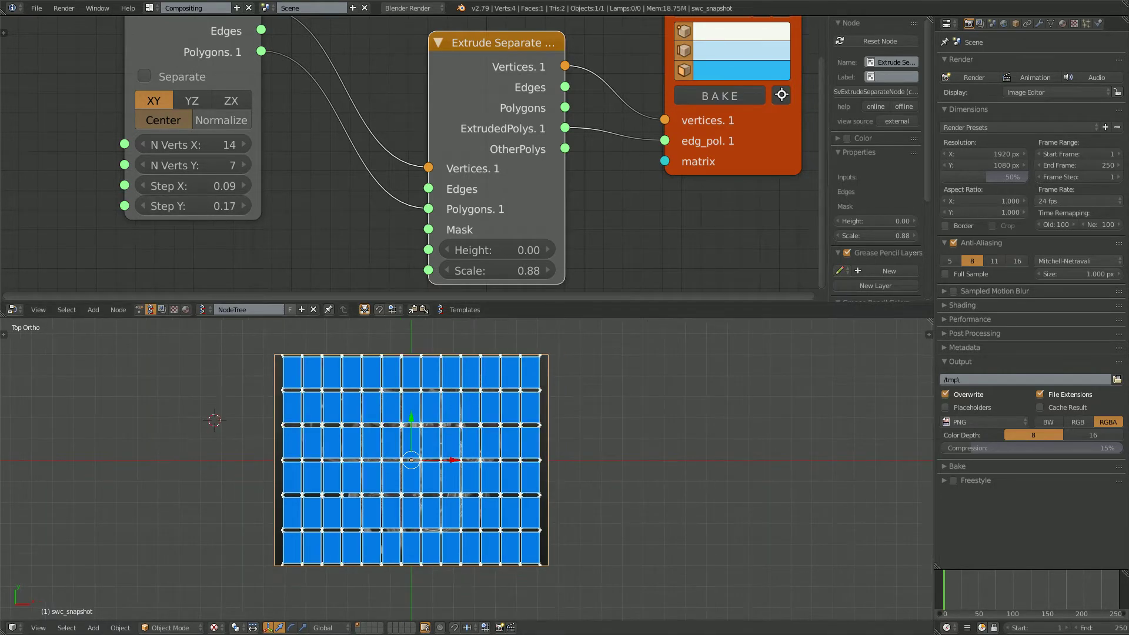
Turn off vertex display on the Viewer Draw node and toggle its Show option off and on to compare.
middle_click_drag(420, 165, 325, 183)
scroll(325, 184, "down", 1)
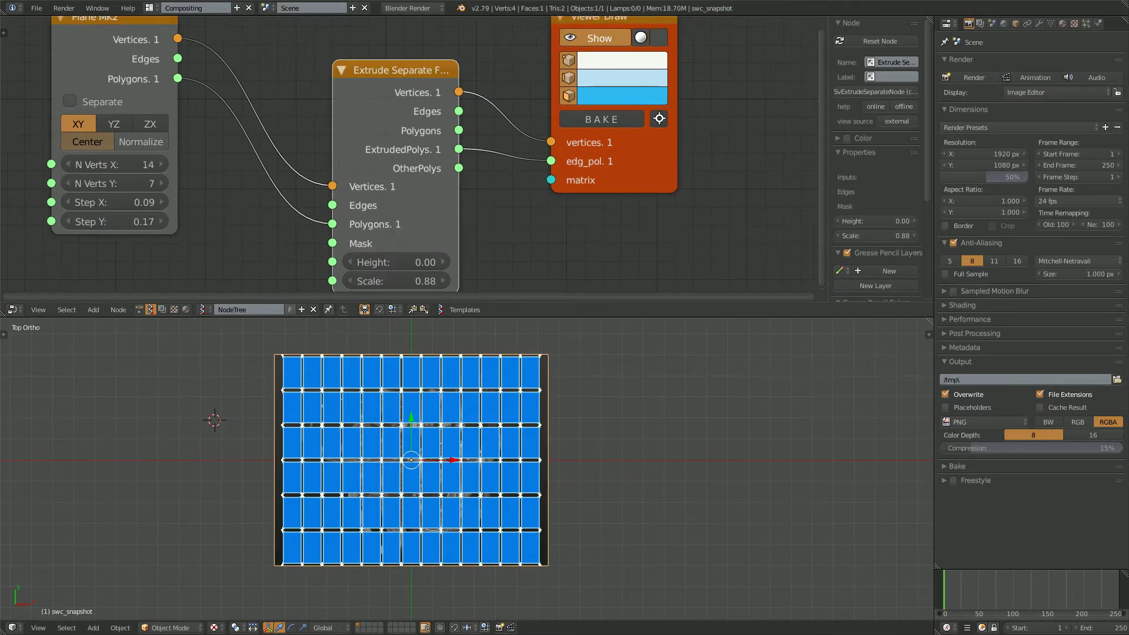
left_click(568, 60)
left_click(595, 38)
left_click(595, 38)
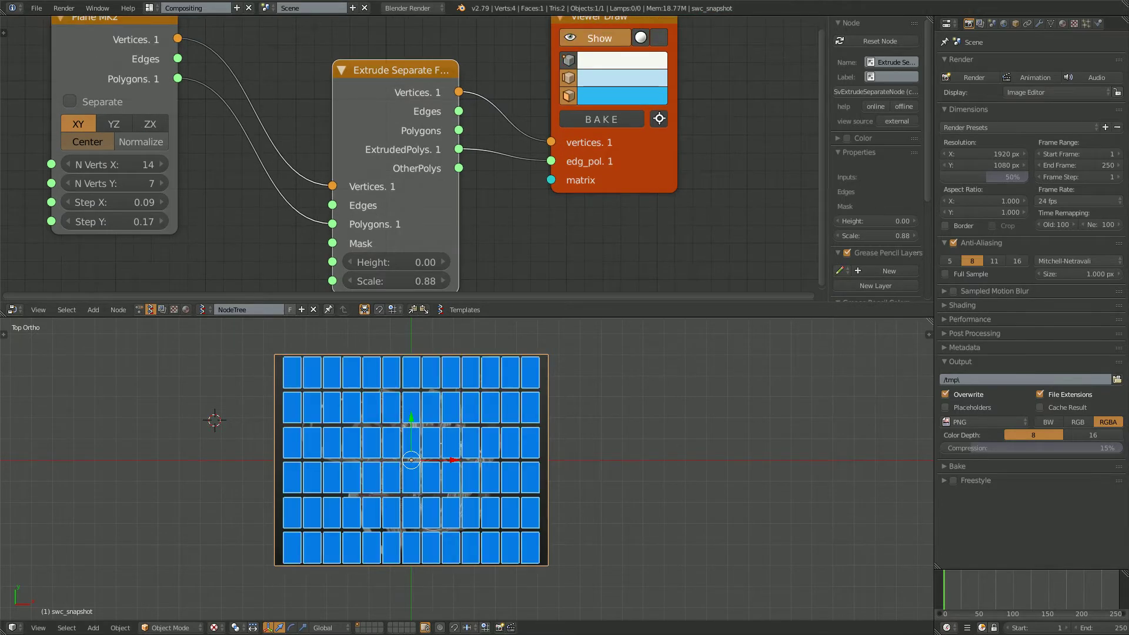
left_click(594, 38)
left_click(595, 38)
Bake the Viewer Draw preview into a mesh, try moving the mesh beside the grid, and undo the move.
left_click(602, 119)
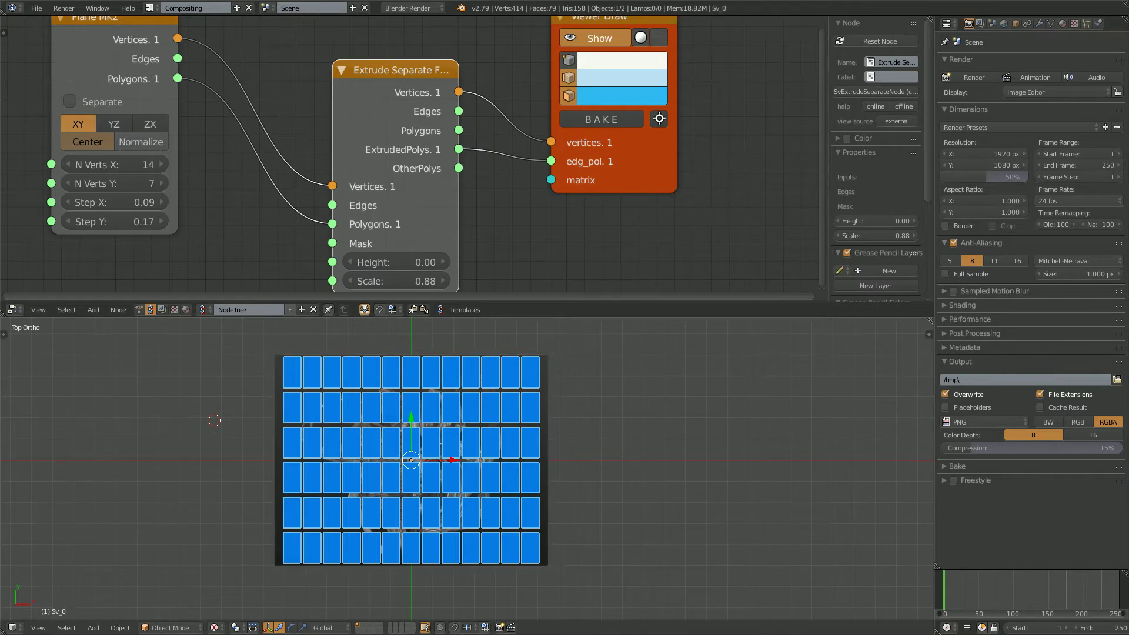
key("g")
left_click(745, 457)
middle_click_drag(745, 457, 649, 459, "shift")
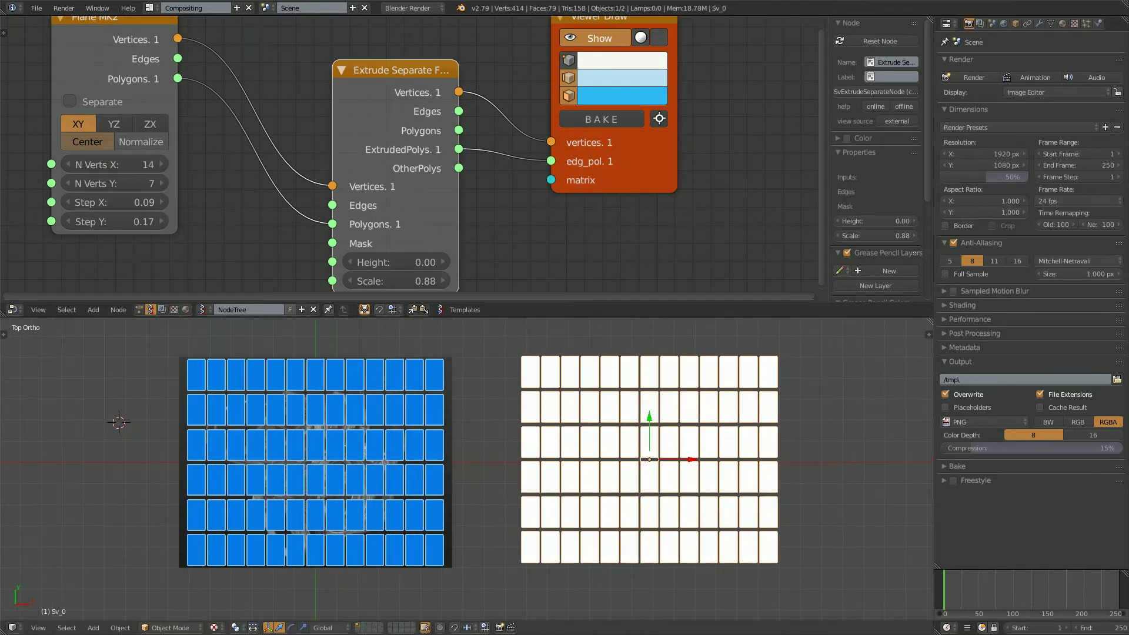
key("ctrl+z")
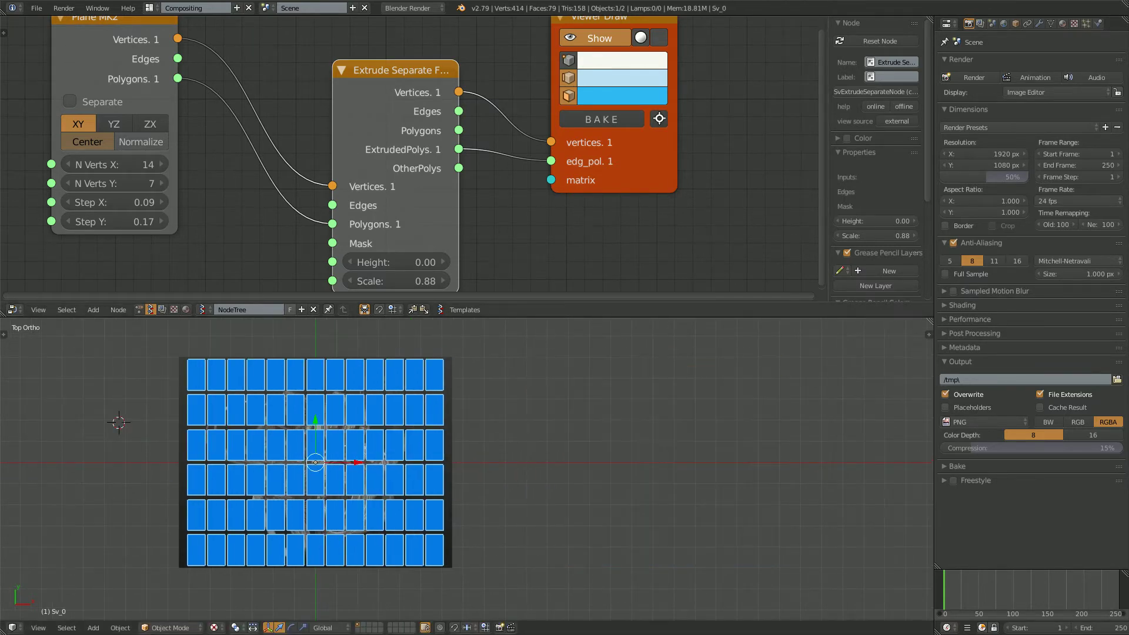
Turn off Show on the Viewer Draw node and move the extrude and Viewer Draw nodes into a tidier layout.
left_click(596, 38)
left_click_drag(395, 70, 358, 52)
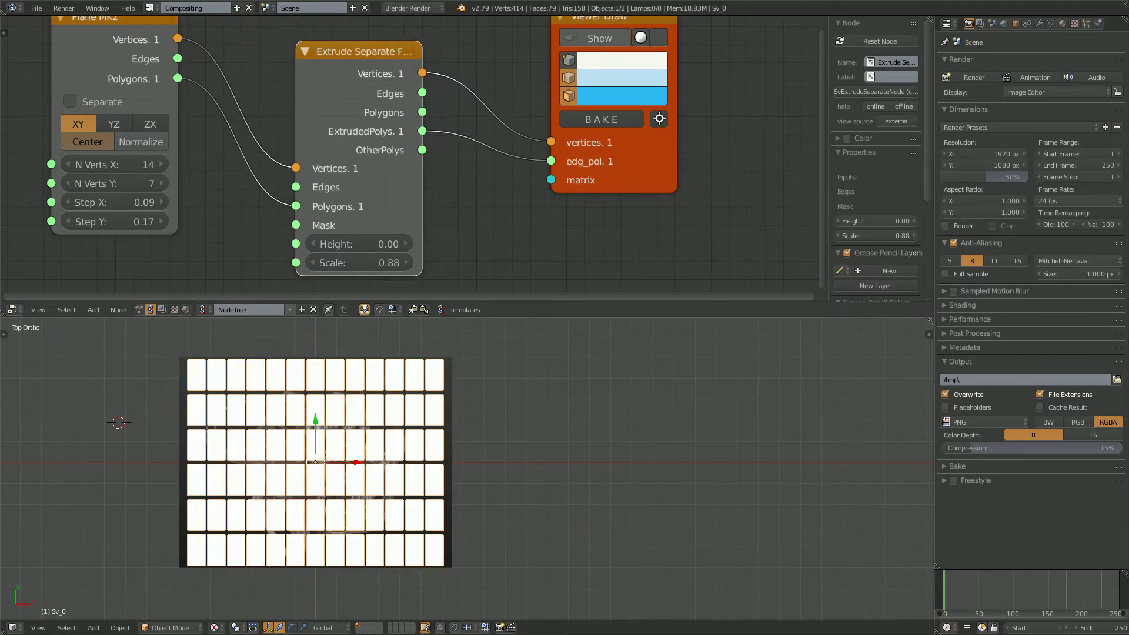
scroll(413, 156, "down", 2)
left_click(572, 55)
left_click_drag(578, 37, 544, 59)
left_click(539, 77)
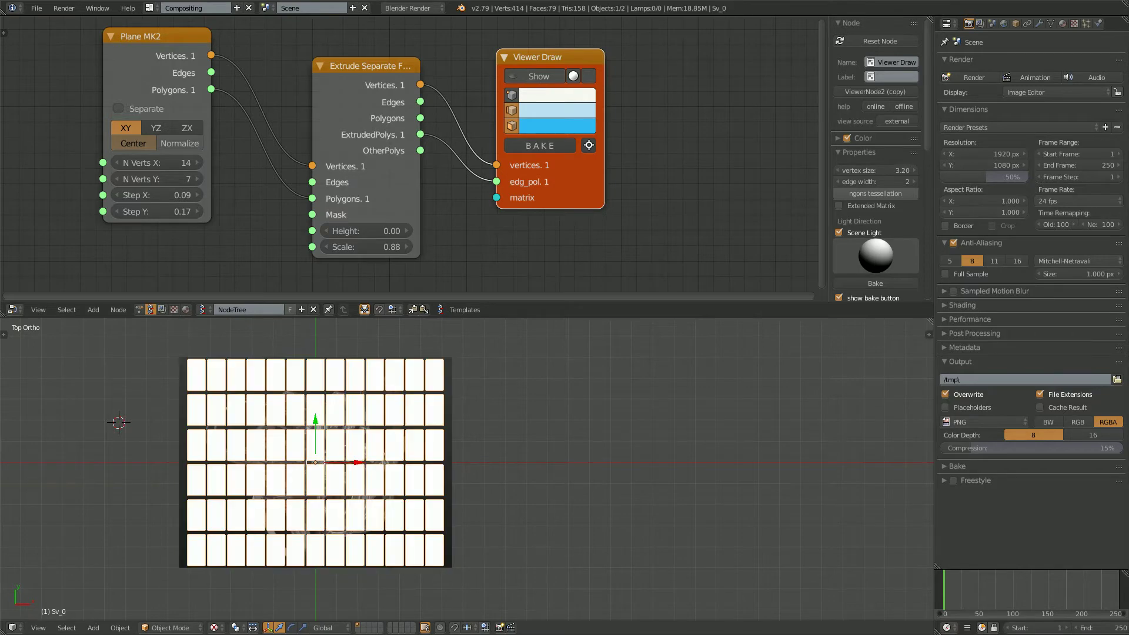
key("r")
key("r")
key("Escape")
scroll(287, 480, "up", 3)
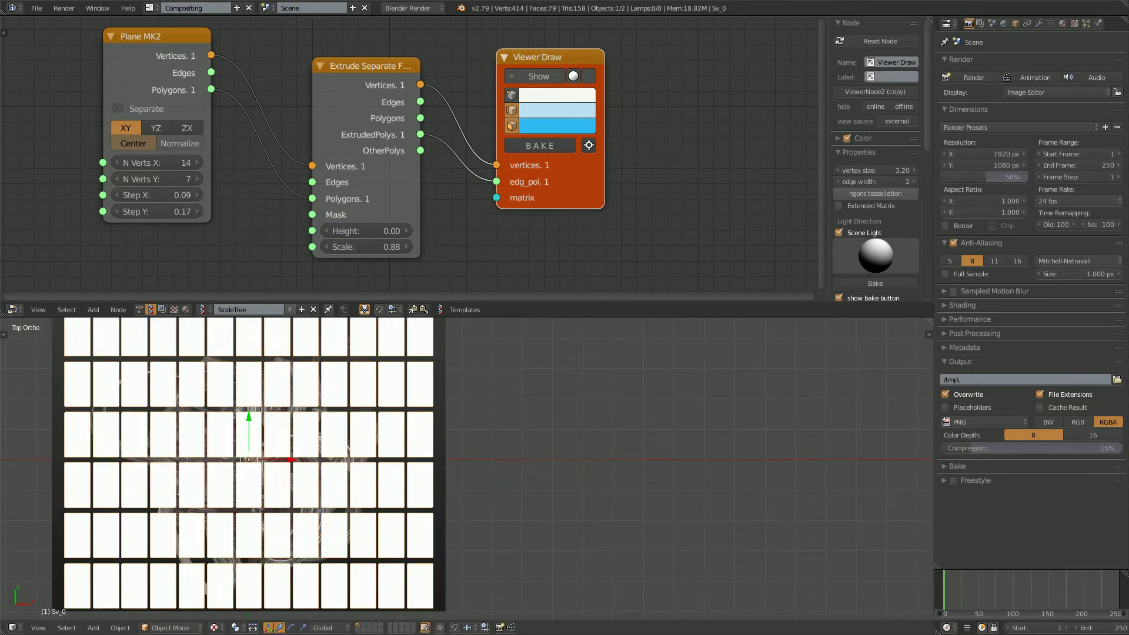
scroll(328, 465, "down", 1)
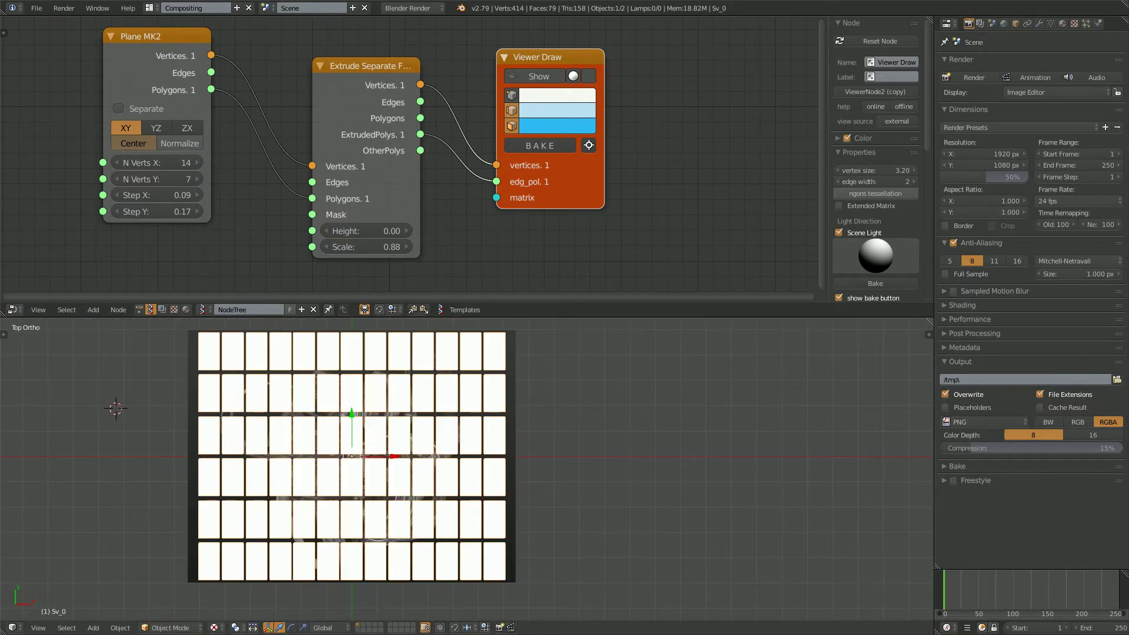
middle_click_drag(328, 465, 385, 474, "shift")
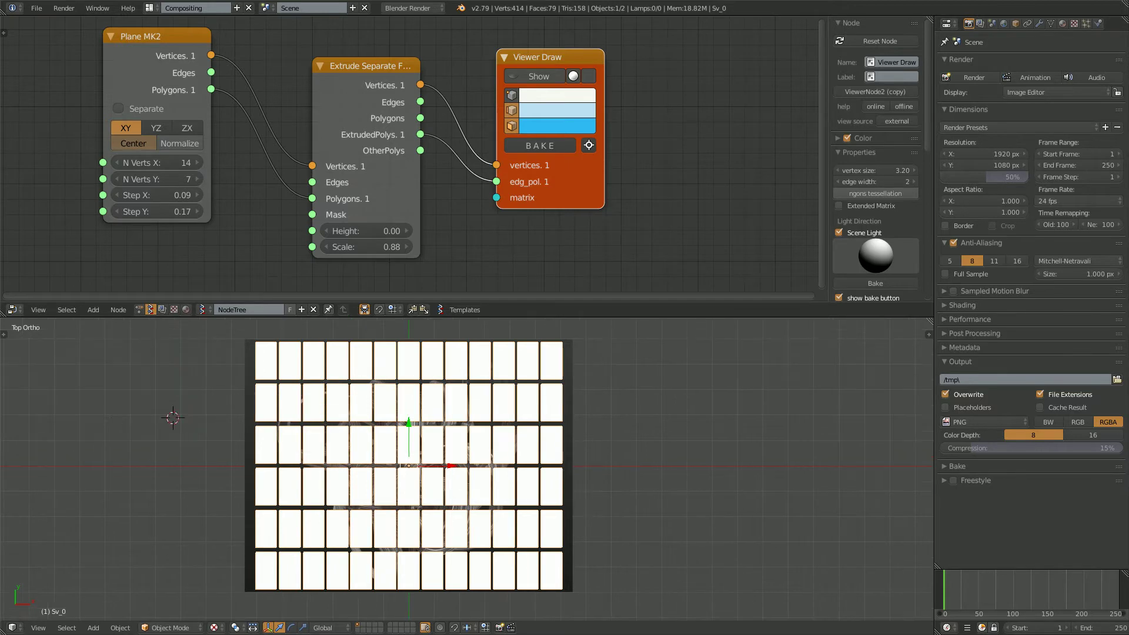
Enlarge the 3D view area further, and try moving the baked grid off the reference image before cancelling the move.
left_click_drag(400, 317, 399, 247)
key("g")
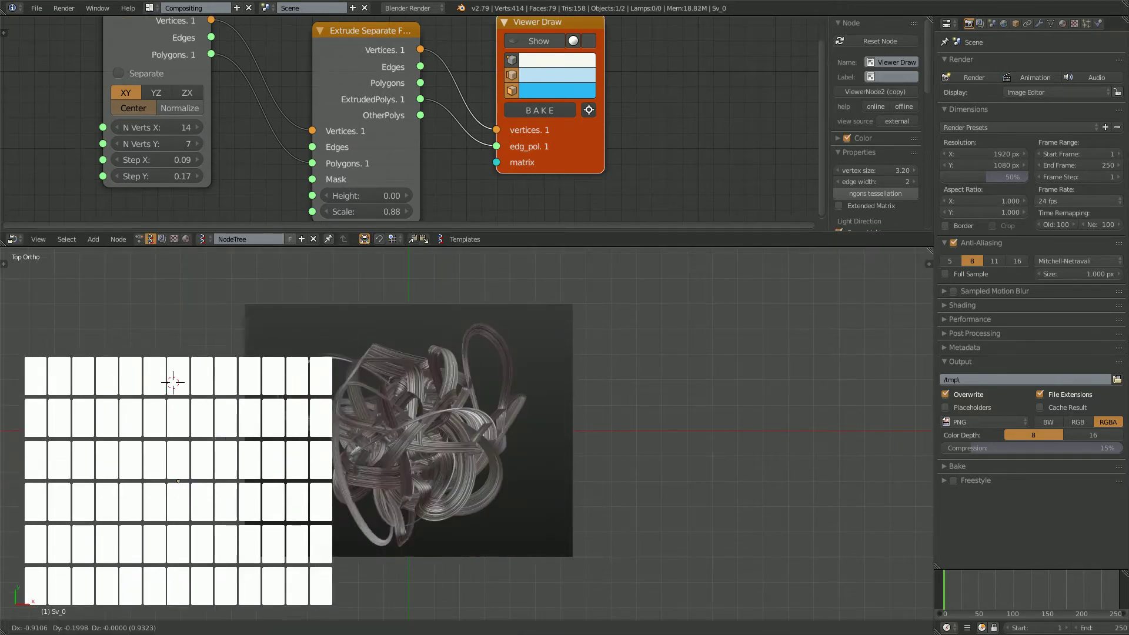
key("Escape")
scroll(453, 415, "up", 2)
scroll(452, 415, "down", 1)
Save the Blender file over the existing one and select the snapshot image plane in the 3D view.
key("ctrl+s")
key("Return")
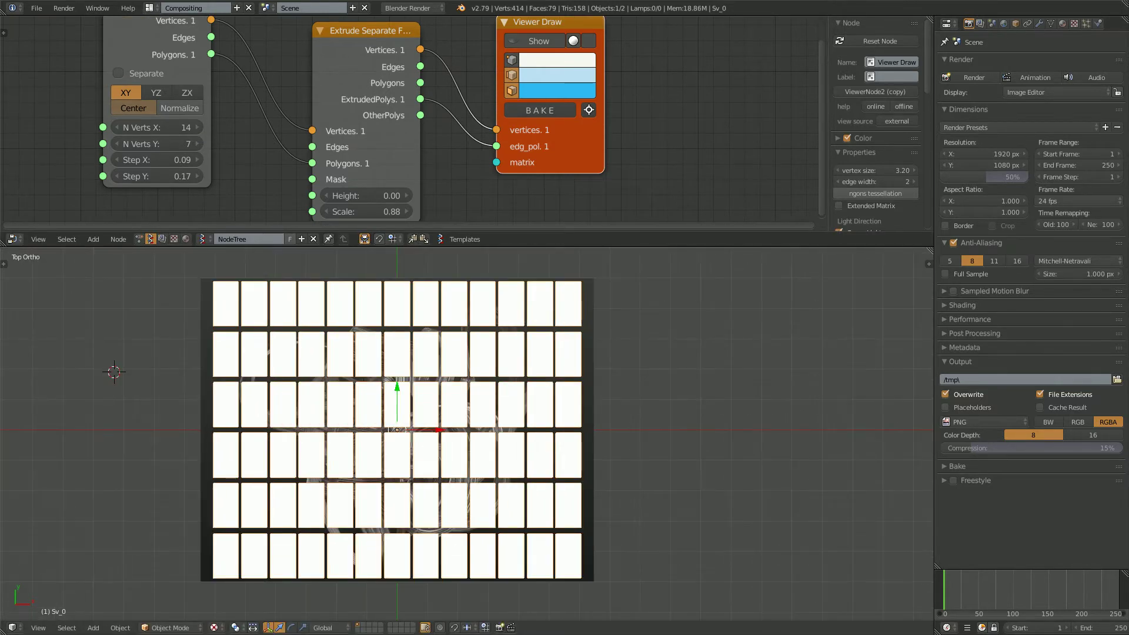
right_click(453, 415)
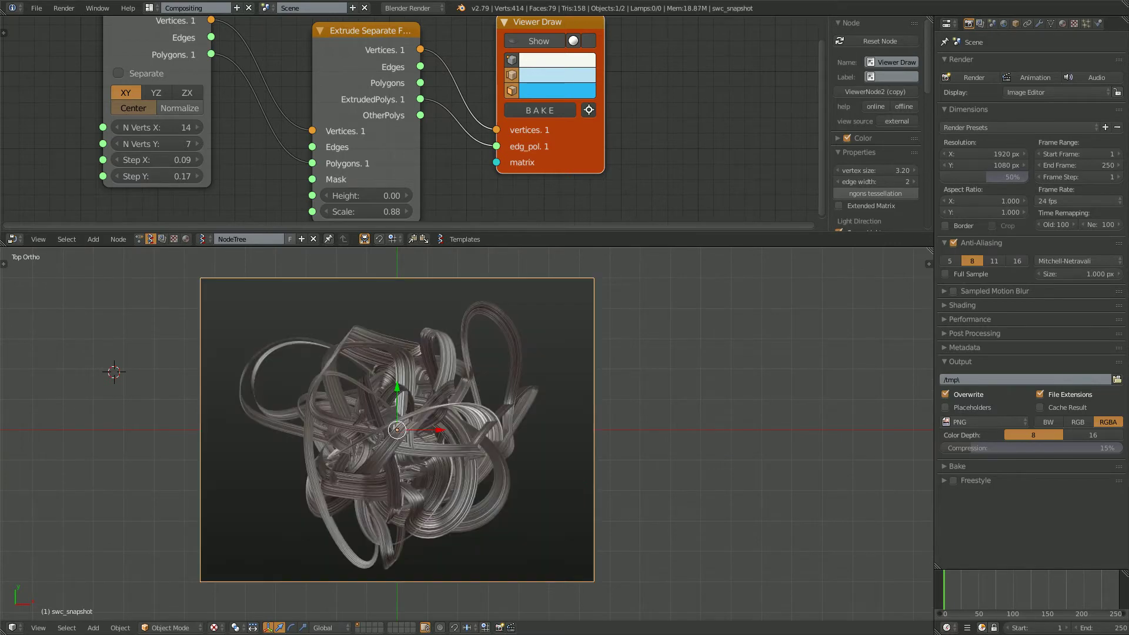
Move the snapshot image plane slightly along the Z axis so it sits just below the baked grid.
right_click(452, 415)
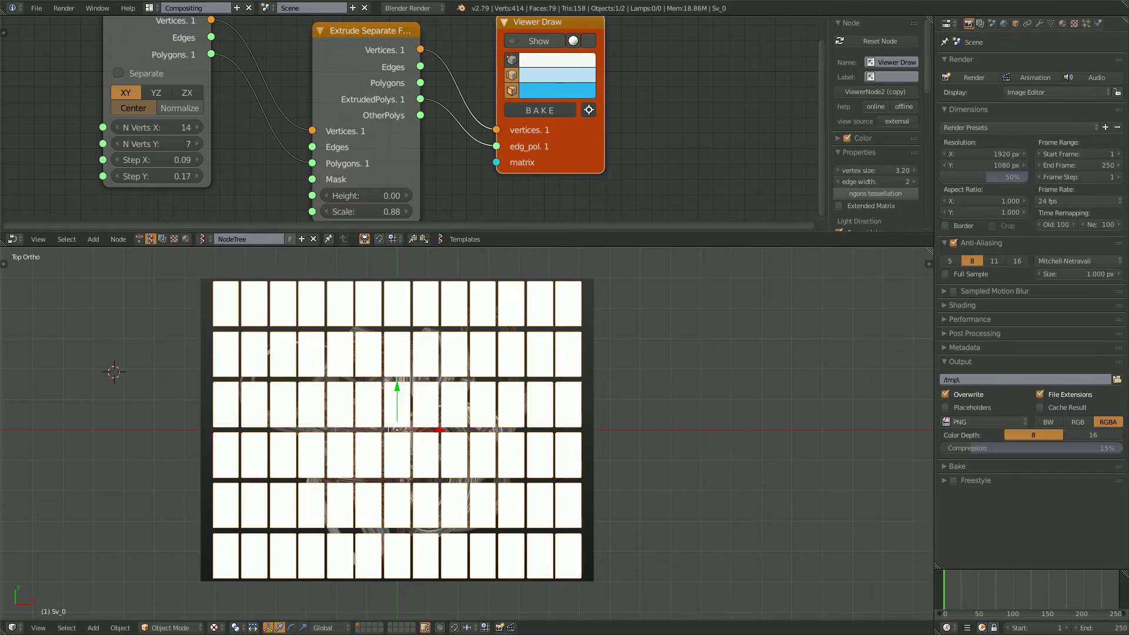
left_click(1039, 23)
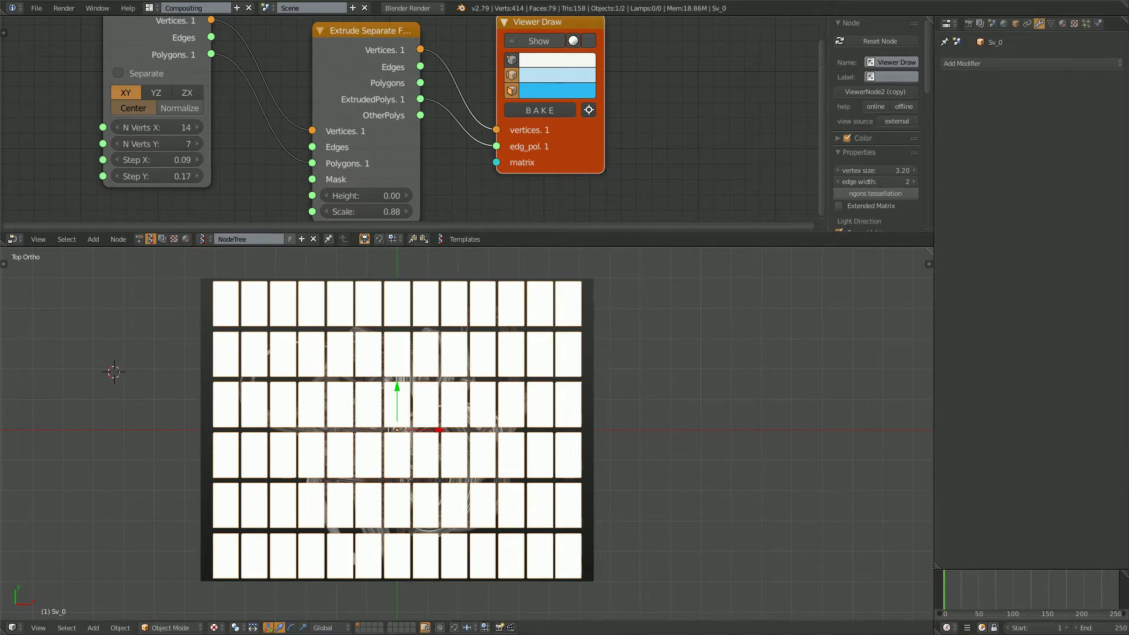
middle_click_drag(517, 518, 566, 357)
right_click(565, 379)
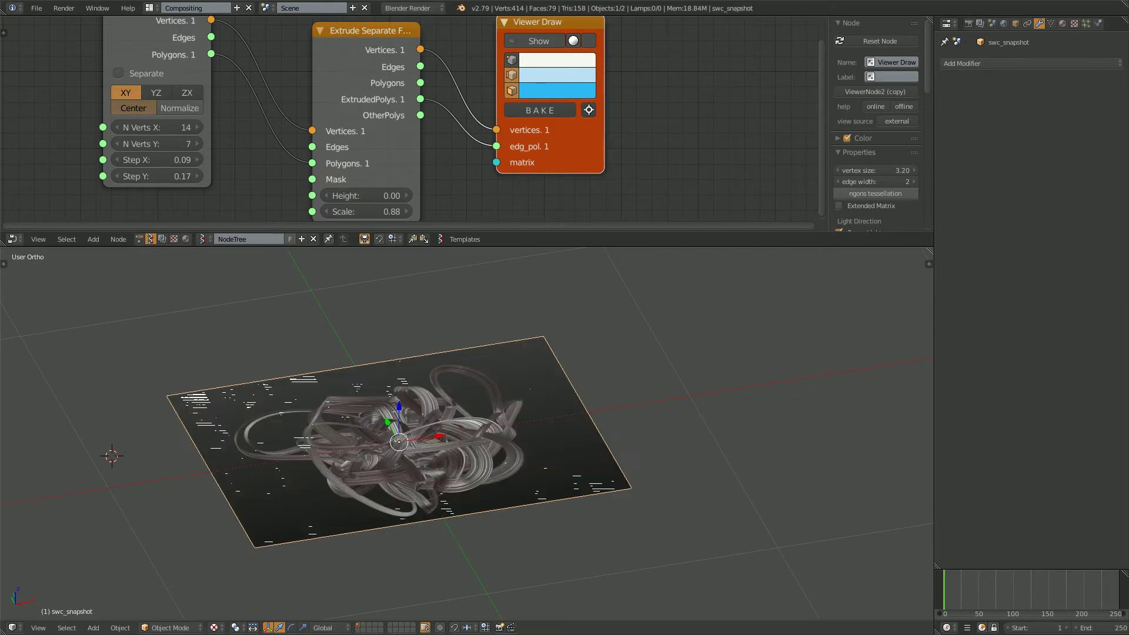
key("g")
key("z")
left_click(512, 406)
Select the baked grid and unwrap all of its faces in Edit Mode using the standard Unwrap method.
right_click(512, 406)
middle_click_drag(512, 406, 453, 427)
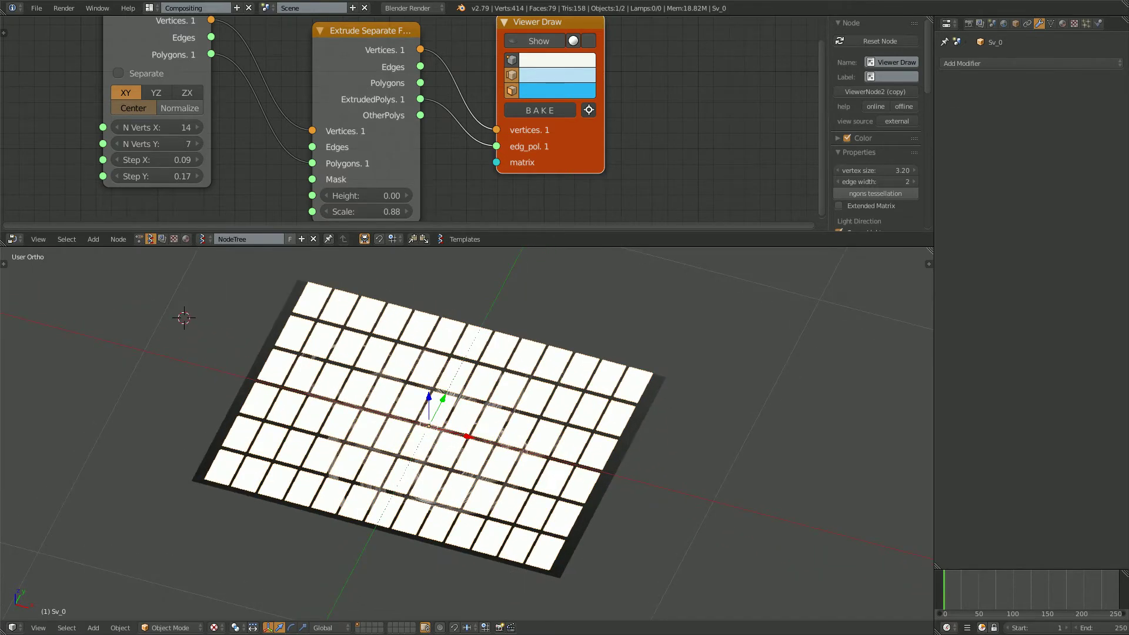
key("Tab")
key("Tab")
middle_click_drag(453, 426, 459, 425)
key("Tab")
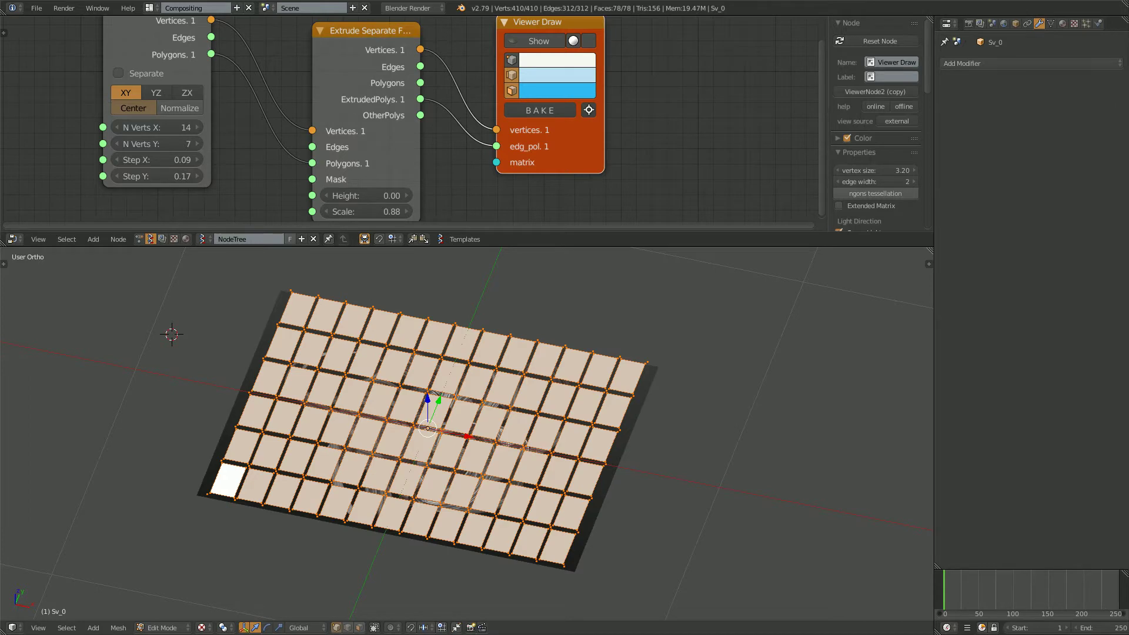
key("u")
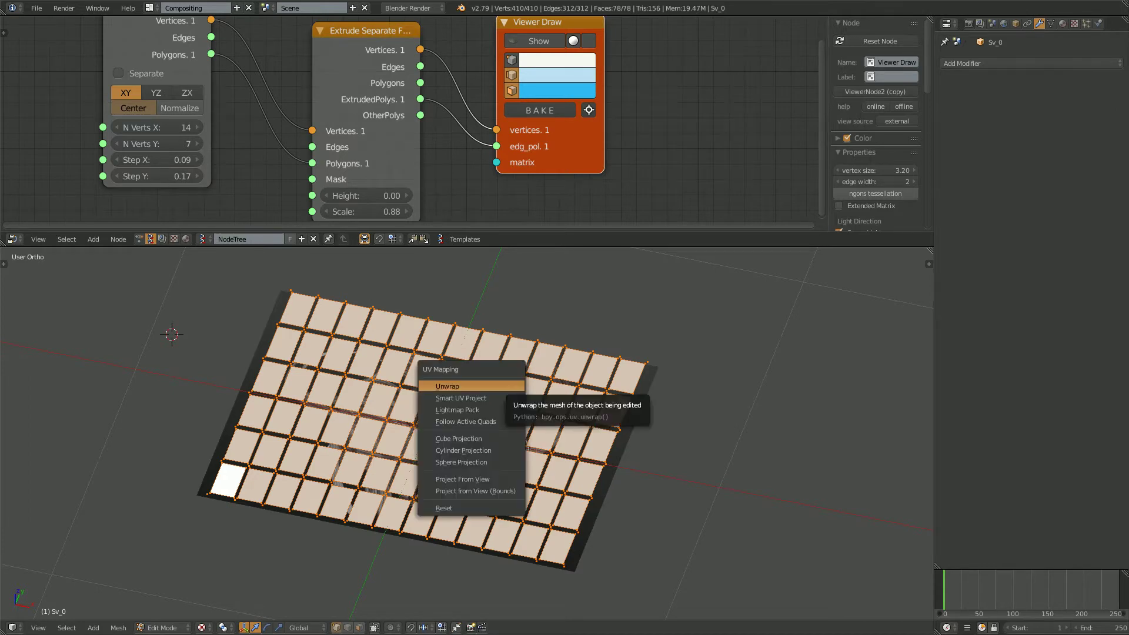
left_click(504, 387)
middle_click_drag(528, 448, 537, 450)
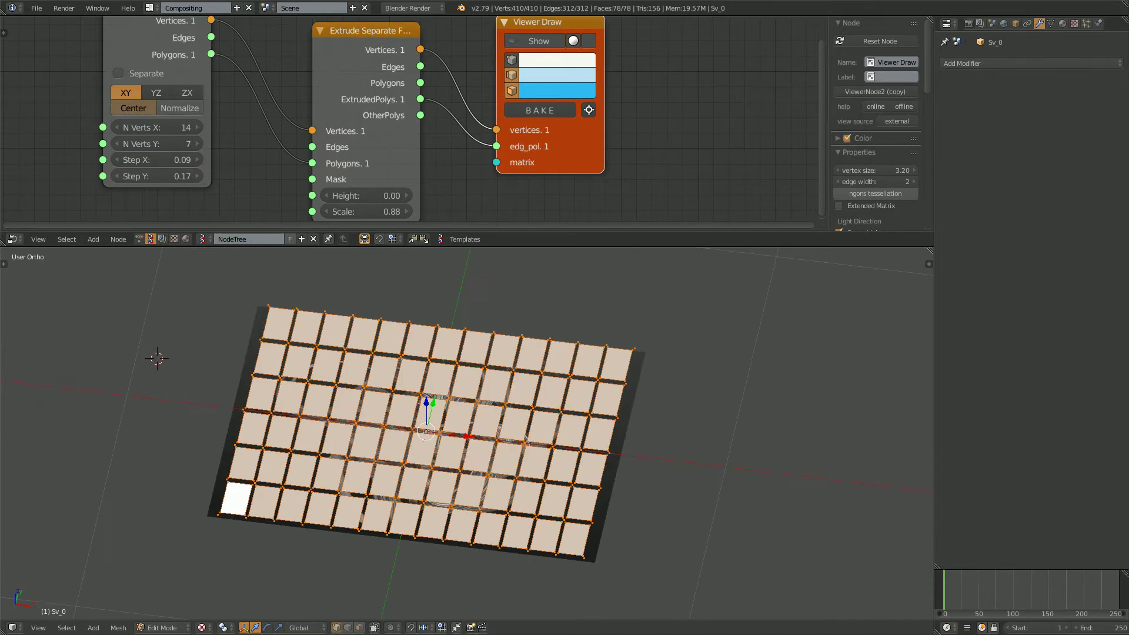
key("Tab")
middle_click_drag(422, 444, 426, 444)
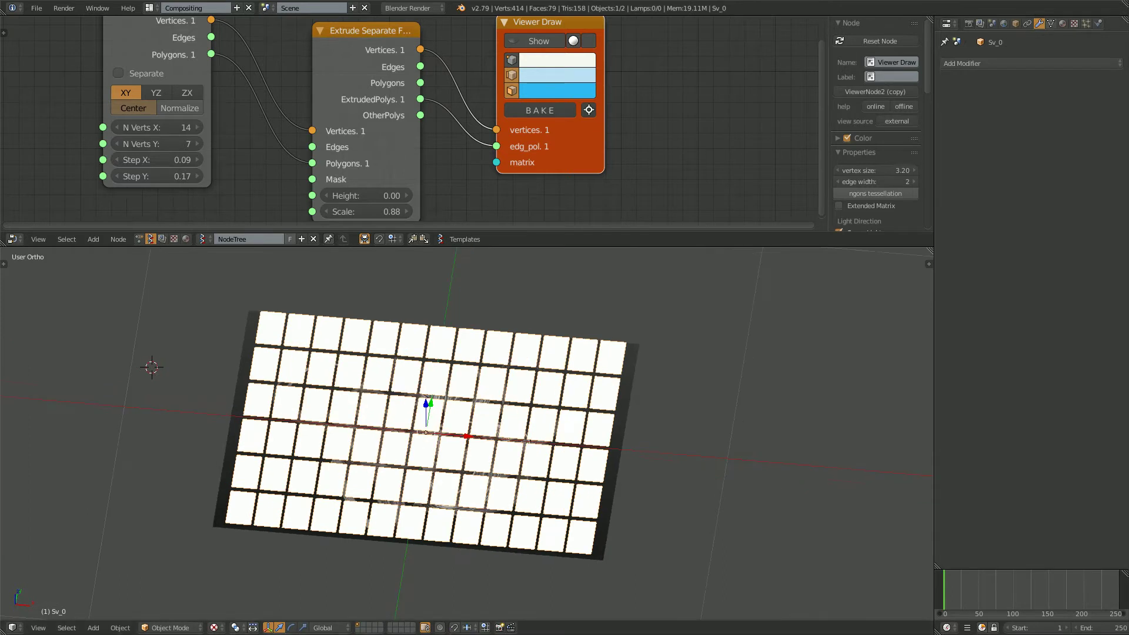
Assign the existing swc_snapshot material to the baked grid.
left_click(1062, 23)
left_click(948, 101)
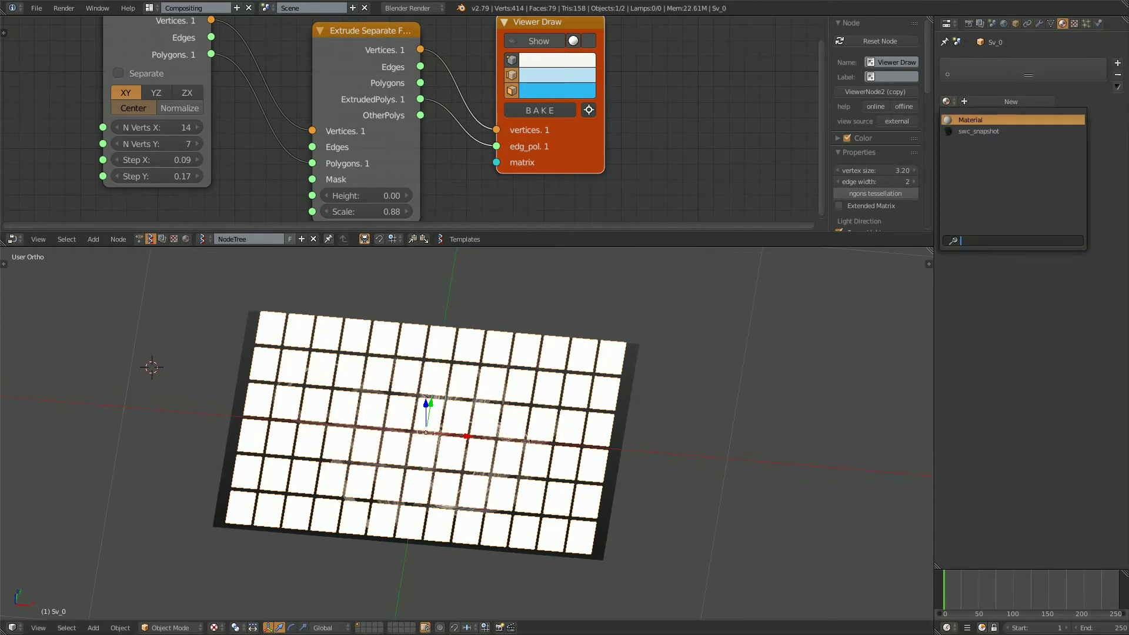
left_click(978, 131)
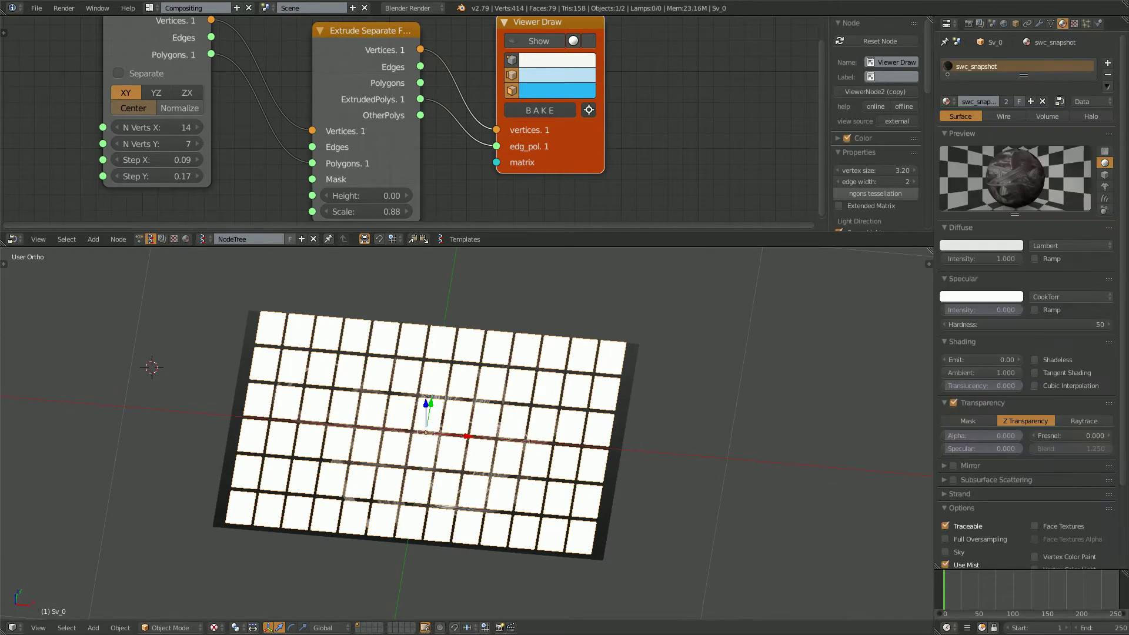
middle_click_drag(588, 411, 596, 434)
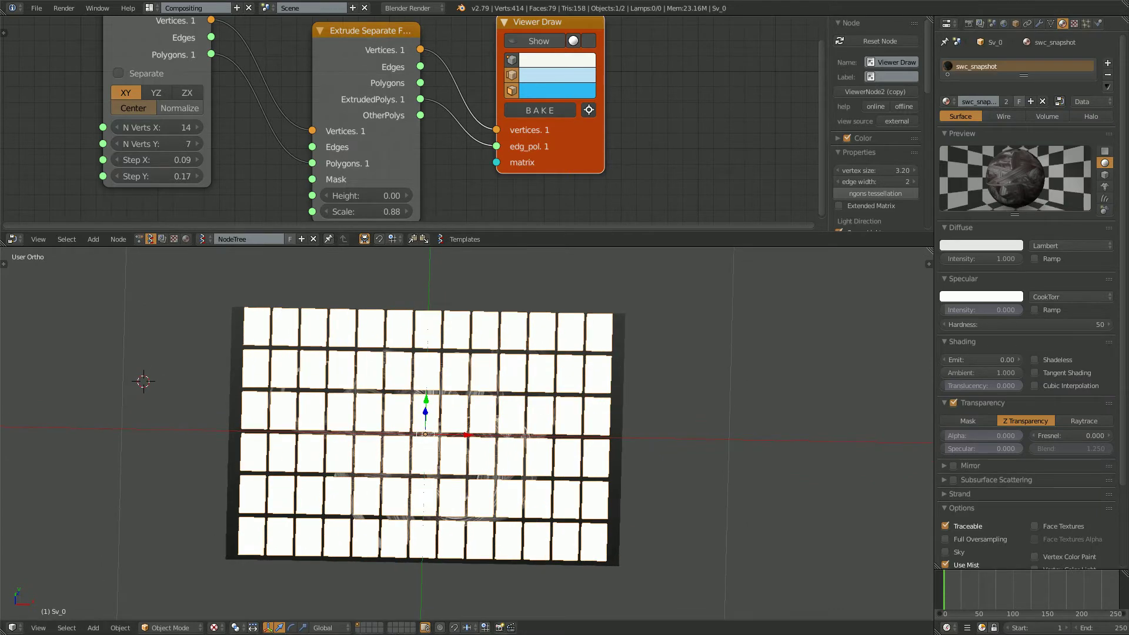
Add a UV Project modifier to the grid with image swc_snapshot.png, UV map UVMap and Override Image enabled.
left_click(1039, 23)
left_click(1000, 63)
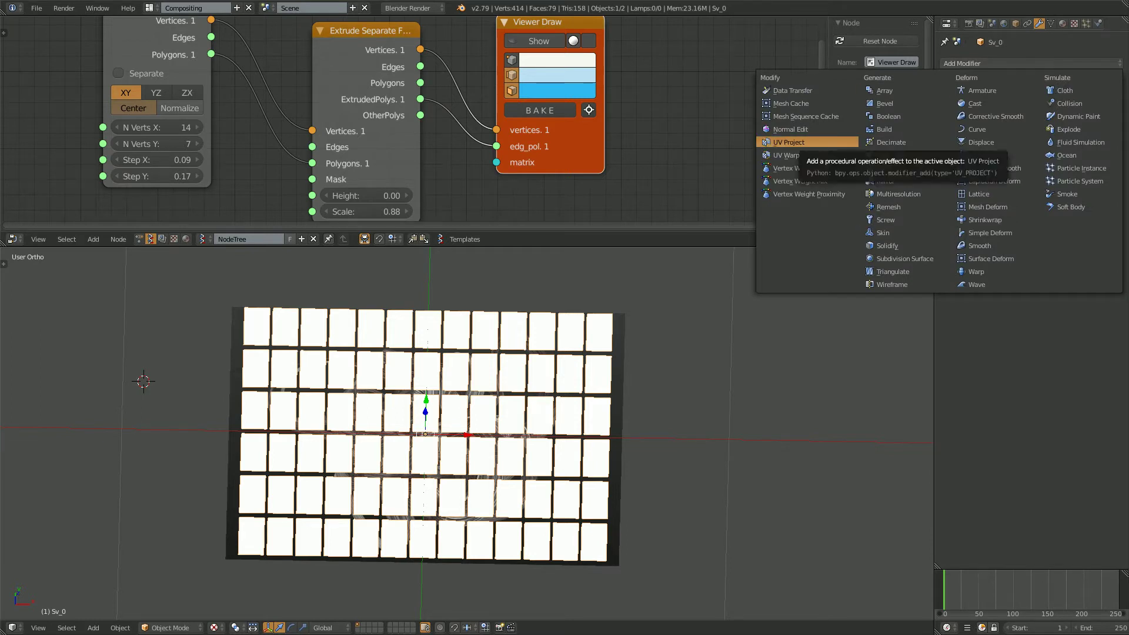
left_click(800, 143)
left_click(949, 128)
left_click(973, 145)
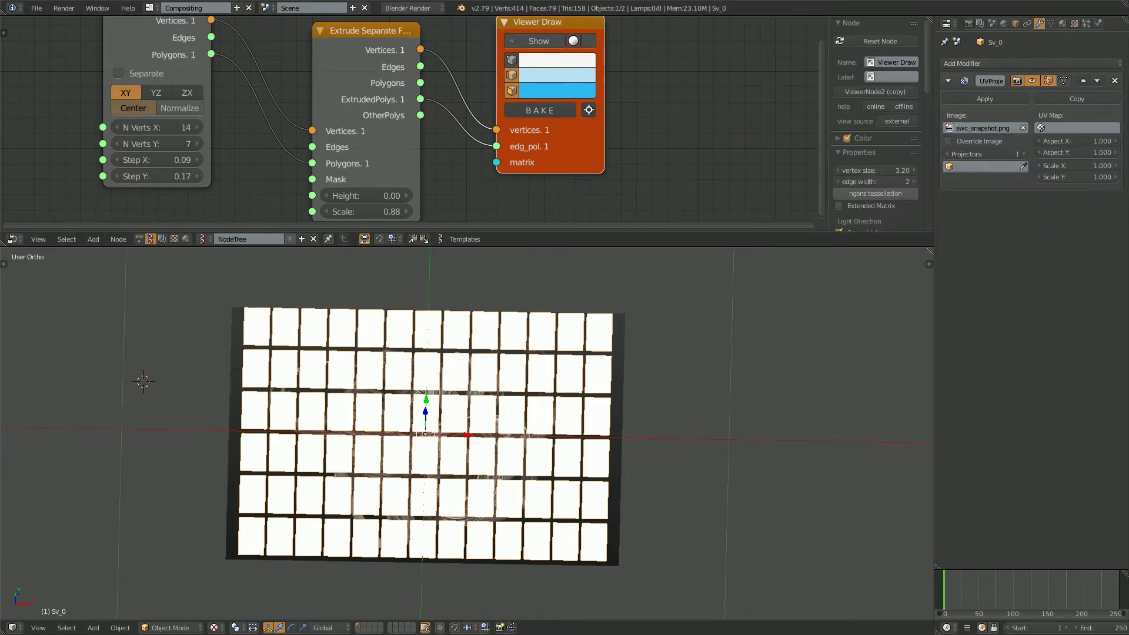
left_click(1080, 129)
left_click(1067, 144)
left_click(949, 141)
Switch the 3D view to a top perspective view and add a mesh plane at the 3D cursor.
mouse_move(529, 412)
middle_mouse_down()
mouse_move(542, 378)
mouse_move(536, 423)
middle_mouse_up()
middle_click_drag(424, 400, 426, 382)
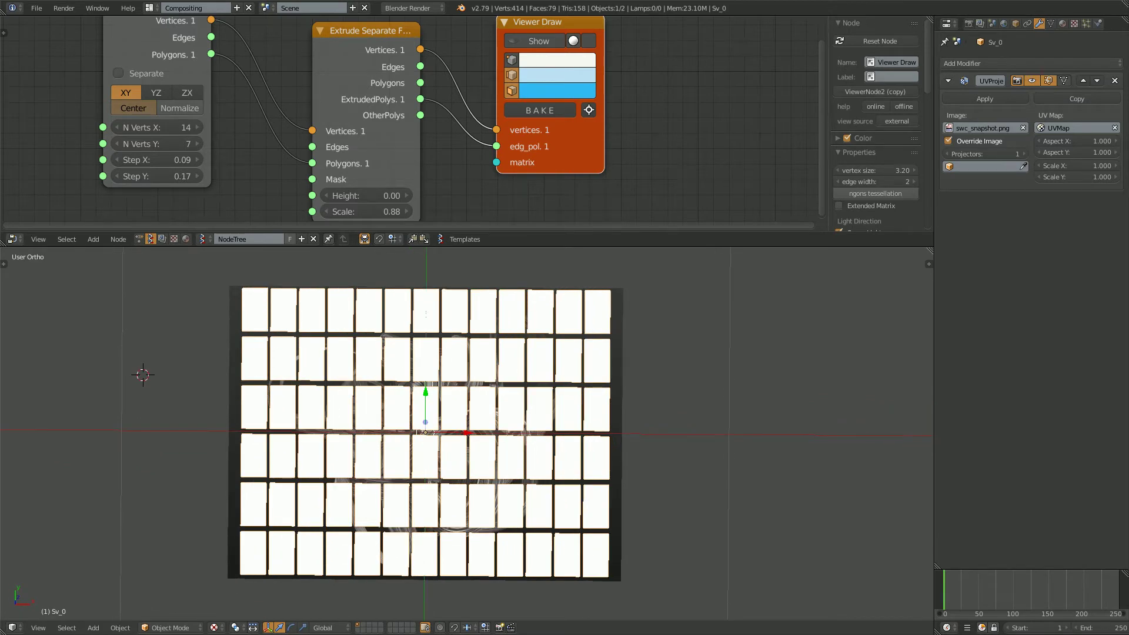
left_click(38, 628)
left_click(71, 569)
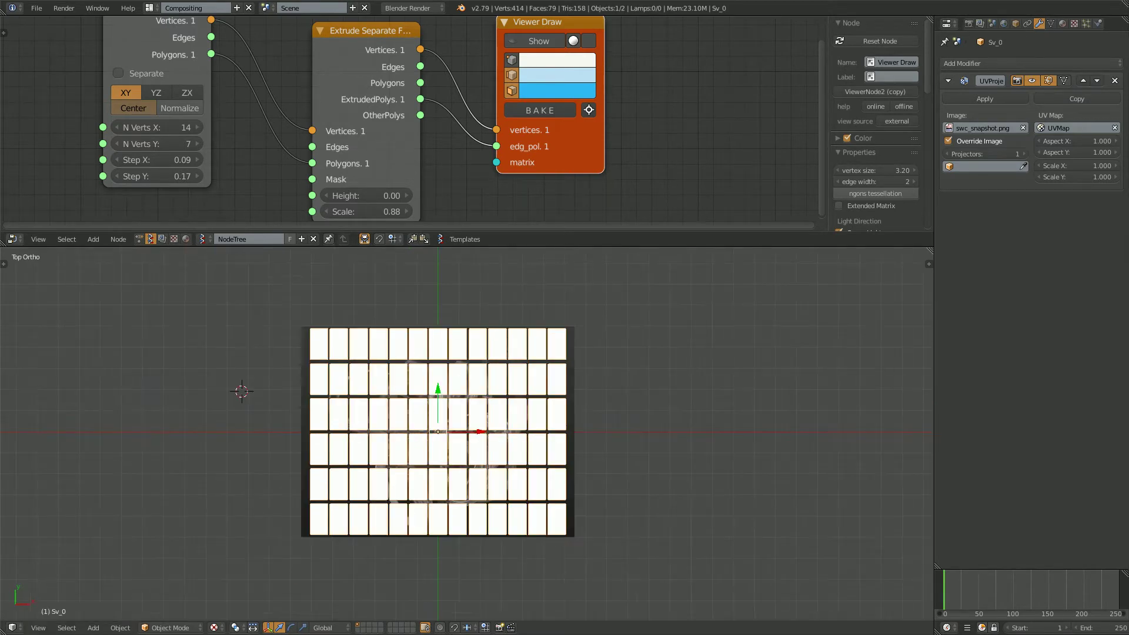
left_click(38, 627)
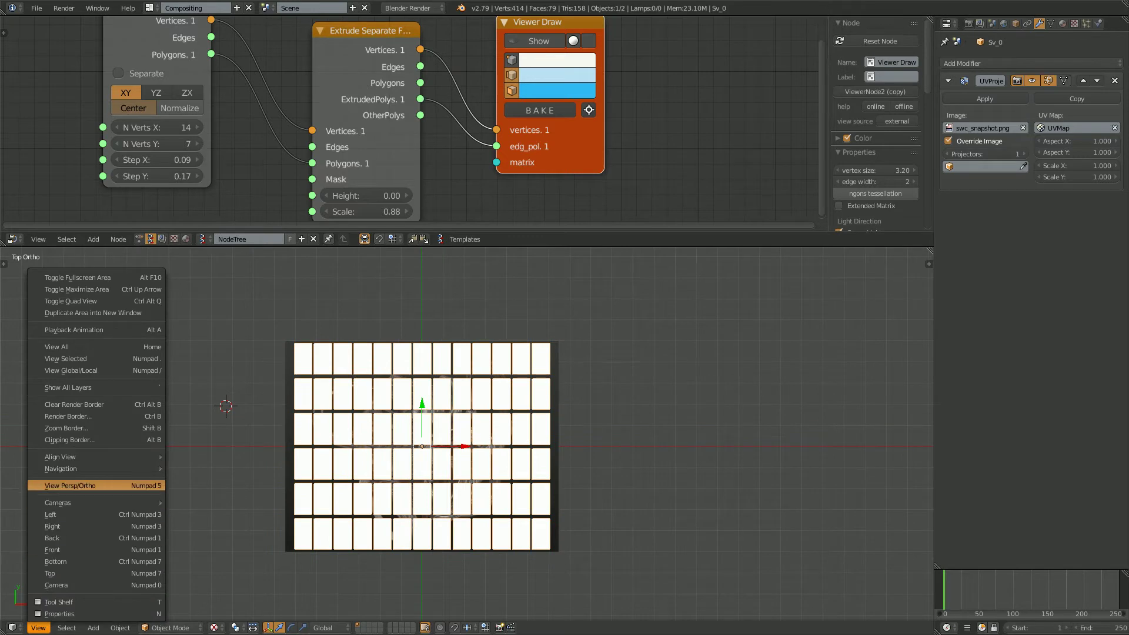
left_click(71, 485)
key("shift+a")
mouse_move(365, 365)
left_click(434, 365)
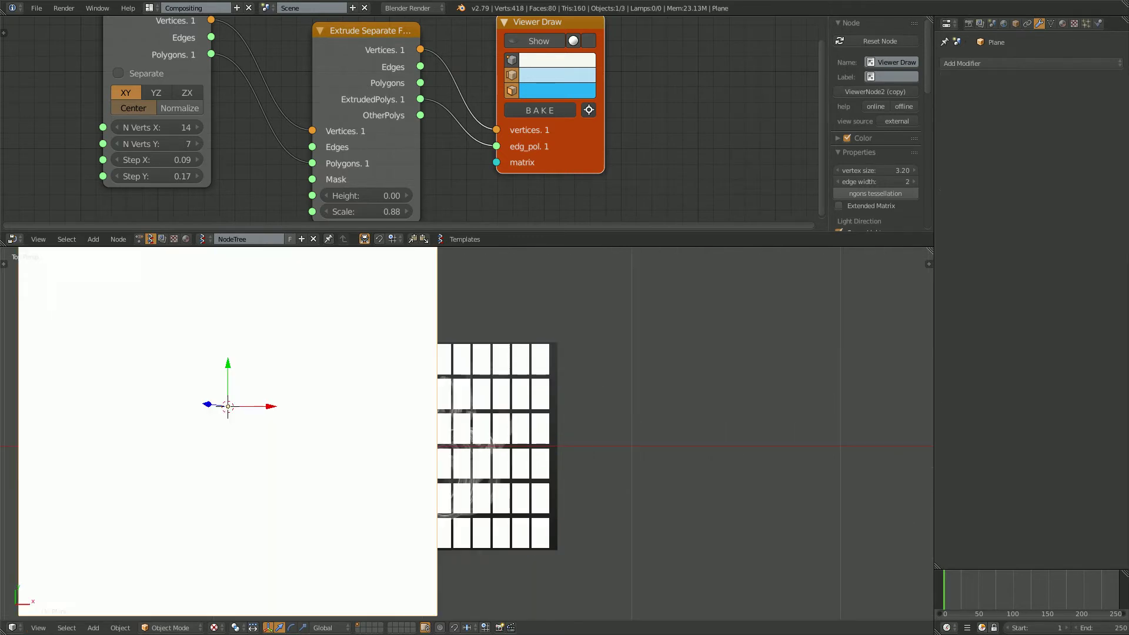
Scale the new plane down to roughly the grid's height and move it clear of the grid on its right side.
scroll(529, 435, "down", 3)
key("s")
left_click(459, 454)
key("g")
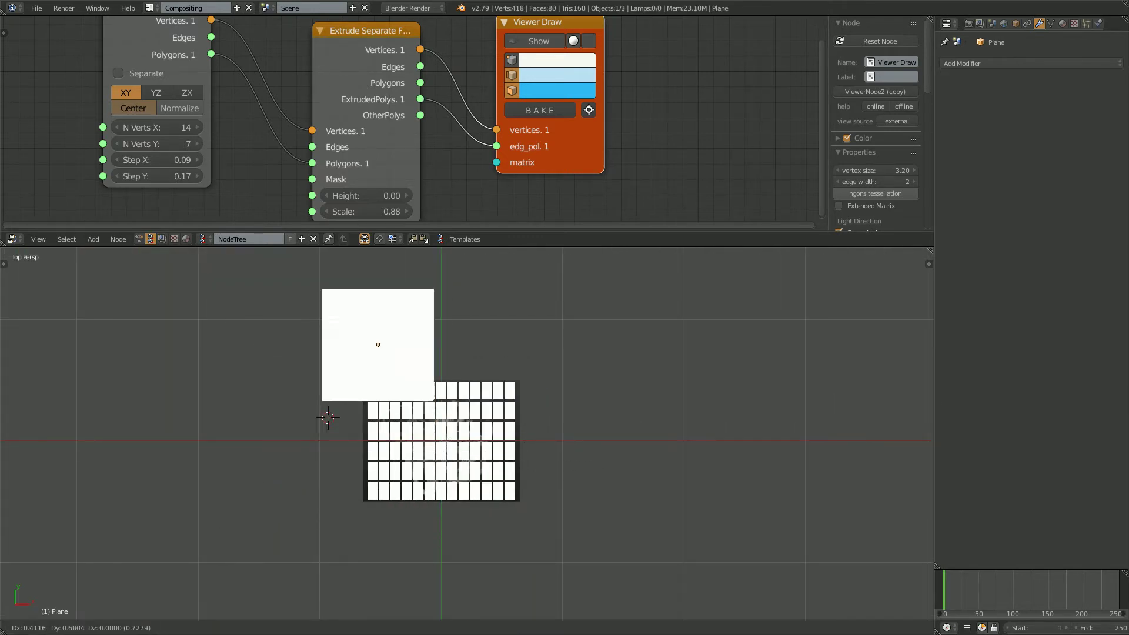
key("Return")
scroll(467, 432, "up", 3)
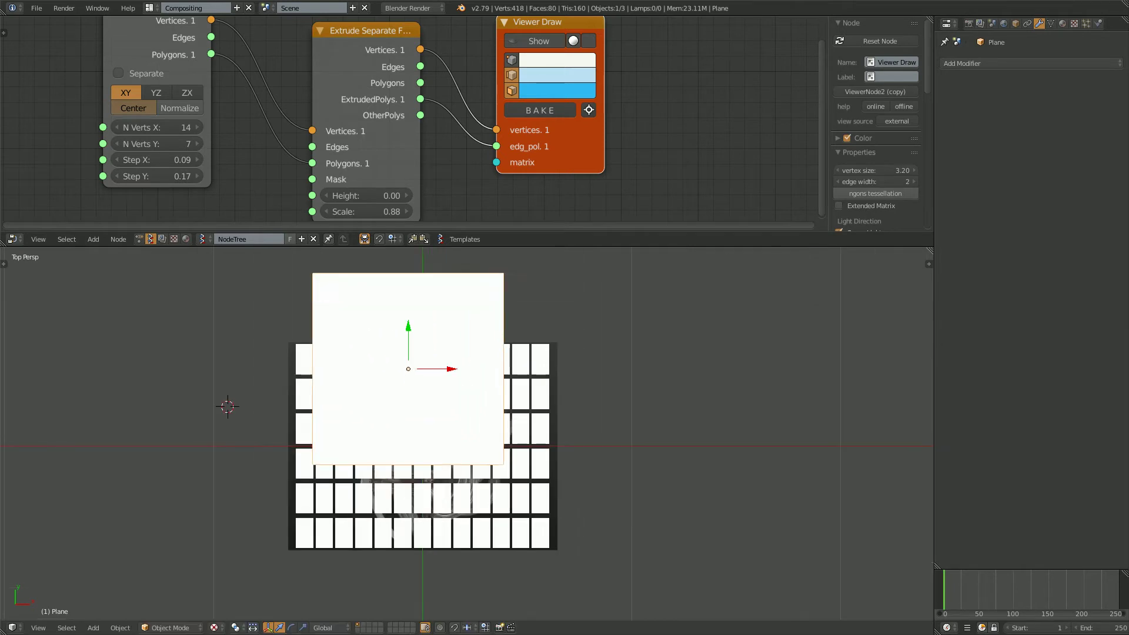
key("g")
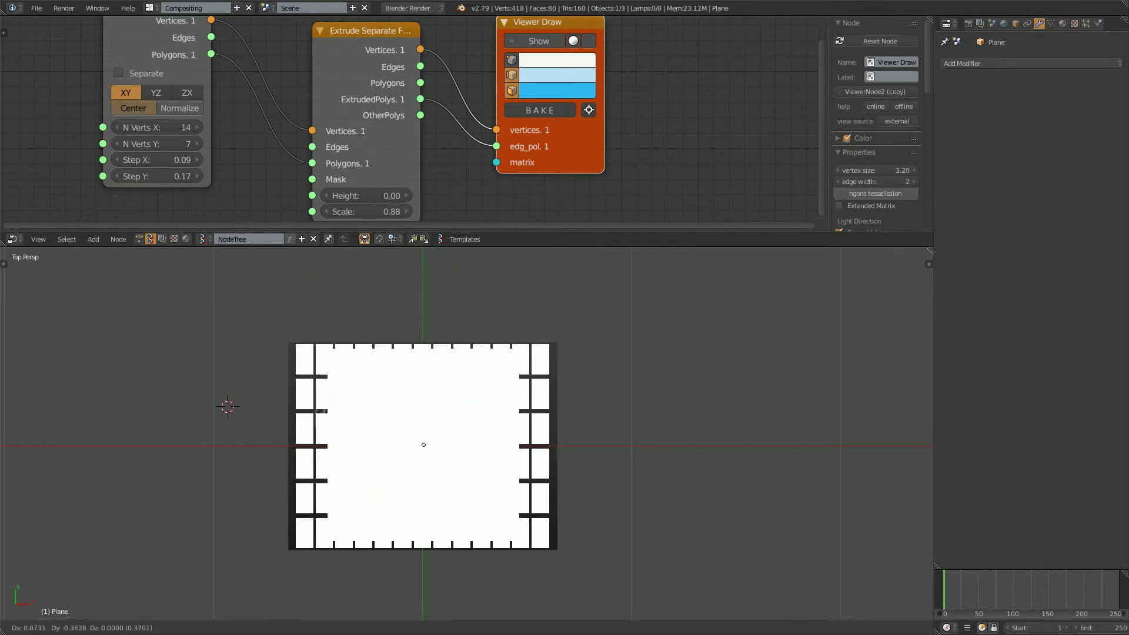
key("Return")
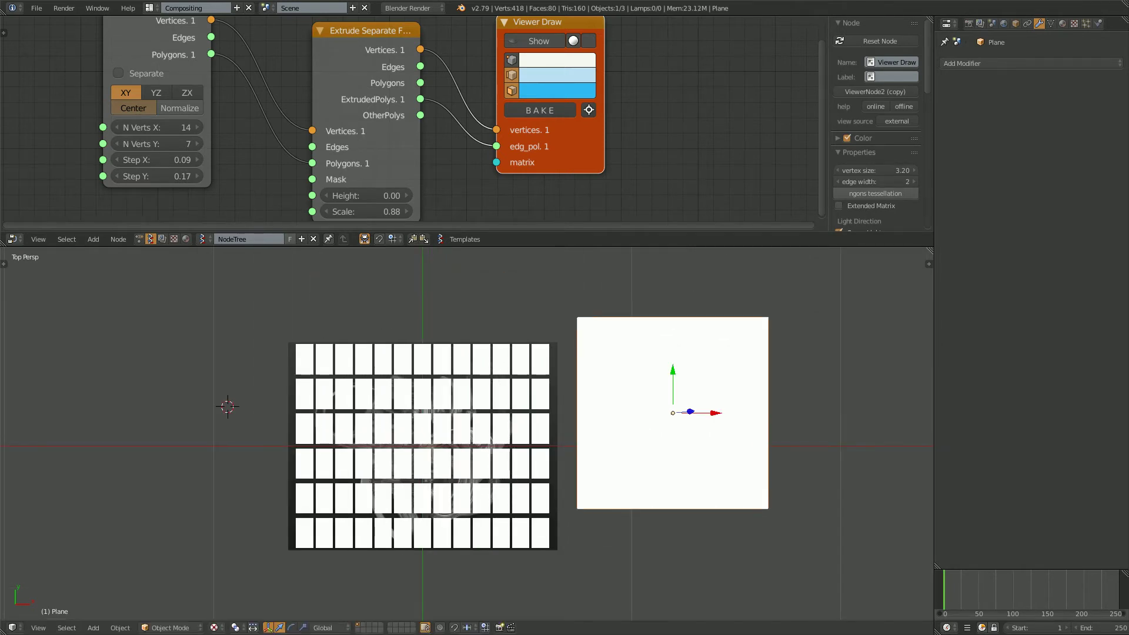
Move the baked grid off to the left of the snapshot image and place the plane over the image.
right_click(422, 445)
key("g")
key("Return")
right_click(673, 413)
key("g")
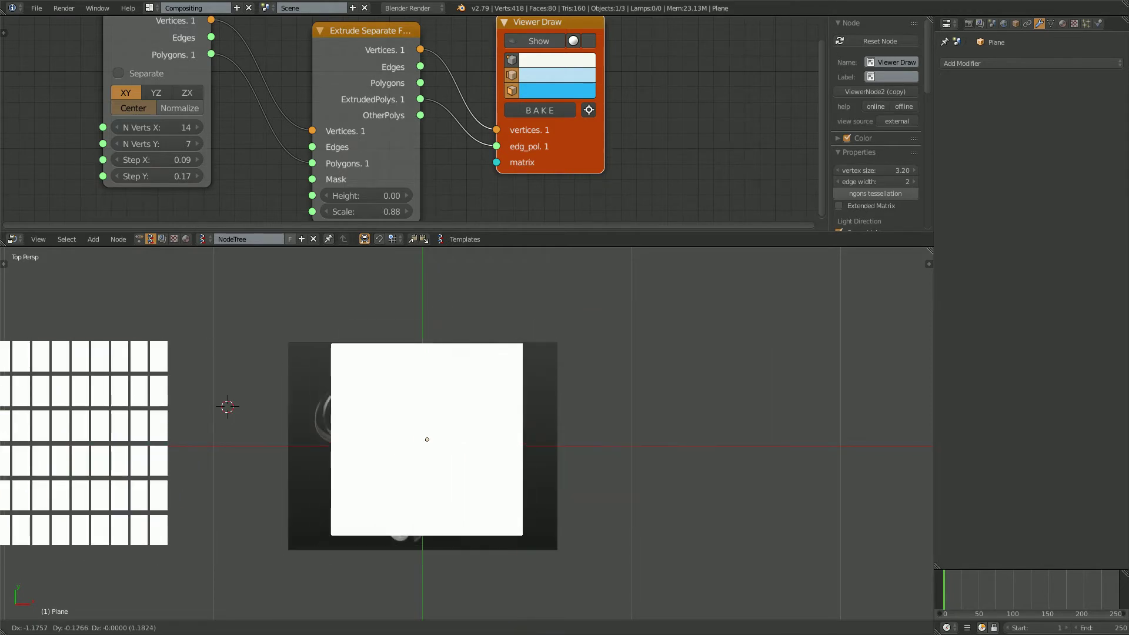
key("Return")
Scale the plane up uniformly until its height matches the snapshot image.
scroll(467, 433, "up", 2)
key("s")
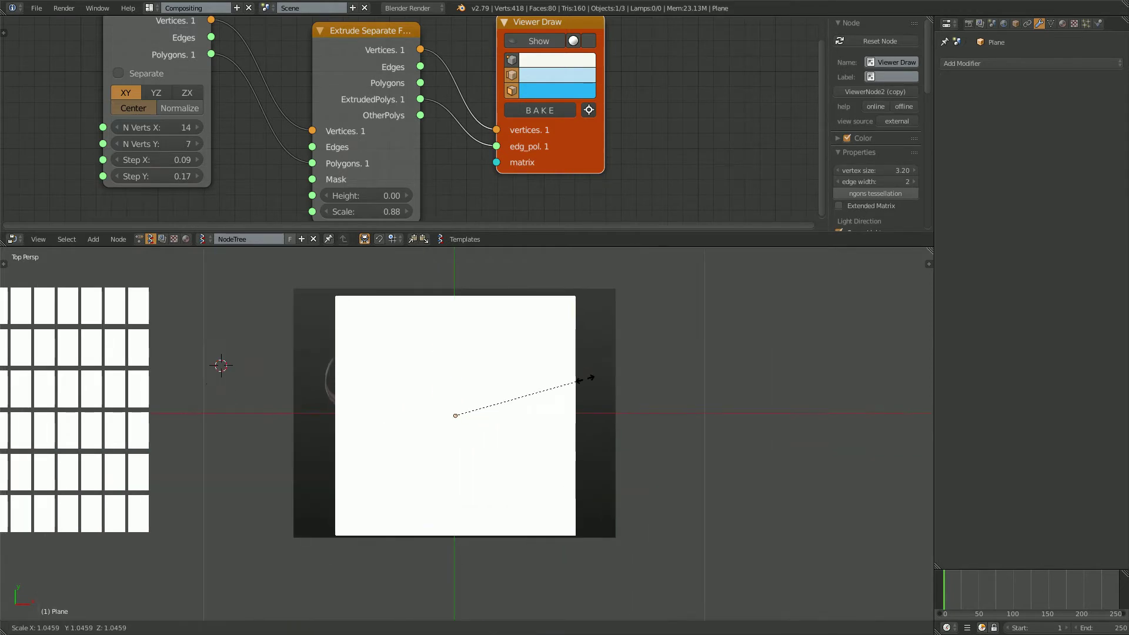
key("Return")
key("s")
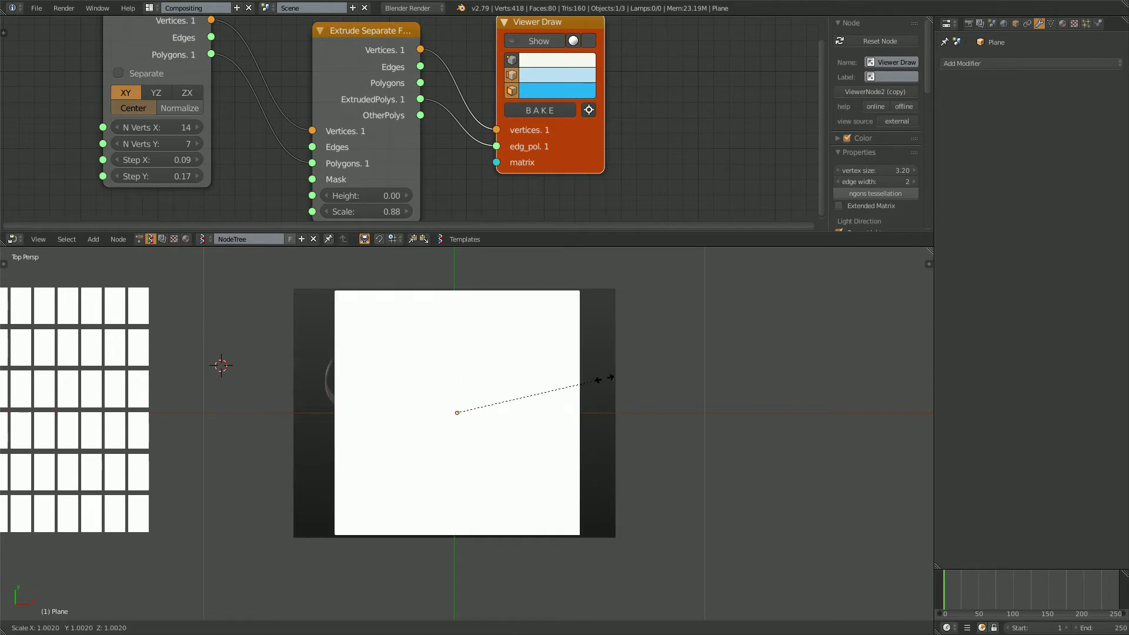
key("Return")
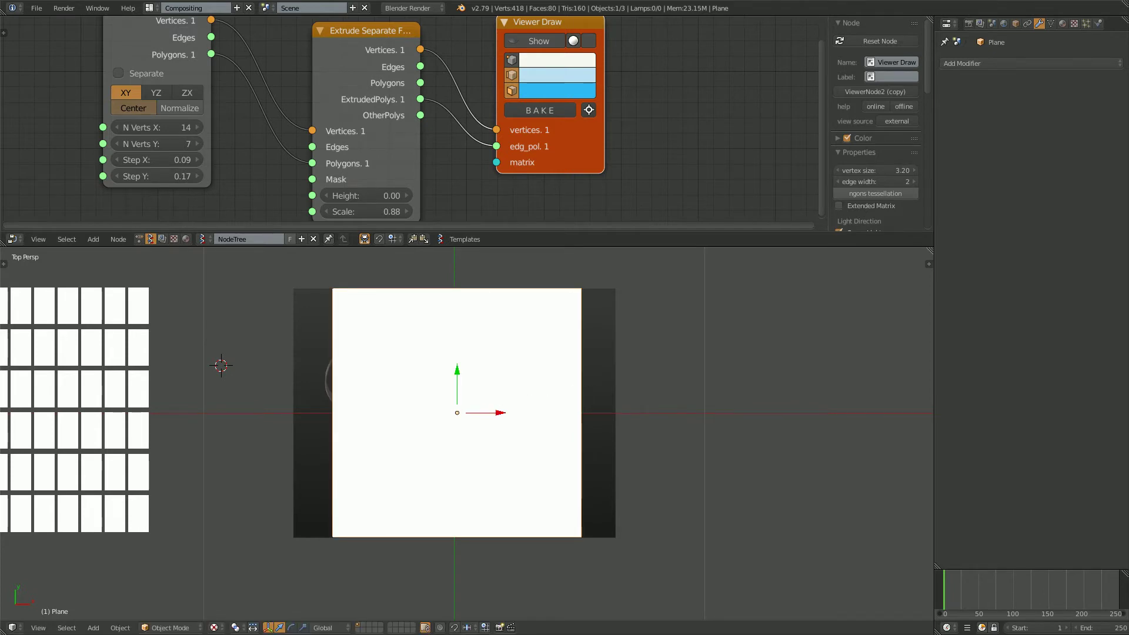
Clear the plane's location, stretch it about 1.27 times along X to the snapshot's width, and fine-tune its overall scale.
key("alt+g")
key("s")
key("x")
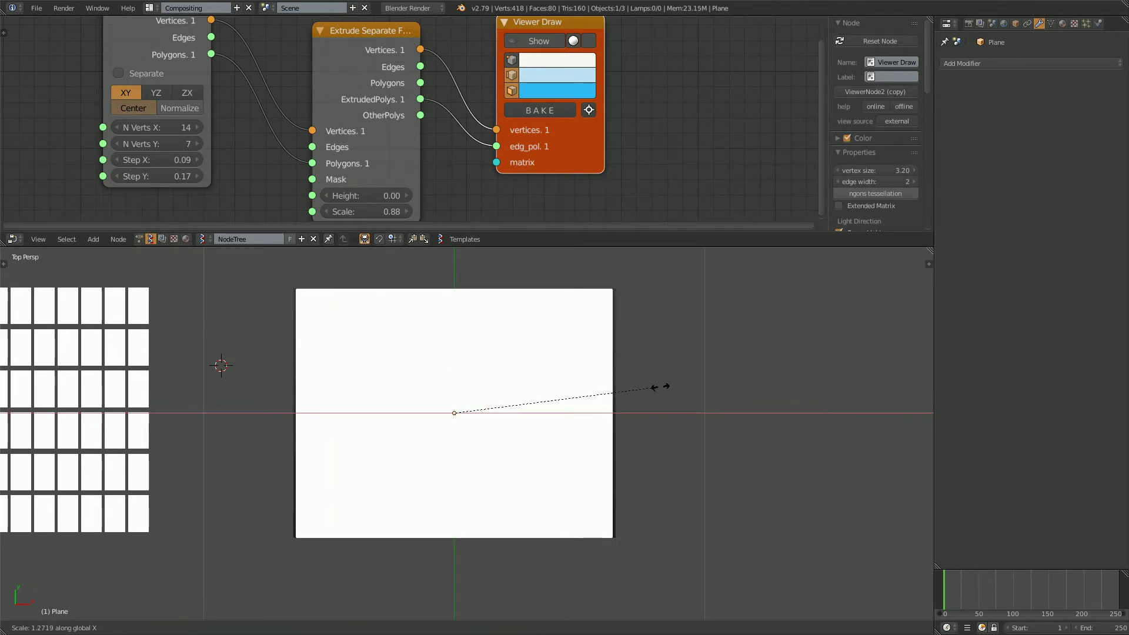
key("Return")
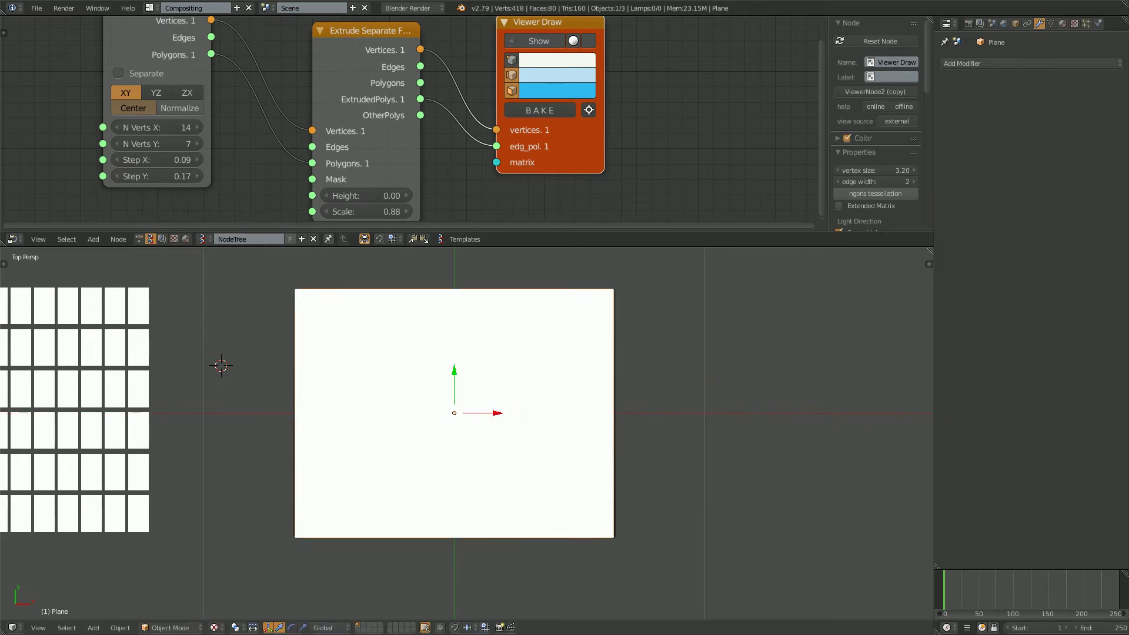
key("s")
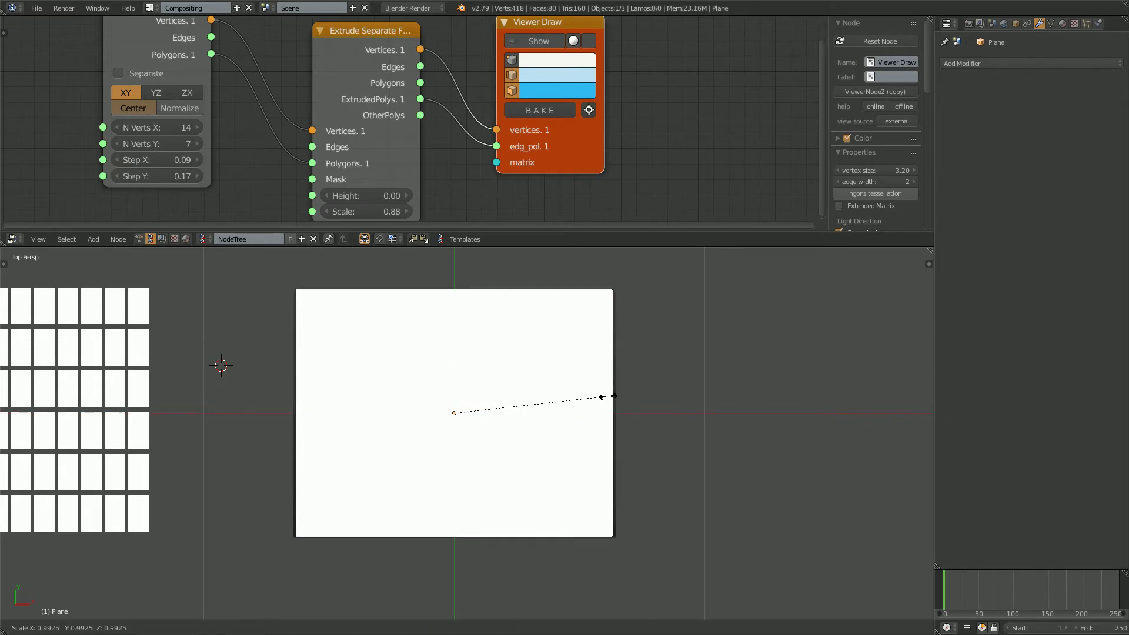
key("Return")
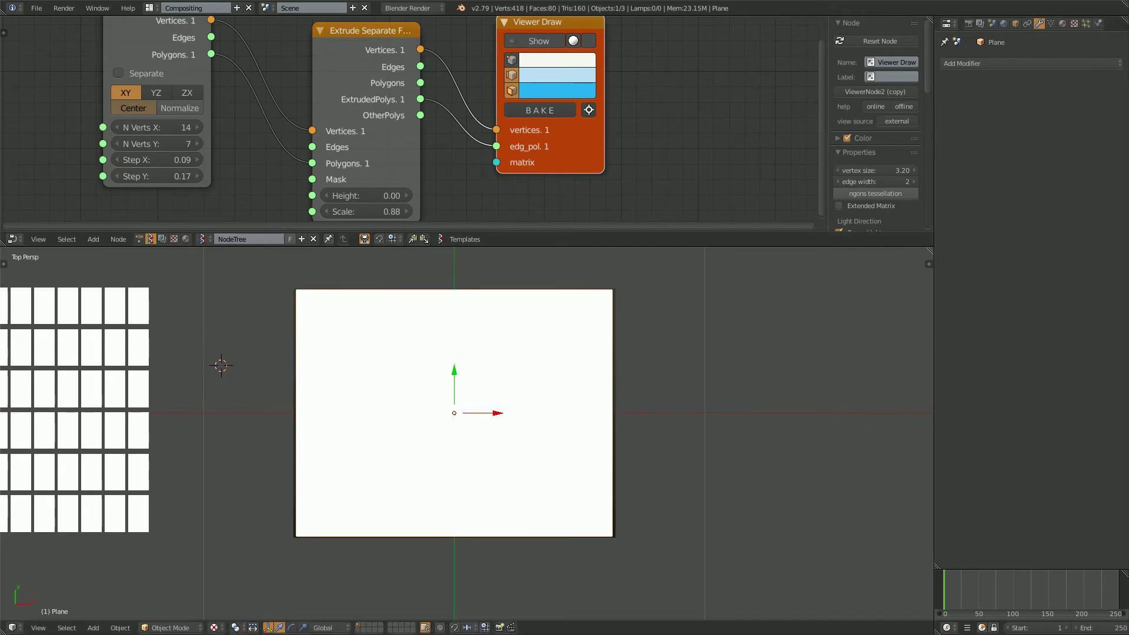
Split off an Outliner area above the Properties editor, then hide Plane in the viewport and exclude it from rendering.
left_click_drag(1124, 20, 1122, 173)
left_click(949, 23)
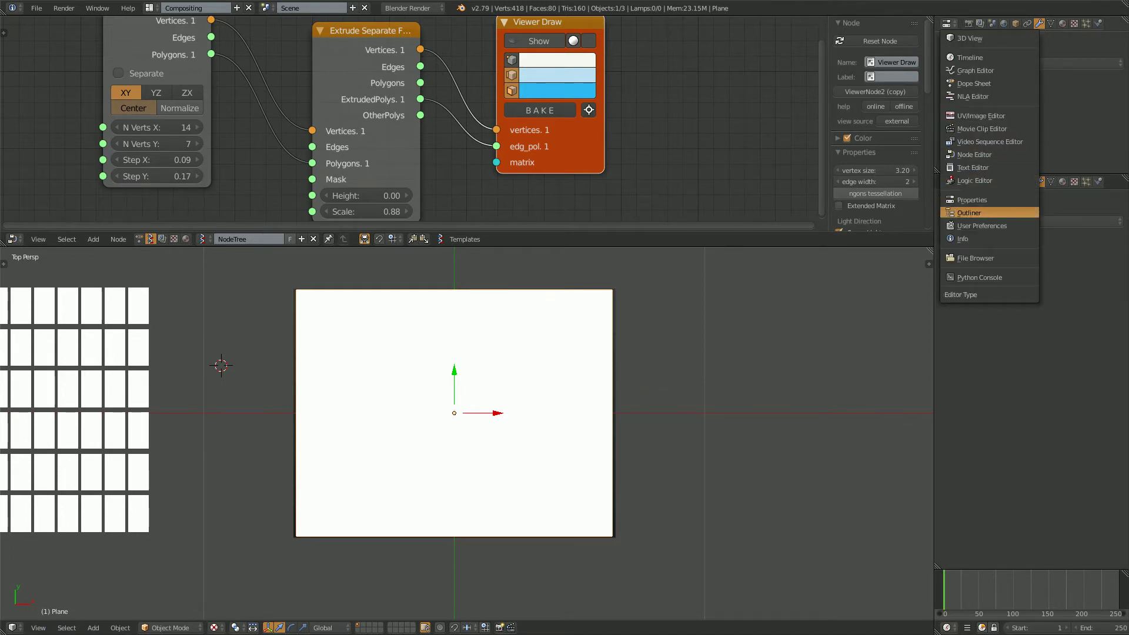
left_click(969, 213)
left_click(1100, 58)
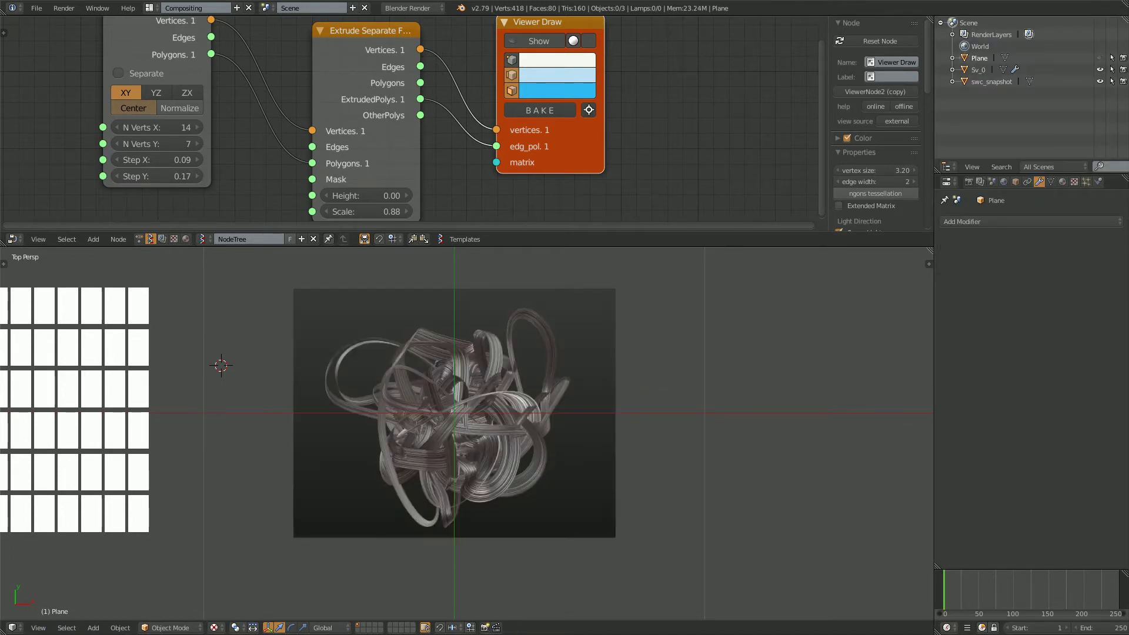
left_click(1123, 57)
Clear the baked grid's location so it sits over the snapshot image again.
right_click(115, 393)
key("alt+g")
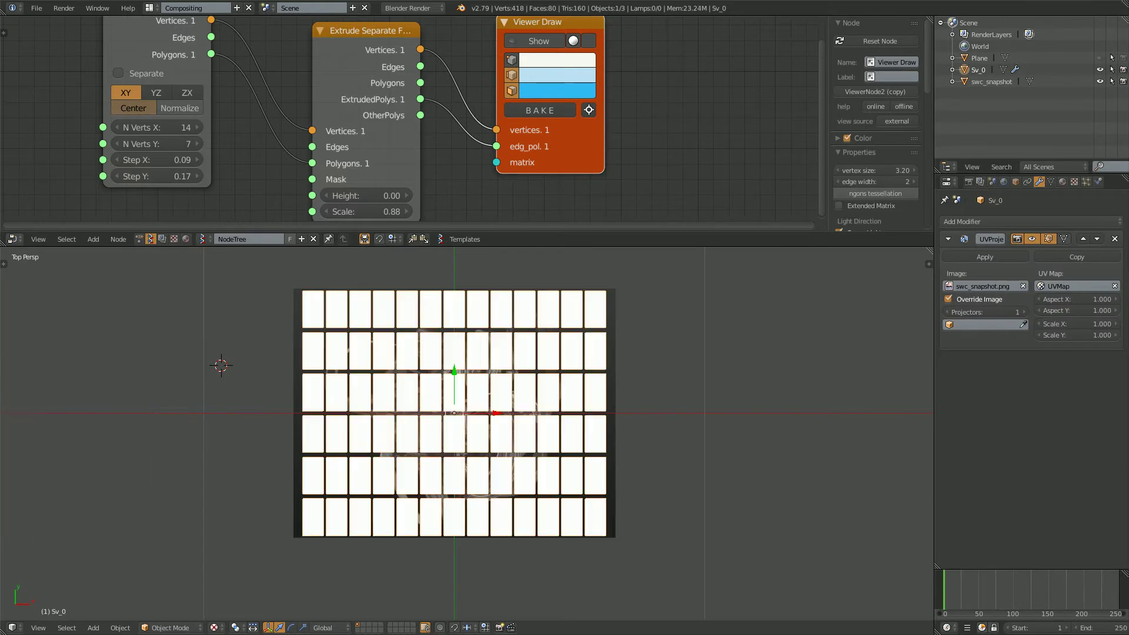
Set Plane as the UV Project modifier's projector object and hide swc_snapshot in the viewport.
left_click(988, 325)
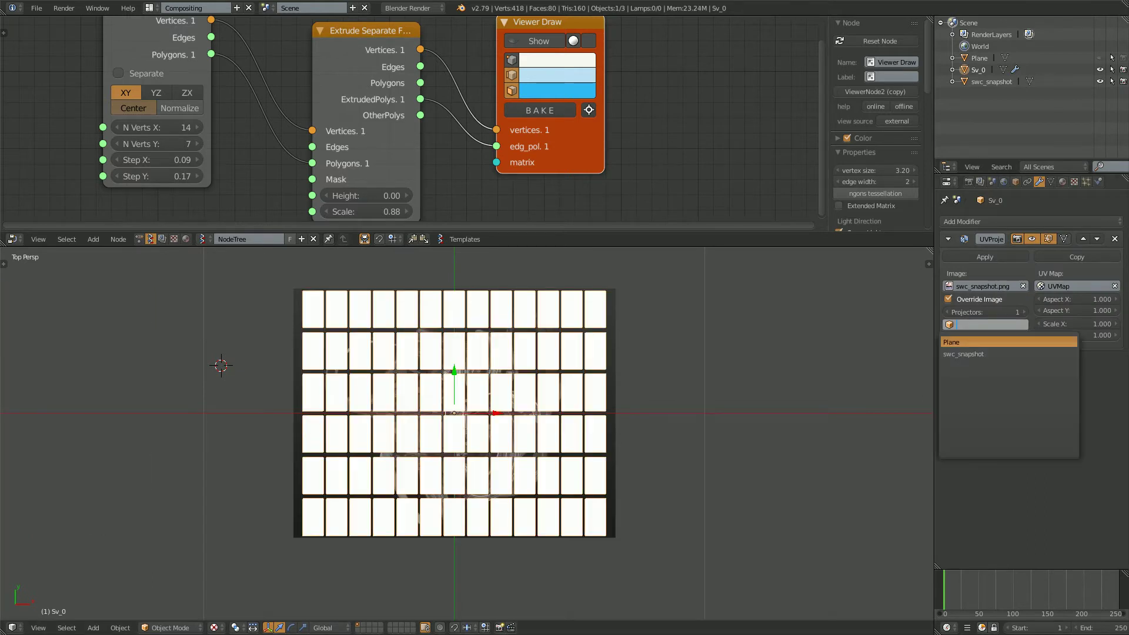
left_click(978, 343)
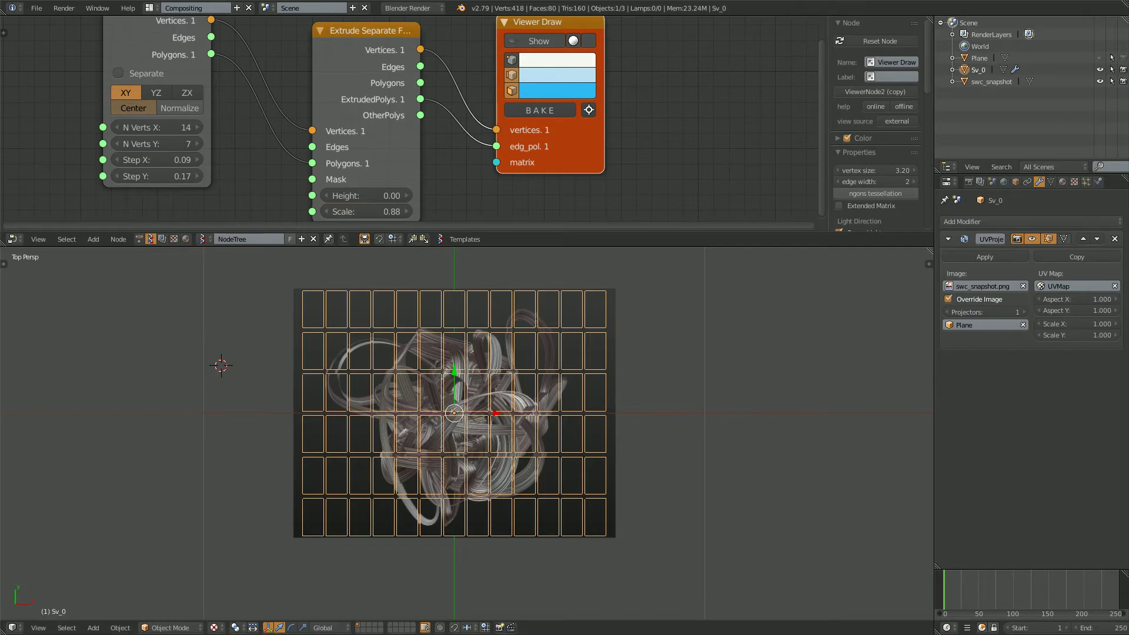
left_click(1099, 82)
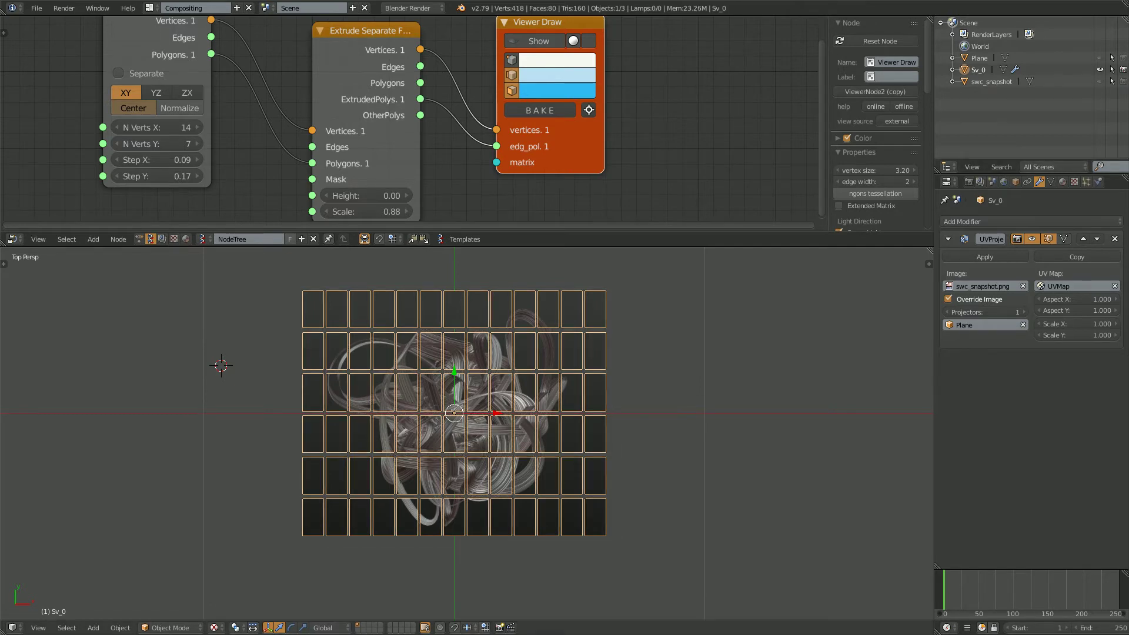
Try free trackball rotations on the baked grid to check how the projected snapshot responds, cancelling each one.
key("r")
key("Escape")
scroll(466, 434, "up", 2)
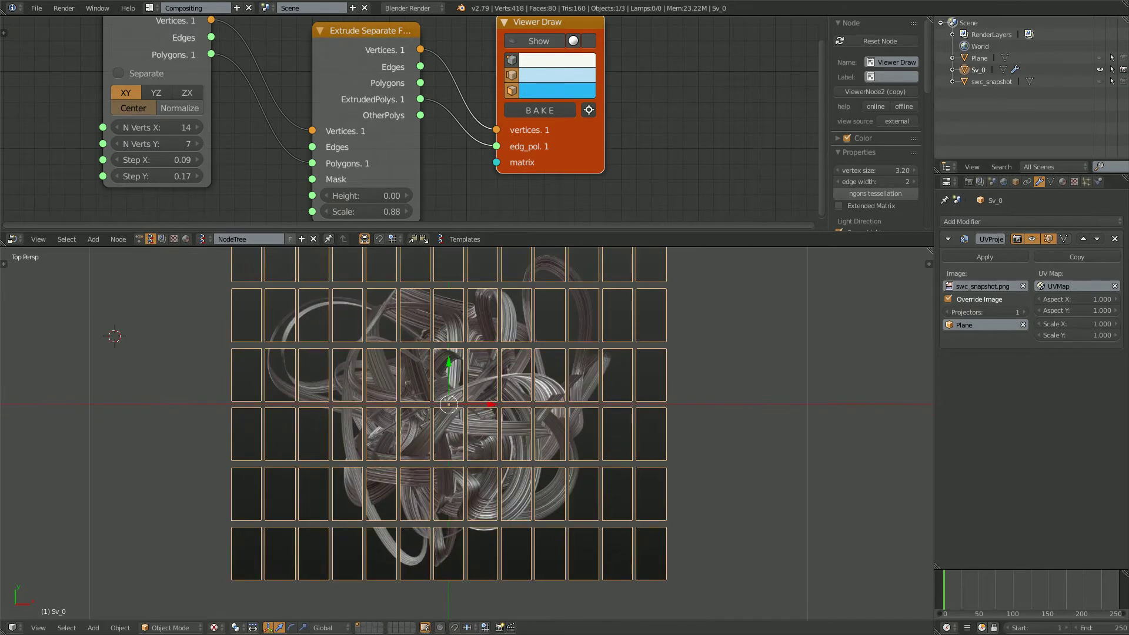
key("r")
key("r")
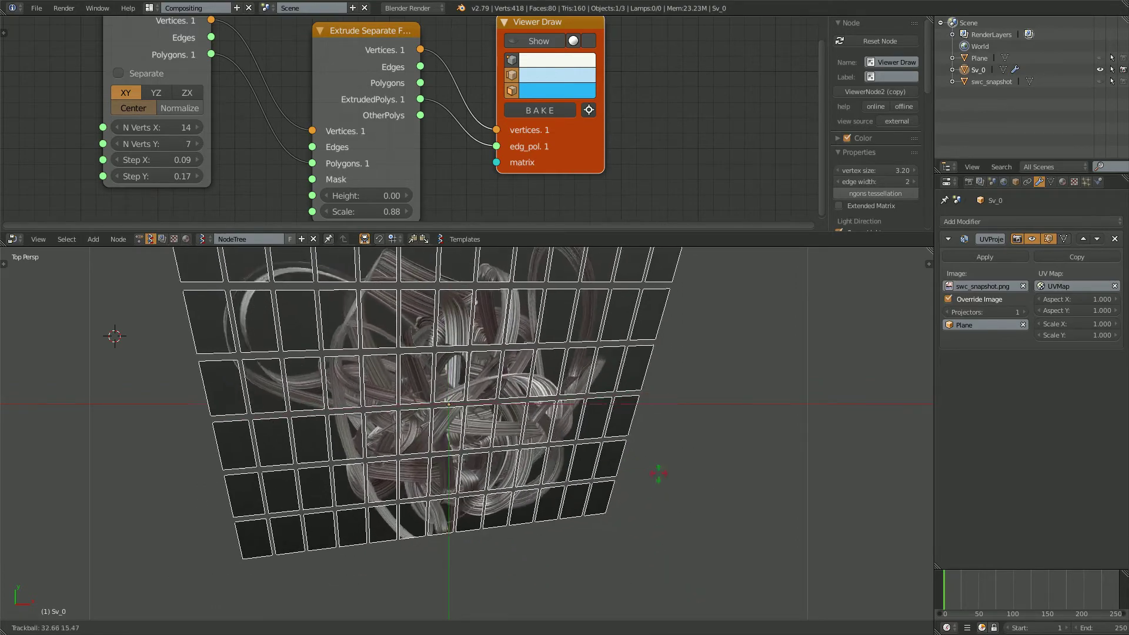
key("Escape")
scroll(467, 434, "down", 1)
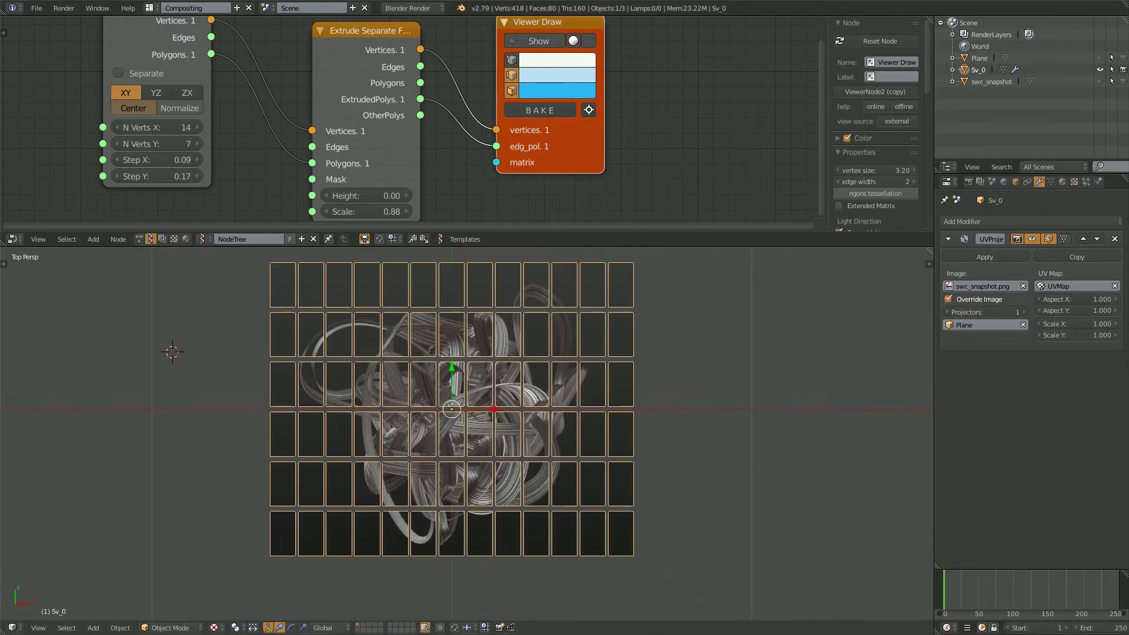
key("r")
key("r")
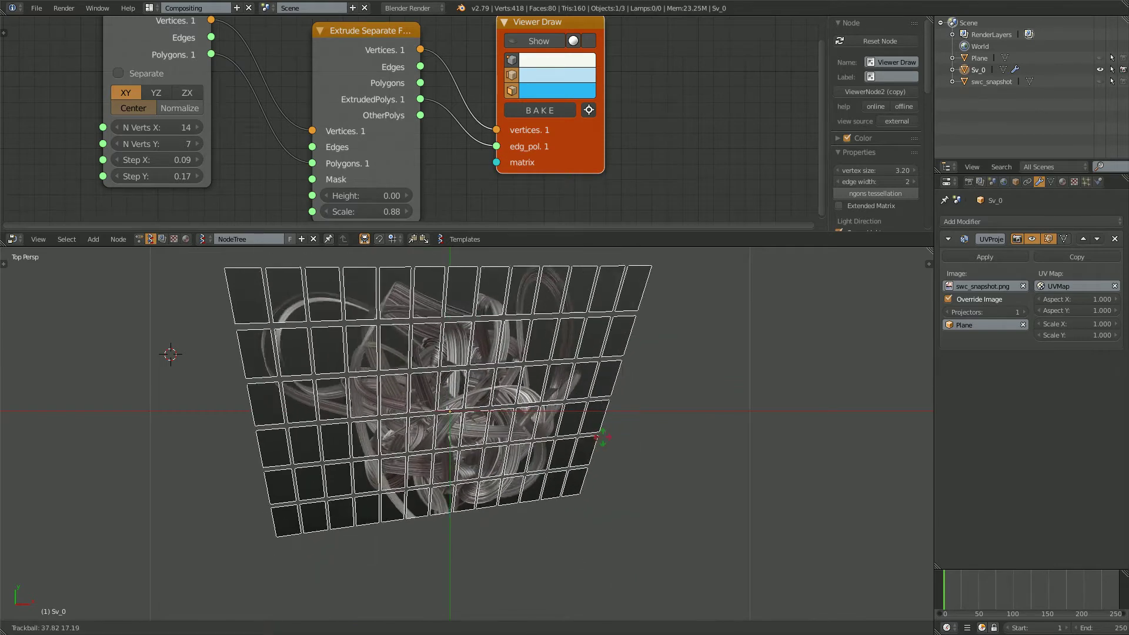
key("Escape")
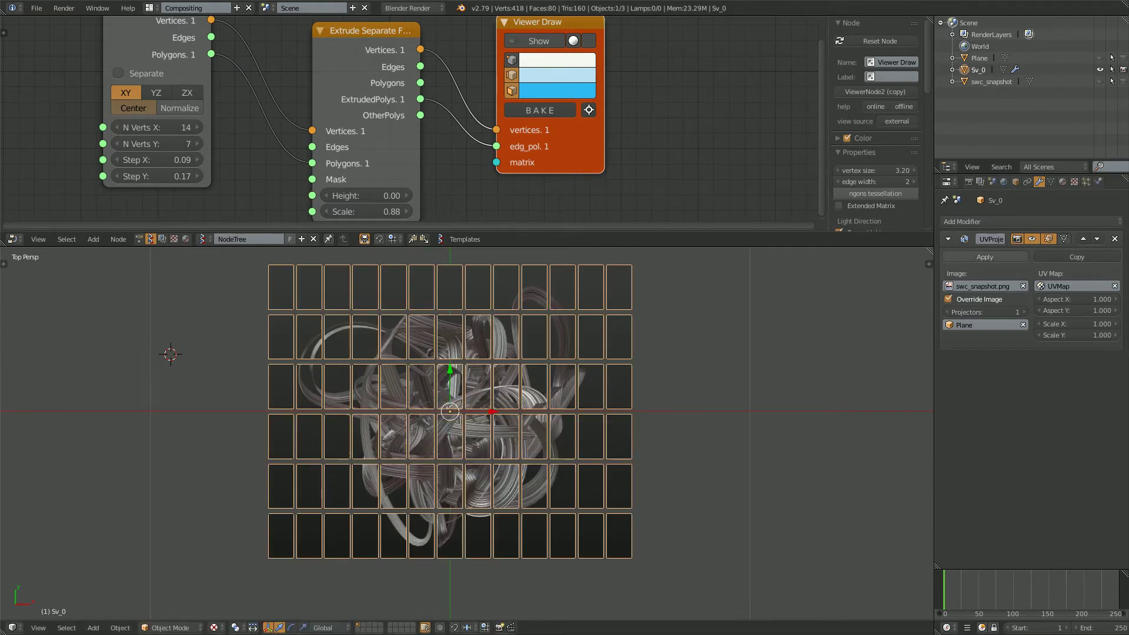
Save over ansv_procedural_abstract_001.blend, and save the scene again as the new version ansv_procedural_abstract_002.blend.
key("ctrl+s")
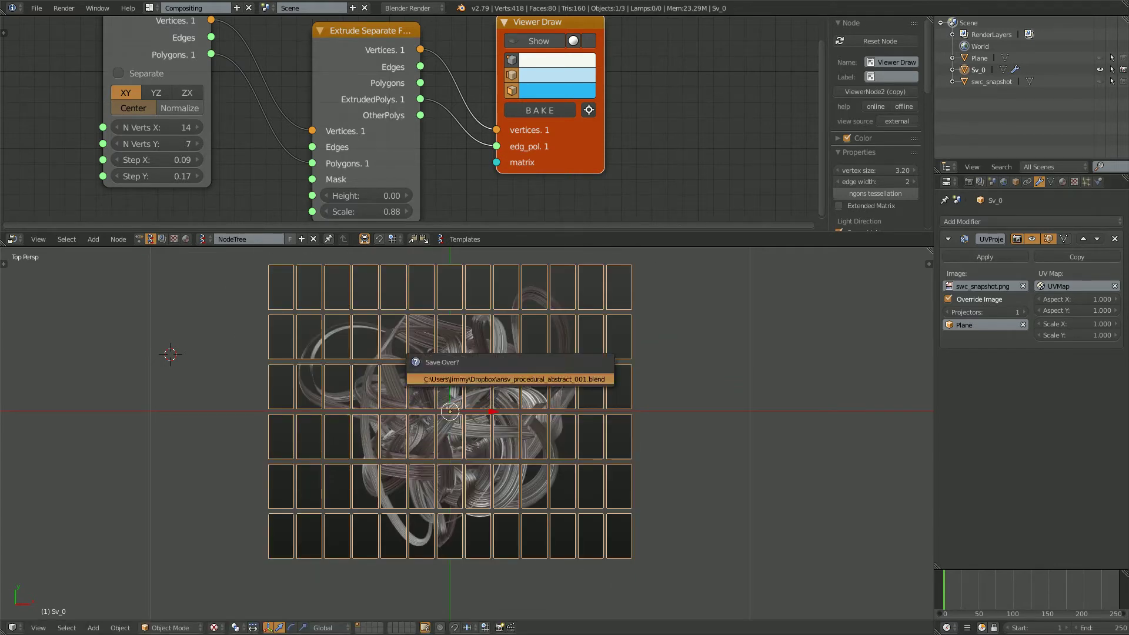
key("Return")
middle_click_drag(573, 380, 562, 387, "shift")
left_click(36, 8)
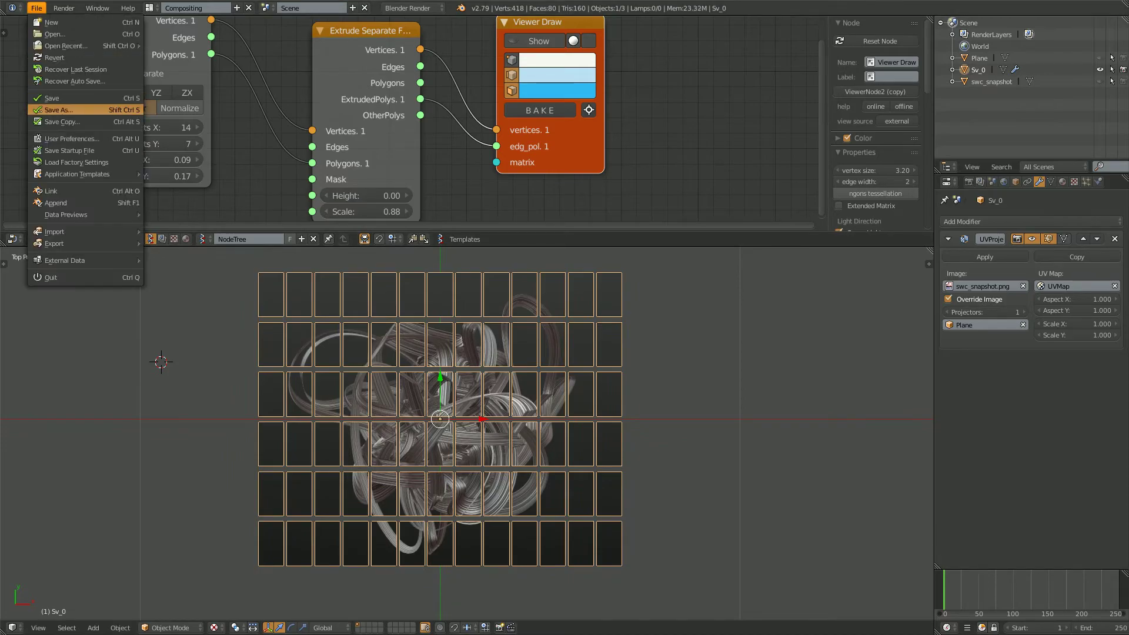
left_click(57, 110)
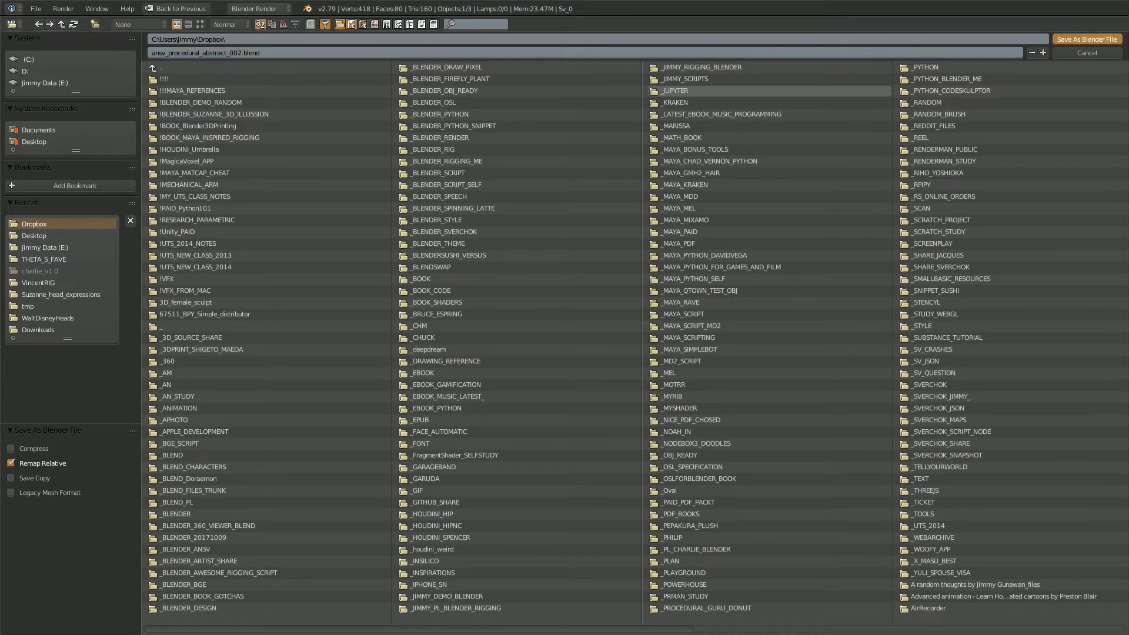
left_click(1087, 39)
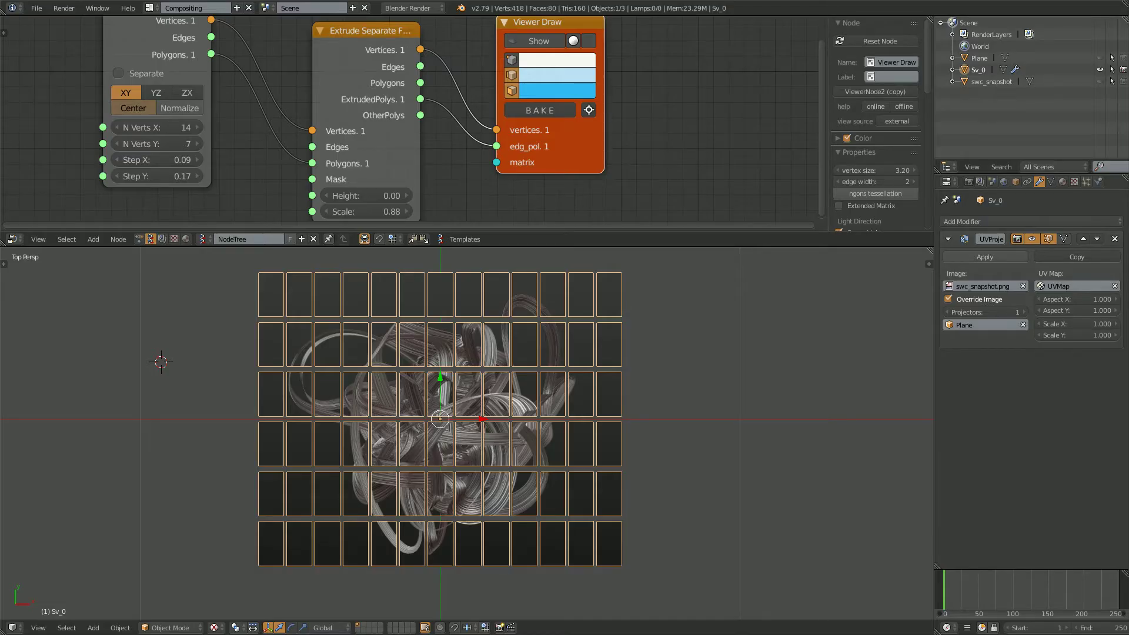
Apply the UV Project modifier to the baked grid and try rotating the grid, cancelling the rotation.
left_click(984, 257)
key("r")
key("r")
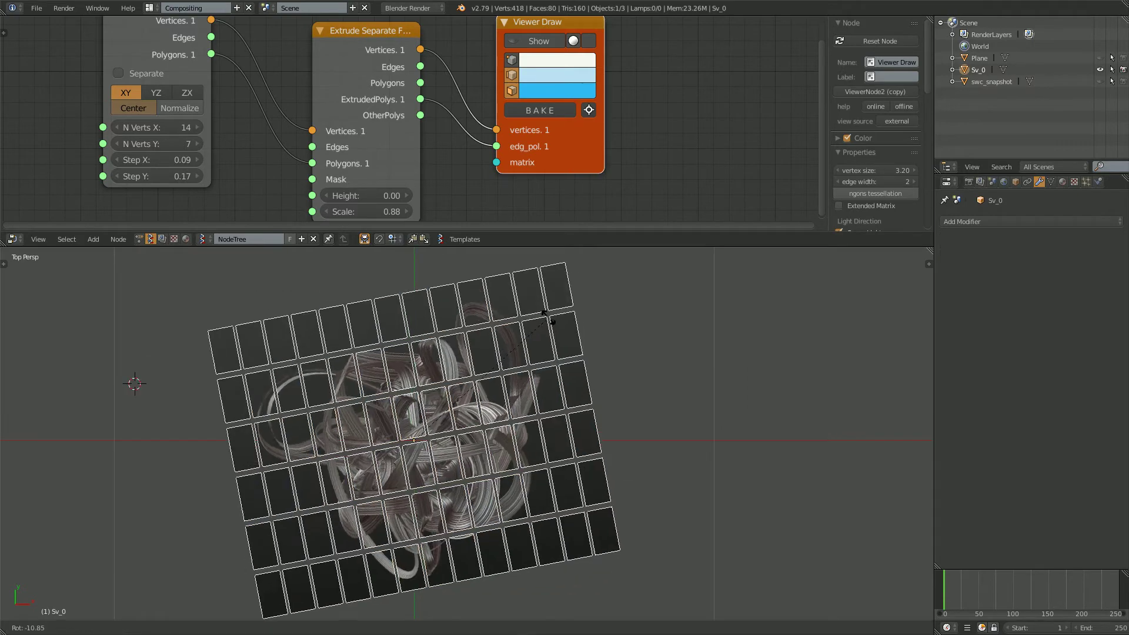
right_click(547, 393)
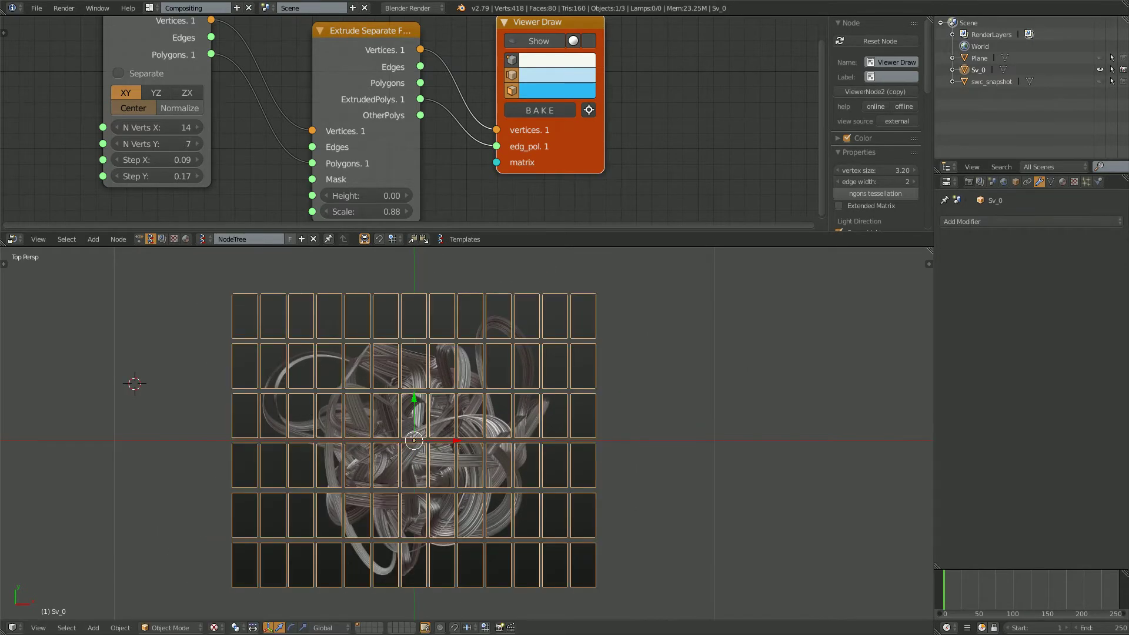
Add a Displace modifier to the grid with a new Distorted Noise texture, and set the texture's distortion to 5.8.
left_click(964, 222)
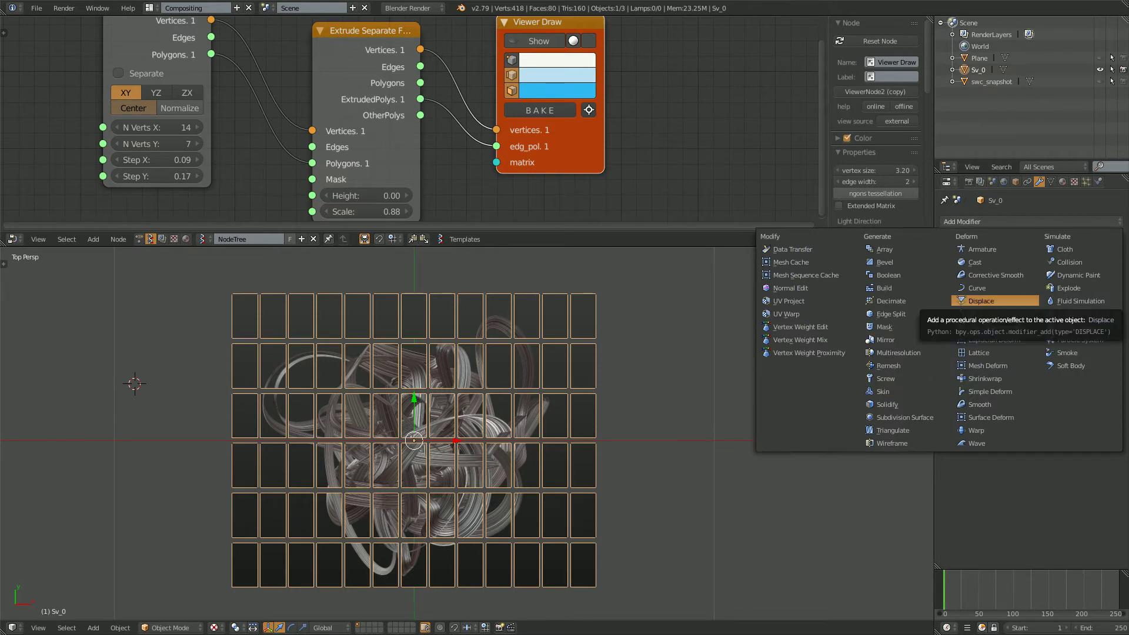
left_click(981, 301)
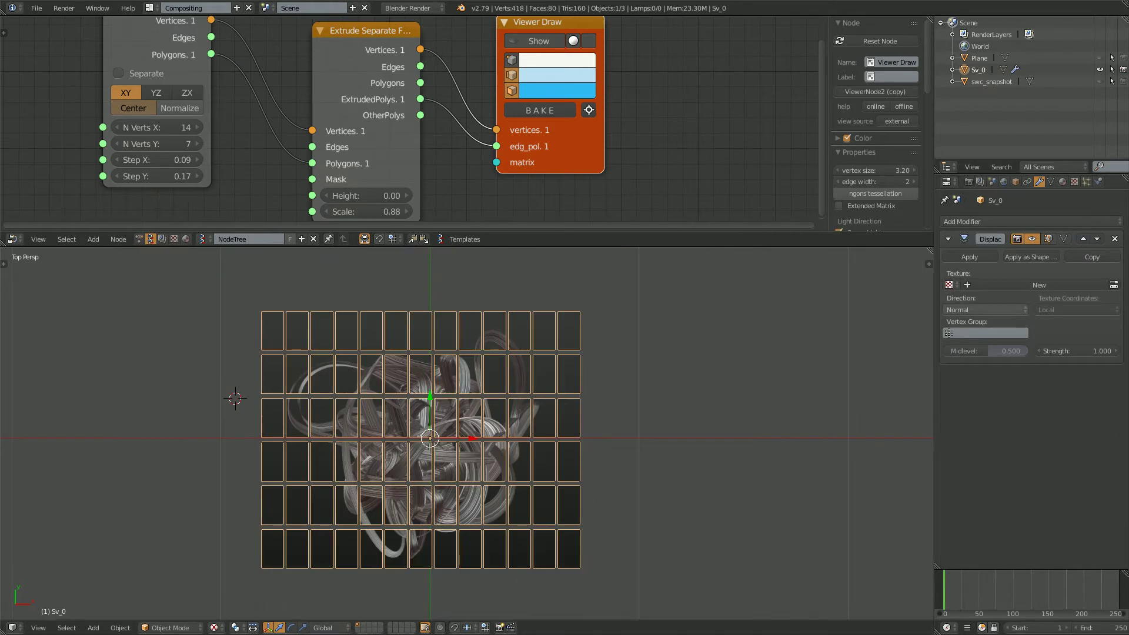
left_click(1039, 286)
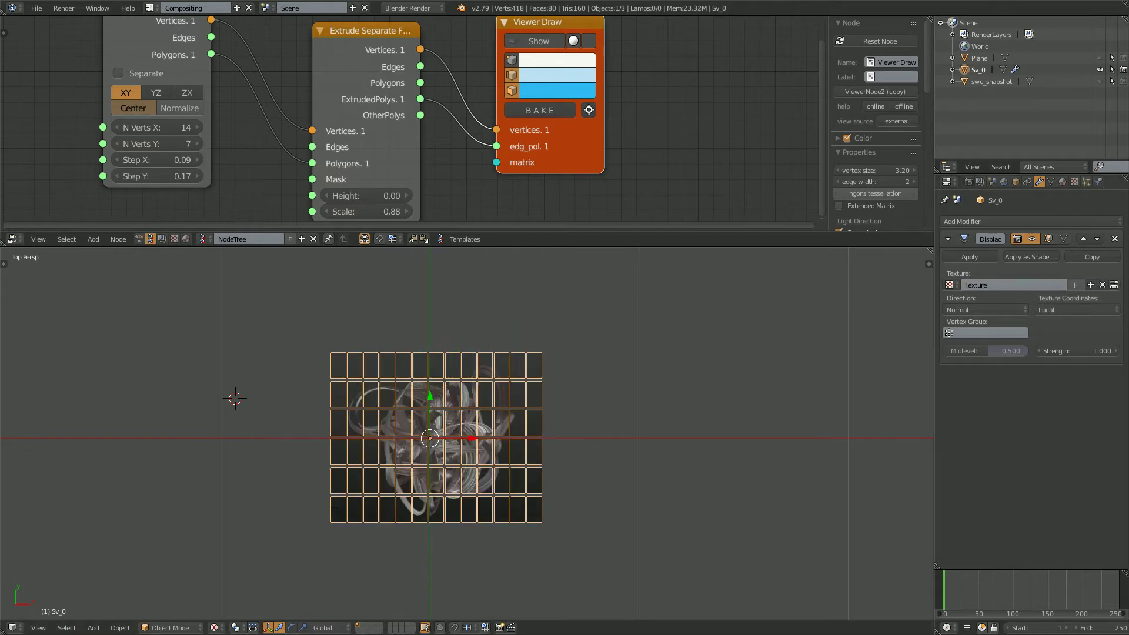
left_click(1113, 286)
left_click(1053, 258)
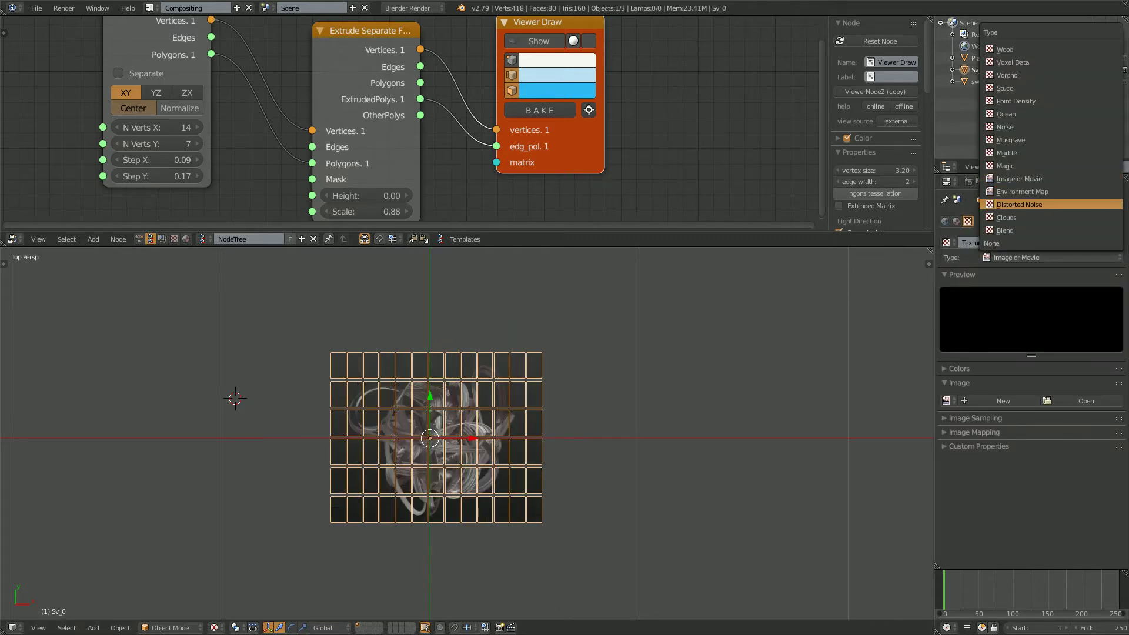
left_click(1019, 204)
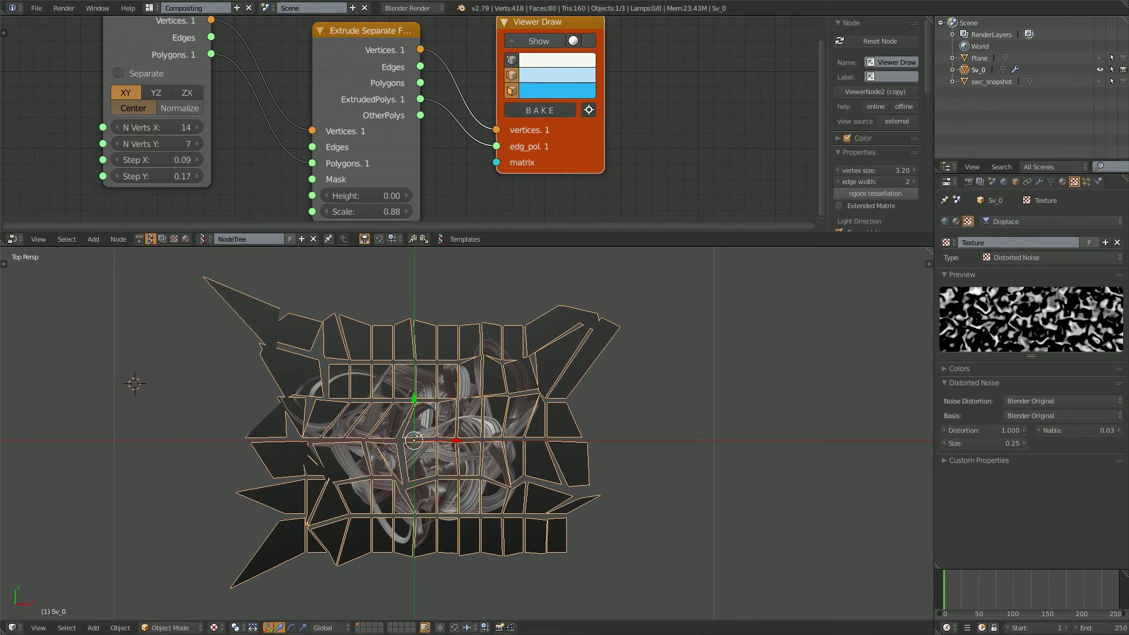
mouse_move(1014, 430)
left_mouse_down()
mouse_move(1043, 430)
mouse_move(993, 430)
mouse_move(1044, 430)
mouse_move(1027, 430)
left_mouse_up()
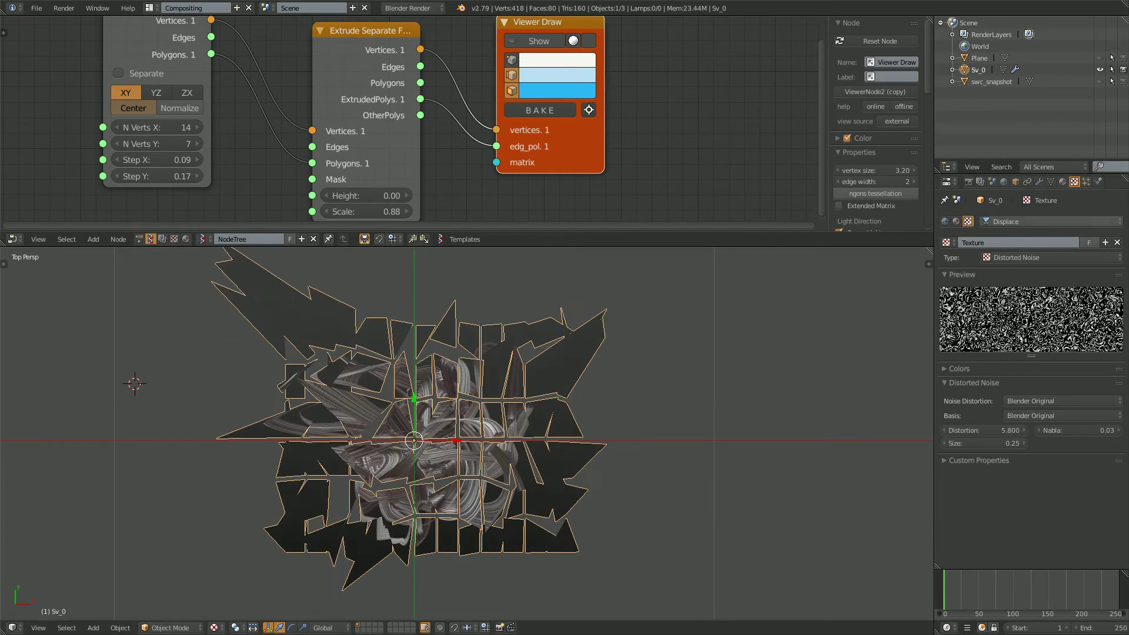
Unlink the noise texture and delete the Displace modifier from the grid.
left_click(1117, 242)
left_click(1038, 181)
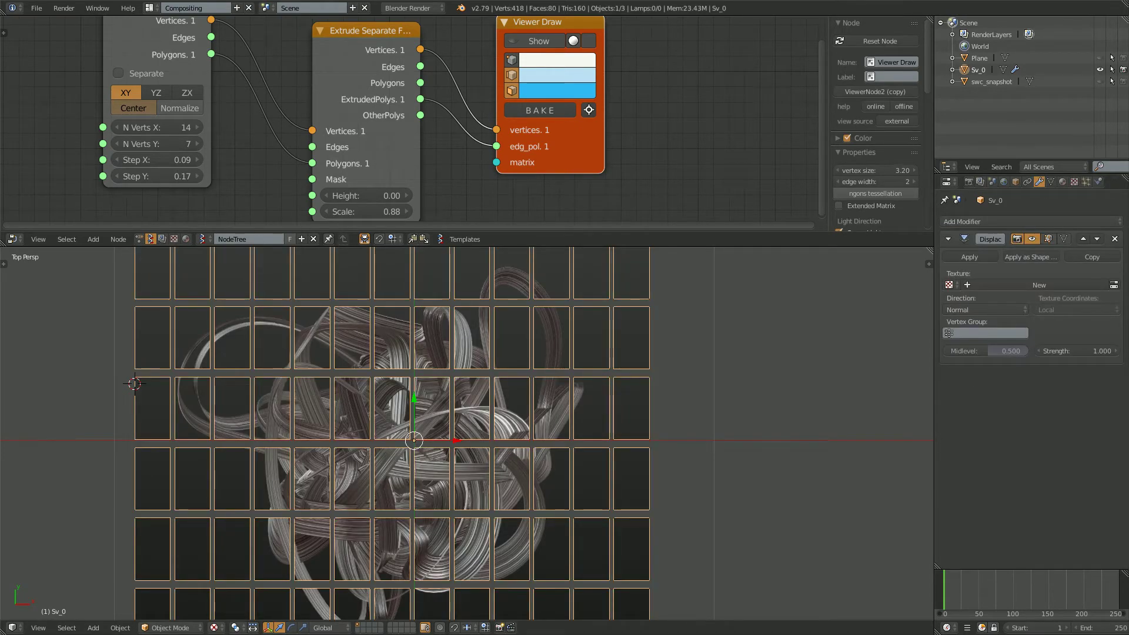
left_click(1114, 239)
scroll(466, 434, "down", 2)
middle_click_drag(467, 434, 479, 430, "shift")
scroll(479, 430, "up", 1)
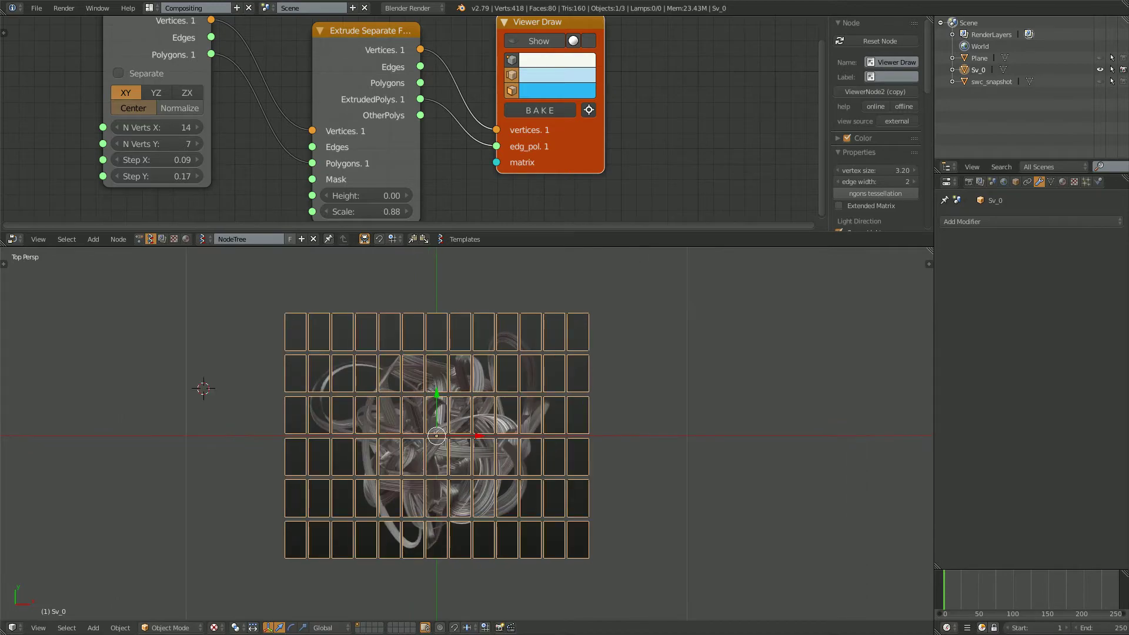
Try a free trackball rotation of the undisplaced grid and cancel it.
key("r")
key("r")
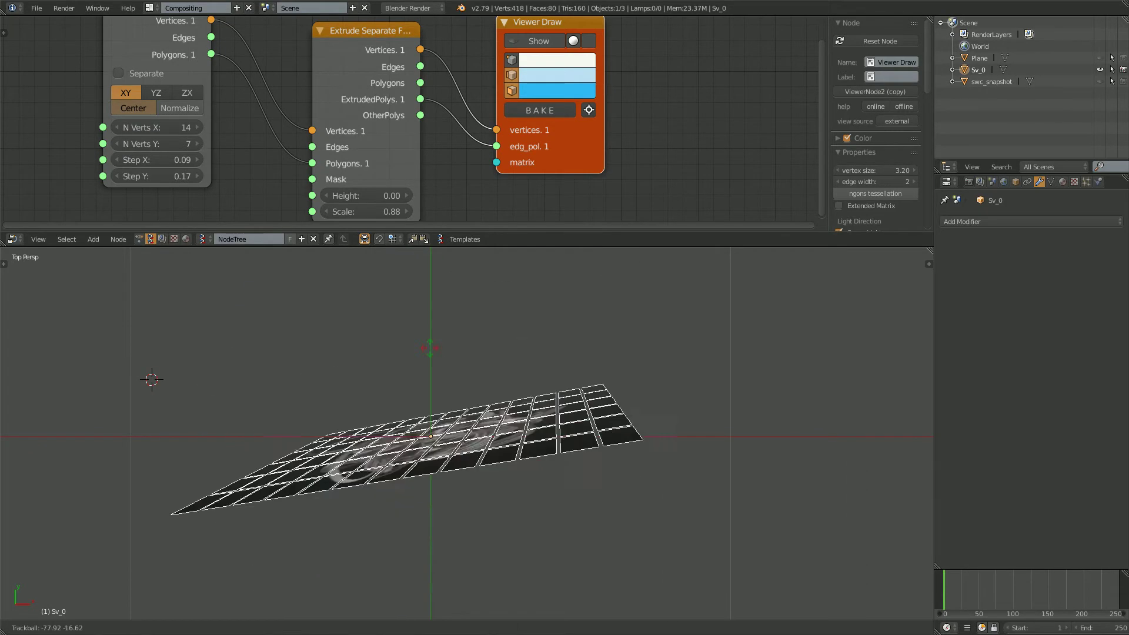
key("Escape")
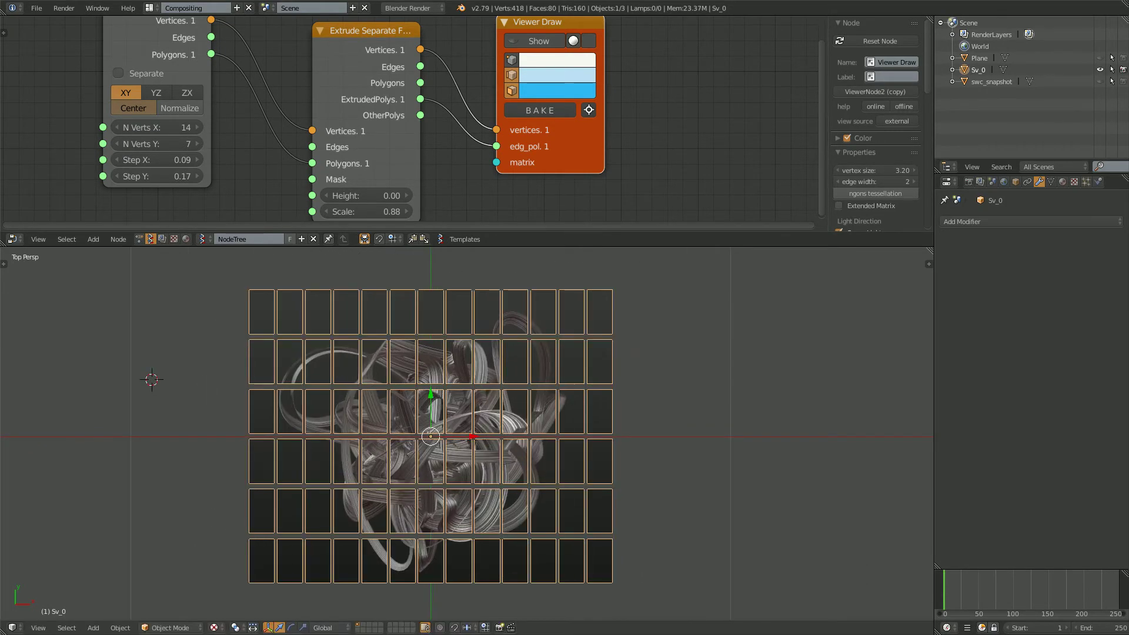
Put the grid in a new object group and separate its mesh into individual objects by loose parts.
key("ctrl+g")
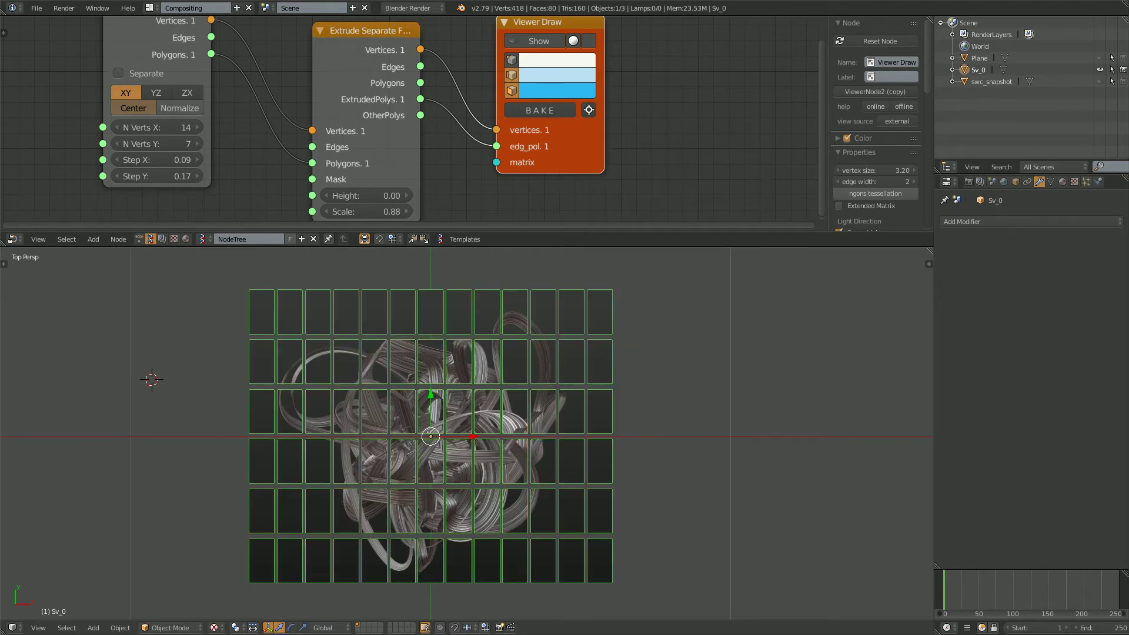
key("space")
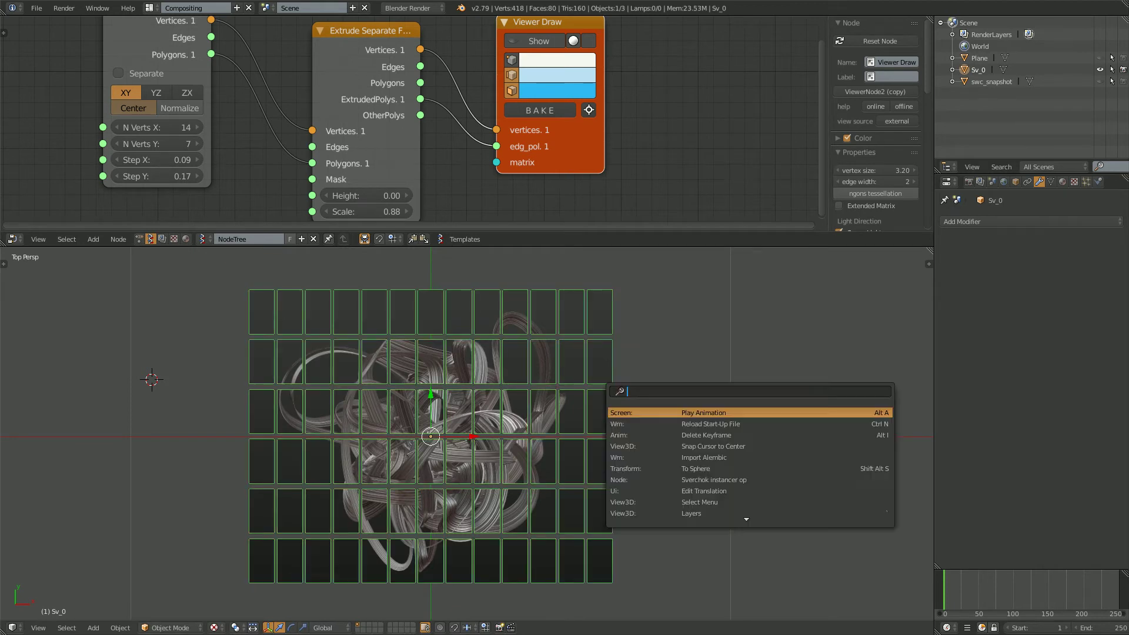
type("separate")
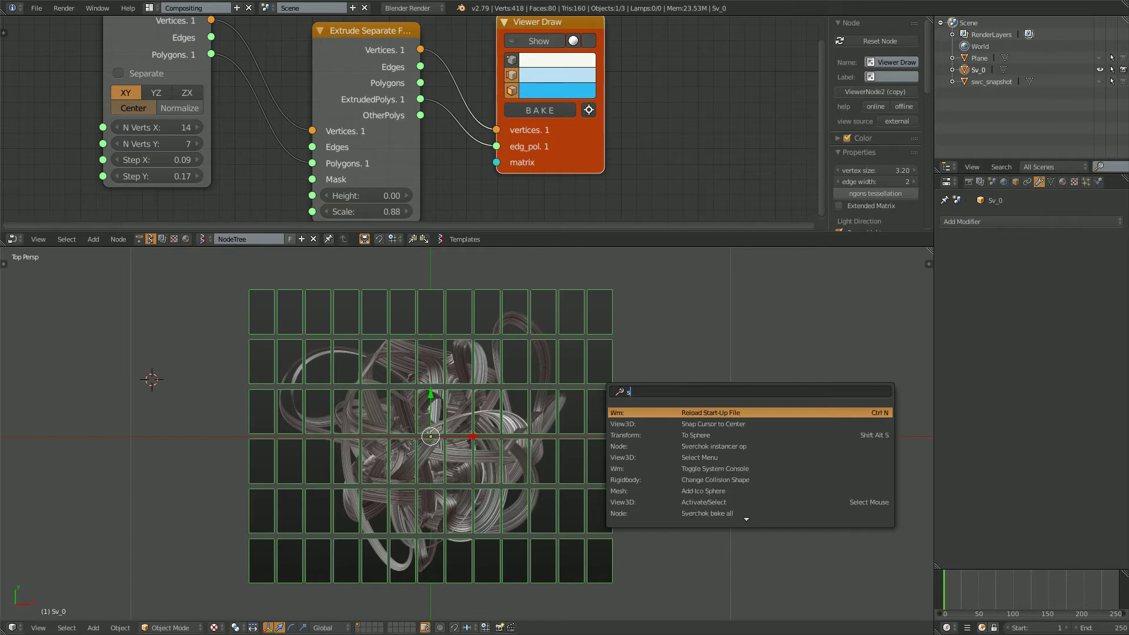
key("Return")
key("Down")
key("Down")
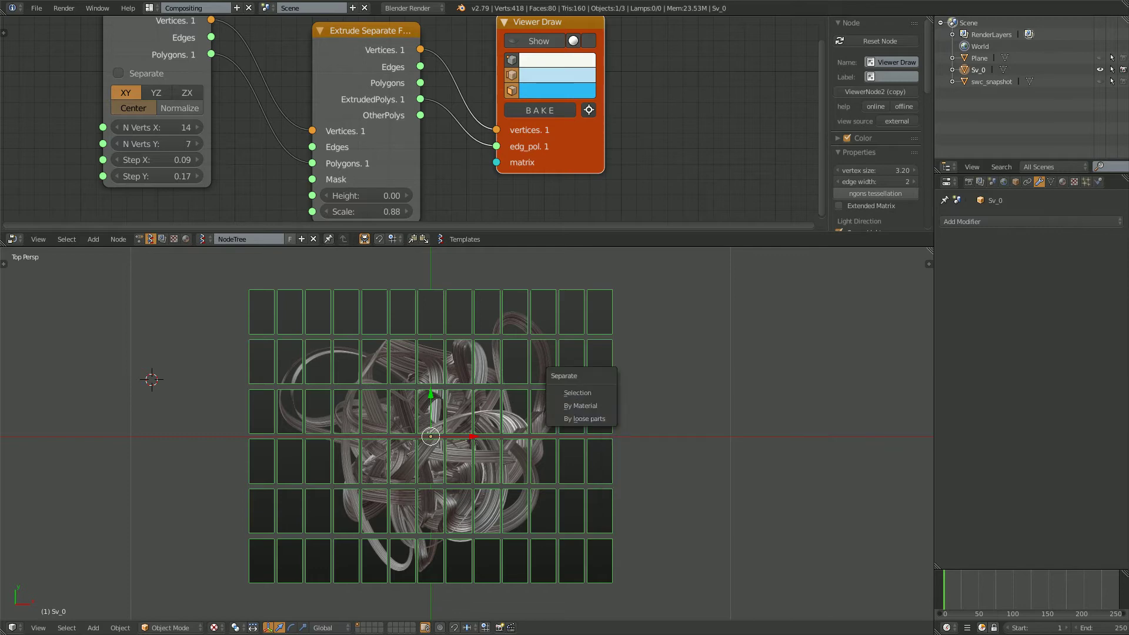
key("Return")
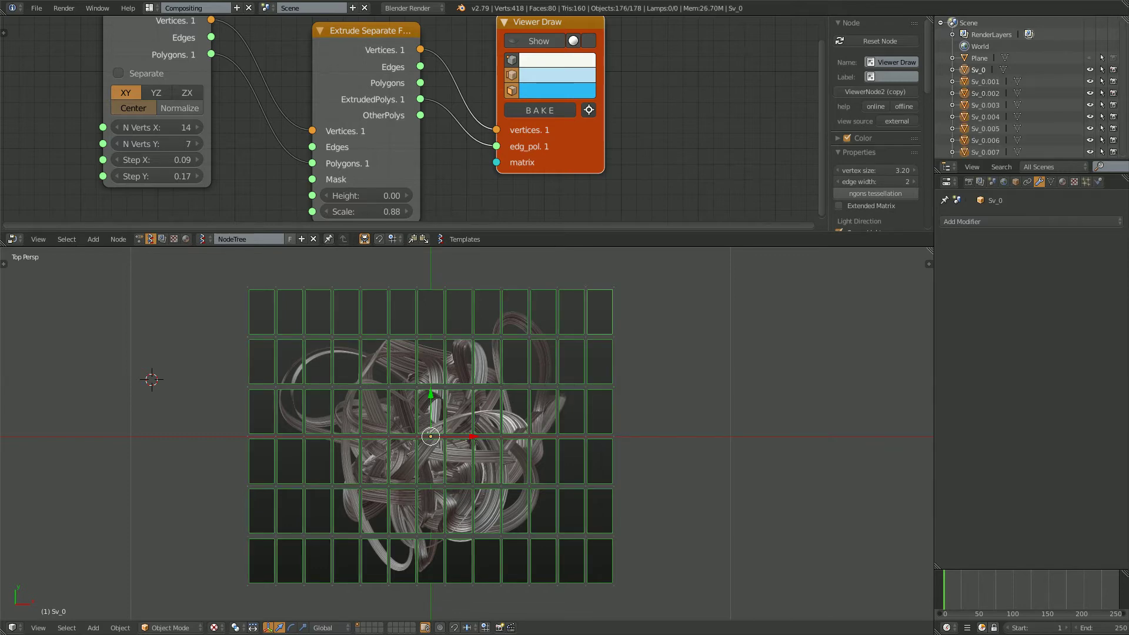
Examine the separated pieces in the gaps between the grid's panels by selecting them one at a time.
scroll(467, 433, "up", 3)
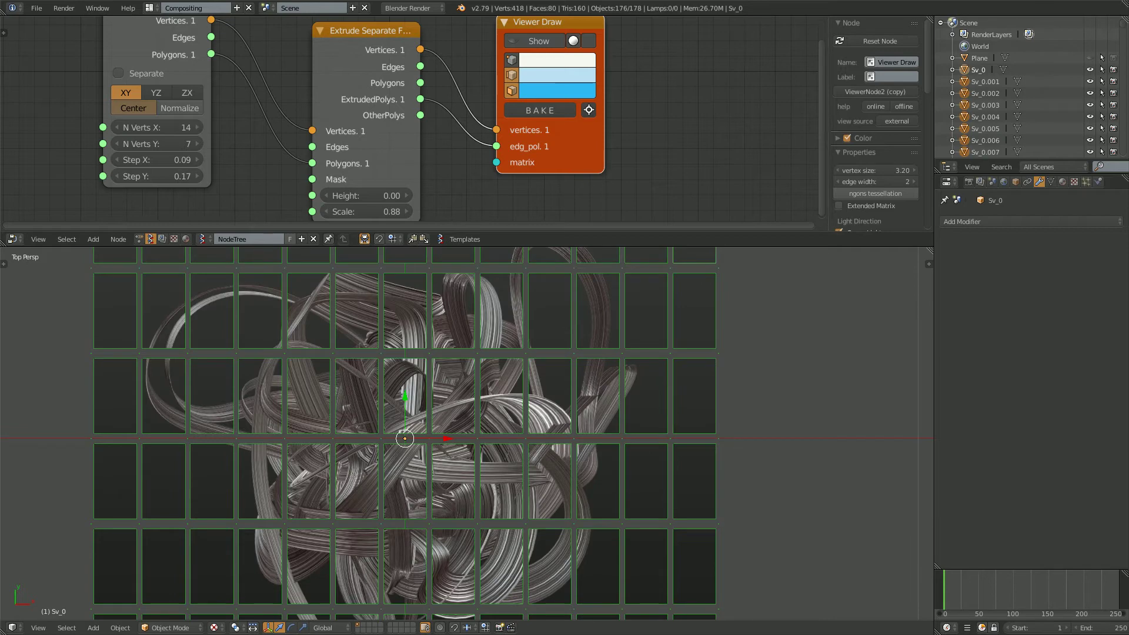
right_click(716, 352)
scroll(675, 319, "up", 2)
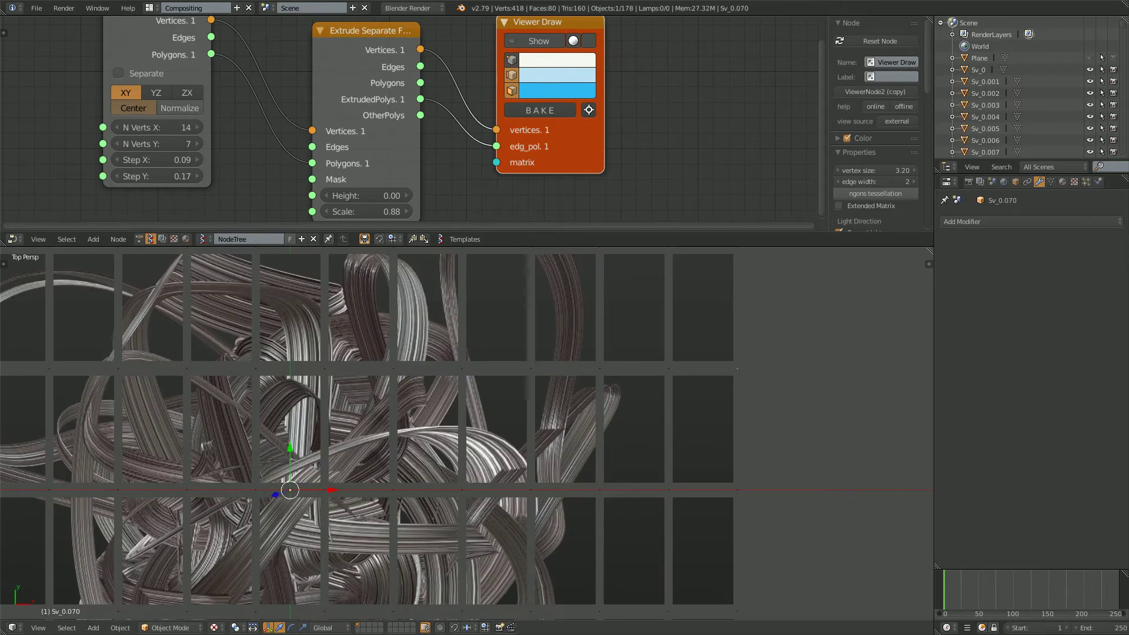
middle_click_drag(716, 351, 664, 374, "shift")
scroll(663, 374, "up", 3)
right_click(713, 364)
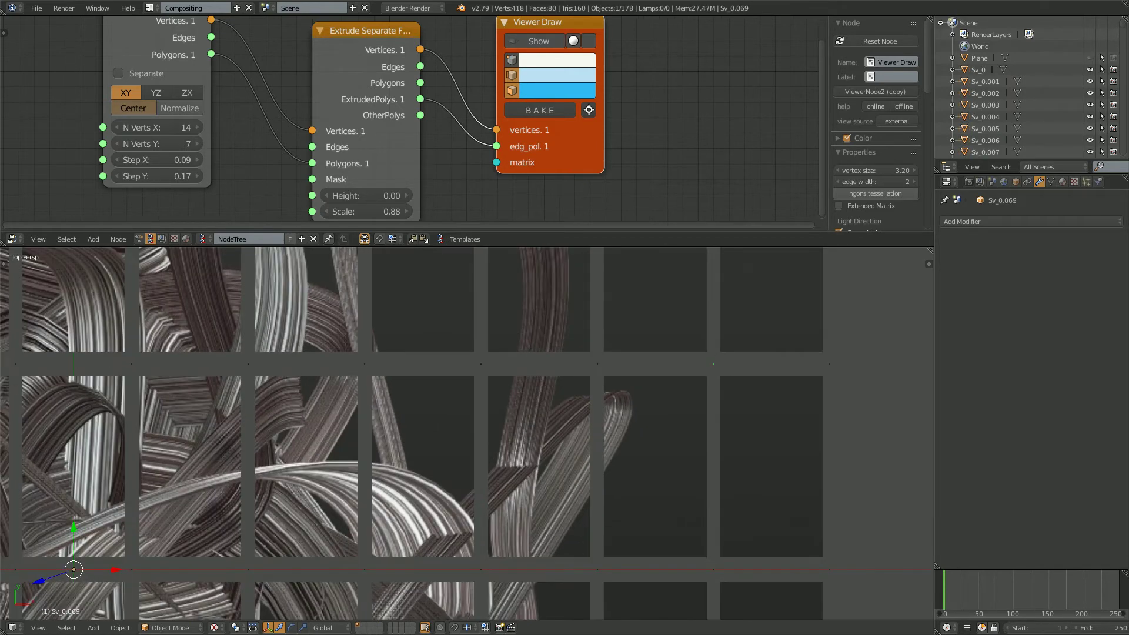
scroll(467, 433, "down", 2)
scroll(467, 433, "down", 6)
middle_click_drag(467, 433, 508, 435, "shift")
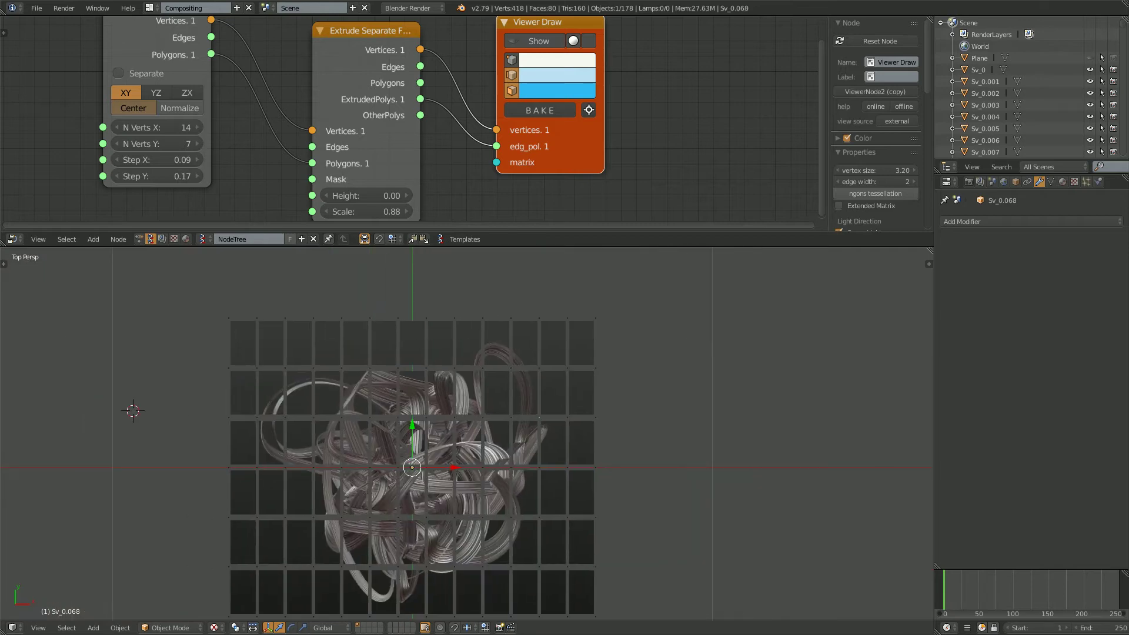
Select all thirteen panels of the grid's uppermost row together with the last three panels of the row below.
right_click(245, 346)
right_click(269, 345)
right_click(243, 343)
right_click(271, 343, "shift")
right_click(300, 344, "shift")
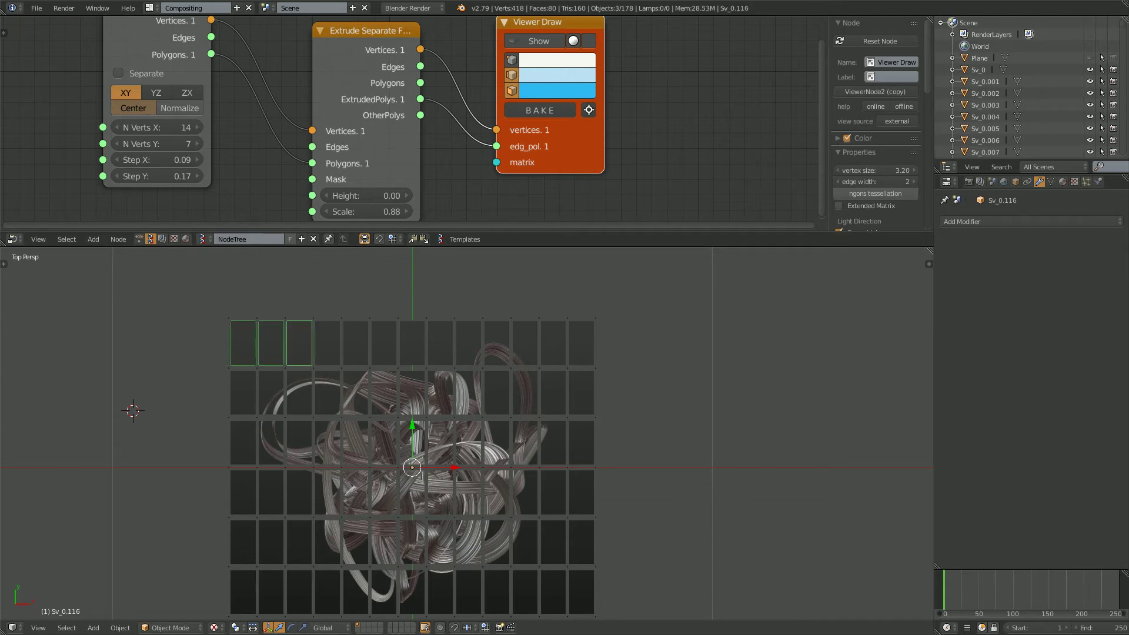
right_click(328, 344, "shift")
right_click(355, 343, "shift")
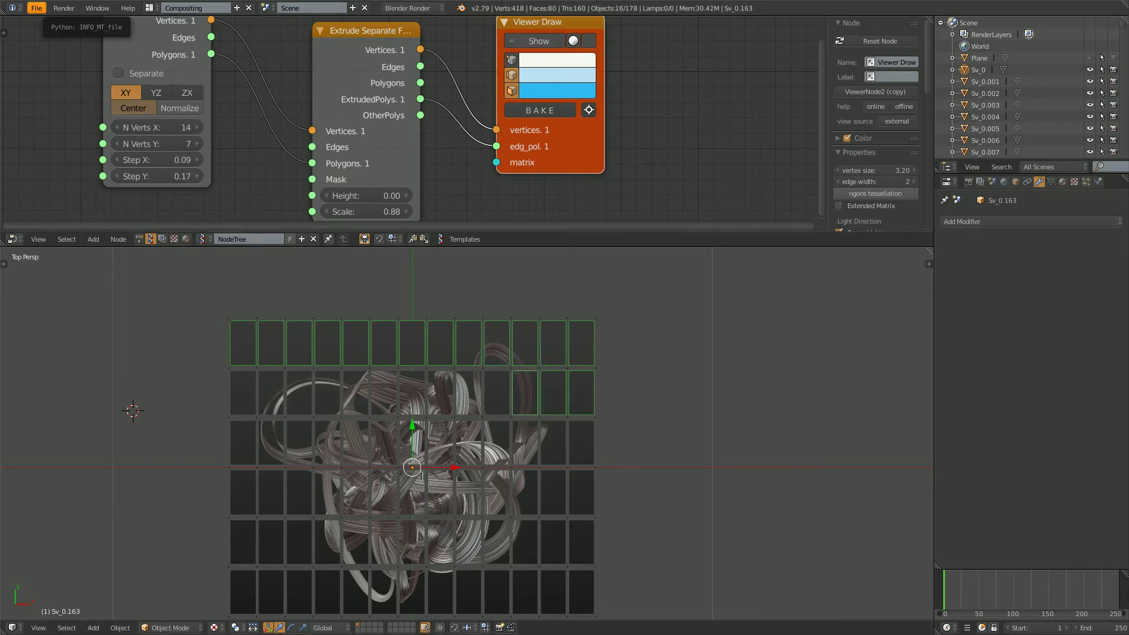
Reopen the recent file ansv_procedural_abstract_001.blend to return to the unseparated grid with its UV Project modifier.
left_click(36, 7)
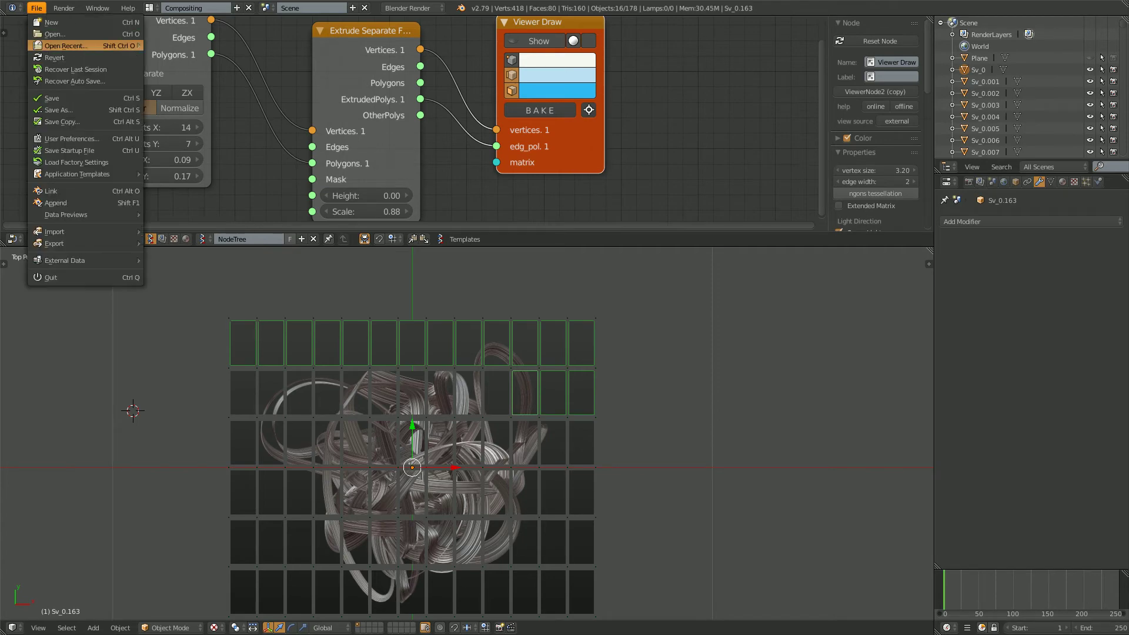
mouse_move(65, 45)
left_click(215, 57)
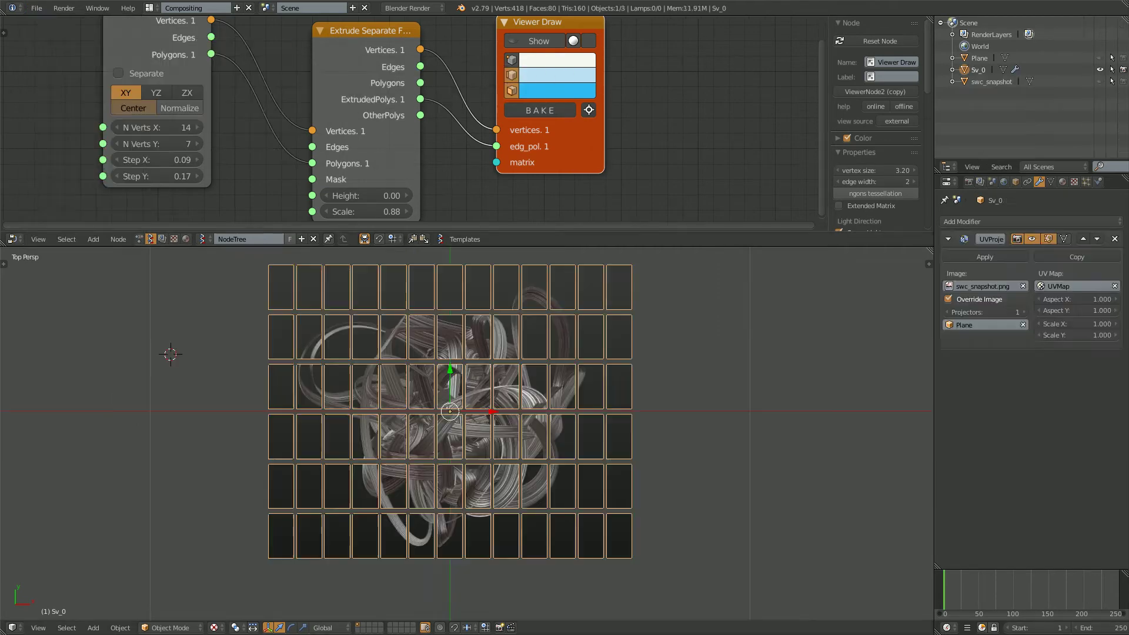
key("g")
key("Escape")
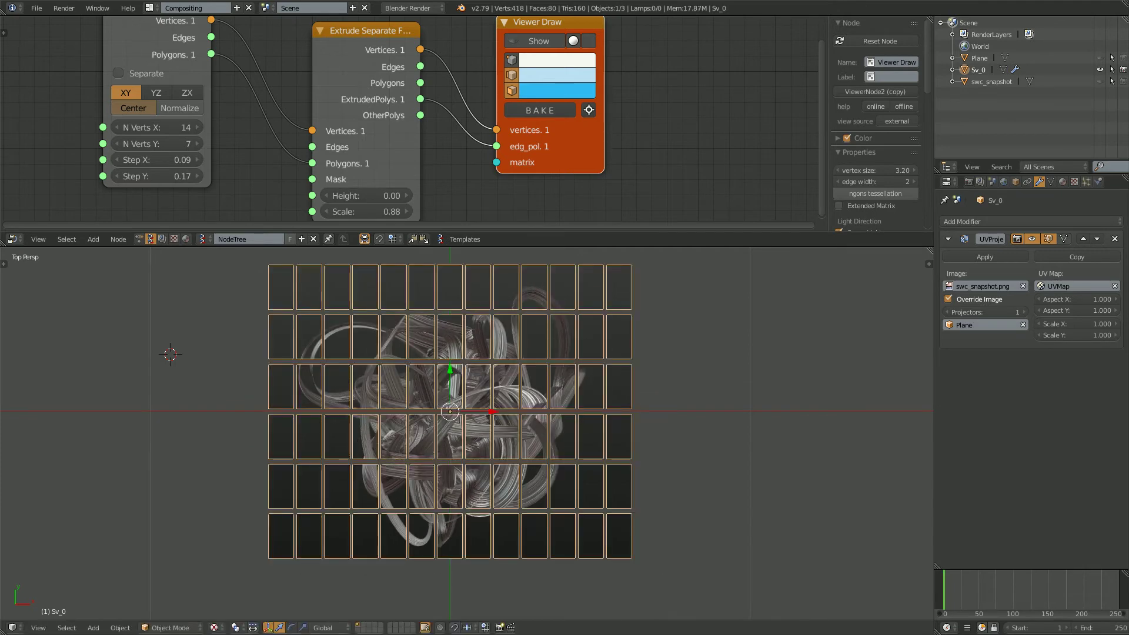
Delete the loose geometry from the whole grid mesh and return to Object Mode.
middle_click_drag(450, 412, 424, 438, "shift")
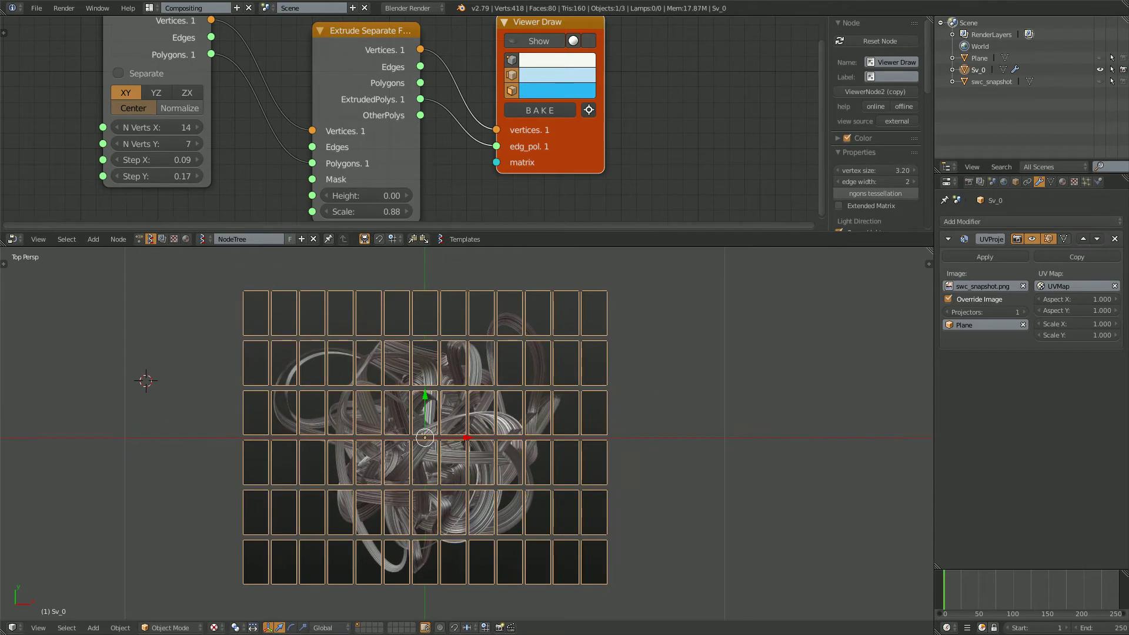
key("Tab")
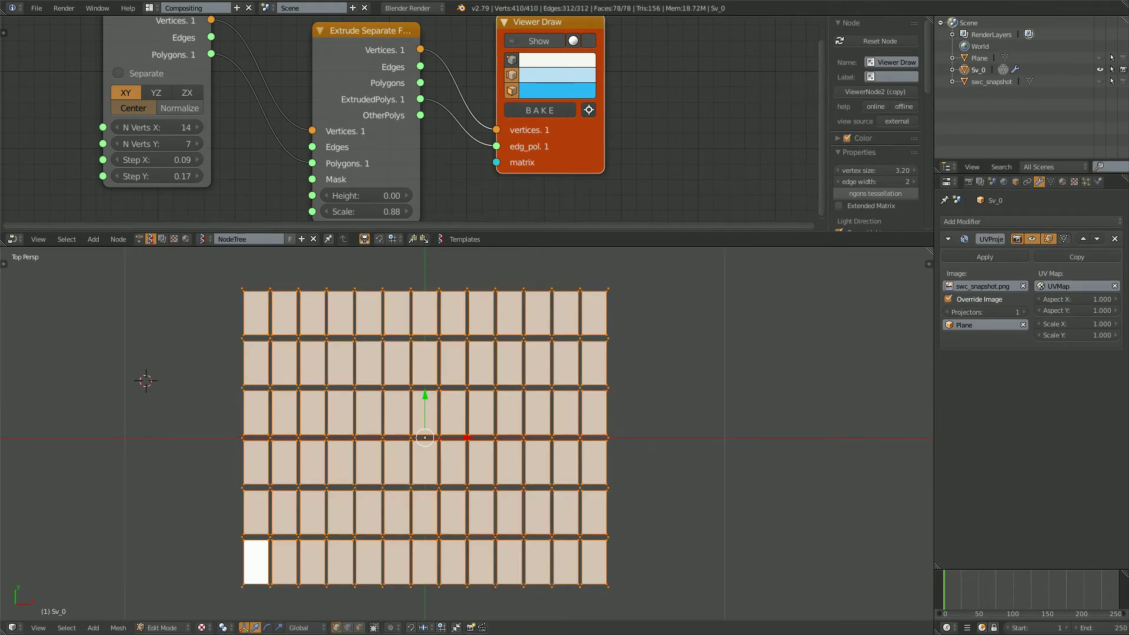
key("space")
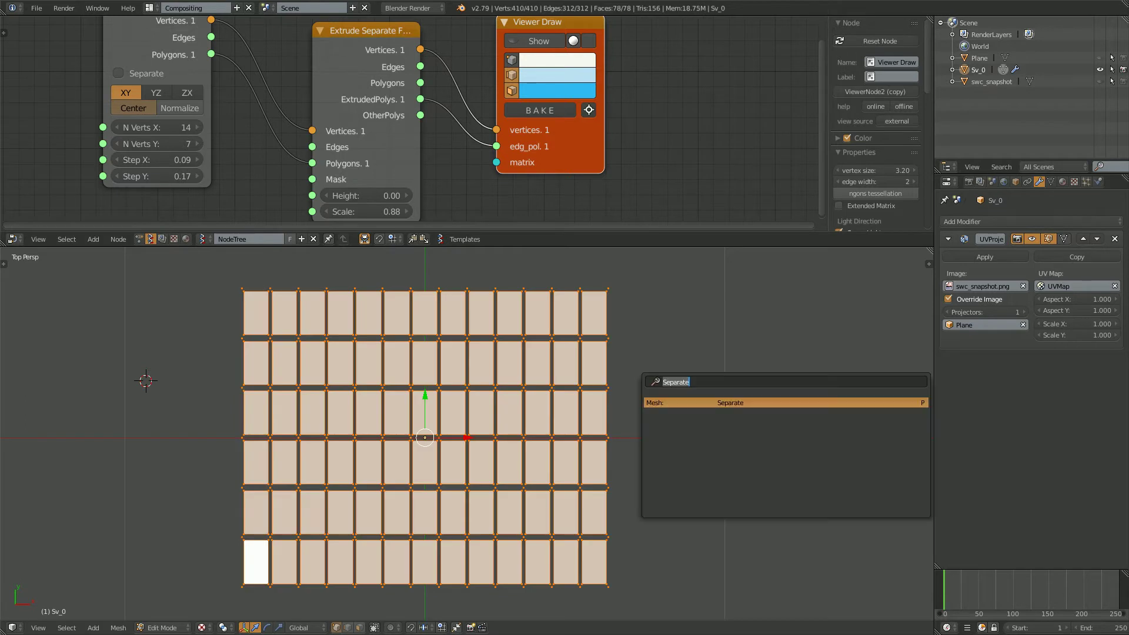
type("delete lo")
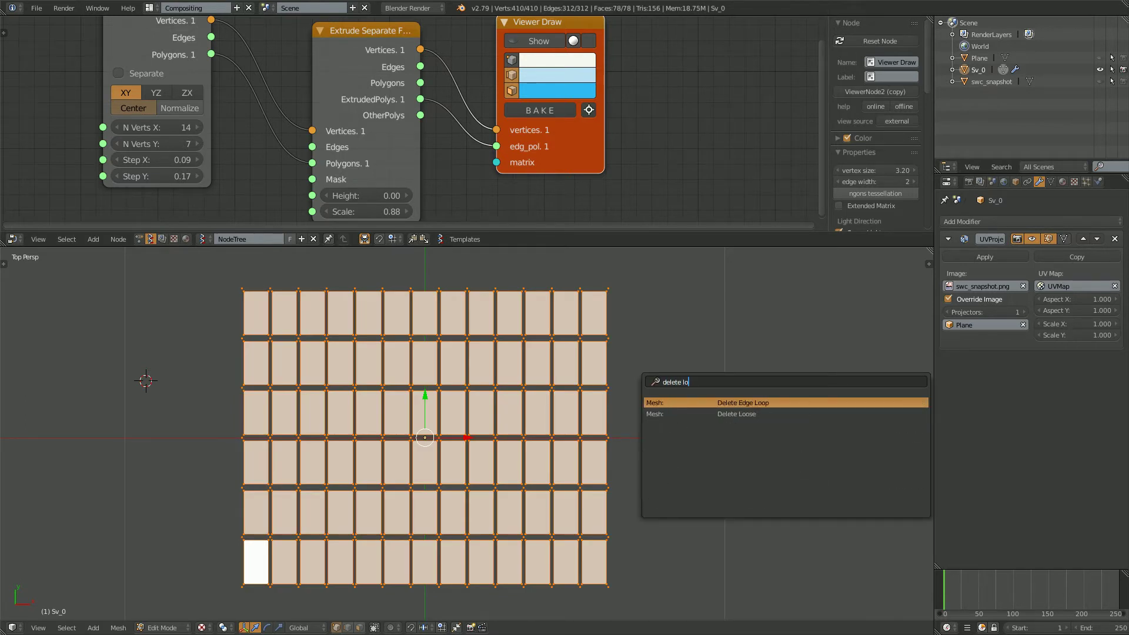
type("os")
key("Return")
scroll(466, 433, "up", 6)
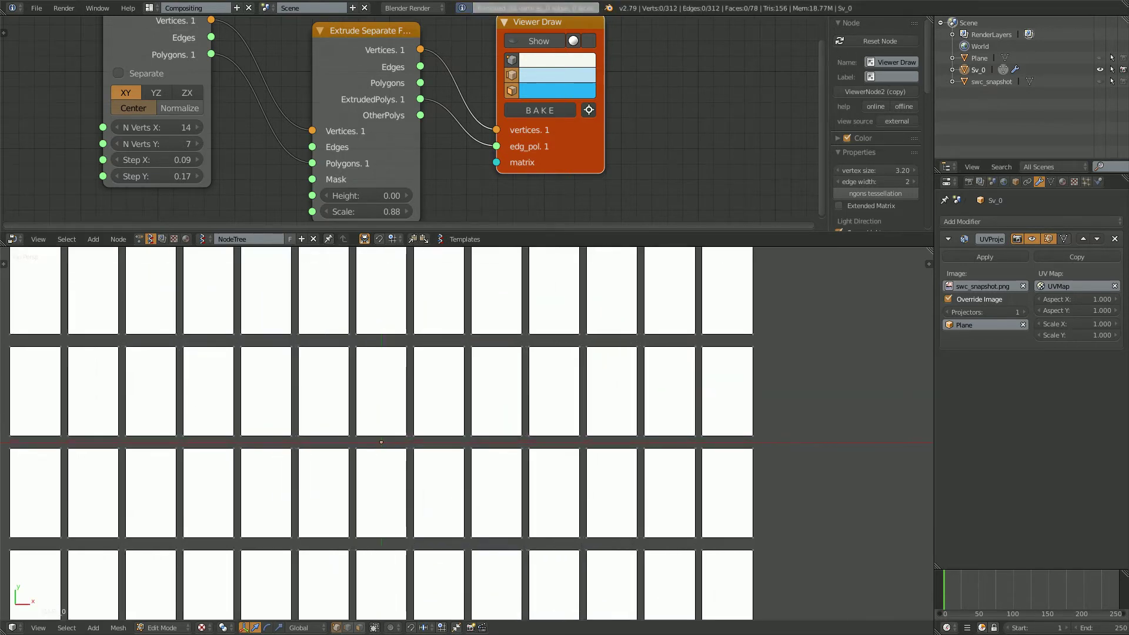
scroll(466, 433, "down", 6)
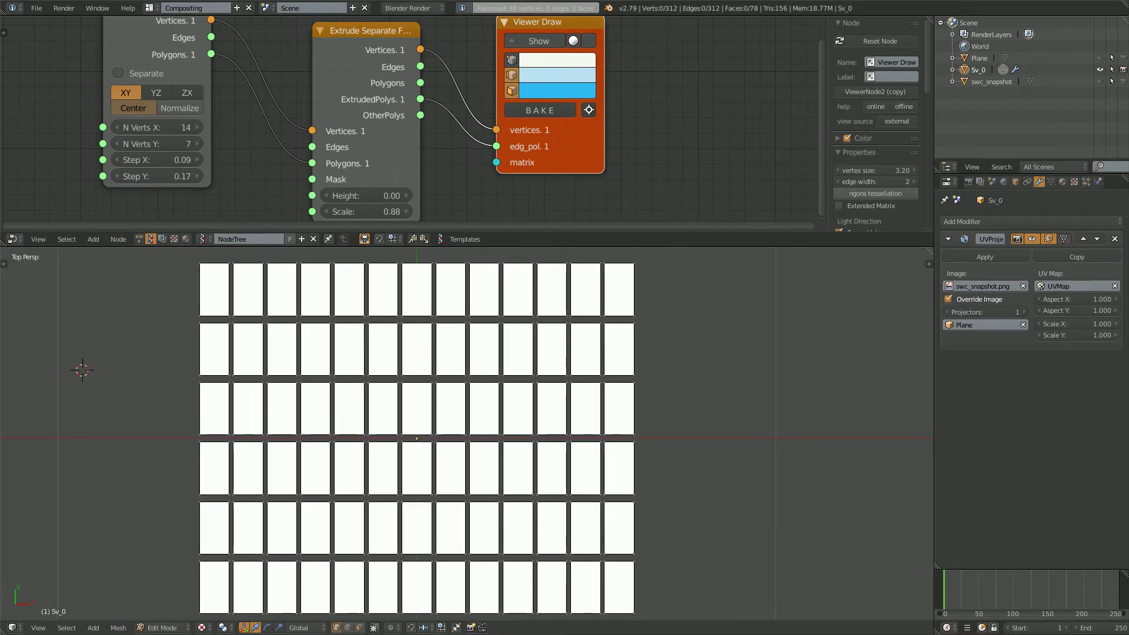
scroll(467, 432, "up", 4)
scroll(467, 433, "down", 4)
key("Tab")
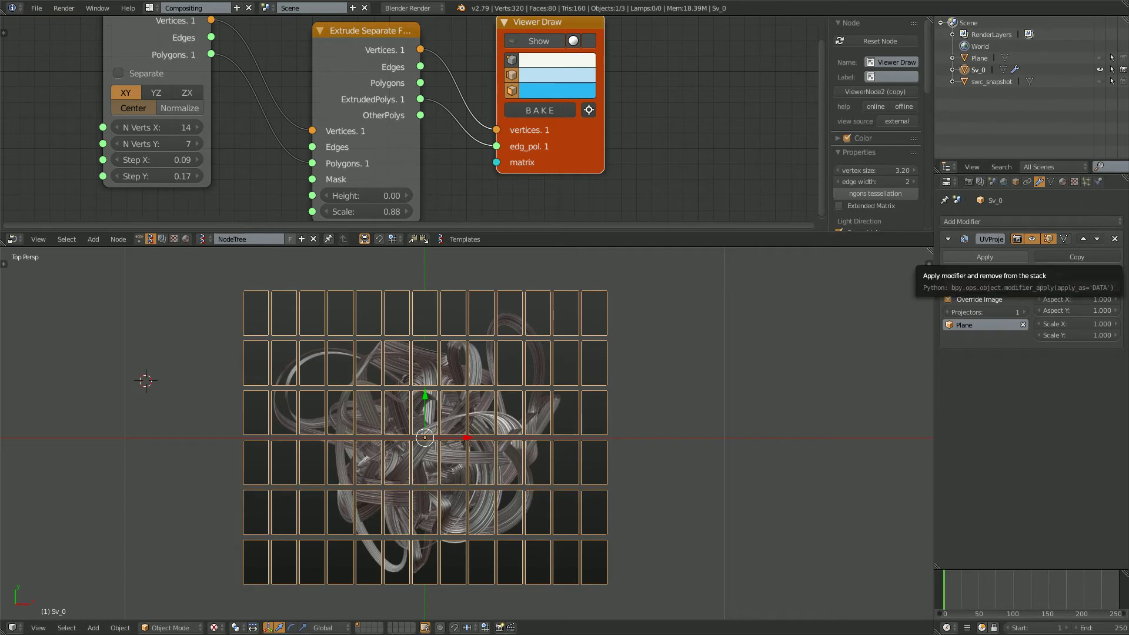
Apply the grid's UV Project modifier and save the file as the next numbered version.
left_click(985, 257)
left_click(37, 8)
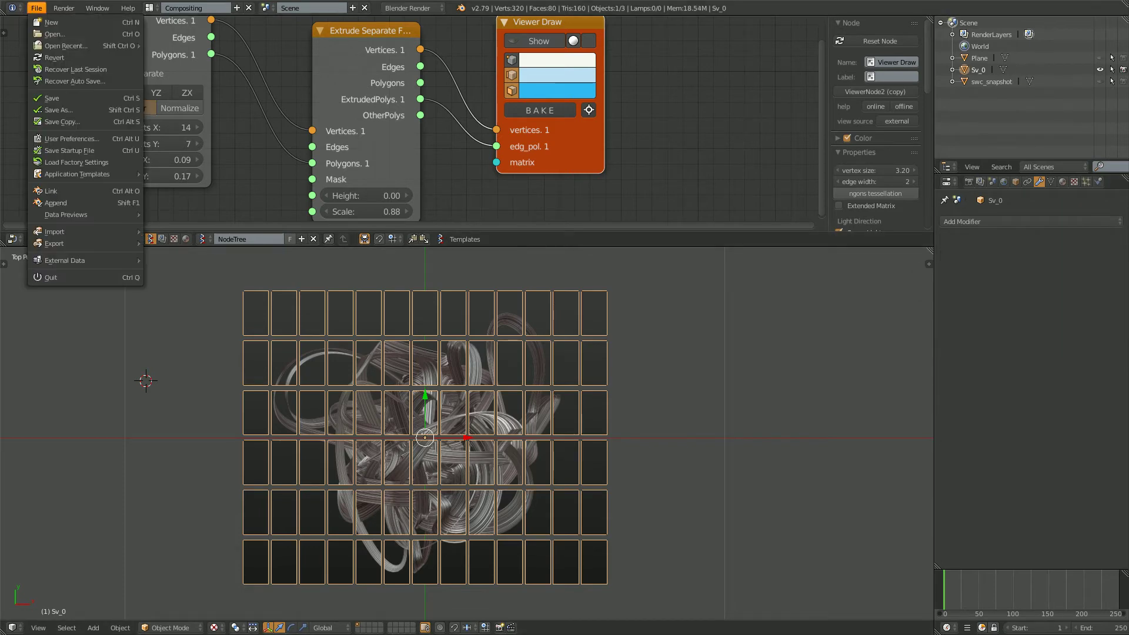
left_click(59, 109)
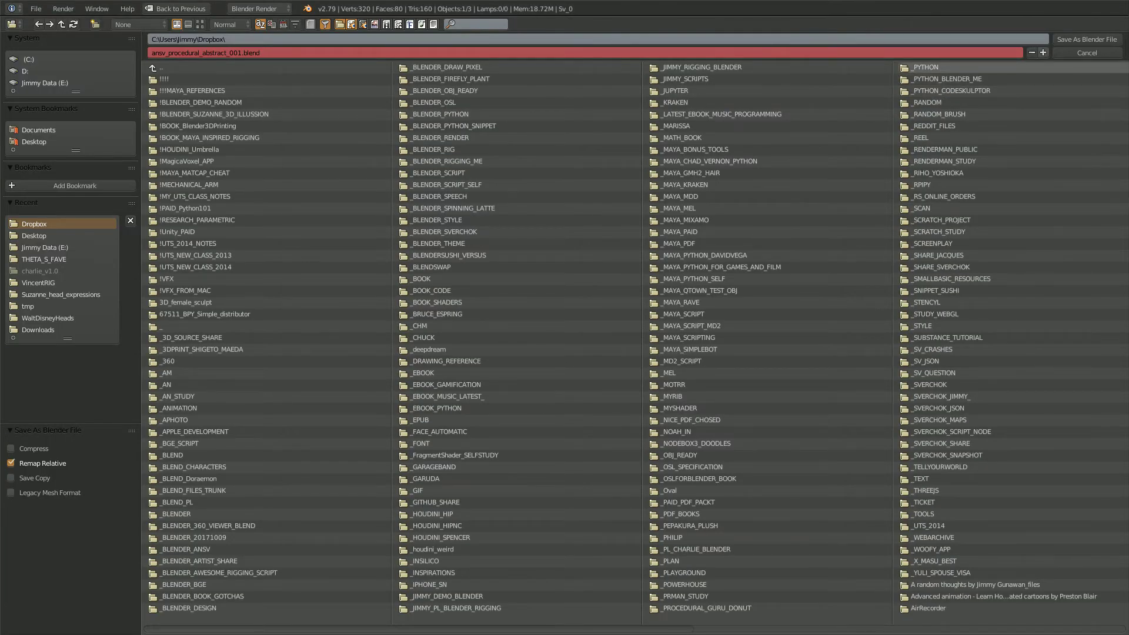
left_click(1043, 52)
left_click(1087, 38)
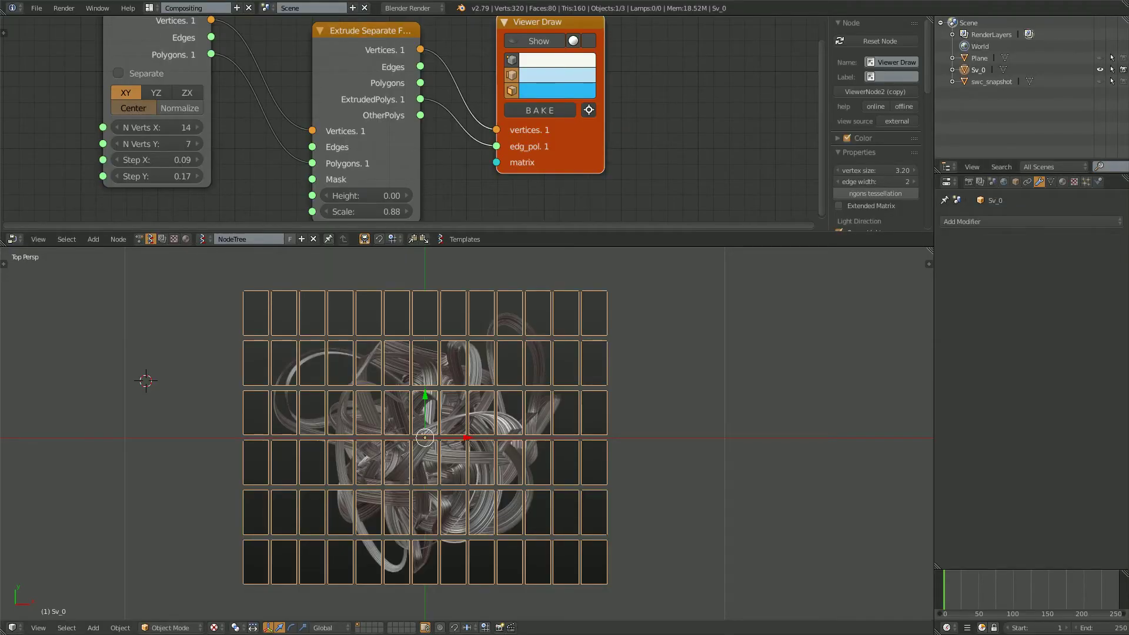
Put the cleaned grid in a new object group and separate its mesh by loose parts.
key("ctrl+g")
key("space")
type("separa")
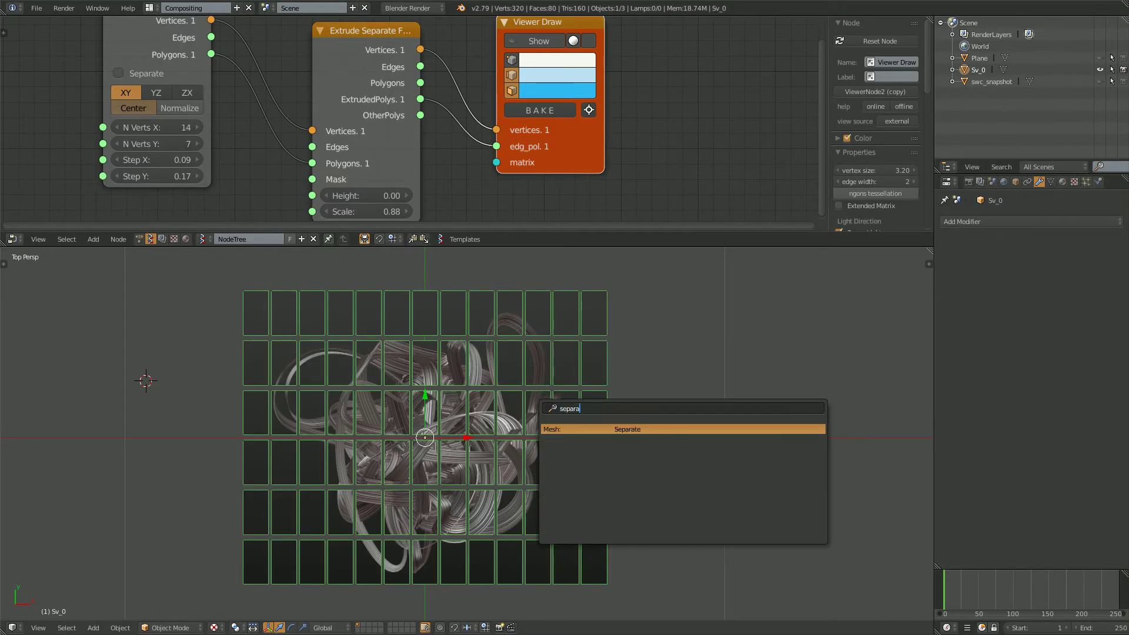
key("Return")
left_click(536, 409)
Try a free rotation on a single panel at the end of the grid's uppermost row.
right_click(593, 320)
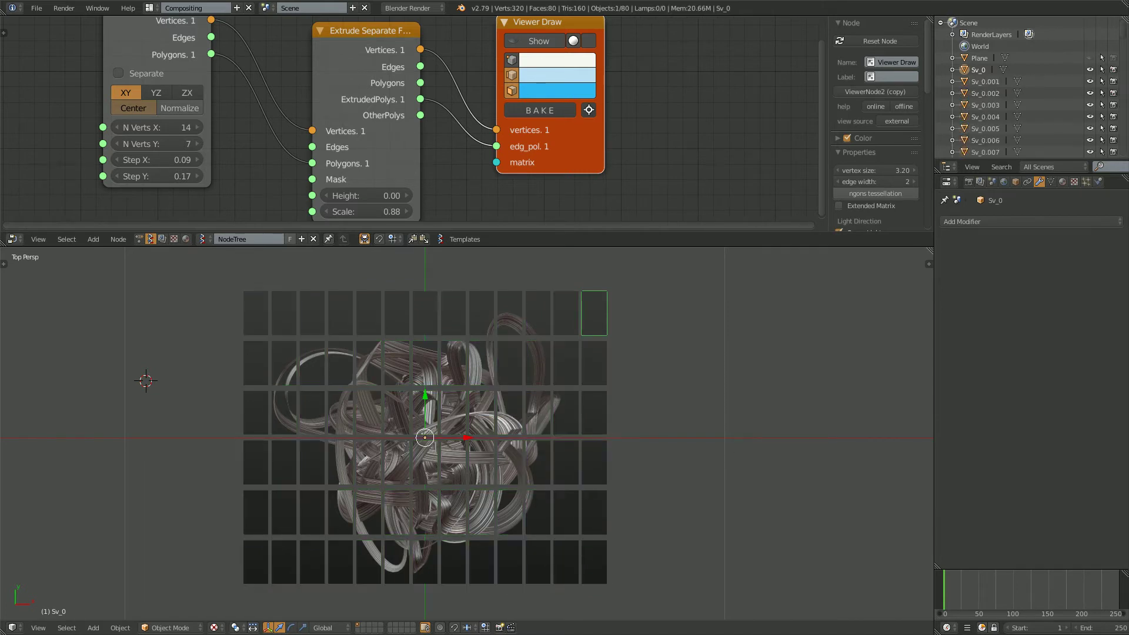
middle_click_drag(594, 320, 587, 335, "shift")
key("r")
key("r")
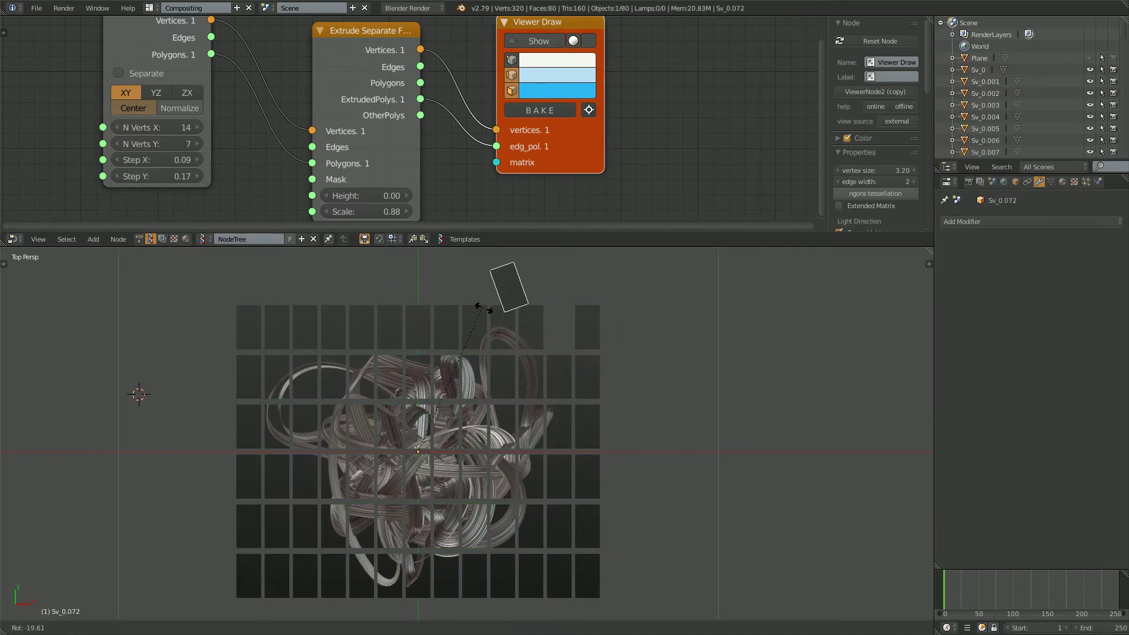
key("Escape")
Select all the separated panels and set each one's origin to its geometry.
scroll(467, 433, "down", 2)
key("a")
key("b")
left_click_drag(237, 316, 606, 578)
middle_click_drag(606, 578, 632, 545, "shift")
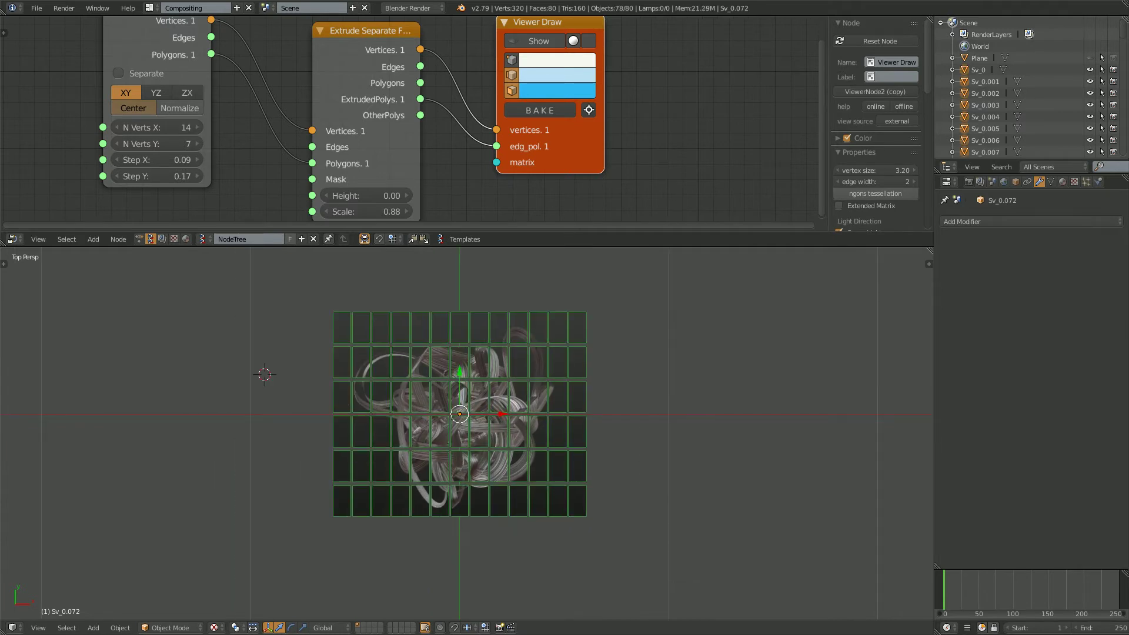
key("space")
type("set origin")
key("Return")
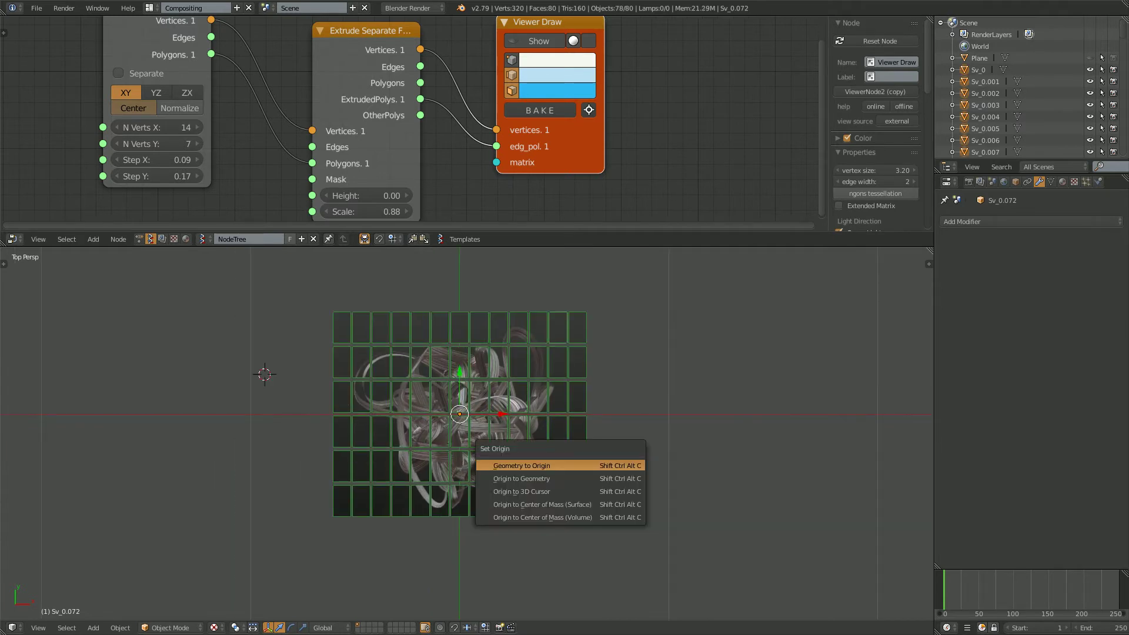
key("Down")
key("Return")
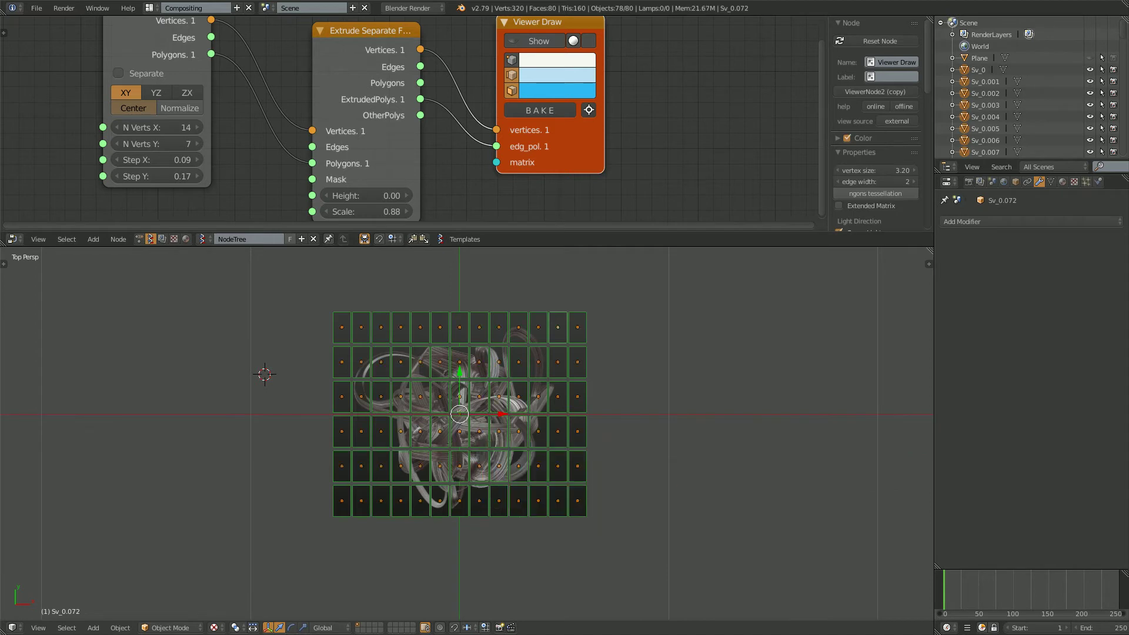
Try rotating a single uppermost-row panel about its own recentred origin.
right_click(577, 327)
key("Tab")
key("Tab")
right_click(518, 327)
scroll(518, 327, "up", 3)
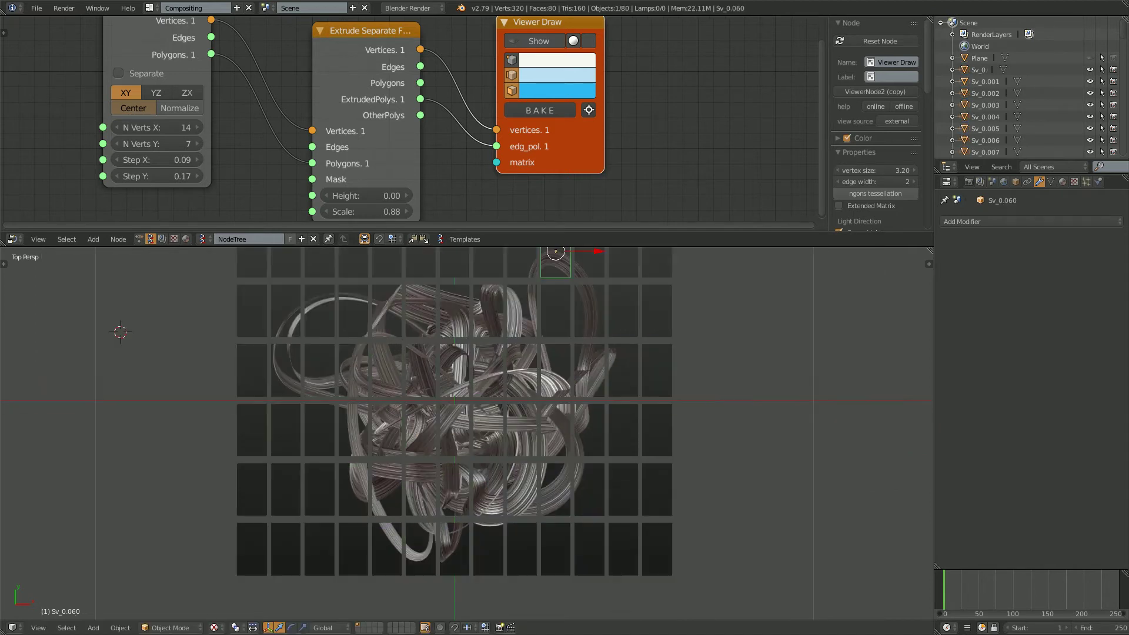
key("r")
key("r")
key("Escape")
Try rotating two more panels, one in the second row and one in the third, about their own origins.
middle_click_drag(556, 306, 557, 353, "shift")
right_click(522, 358)
key("r")
key("r")
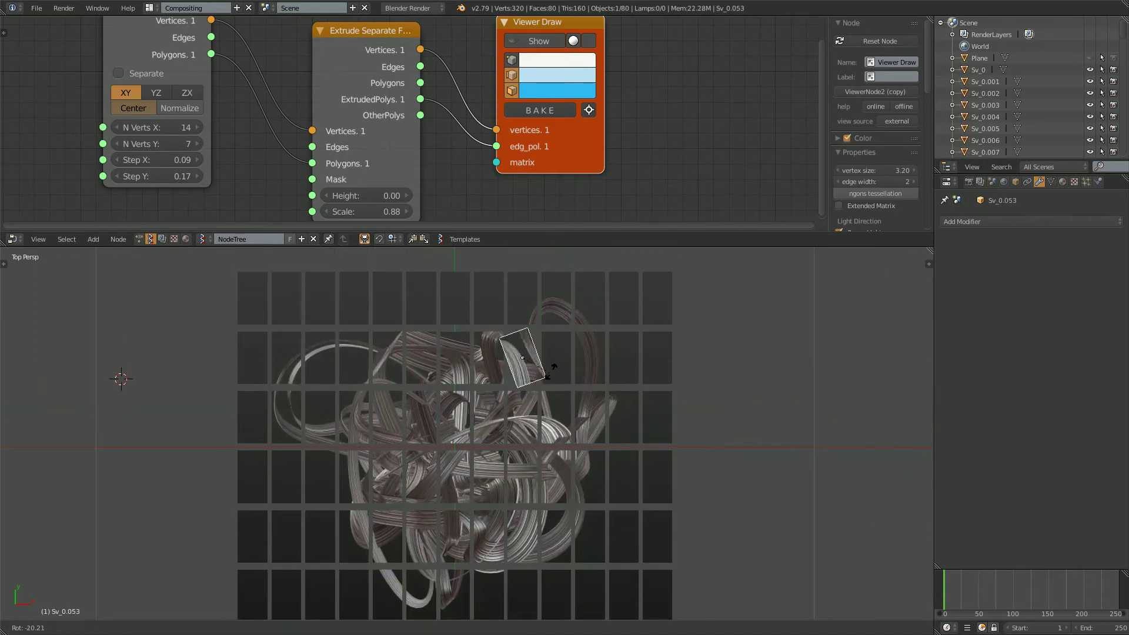
right_click(522, 360)
right_click(489, 415)
key("r")
key("r")
right_click(488, 415)
right_click(388, 417)
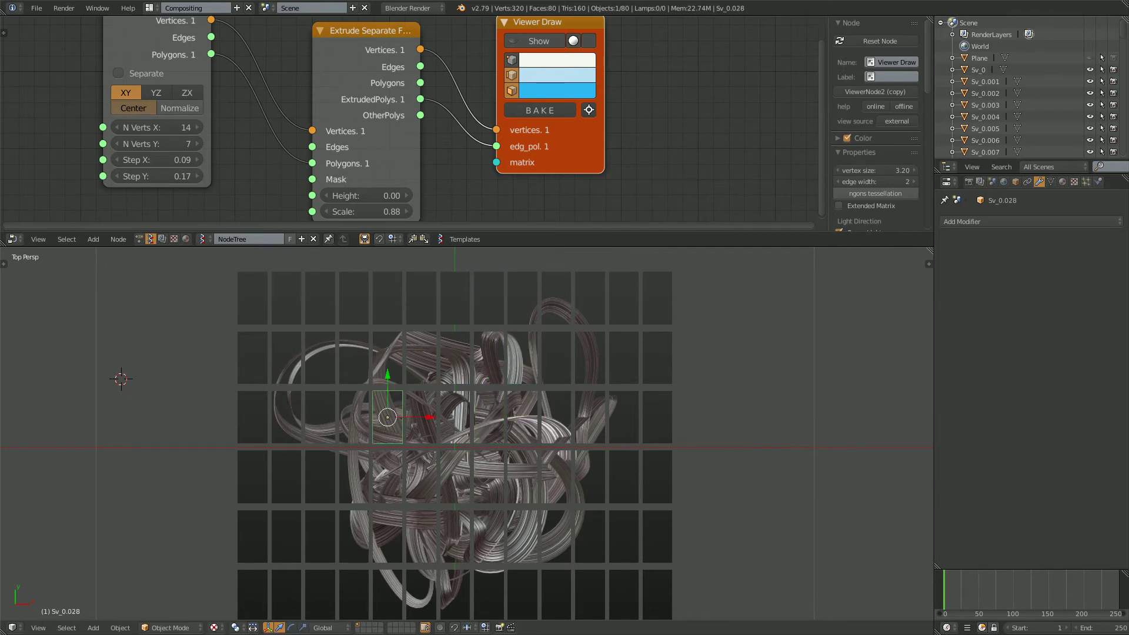
Switch the node editor to Animation Nodes, create a new node tree and enlarge the editor area.
scroll(388, 417, "down", 2)
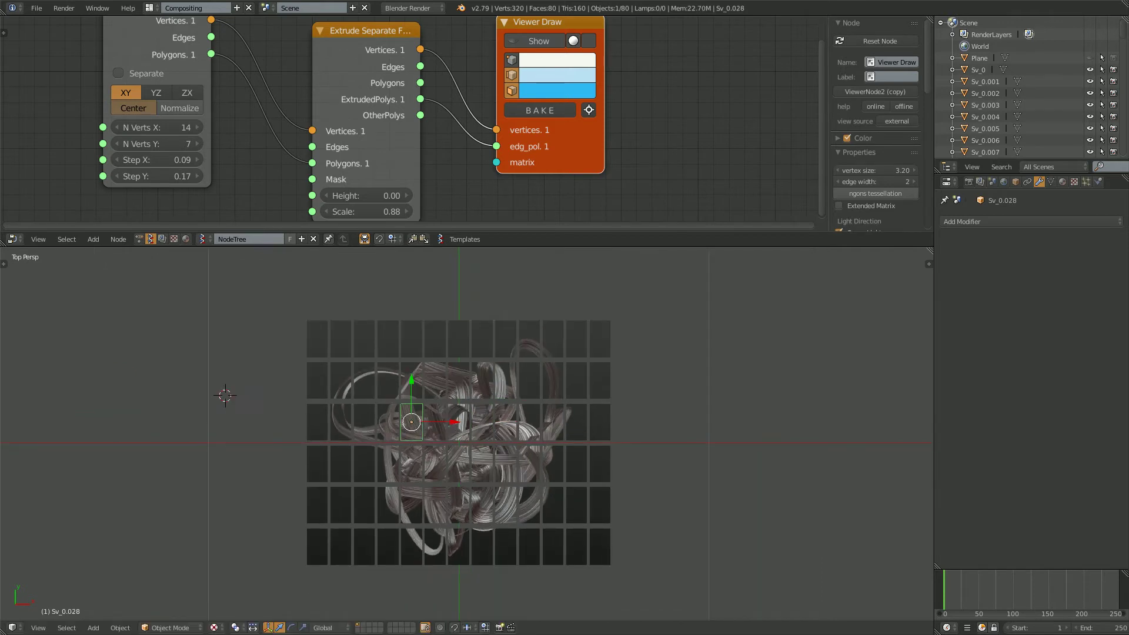
right_click(340, 339)
middle_click_drag(341, 339, 339, 347, "shift")
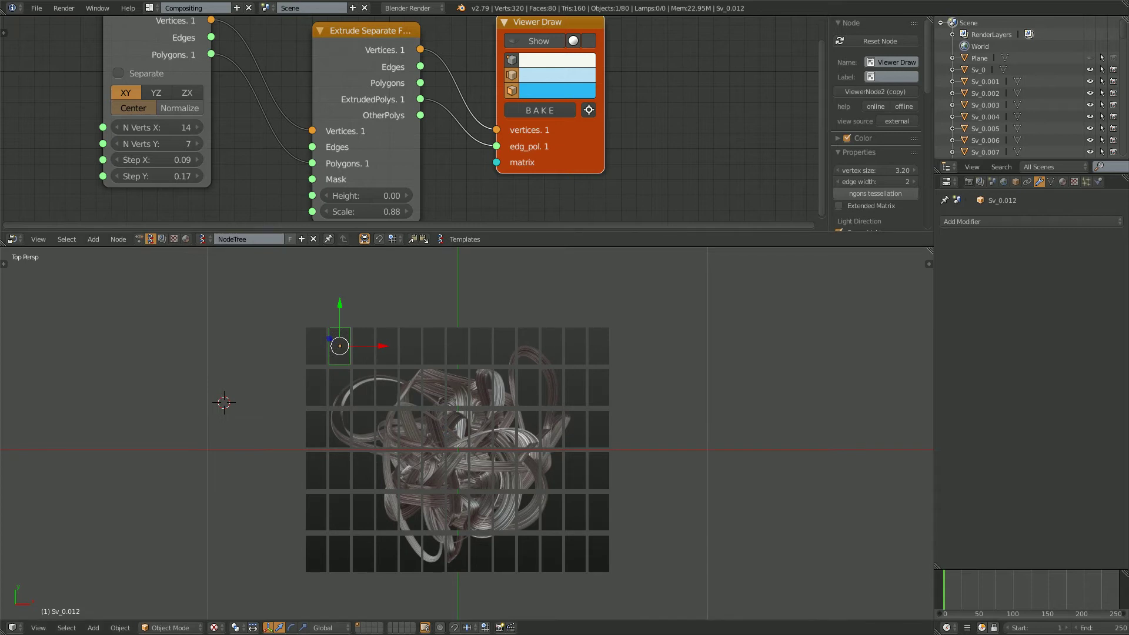
scroll(470, 112, "down", 1)
middle_click_drag(471, 112, 532, 111)
scroll(876, 124, "down", 10)
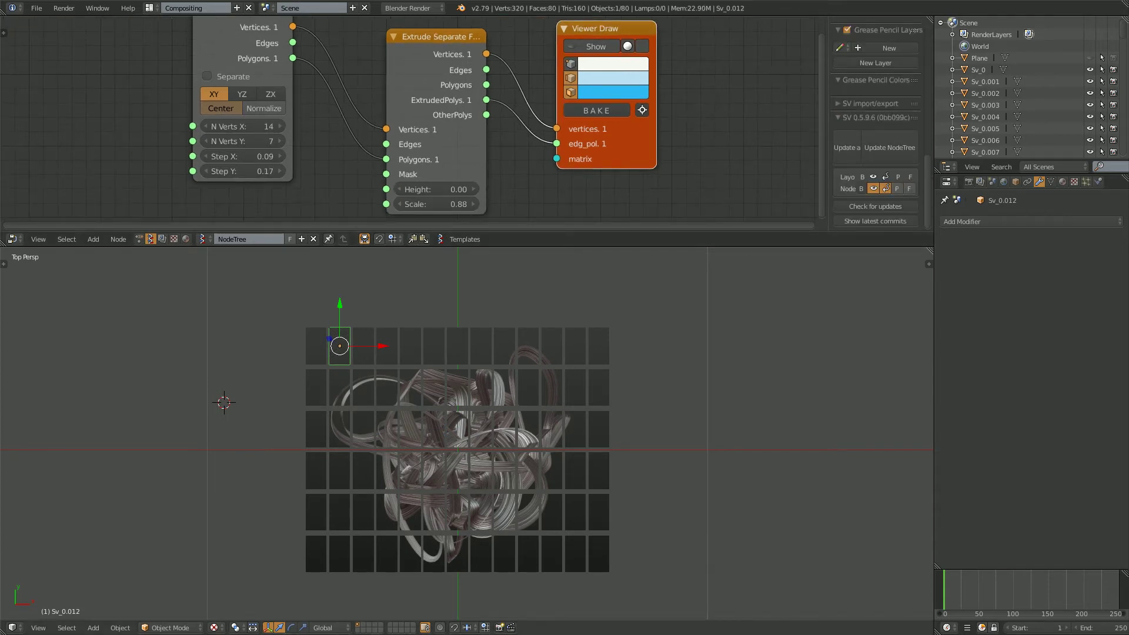
left_click(139, 238)
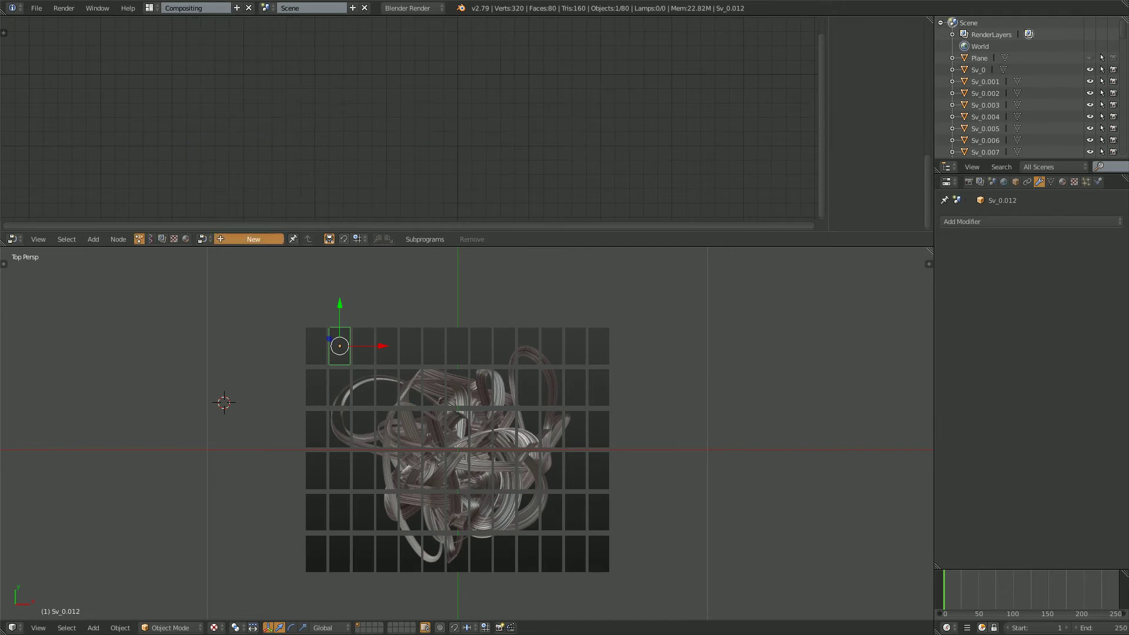
left_click(254, 239)
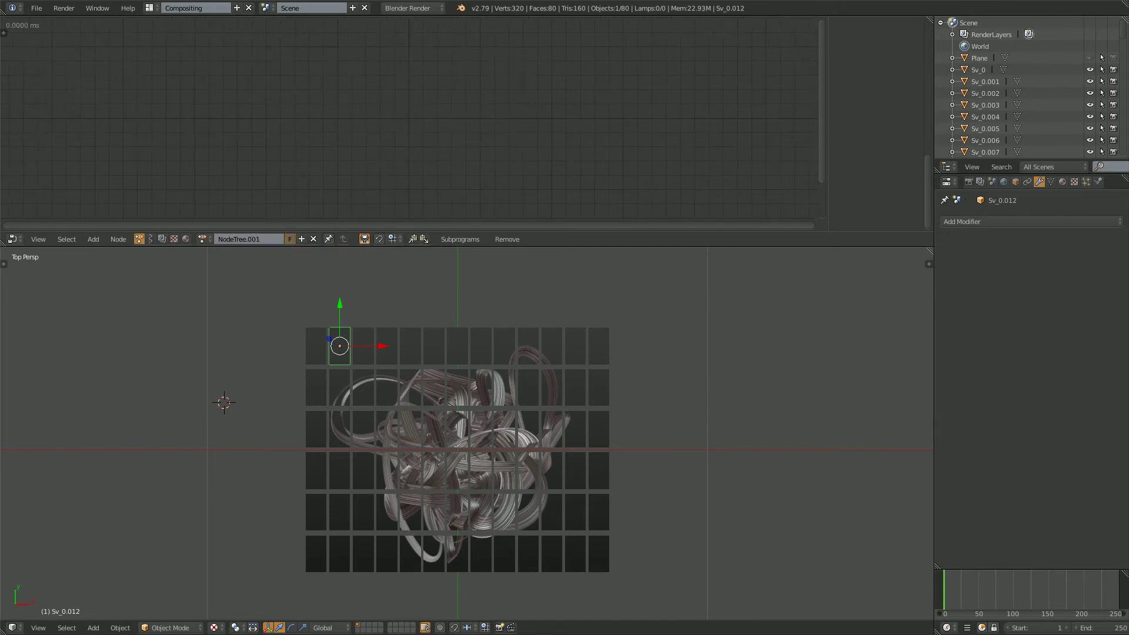
left_click_drag(318, 247, 317, 285)
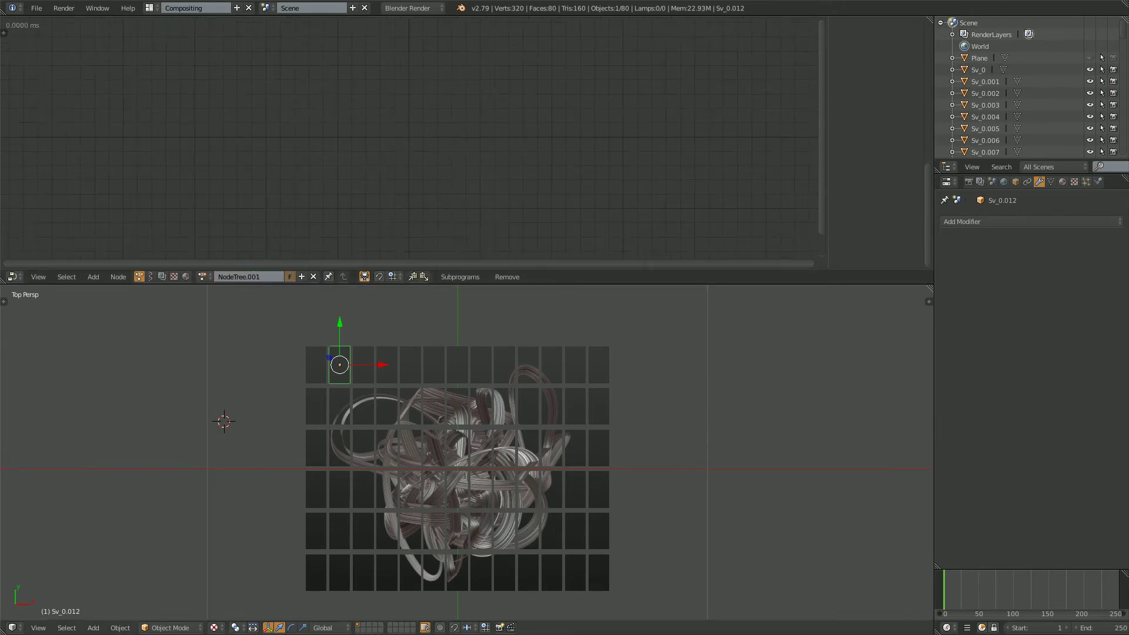
Add an Objects from Group node to the tree and set its group to Group.
middle_click_drag(446, 435, 470, 438, "shift")
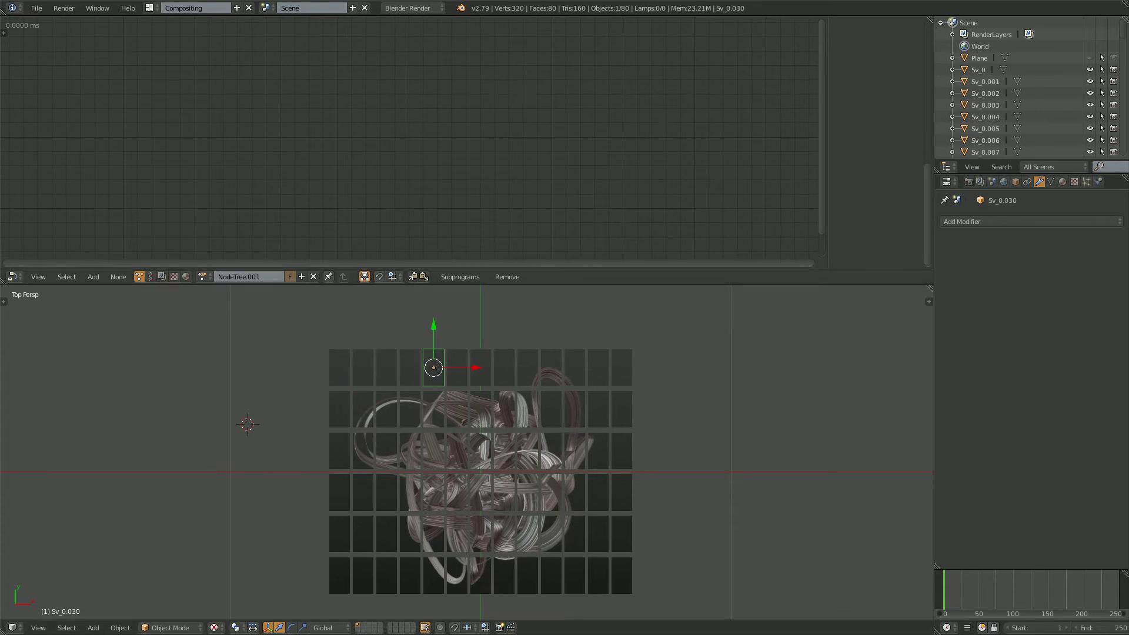
key("shift+a")
left_click(249, 43)
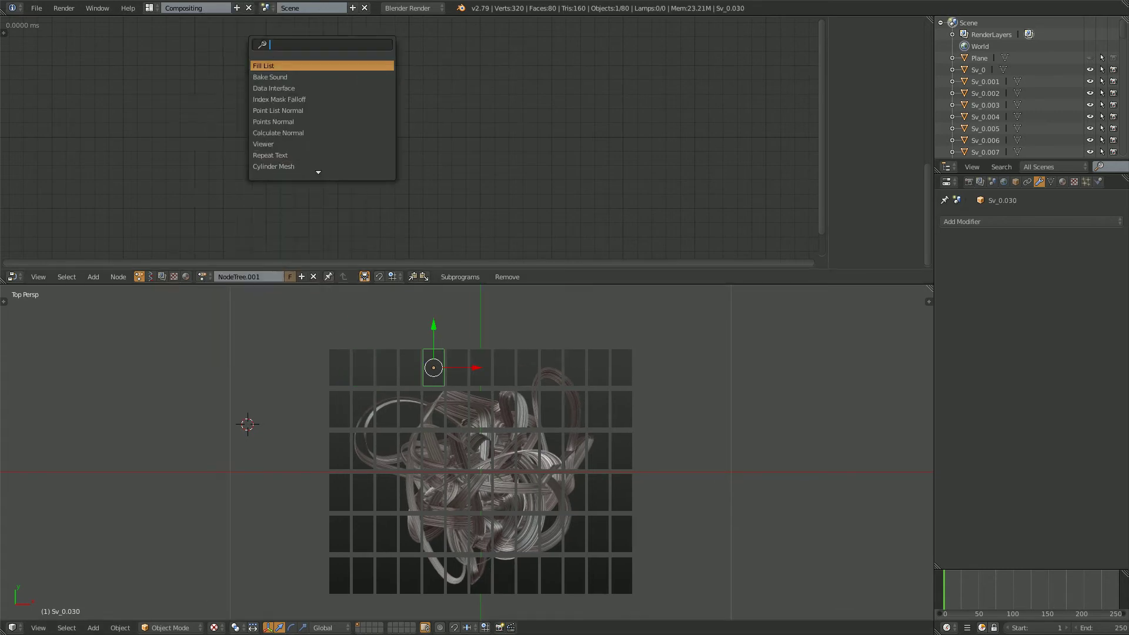
type("objects")
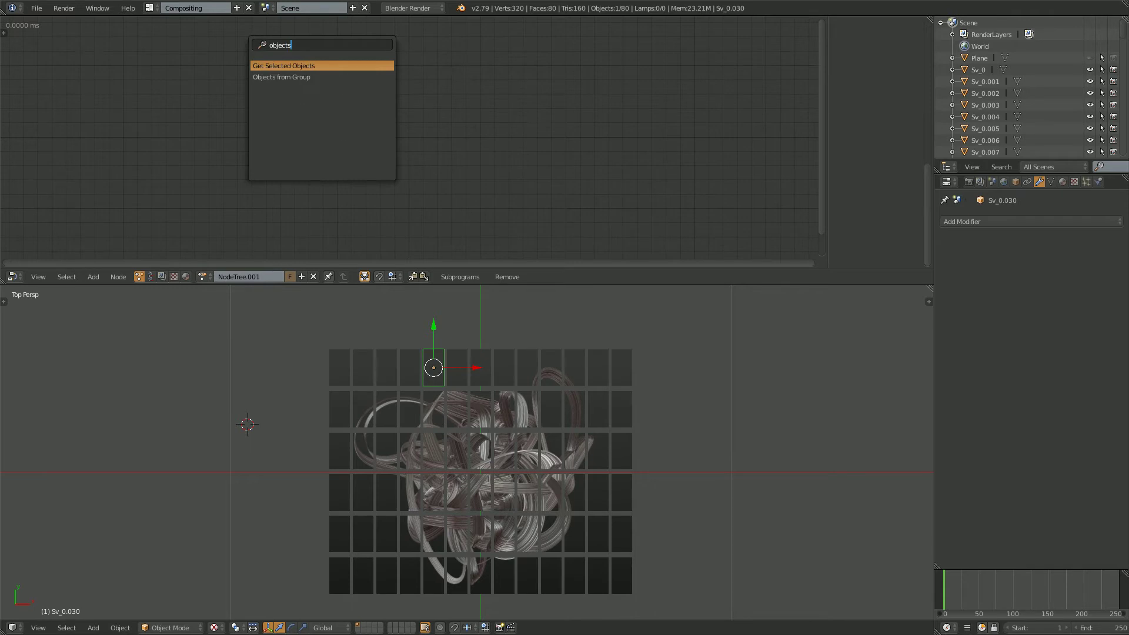
key("Down")
key("Return")
left_click(201, 92)
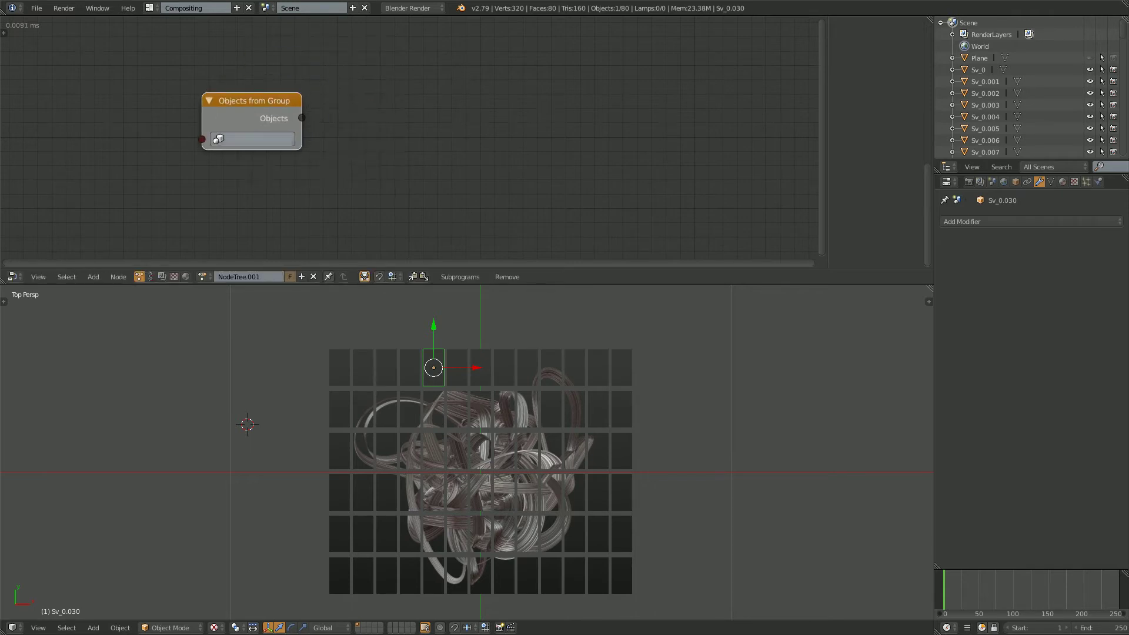
left_click(252, 139)
key("Return")
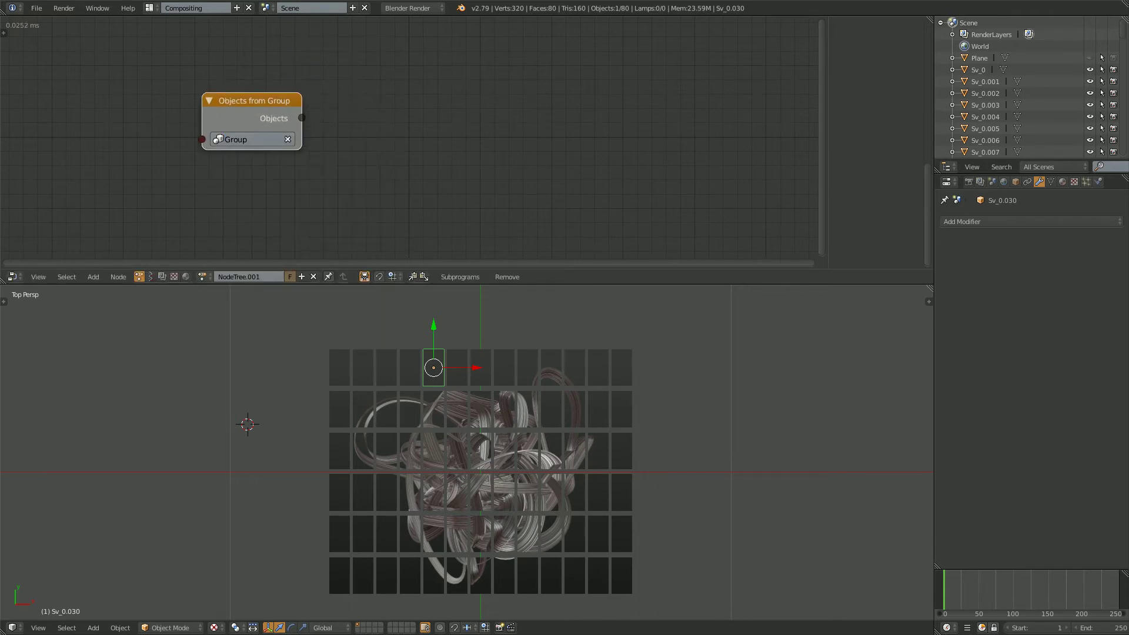
Add an Object Transforms Output node beside the group node and enable its X, Y and Z location.
scroll(470, 94, "up", 2)
mouse_move(412, 141)
middle_mouse_down()
mouse_move(404, 156)
mouse_move(409, 142)
middle_mouse_up()
key("shift+a")
left_click(408, 142)
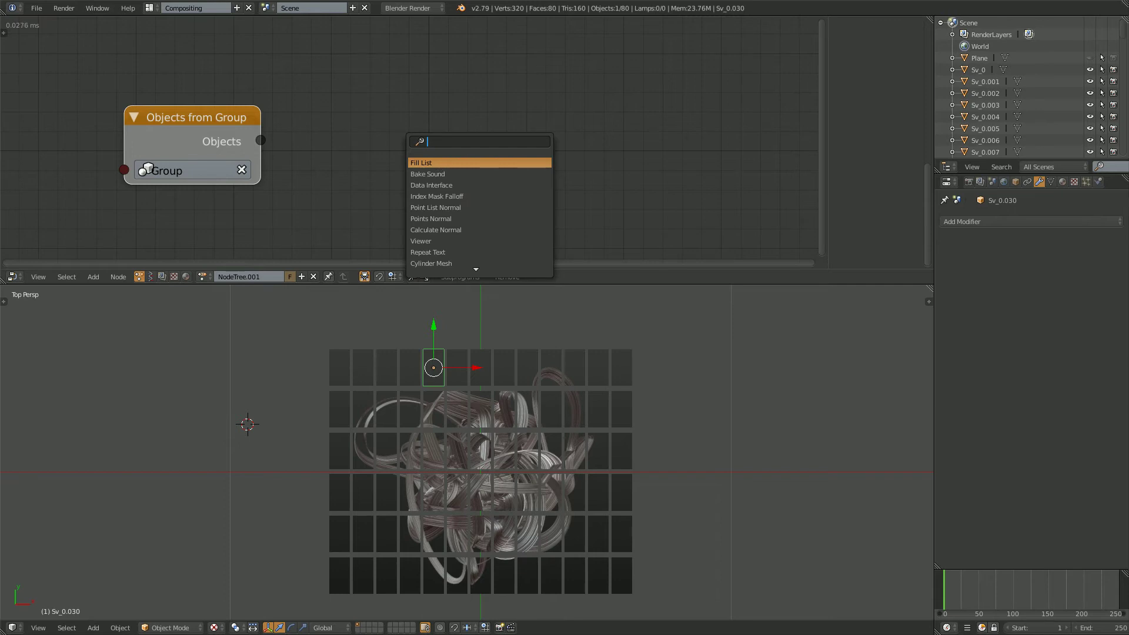
type("object t")
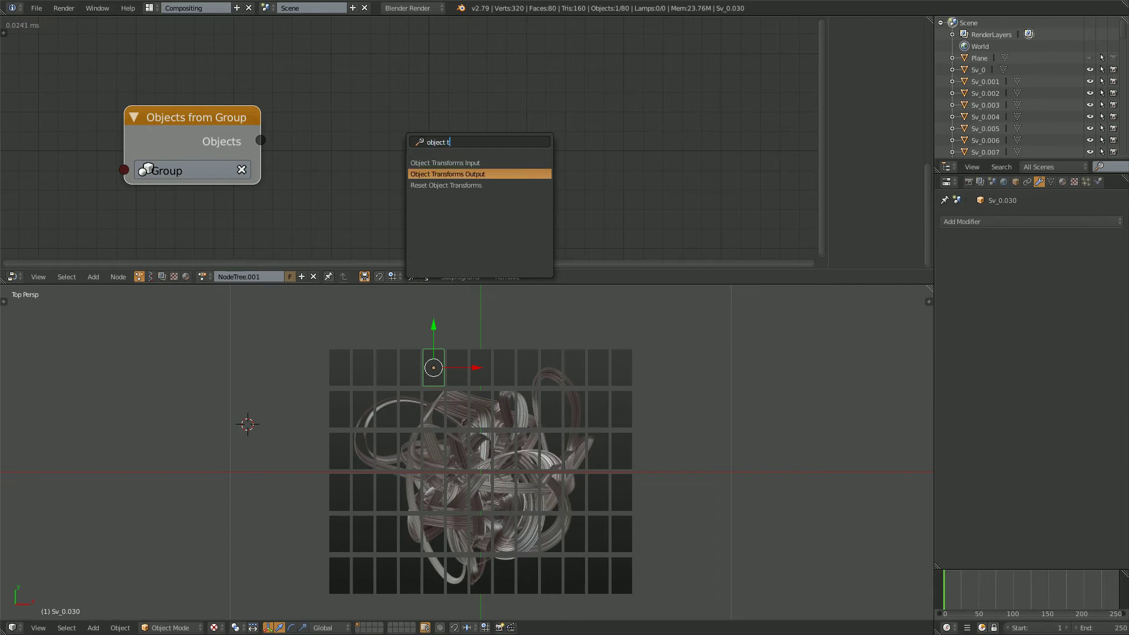
left_click(448, 174)
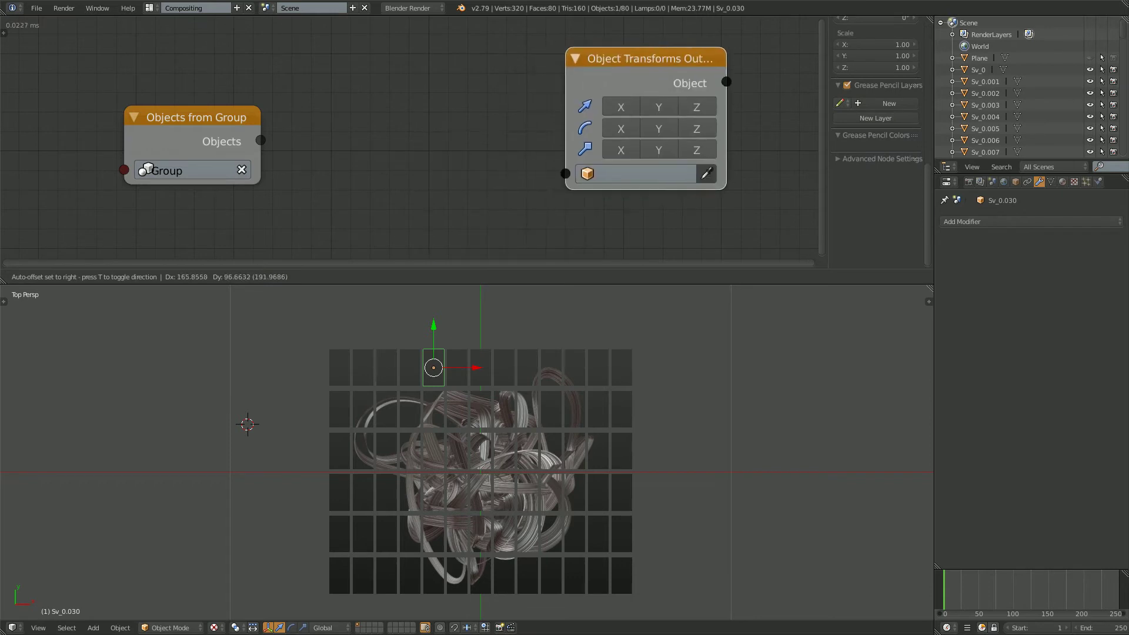
left_click(606, 79)
scroll(607, 78, "down", 1)
middle_click_drag(607, 78, 599, 75)
left_click_drag(598, 106, 668, 106)
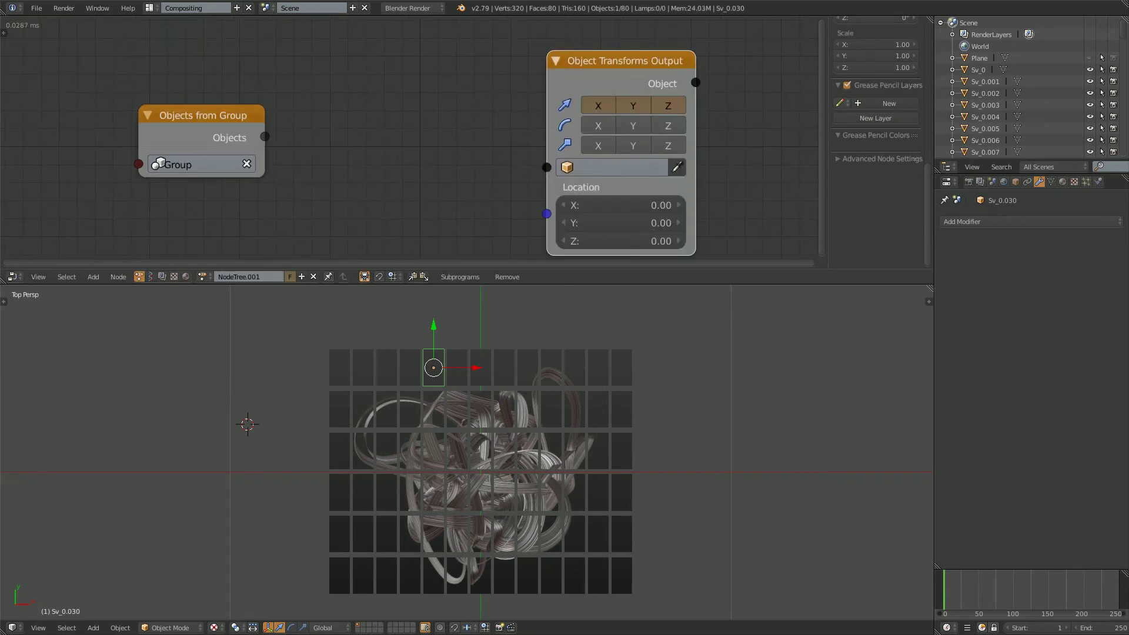
Select all the panels and store their current transforms as the Initial Transforms ID key.
left_click_drag(265, 136, 355, 158)
key("a")
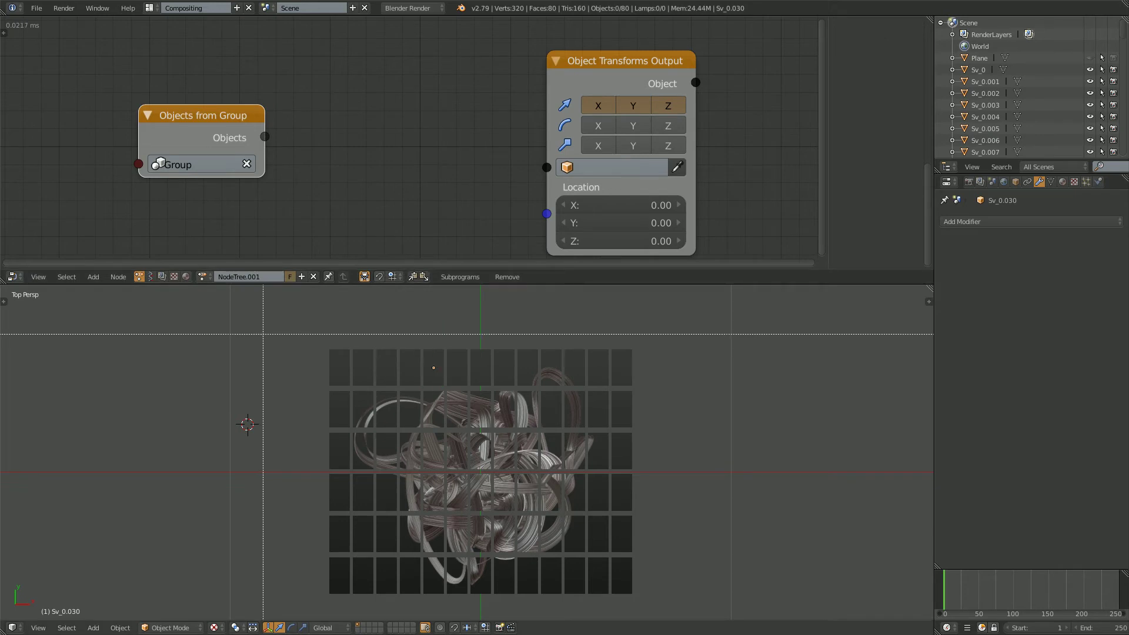
key("a")
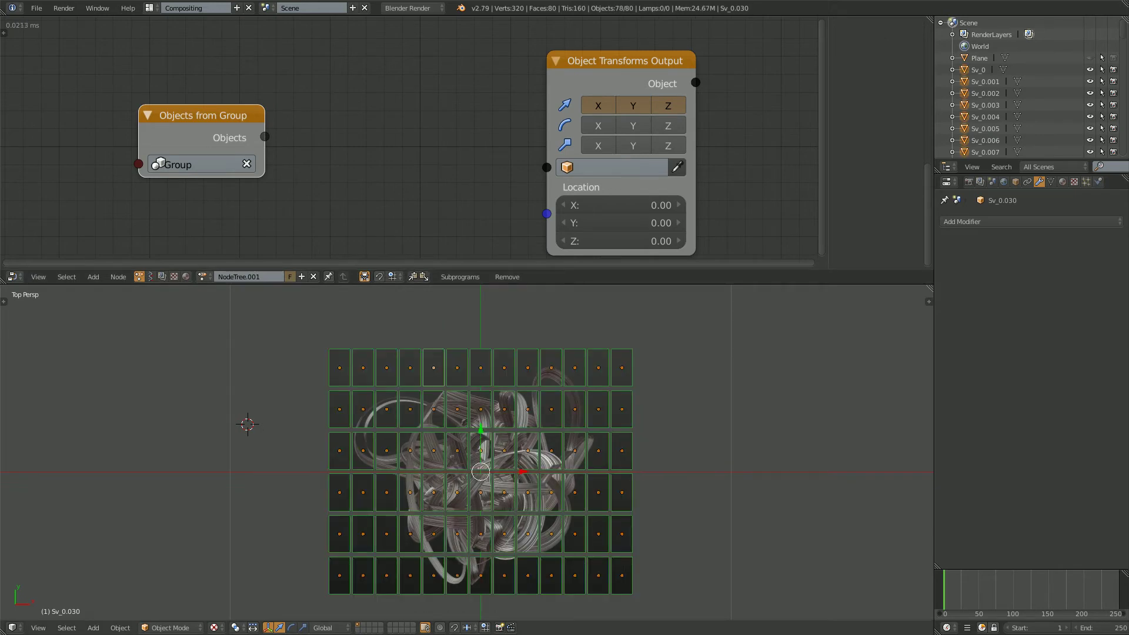
key("t")
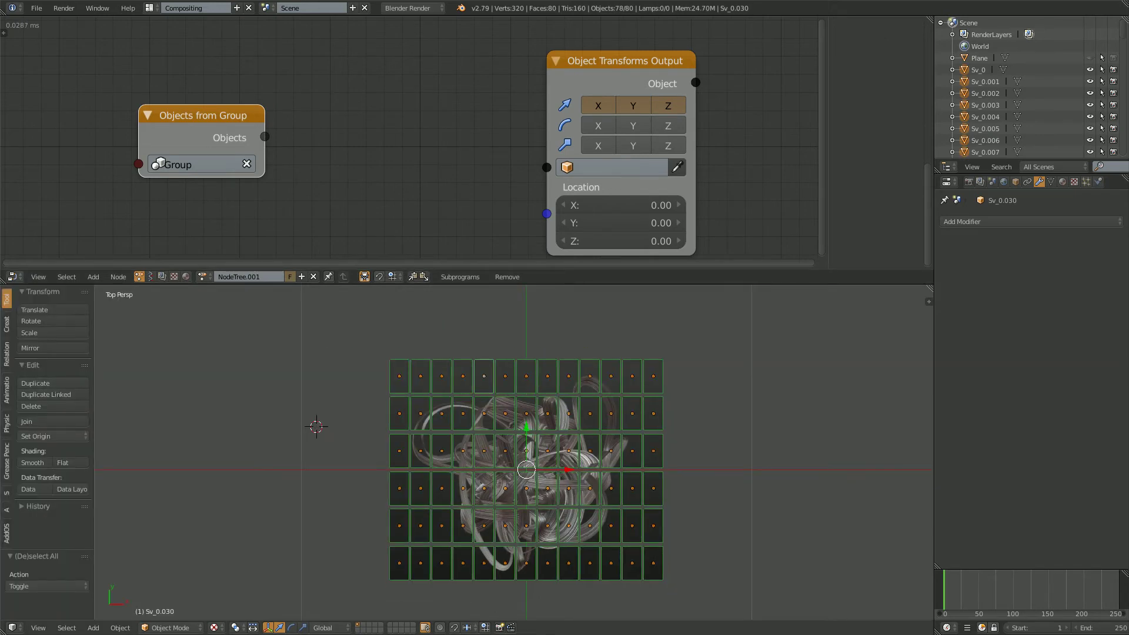
left_click(7, 509)
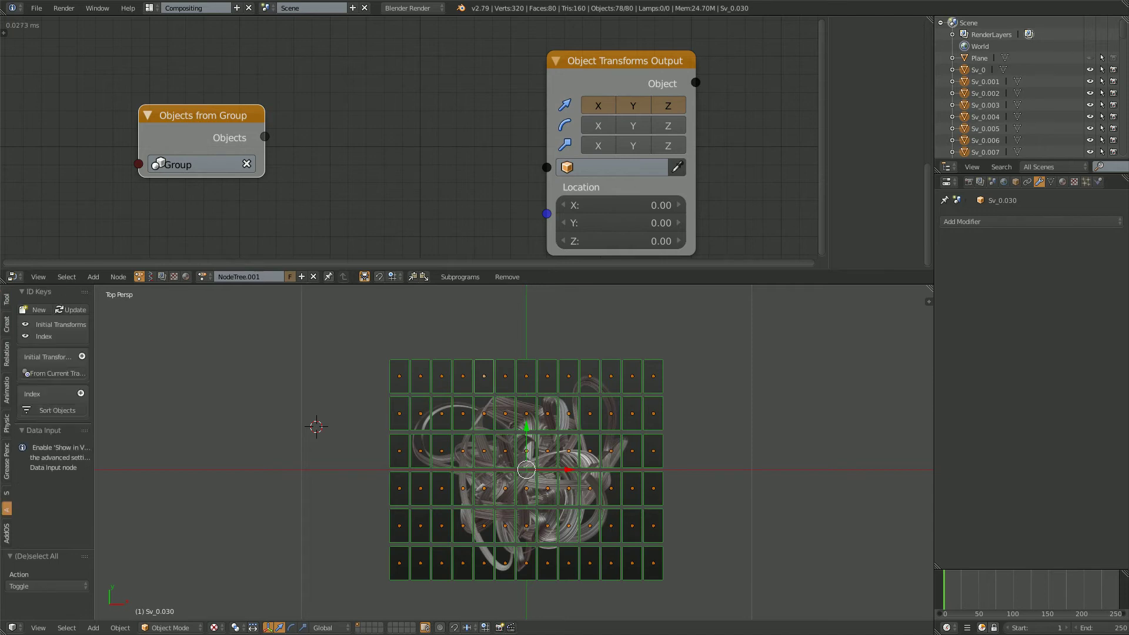
left_click_drag(94, 500, 183, 499)
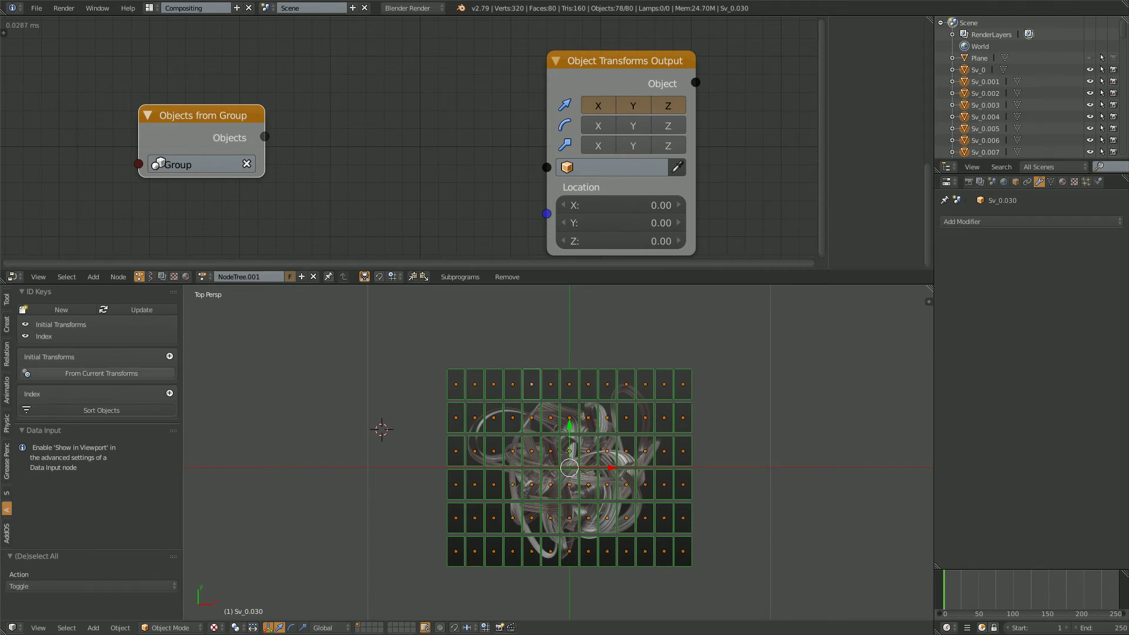
left_click(101, 374)
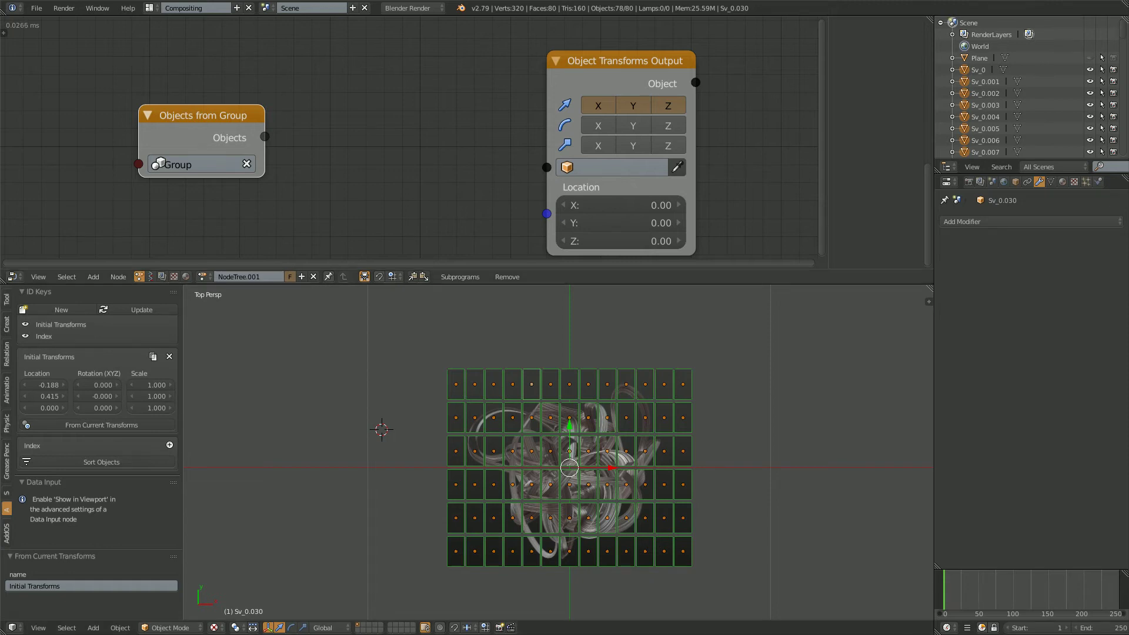
Link the group node's Objects output to the Object Transforms Output node and move the two nodes further apart.
middle_click_drag(400, 194, 395, 173)
left_click_drag(260, 116, 541, 146)
scroll(559, 451, "up", 1)
scroll(409, 143, "down", 1)
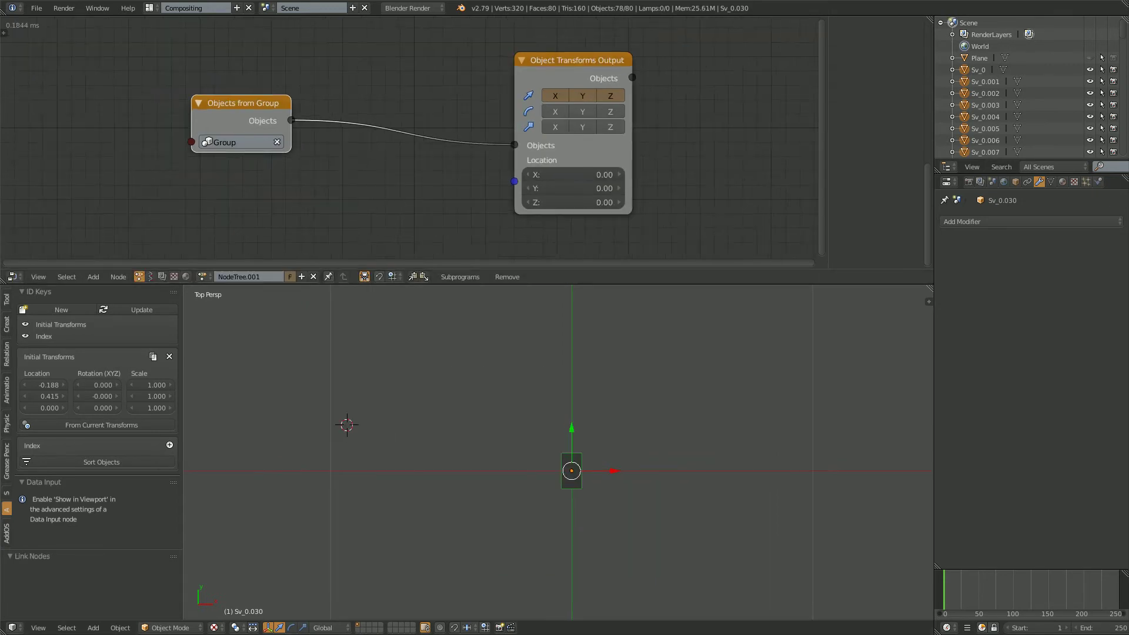
left_click_drag(238, 106, 173, 106)
scroll(558, 452, "up", 1)
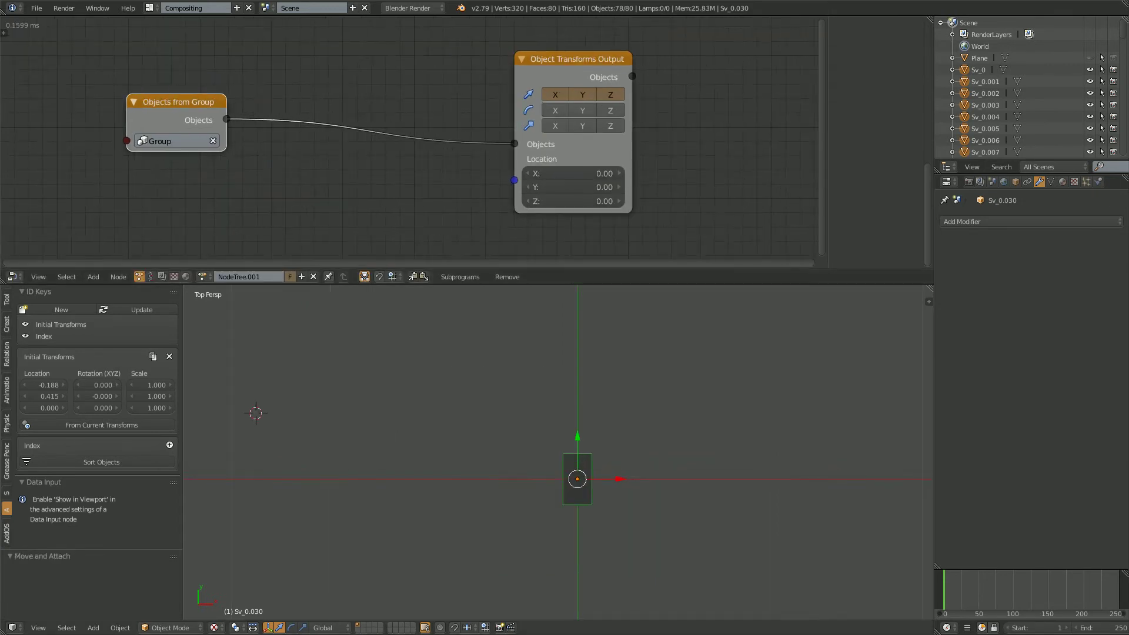
Add an Object ID Key node between the two nodes and set its key to Initial Transforms.
mouse_move(354, 98)
middle_mouse_down()
mouse_move(353, 113)
mouse_move(347, 104)
middle_mouse_up()
key("shift+a")
left_click(347, 104)
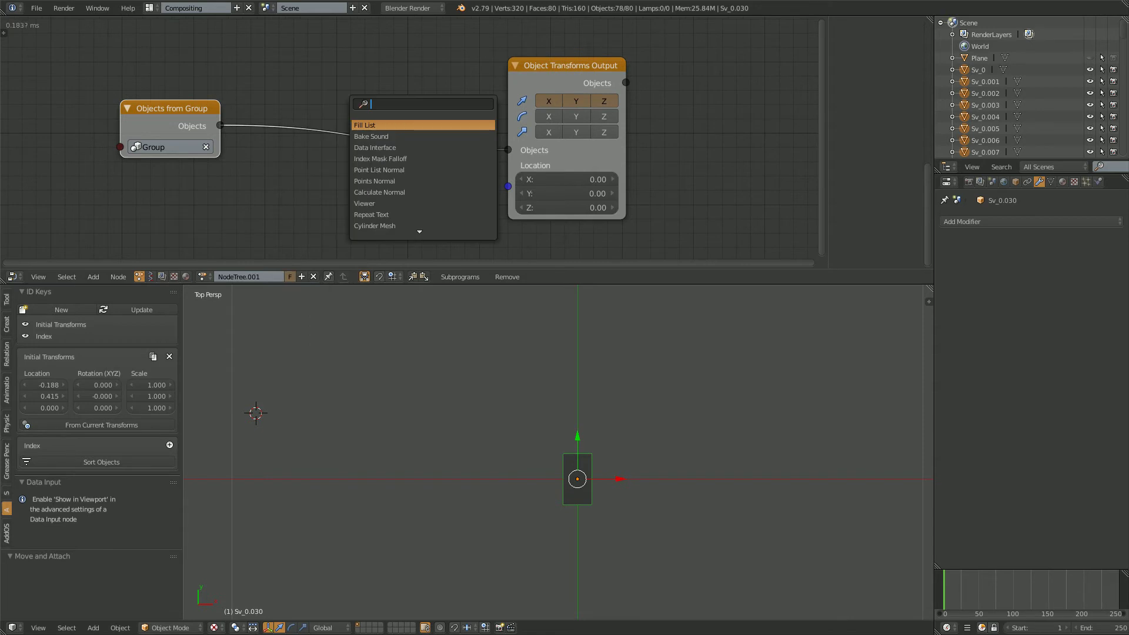
type("object id")
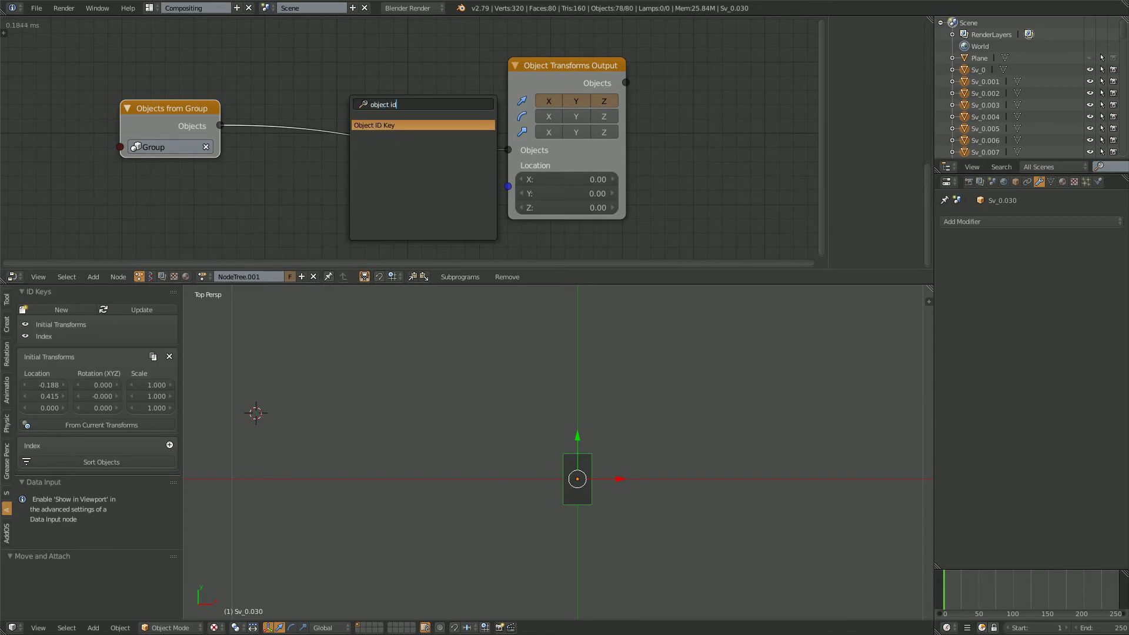
key("Return")
left_click(405, 75)
left_click(400, 97)
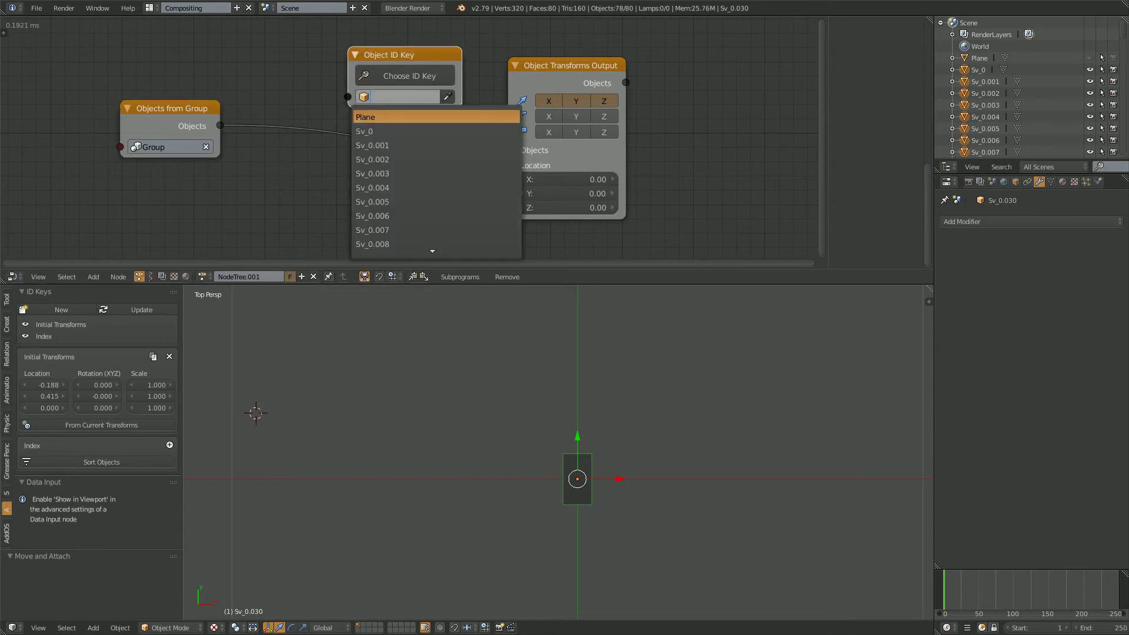
left_click(413, 77)
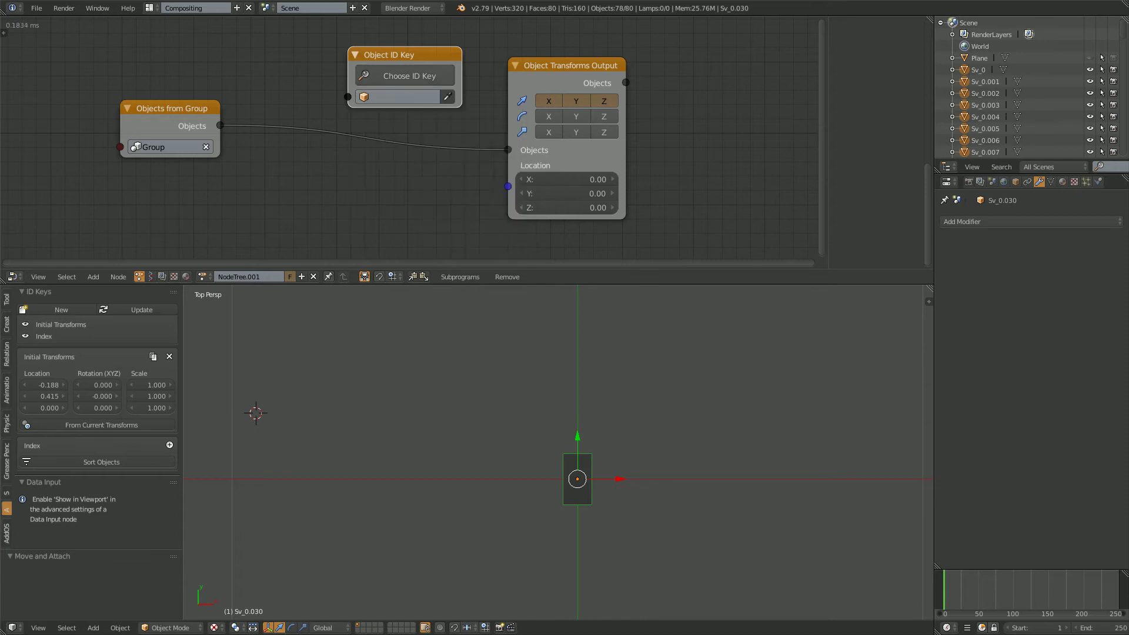
left_click(412, 77)
key("Return")
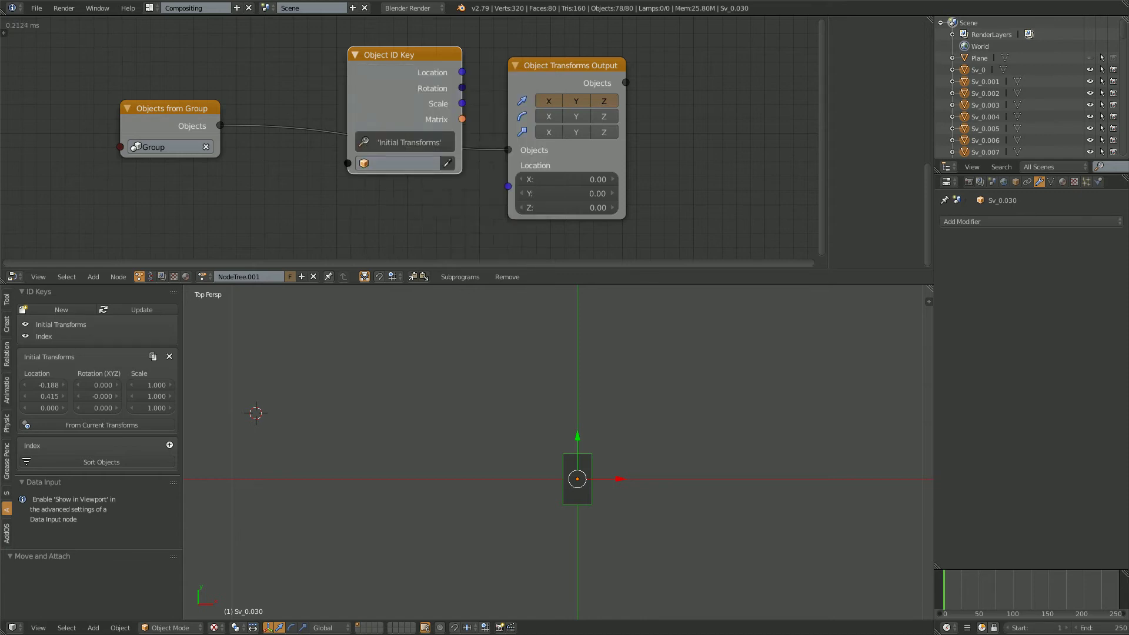
Feed the group's objects into the Object ID Key node and link its Locations output to the Object Transforms Output node's location input.
left_click_drag(397, 106, 366, 47)
middle_click_drag(411, 147, 392, 191)
scroll(394, 192, "down", 1)
left_click_drag(216, 172, 305, 152)
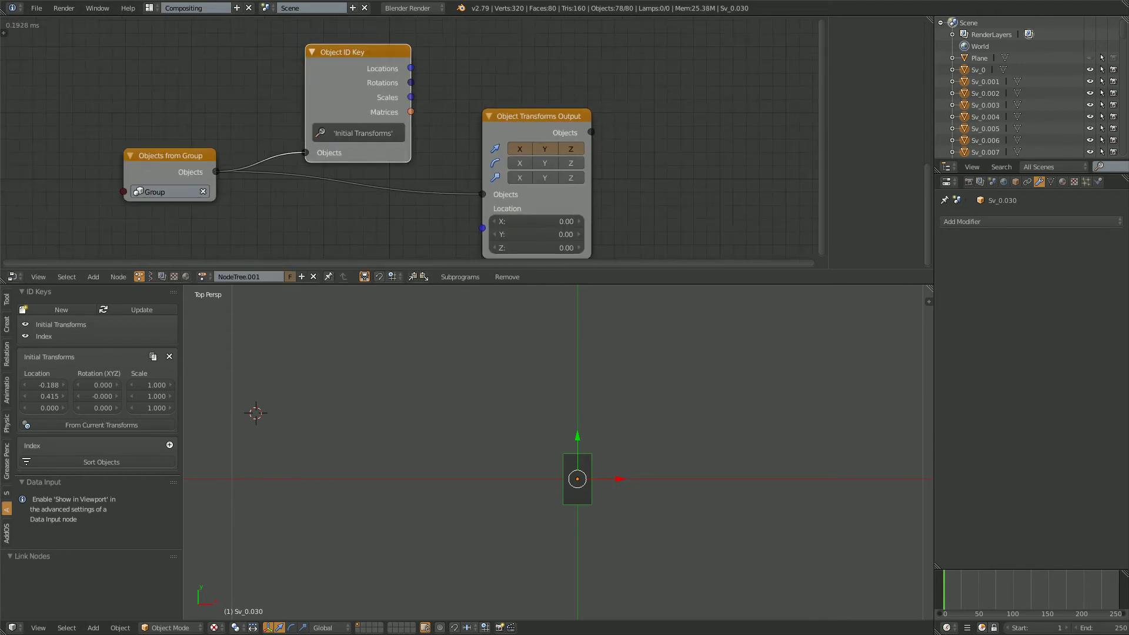
left_click_drag(538, 116, 578, 92)
left_click_drag(410, 68, 523, 204)
scroll(452, 429, "down", 2)
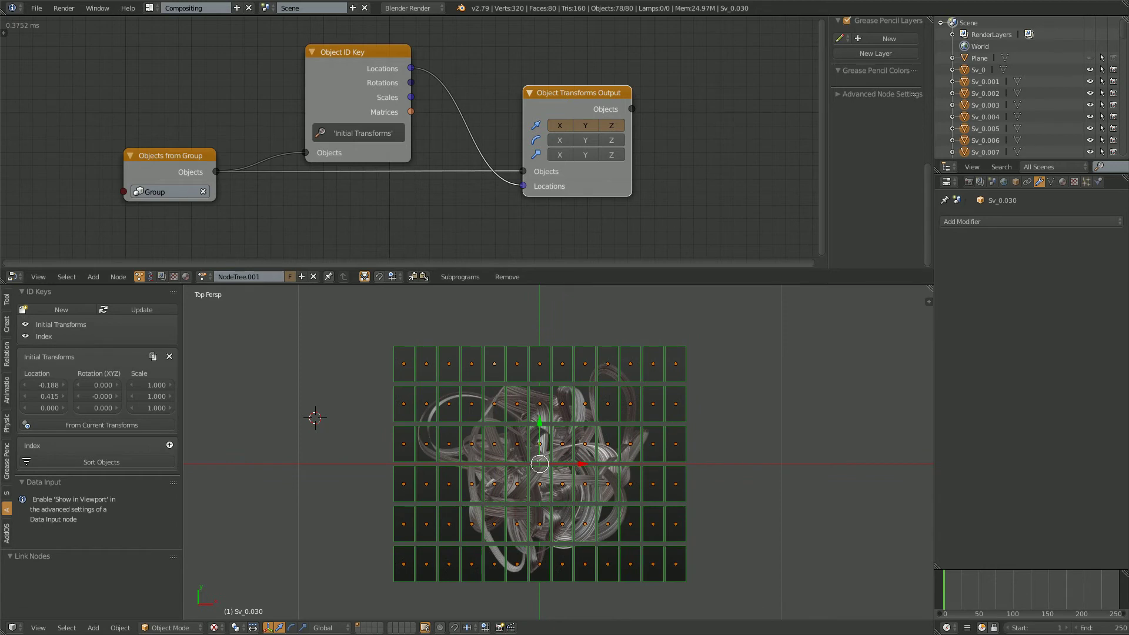
key("a")
scroll(556, 450, "up", 1)
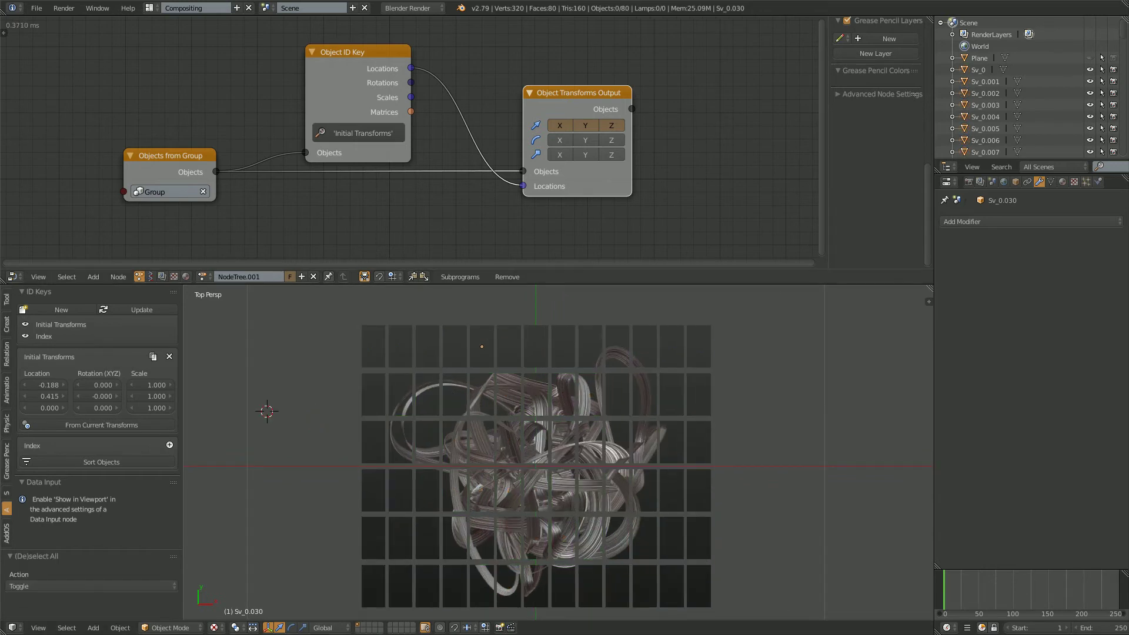
Make room before the Object Transforms Output node, hiding the node editor's sidebar, and save the file.
middle_click_drag(565, 97, 579, 91)
left_click_drag(587, 87, 702, 94)
middle_click_drag(400, 129, 284, 129)
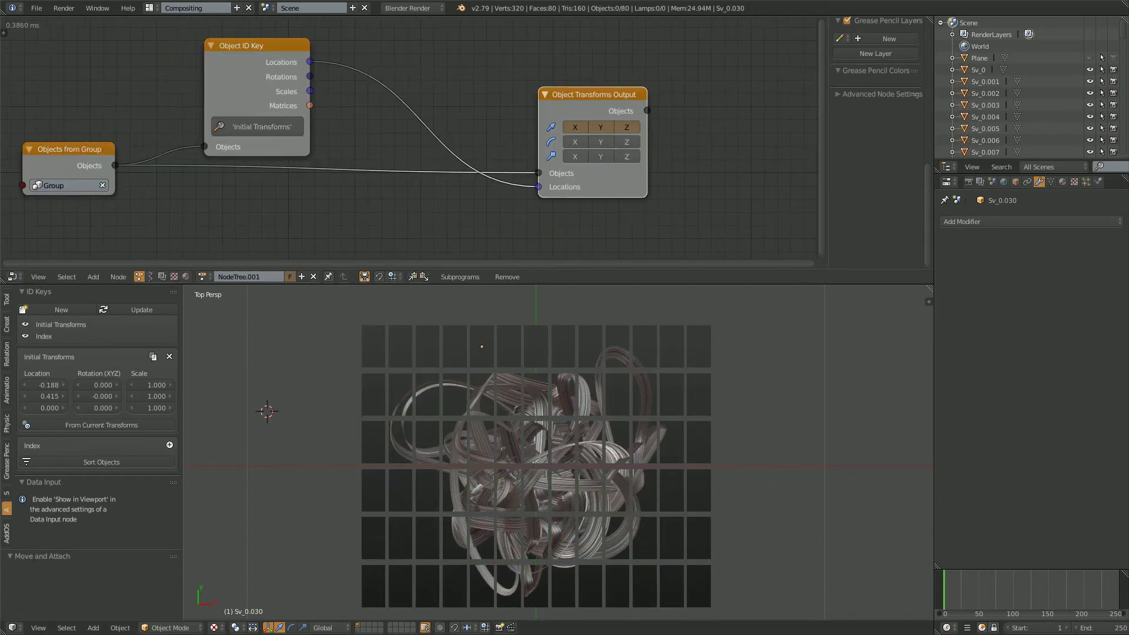
left_click_drag(591, 94, 674, 96)
key("n")
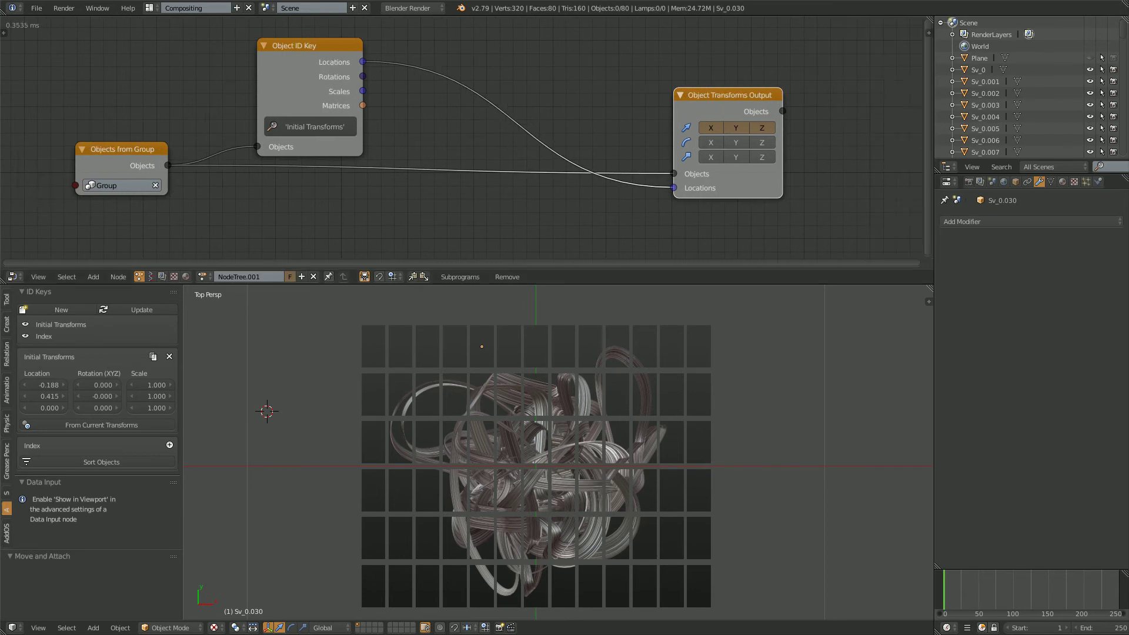
middle_click_drag(687, 97, 656, 108)
left_click_drag(687, 108, 738, 105)
key("ctrl+s")
key("Return")
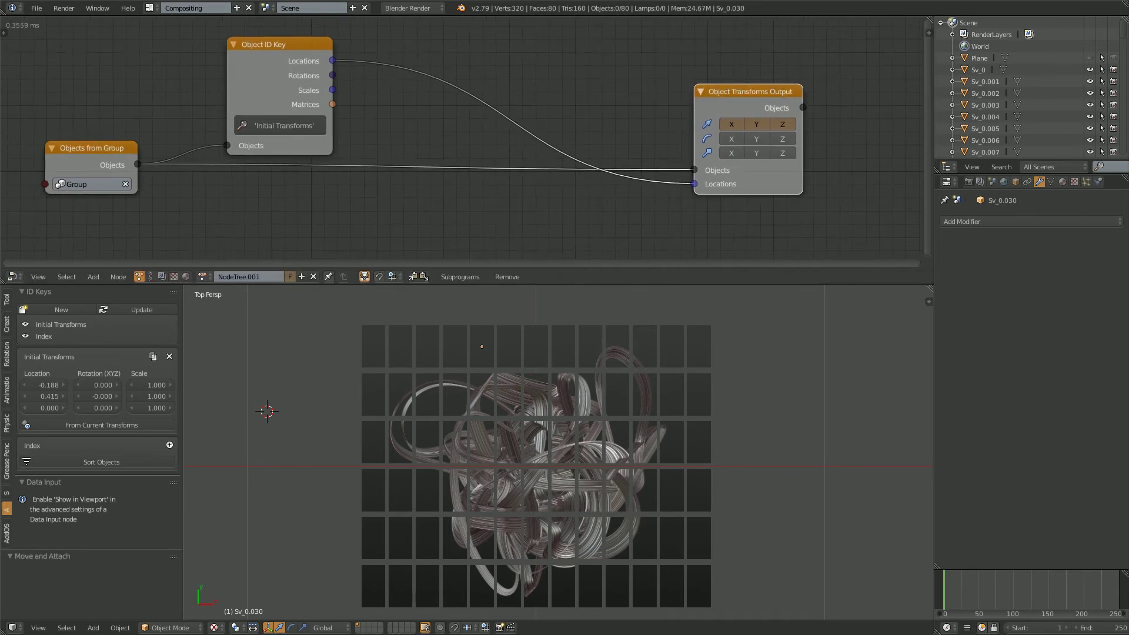
Add an Offset Vectors node below the existing links and enlarge the node editor area to show it fully.
middle_click_drag(682, 118, 677, 115)
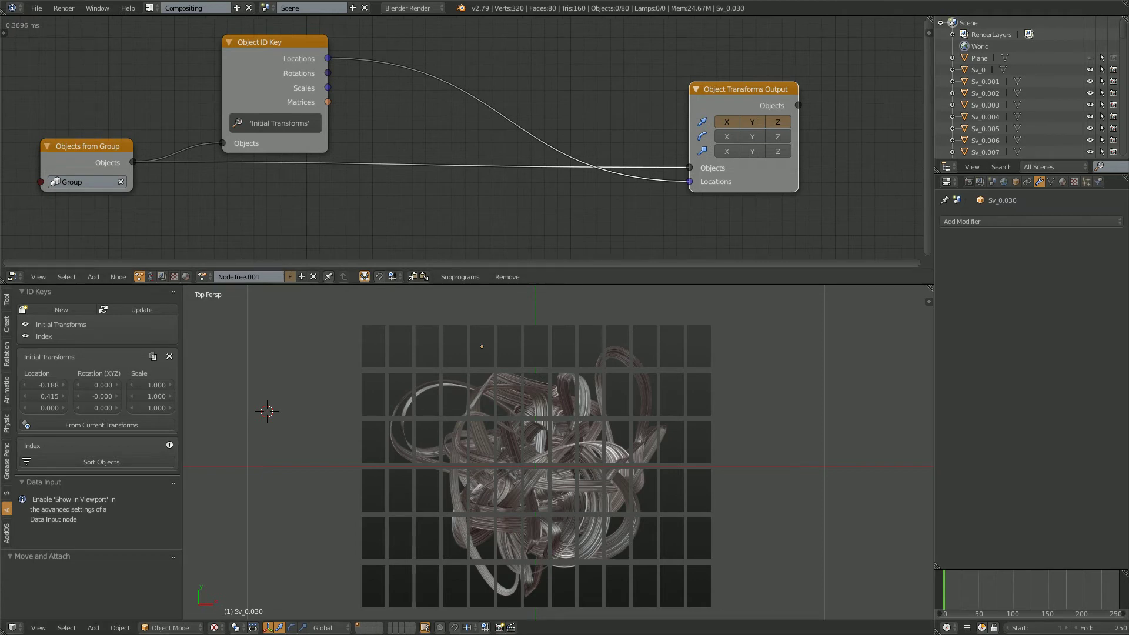
left_click_drag(735, 90, 758, 90)
middle_click_drag(757, 90, 762, 97)
key("shift+a")
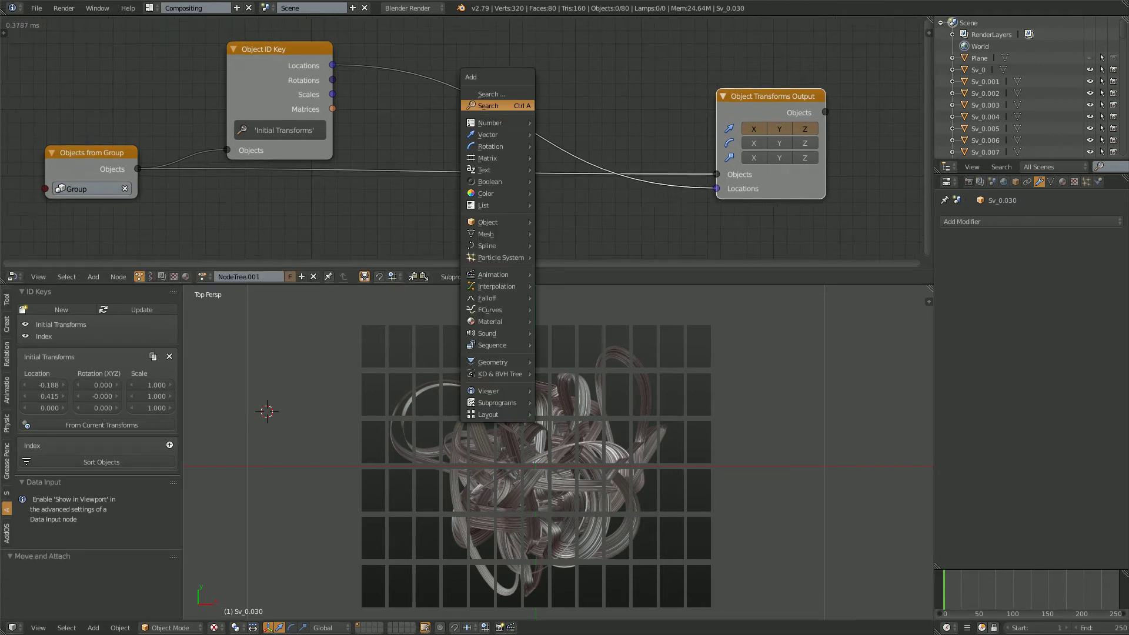
left_click(520, 106)
type("vector o")
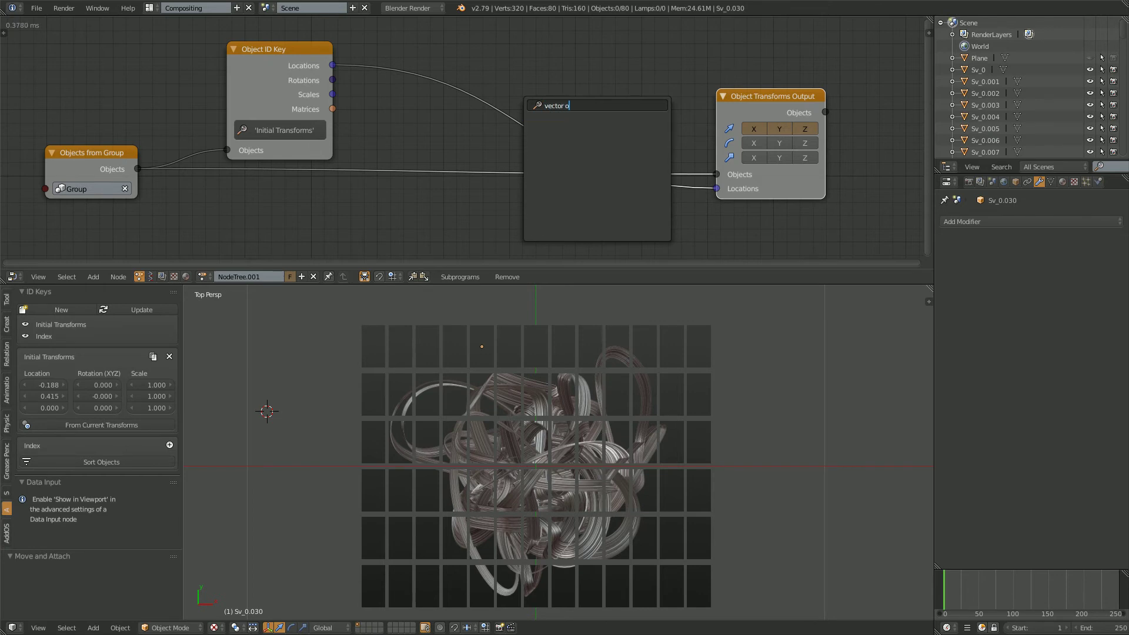
key("ctrl+a")
type("offset")
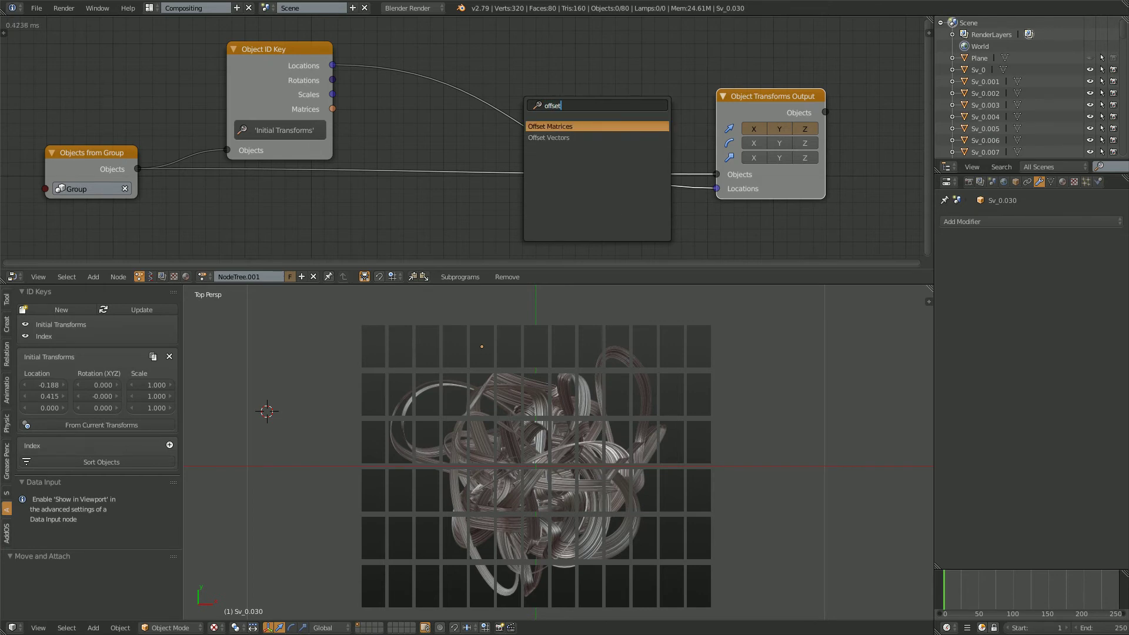
key("Down")
key("Return")
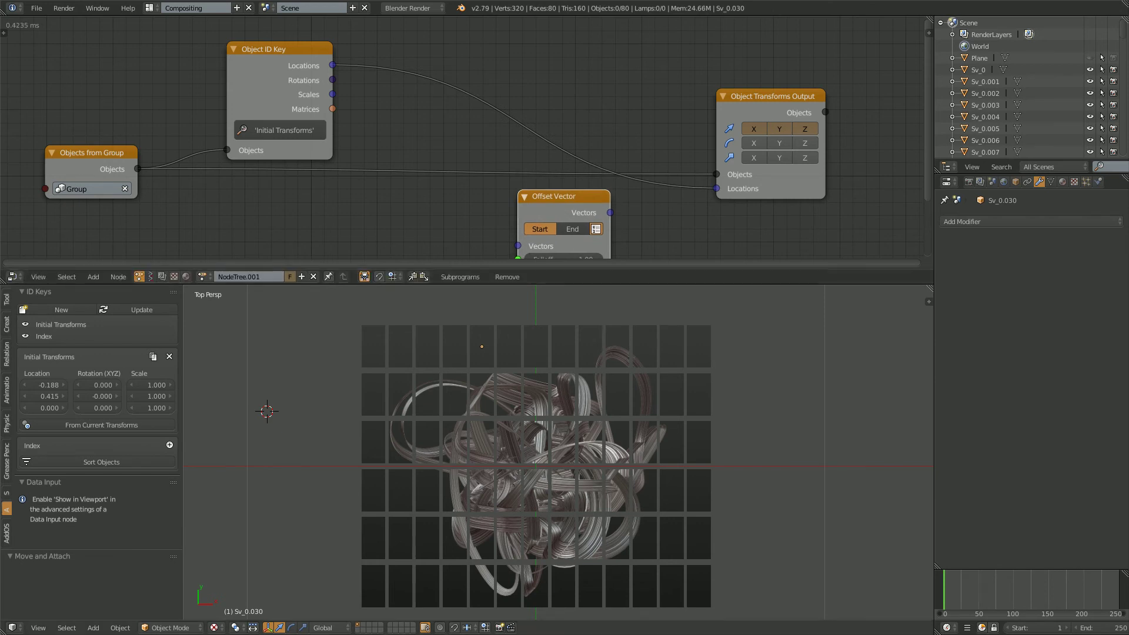
left_click_drag(529, 285, 529, 358)
middle_click_drag(529, 294, 522, 250)
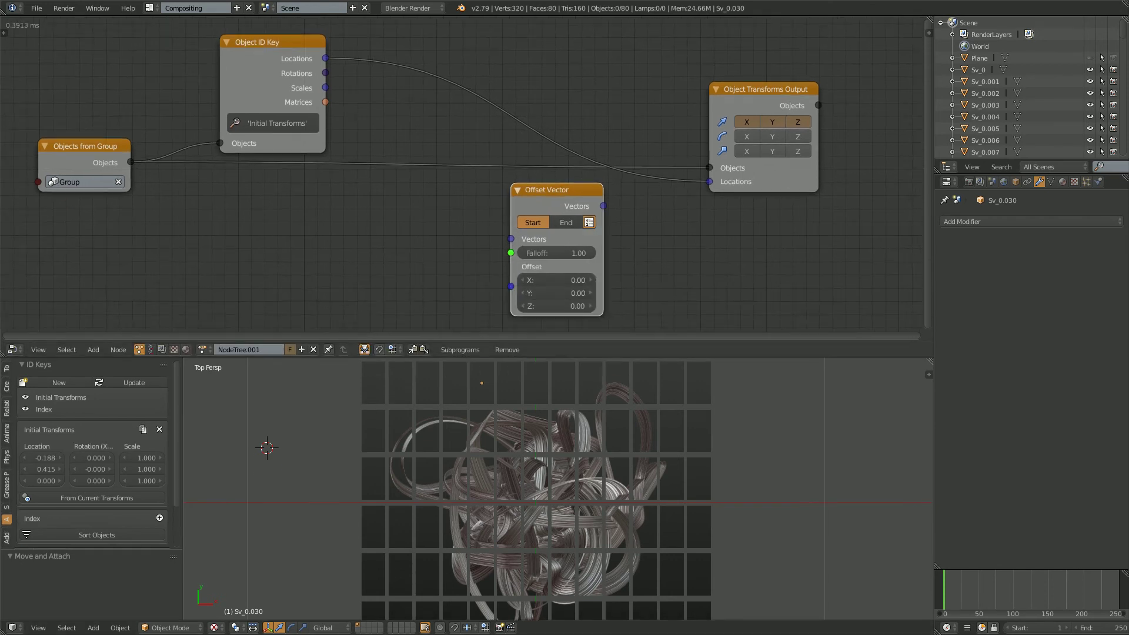
Route the Object ID Key node's Locations through the Offset Vector node into the Object Transforms Output node's Locations.
mouse_move(326, 58)
left_mouse_down()
mouse_move(374, 80)
mouse_move(344, 66)
left_mouse_up()
mouse_move(762, 90)
left_mouse_down()
mouse_move(776, 87)
mouse_move(776, 99)
left_mouse_up()
middle_click_drag(555, 287, 583, 266)
left_click_drag(352, 38, 538, 218)
left_click_drag(630, 185, 752, 170)
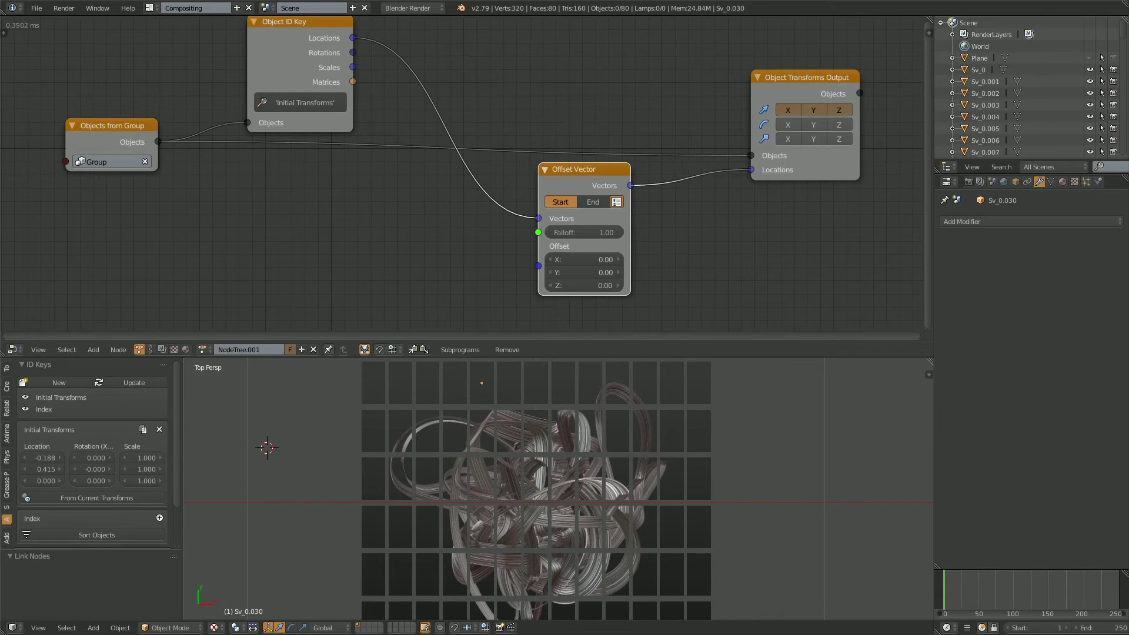
Add a Random Vector node, switch it to output a list and connect its Vectors to the Offset Vector node's offset.
middle_click_drag(752, 170, 767, 158)
key("ctrl+a")
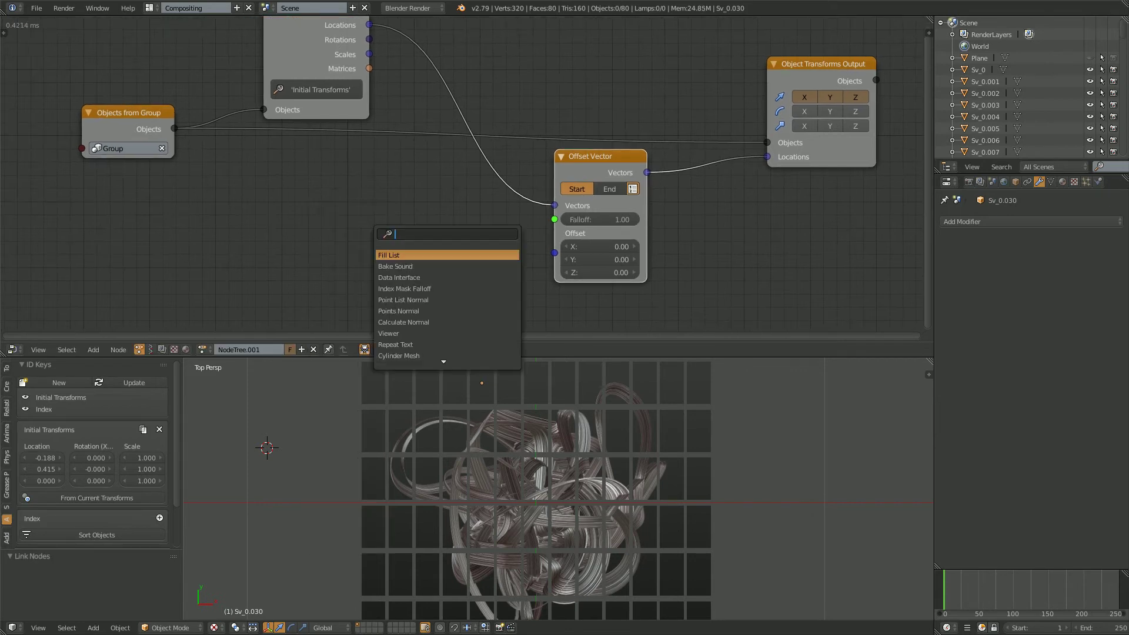
type("random vec")
key("Return")
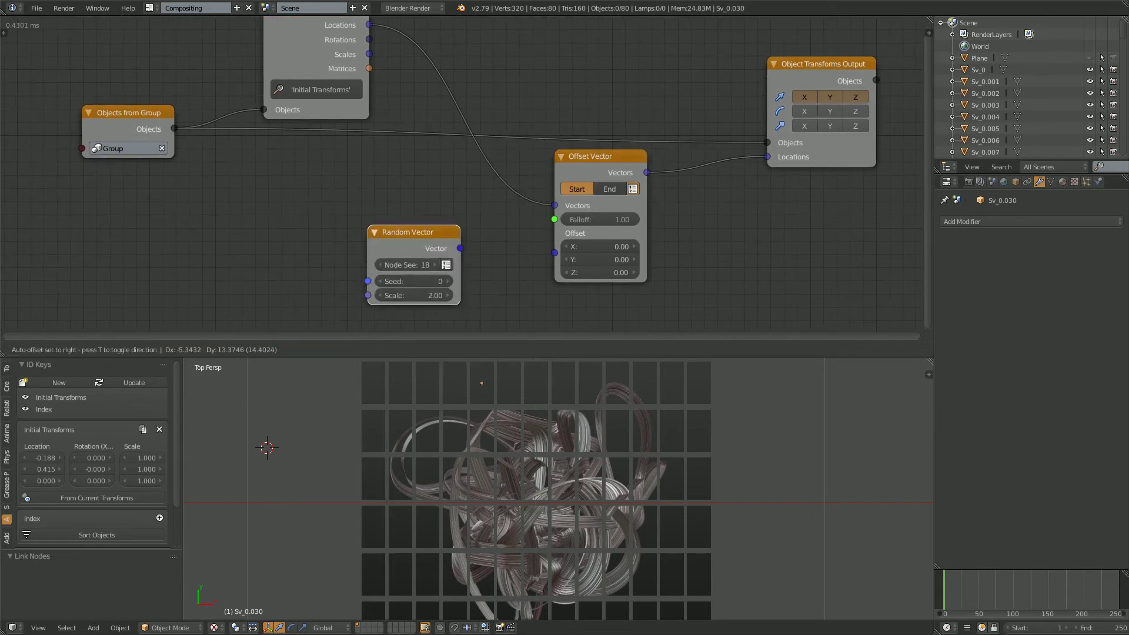
left_click(364, 216)
left_click(442, 256)
left_click_drag(457, 239, 554, 253)
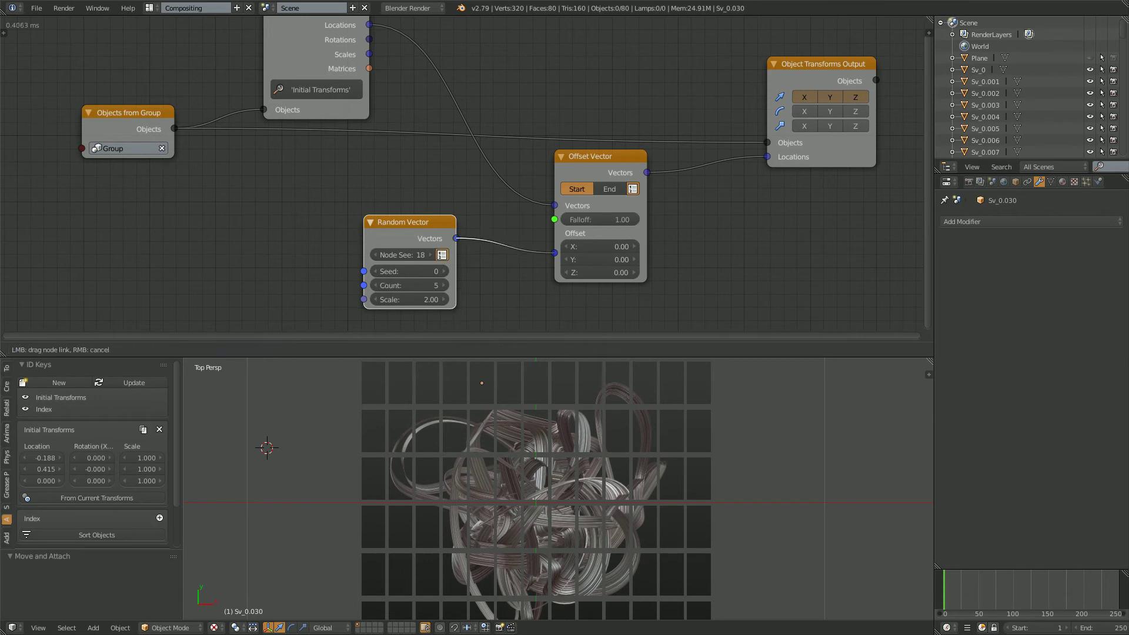
Set the Random Vector node's Count to 81 and its Scale to -0.04.
left_click_drag(410, 300, 376, 299)
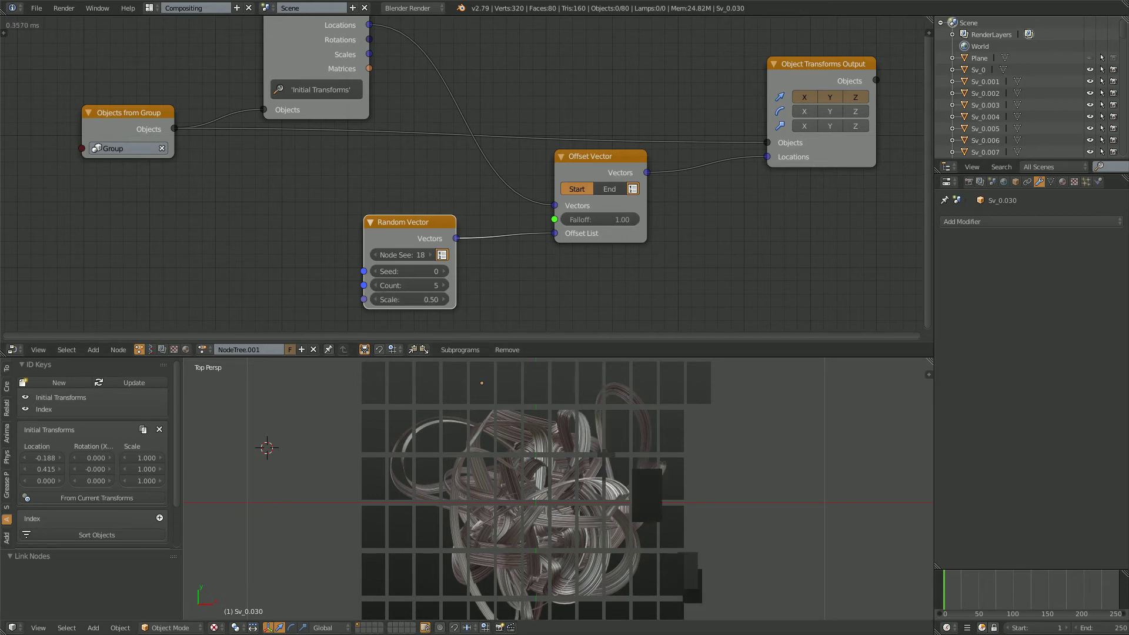
middle_click_drag(410, 294, 375, 270)
left_click_drag(375, 262, 388, 262)
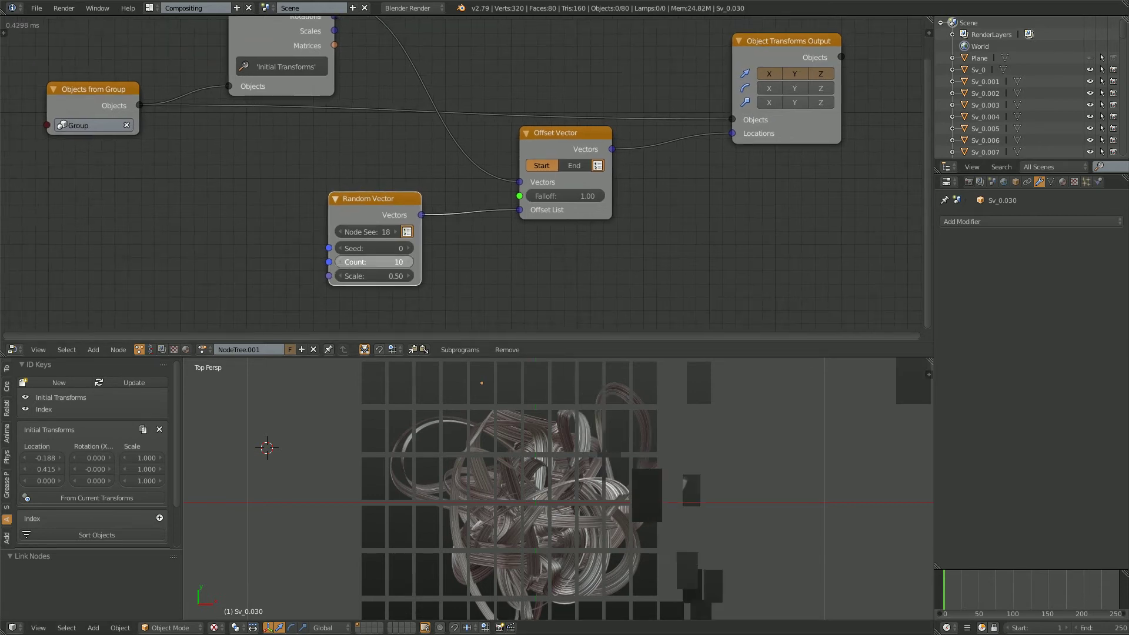
scroll(374, 262, "up", 20, "ctrl")
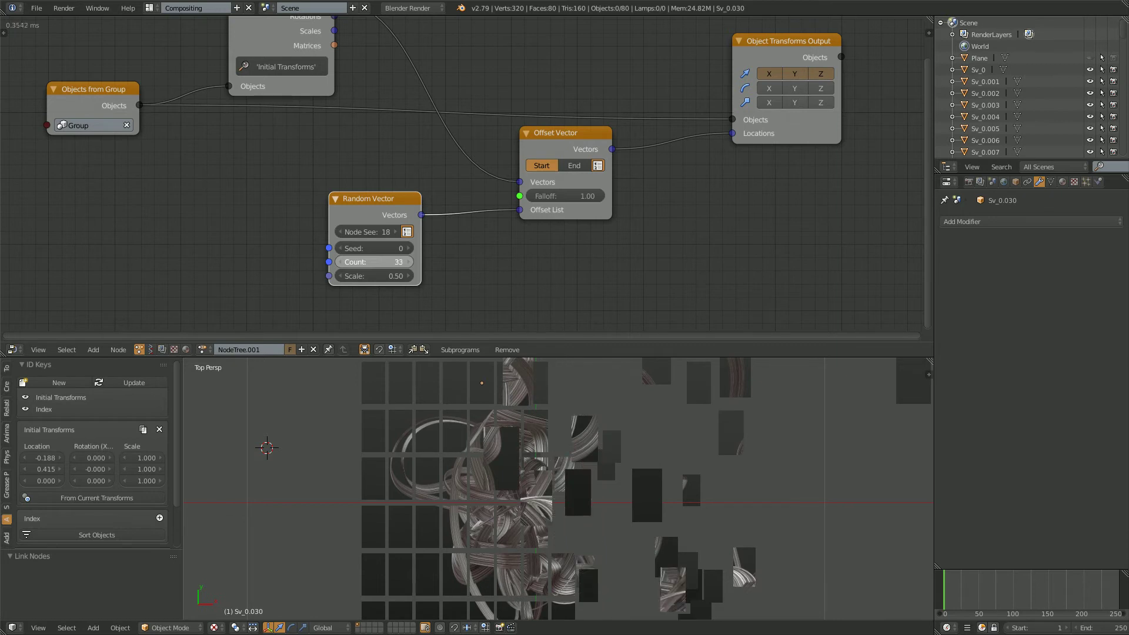
scroll(374, 262, "up", 20, "ctrl")
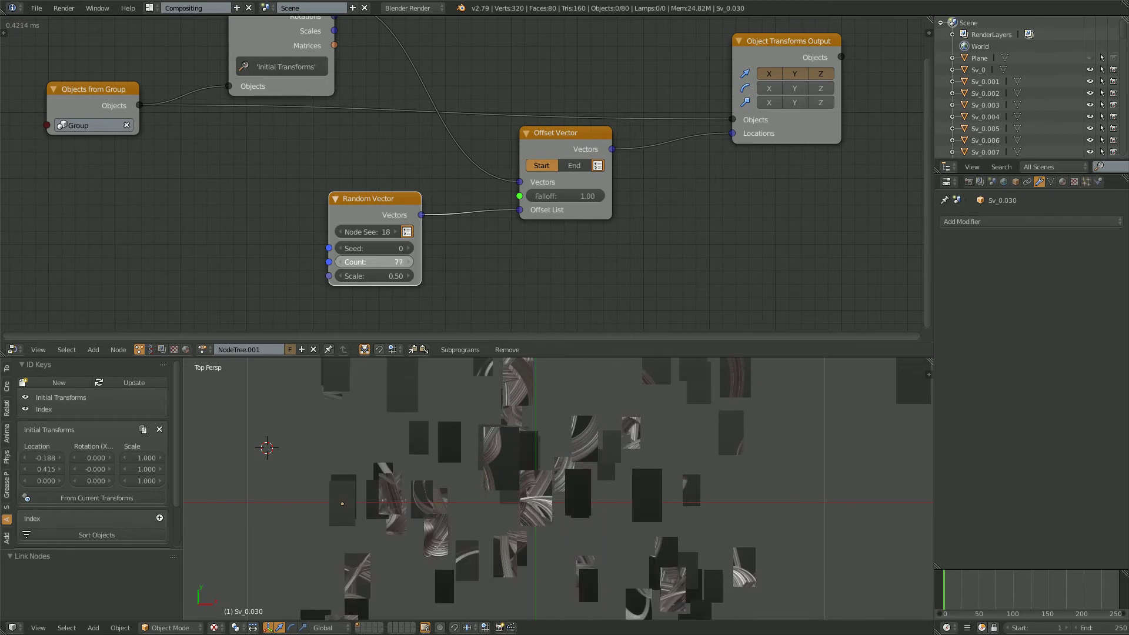
scroll(374, 275, "down", 20, "ctrl")
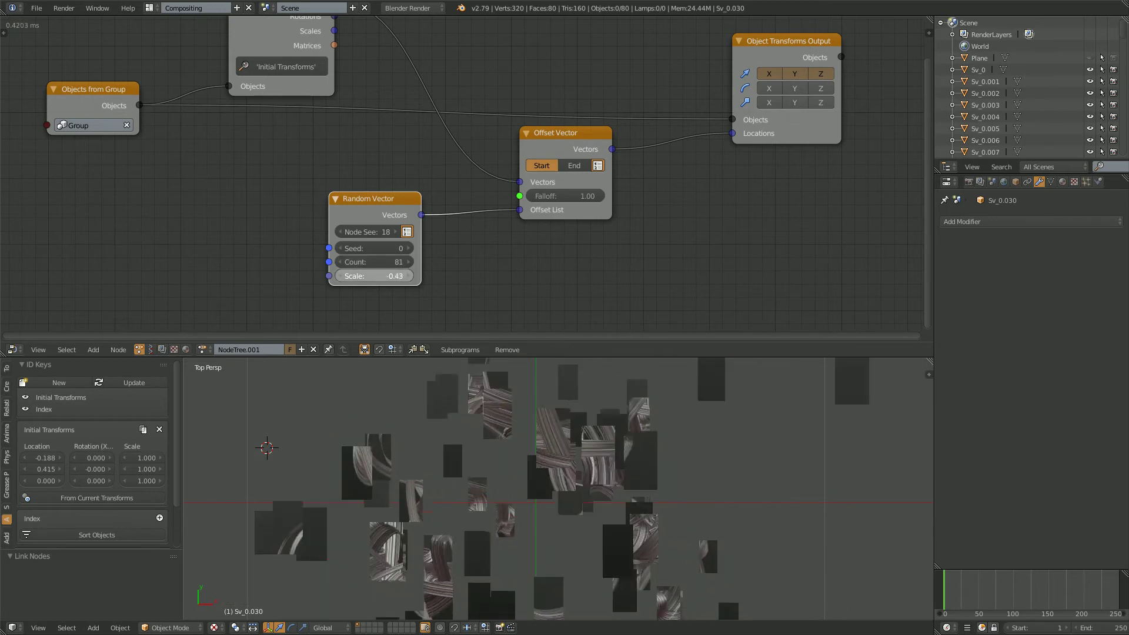
scroll(374, 276, "down", 3, "ctrl")
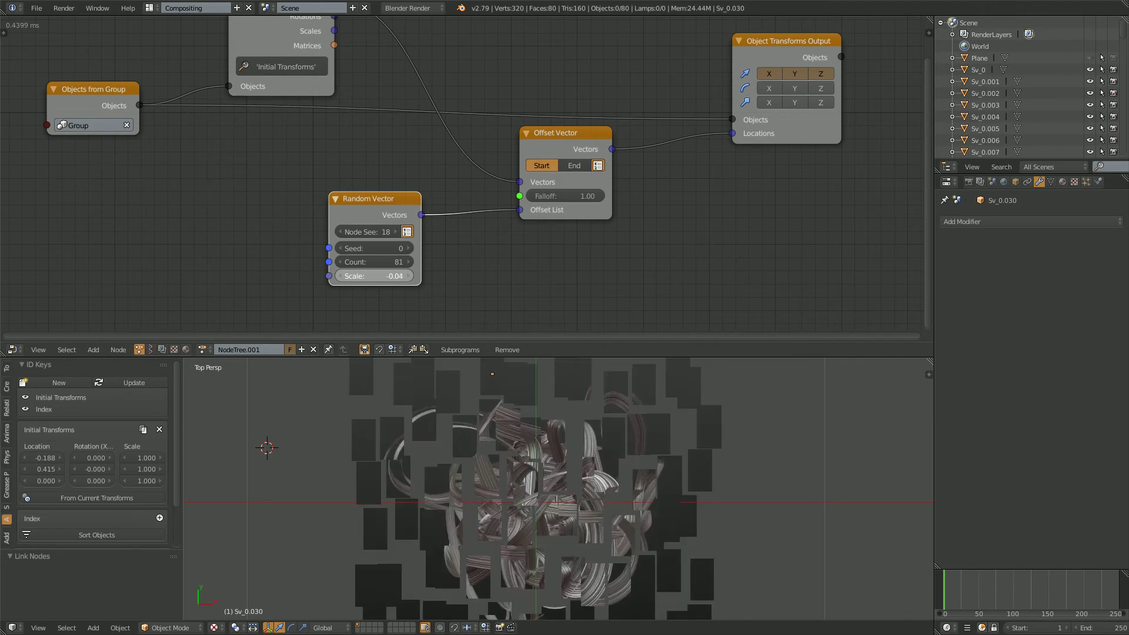
Enable Ambient Occlusion in the 3D view's shading settings and save the file.
key("n")
scroll(876, 487, "down", 8)
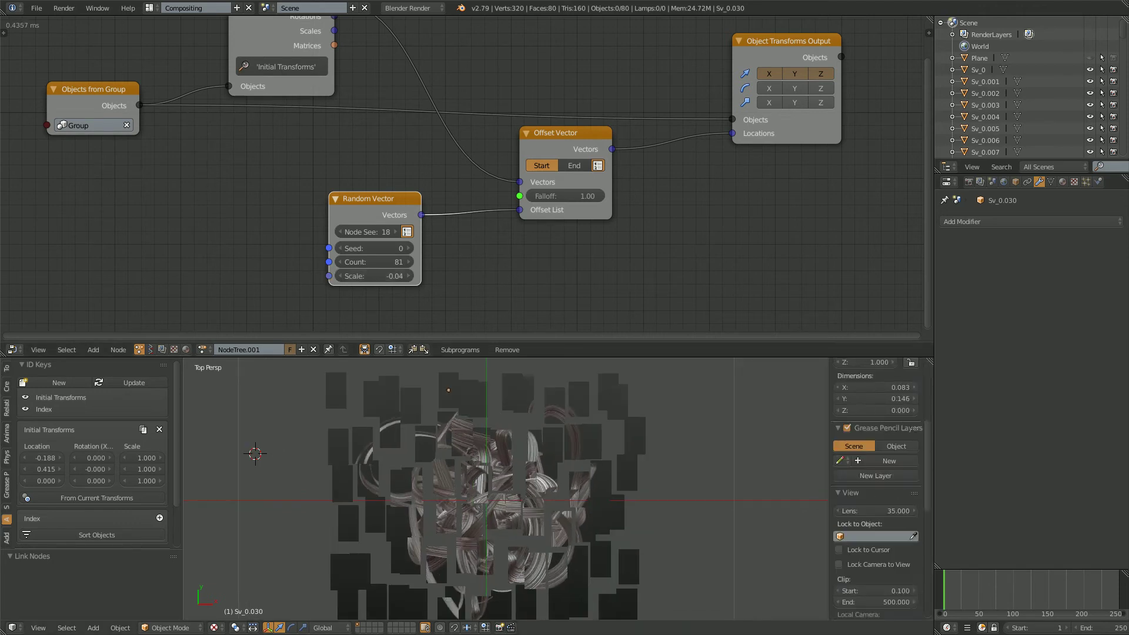
left_click(839, 565)
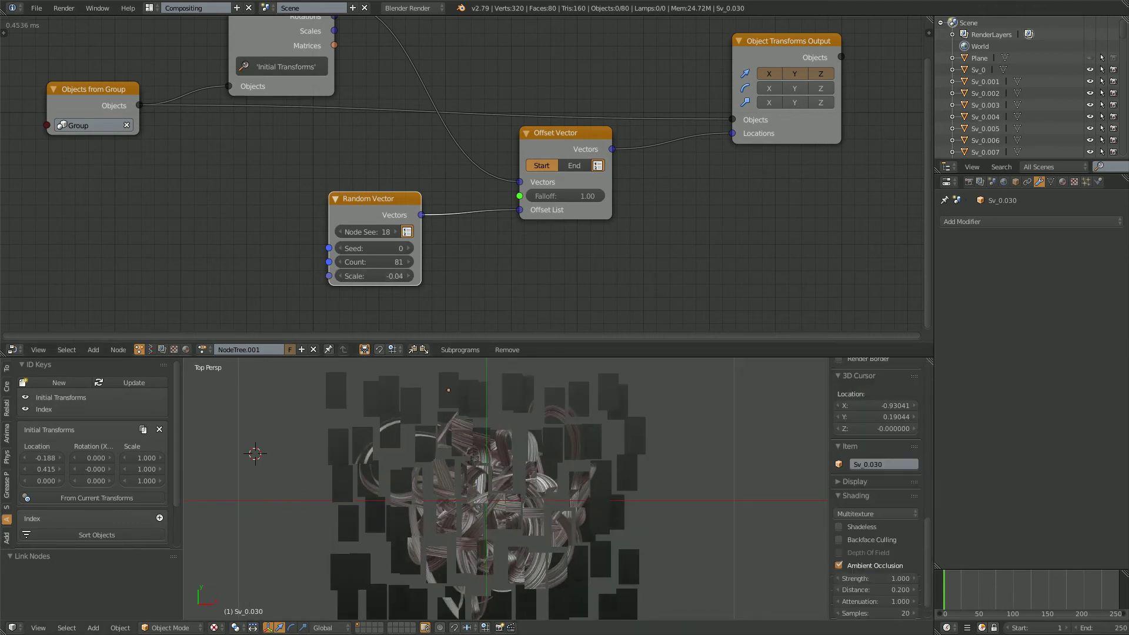
scroll(506, 488, "down", 2)
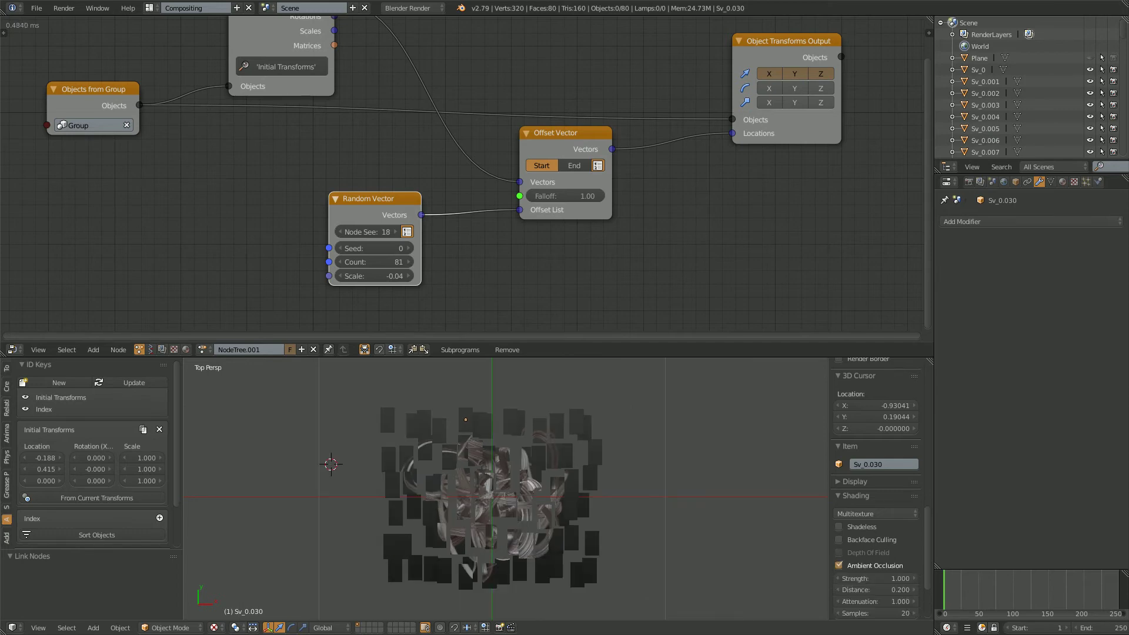
scroll(547, 426, "up", 2)
middle_click_drag(505, 511, 532, 519)
scroll(473, 464, "down", 3)
key("ctrl+s")
left_click(533, 519)
Make room around the Random Vector node, then add a Get List Length node fed by the Objects from Group node's Objects.
middle_click_drag(418, 165, 416, 213)
scroll(405, 217, "down", 2)
mouse_move(464, 177)
middle_mouse_down()
mouse_move(517, 168)
mouse_move(474, 184)
middle_mouse_up()
scroll(467, 184, "up", 2)
left_click_drag(432, 234, 455, 225)
middle_click_drag(465, 218, 491, 200)
scroll(462, 176, "up", 1)
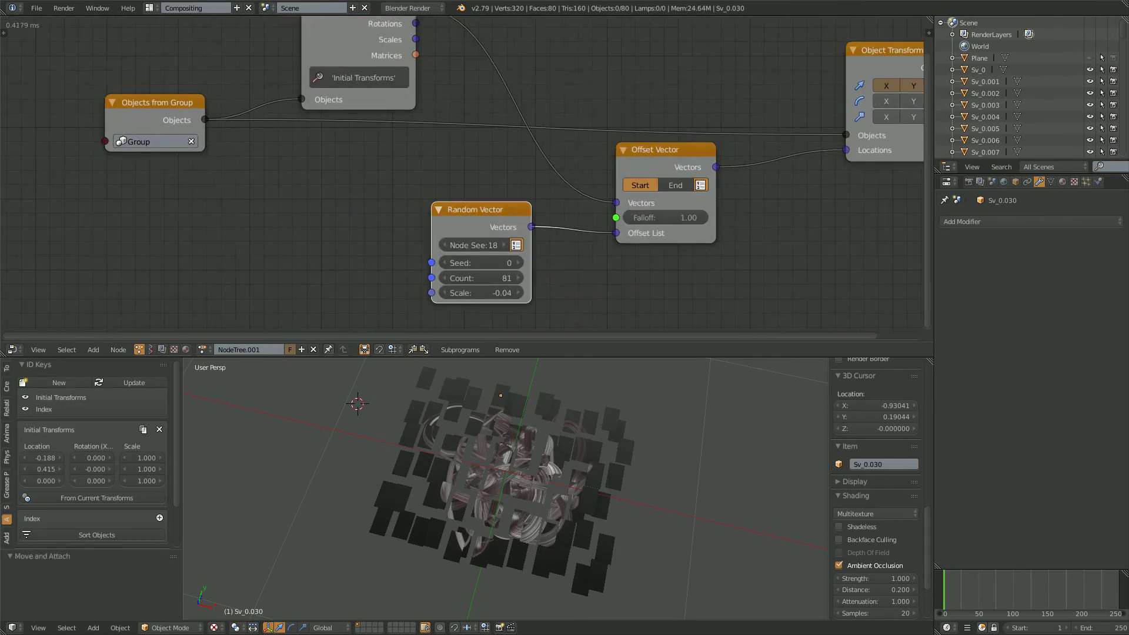
key("ctrl+a")
type("list l")
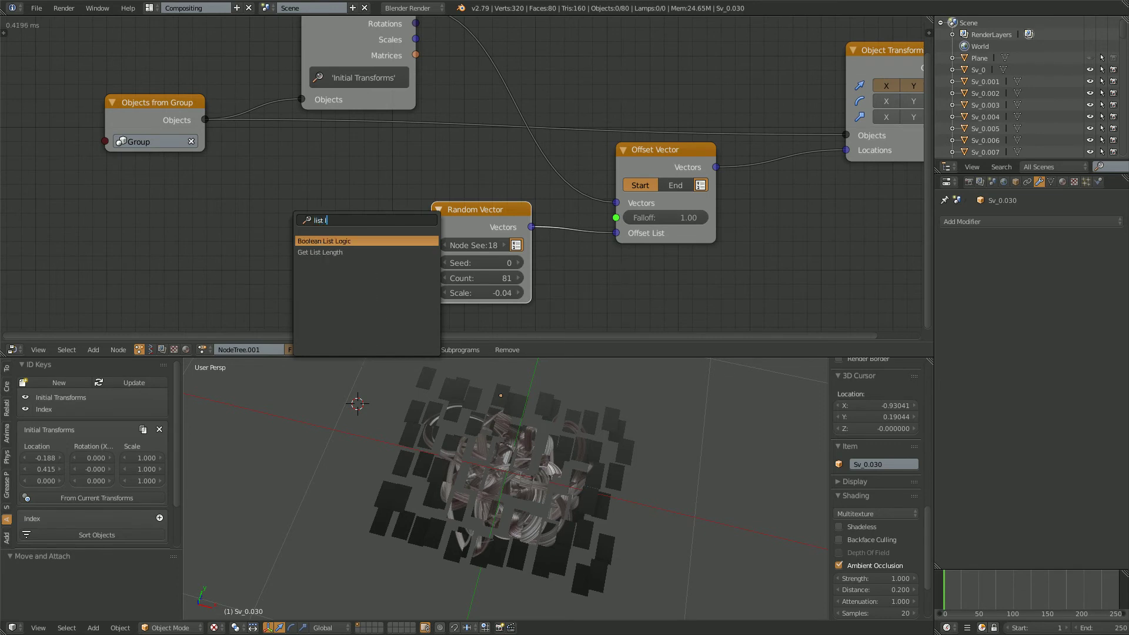
key("Down")
key("Return")
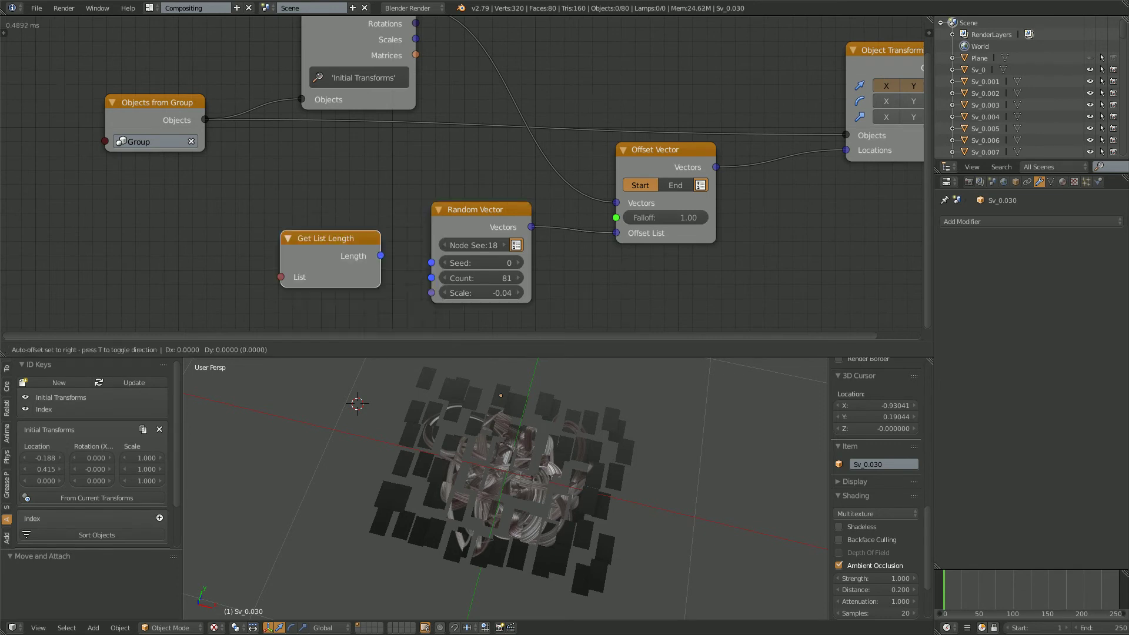
left_click(89, 185)
left_click_drag(144, 104, 124, 196)
left_click_drag(87, 229, 87, 229)
Add a Viewer node above the links and connect Get List Length's Length to it to check the object count.
key("space")
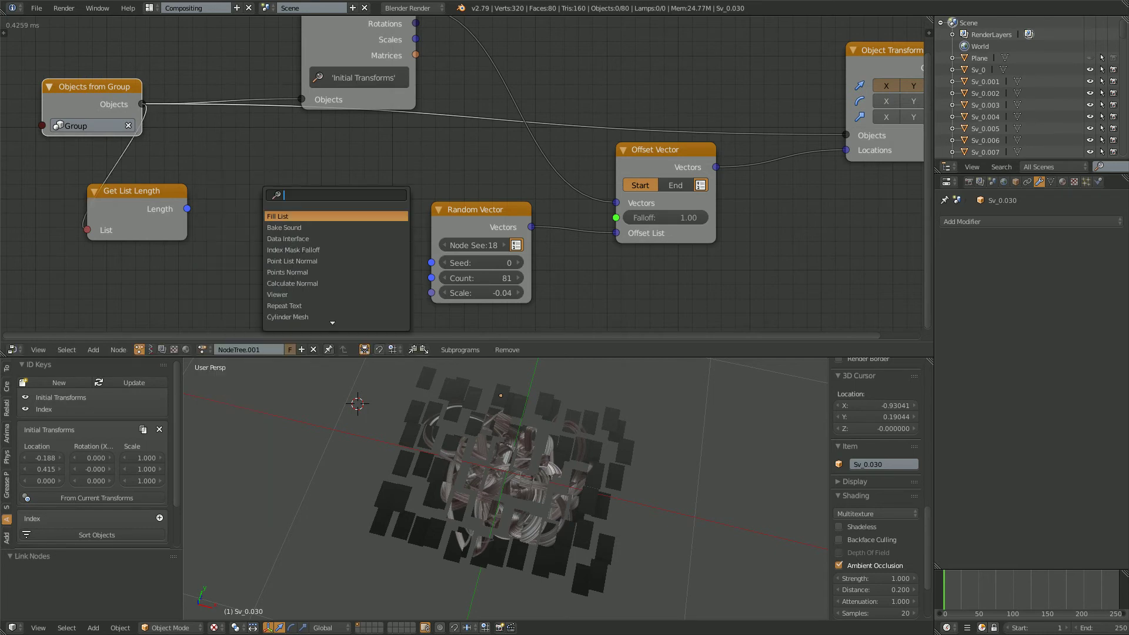
type("viewer")
key("Return")
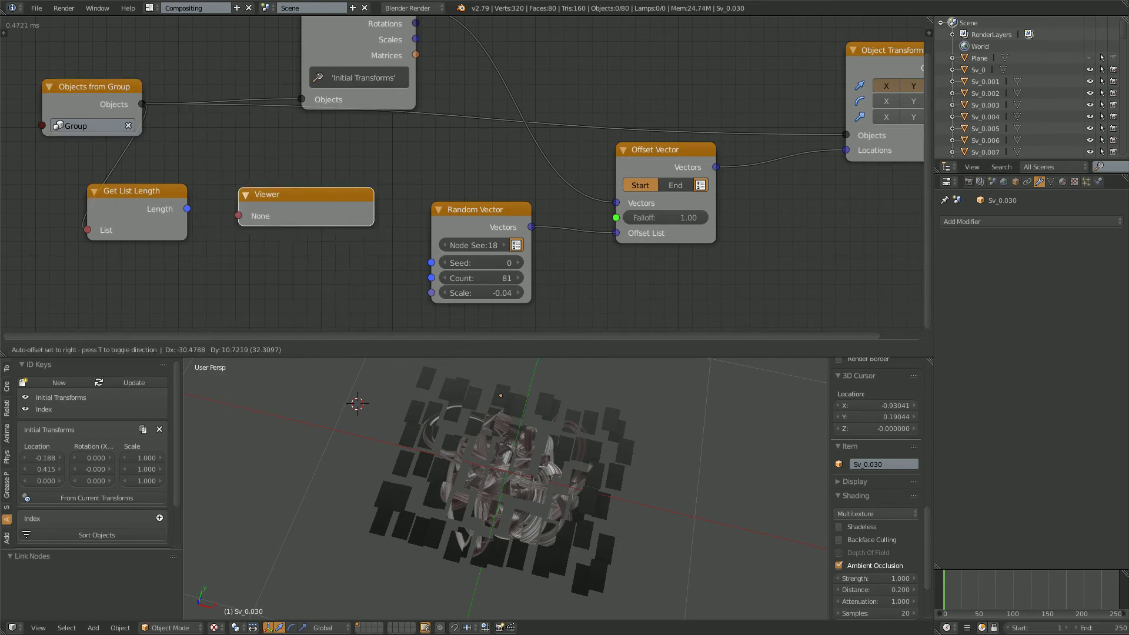
left_click(230, 152)
mouse_move(187, 208)
left_mouse_down()
mouse_move(229, 180)
mouse_move(187, 208)
left_mouse_up()
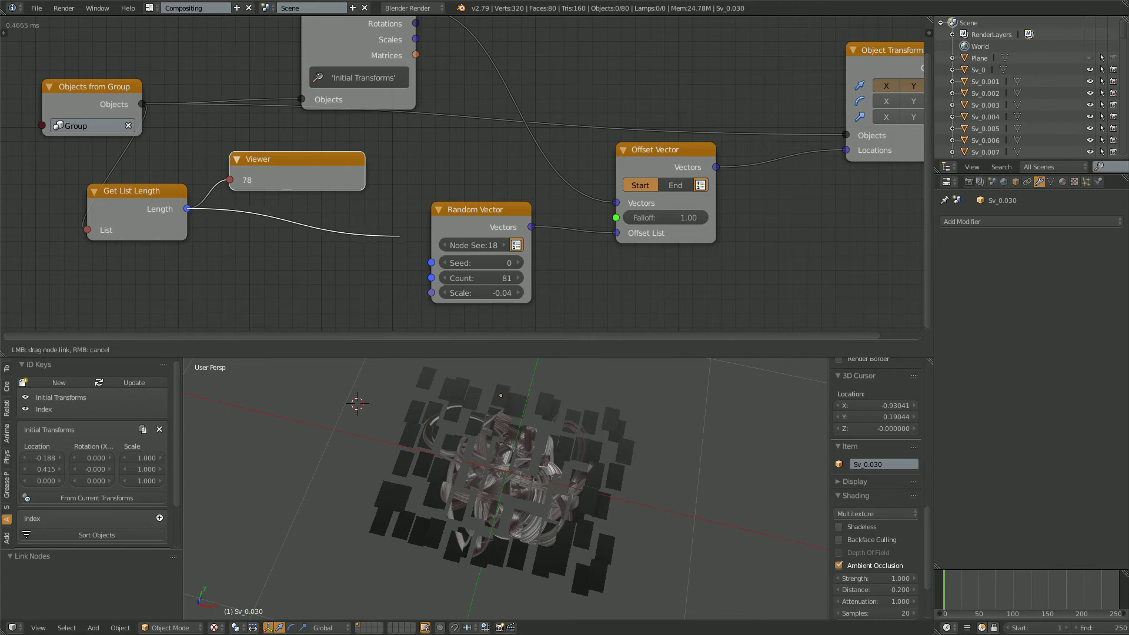
Connect Get List Length's Length to the Random Vector node's Count, then delete the Viewer node and move Get List Length closer.
left_click_drag(430, 278, 431, 278)
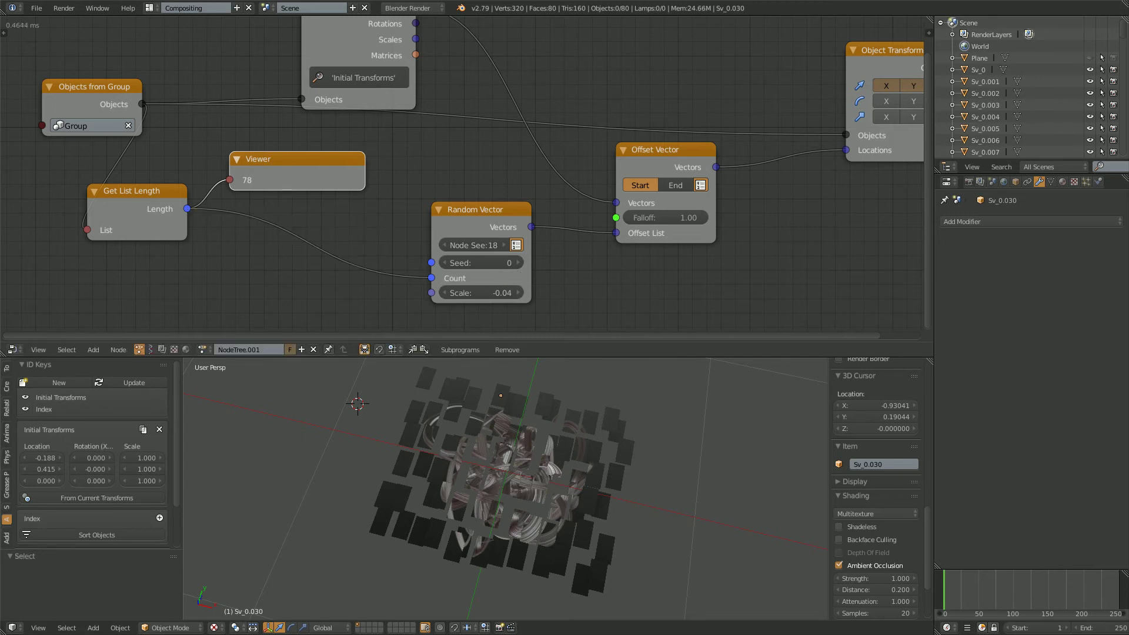
key("x")
left_click_drag(137, 193, 257, 171)
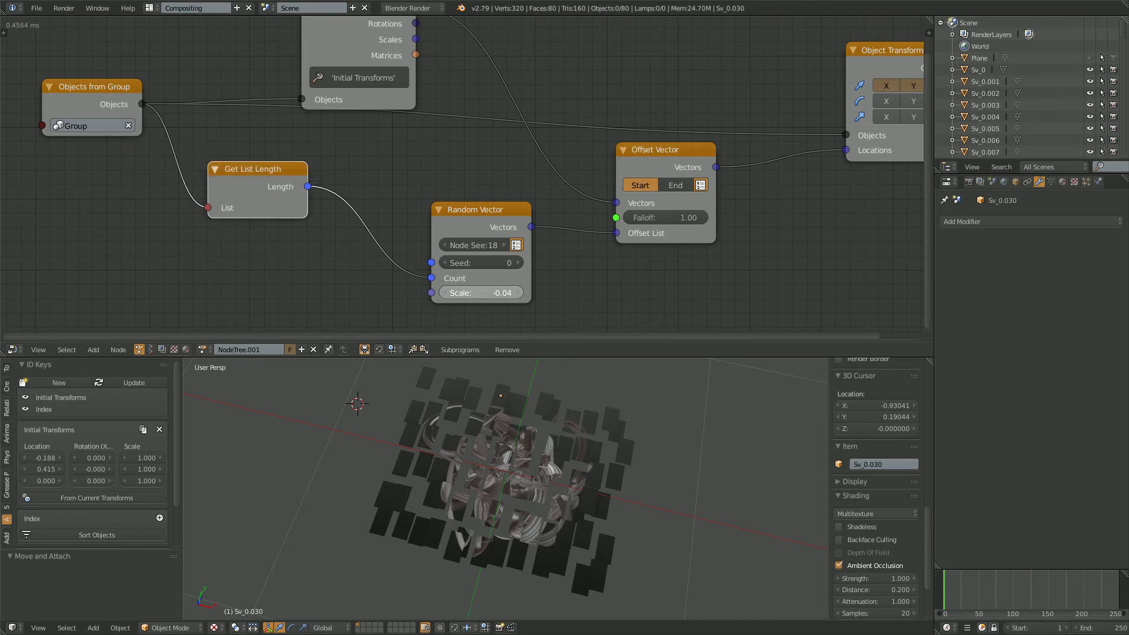
Set the Random Vector node's Scale to 0.15 while viewing the panels at a low angle.
left_click_drag(481, 293, 505, 292)
middle_click_drag(506, 465, 567, 414)
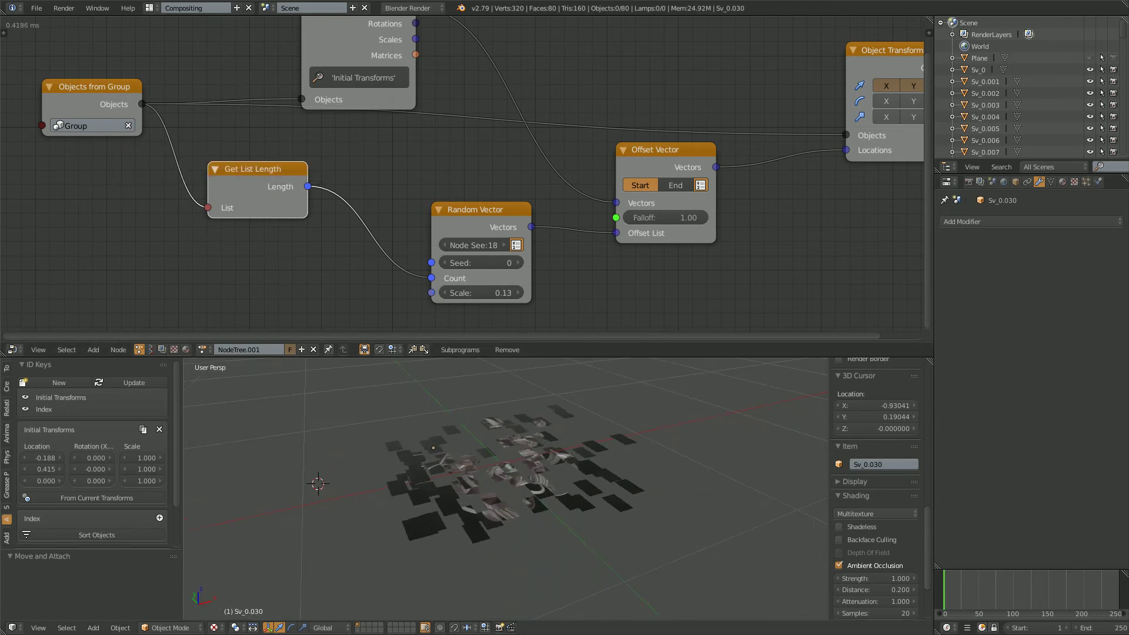
mouse_move(500, 293)
left_mouse_down()
mouse_move(520, 292)
mouse_move(497, 293)
left_mouse_up()
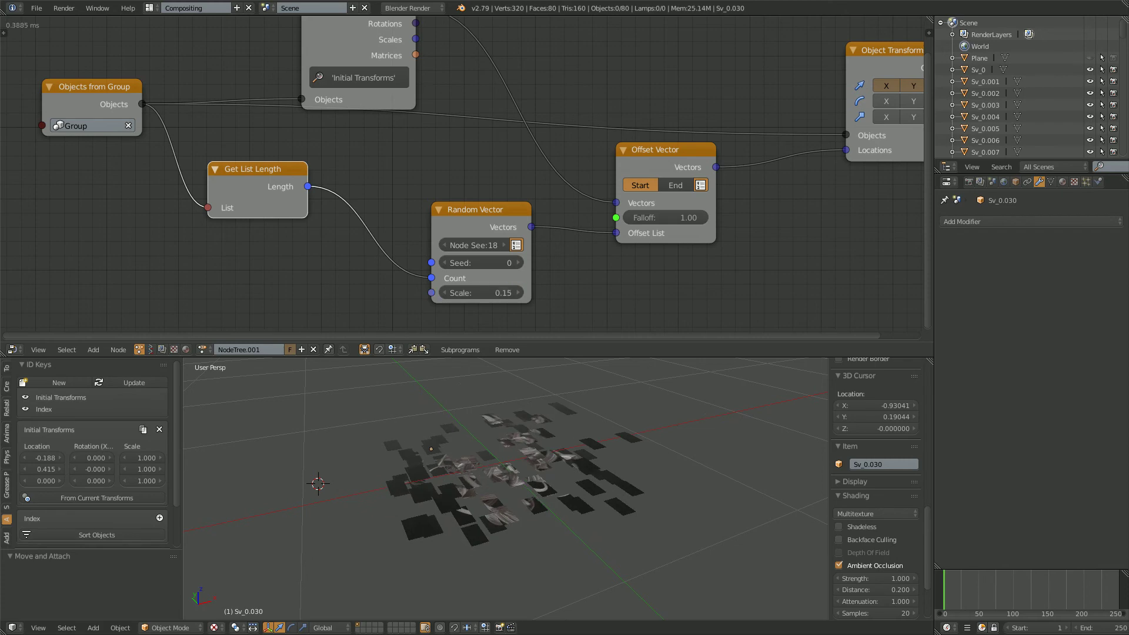
Spread the Random Vector and Offset Vector nodes apart to free space between them.
left_click_drag(472, 219, 480, 198)
middle_click_drag(542, 205, 422, 196)
scroll(422, 195, "down", 1)
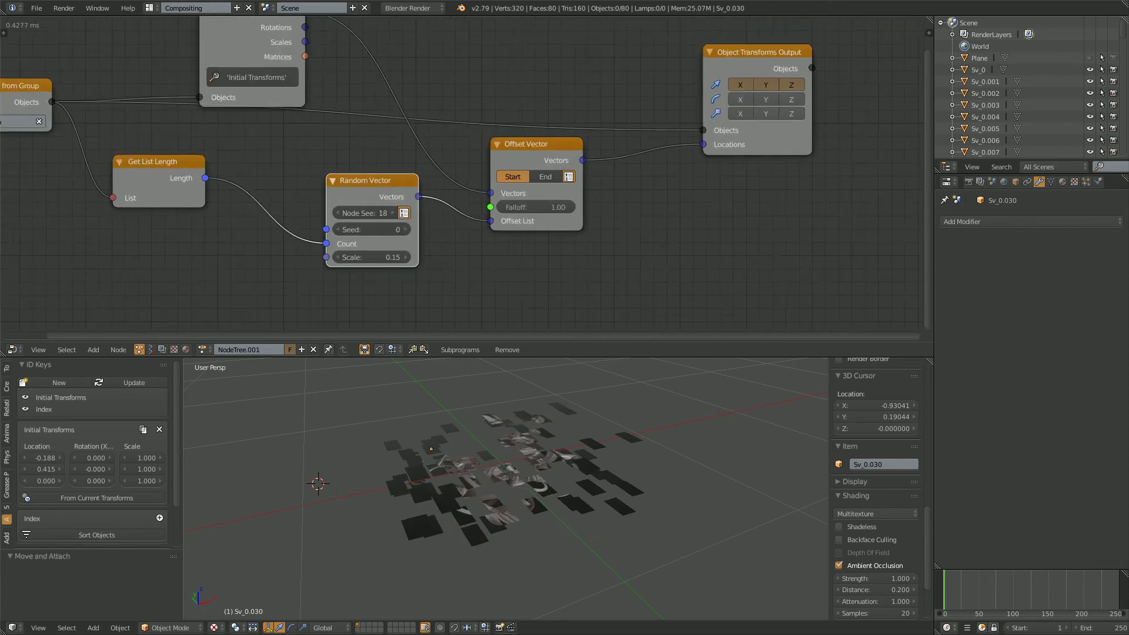
scroll(459, 174, "up", 1)
left_click_drag(542, 142, 620, 159)
Add a Delay Falloff node below the Random Vector node and connect its Falloff to the Offset Vector node's Falloff.
middle_click_drag(621, 162, 640, 85)
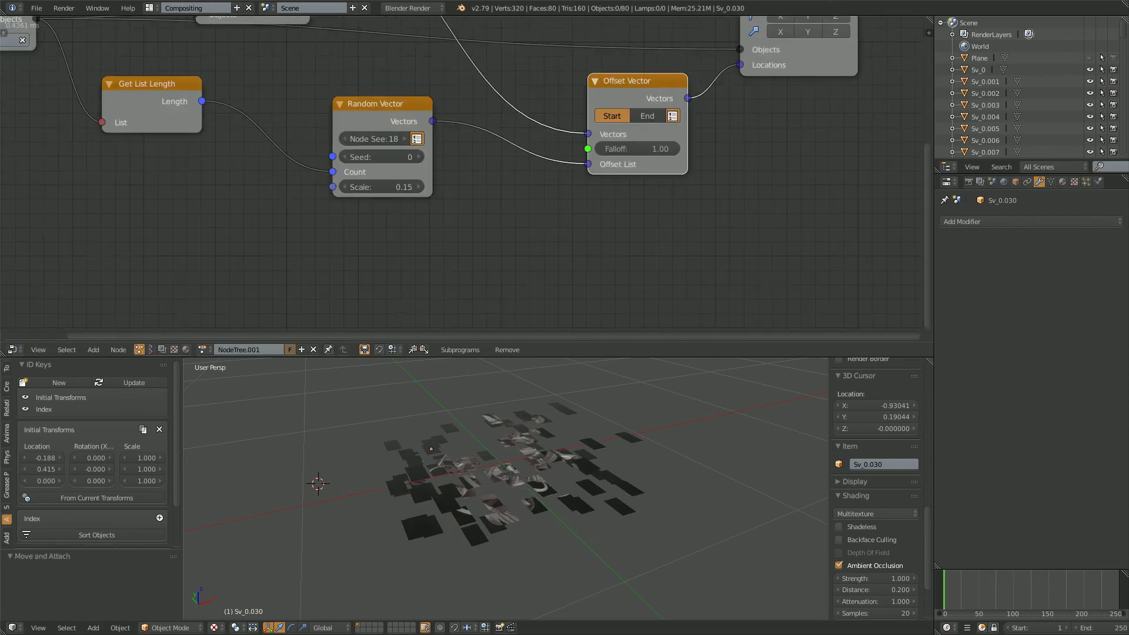
key("shift+a")
left_click(471, 200)
type("fa")
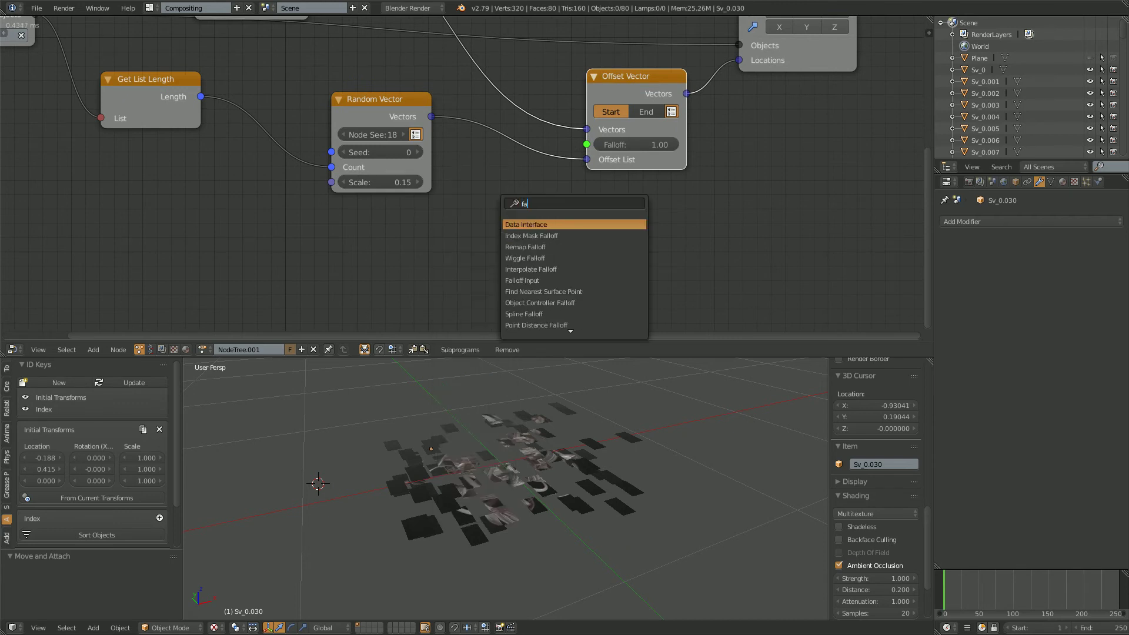
type("ll")
type("fallo")
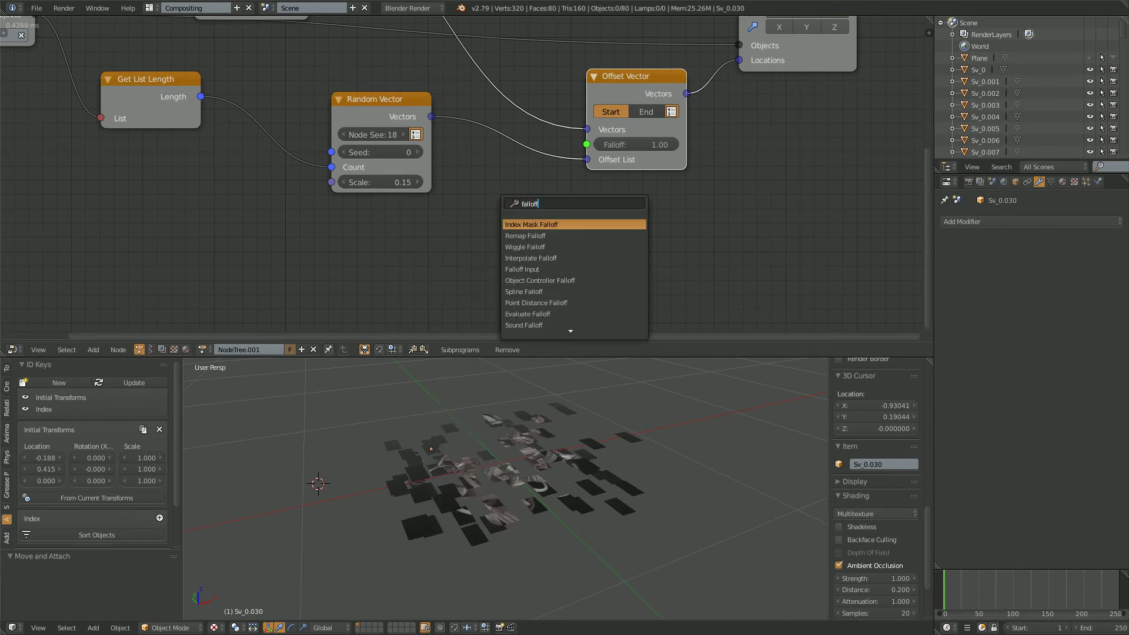
key("Down")
key("Down")
key("Down")
key("Down")
key("Down")
key("Down")
key("Down")
key("Down")
key("Down")
key("Down")
key("Down")
key("Down")
key("Down")
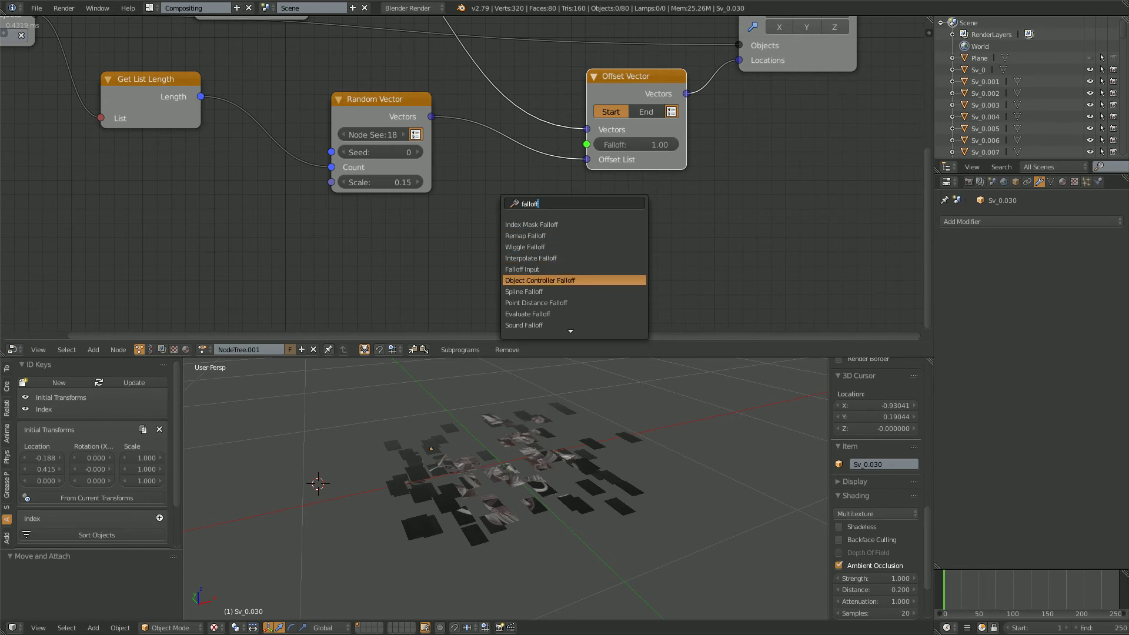
key("Up")
key("Up")
key("Up")
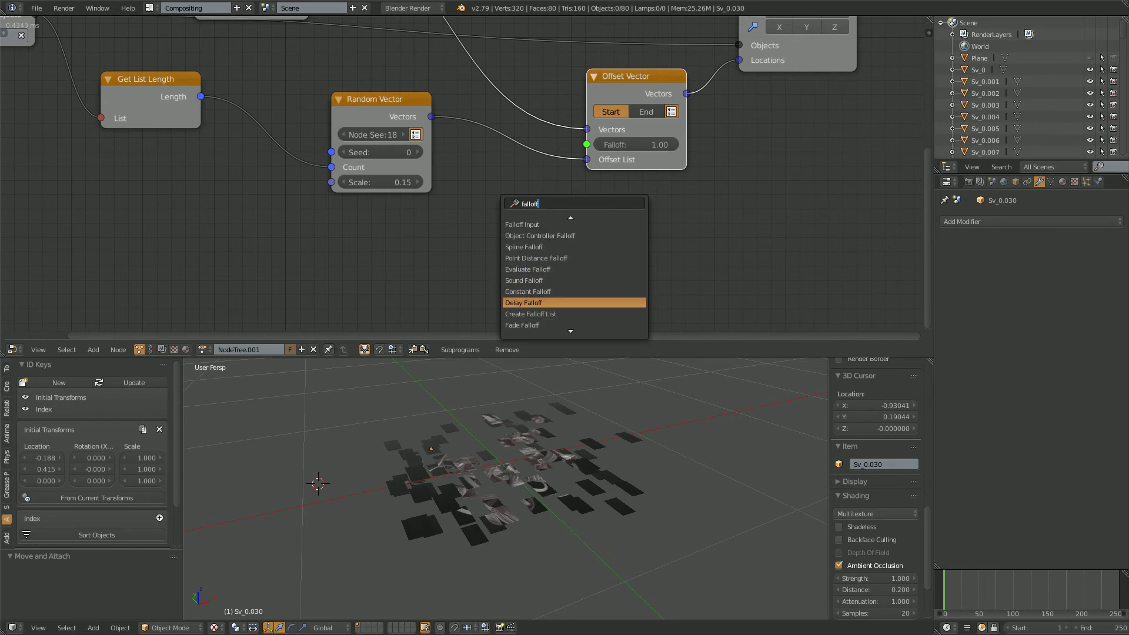
key("Down")
key("Down")
key("Down")
key("Down")
key("Down")
key("Up")
key("Up")
key("Up")
key("Up")
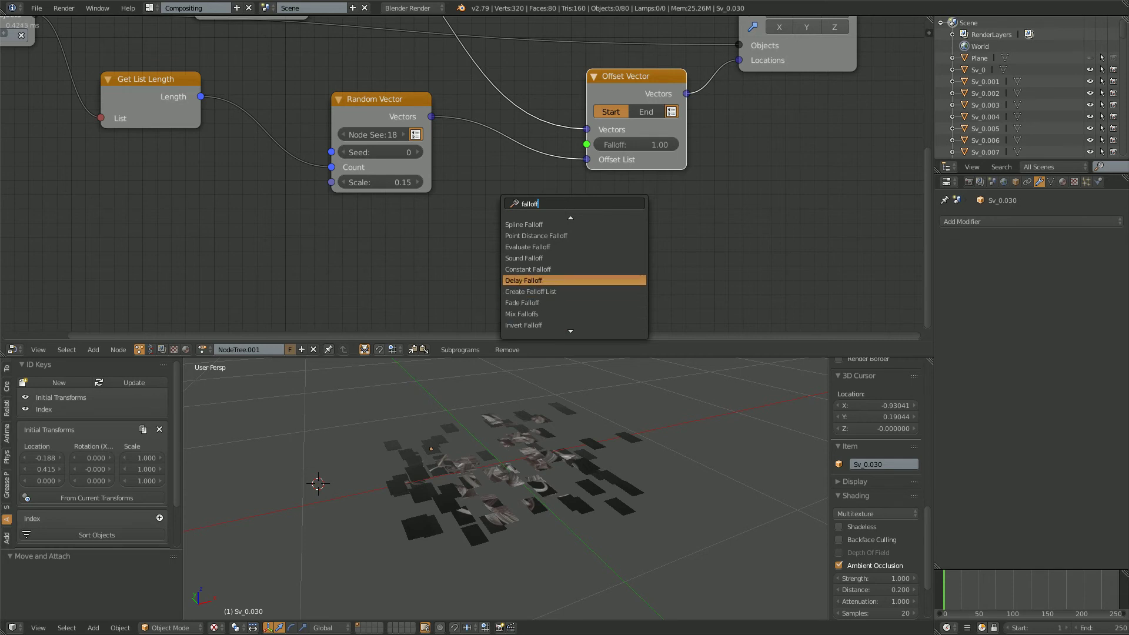
key("Return")
left_click(436, 196)
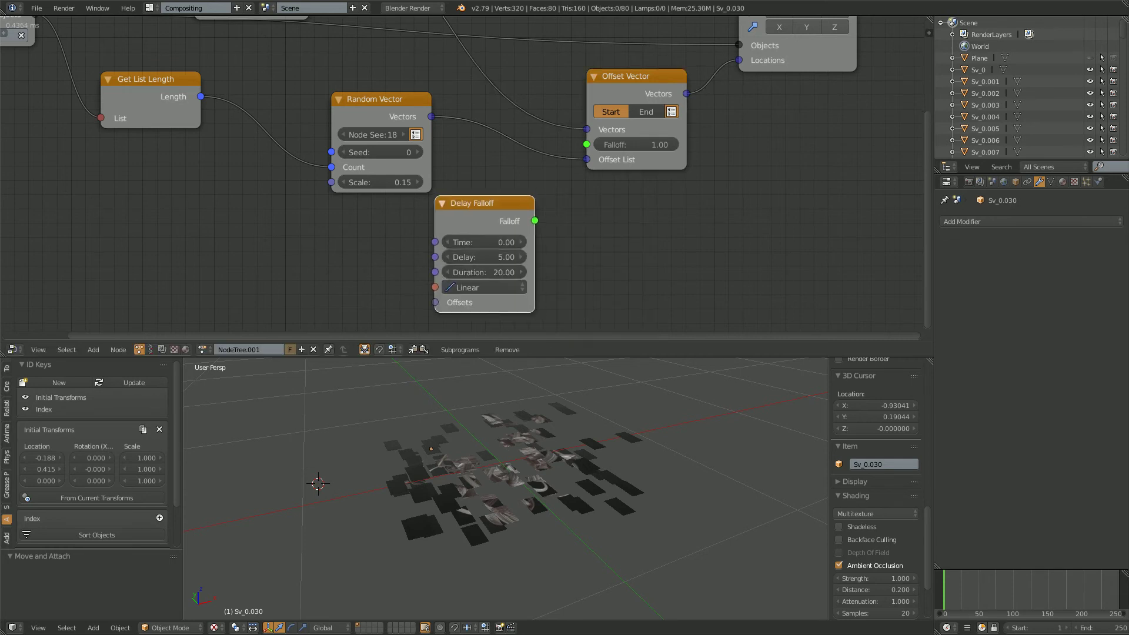
left_click_drag(534, 221, 547, 197)
left_click_drag(573, 145, 586, 145)
Add a Time Info node beside the Delay Falloff node and connect its Frame output to the Time input.
middle_click_drag(313, 224, 321, 200)
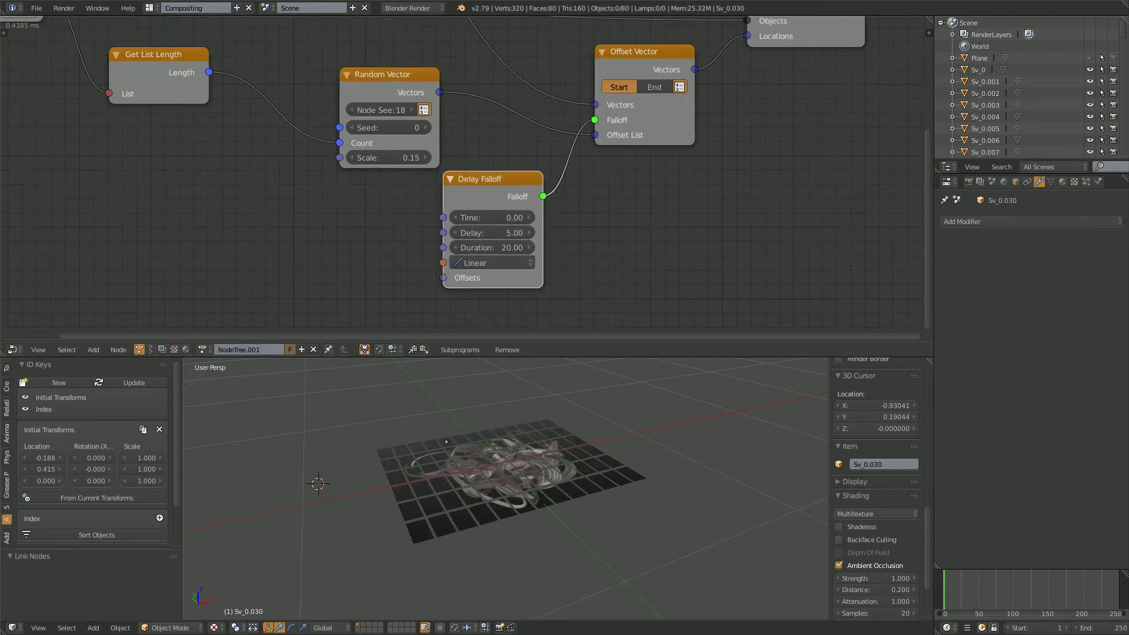
key("shift+a")
left_click(315, 198)
type("frame")
key("Down")
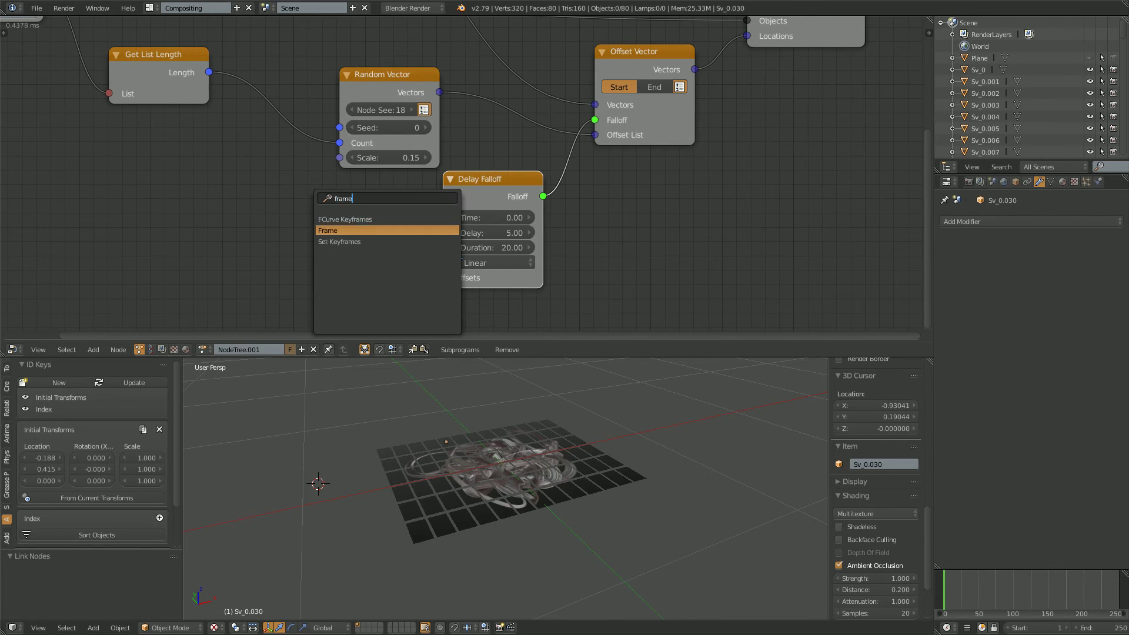
key("Return")
left_click(253, 196)
left_click_drag(351, 221, 444, 218)
Play the animation with the panels seen from above and set the Delay Falloff node's Delay to 3.17 and Duration to 8.90.
middle_click_drag(529, 453, 508, 508)
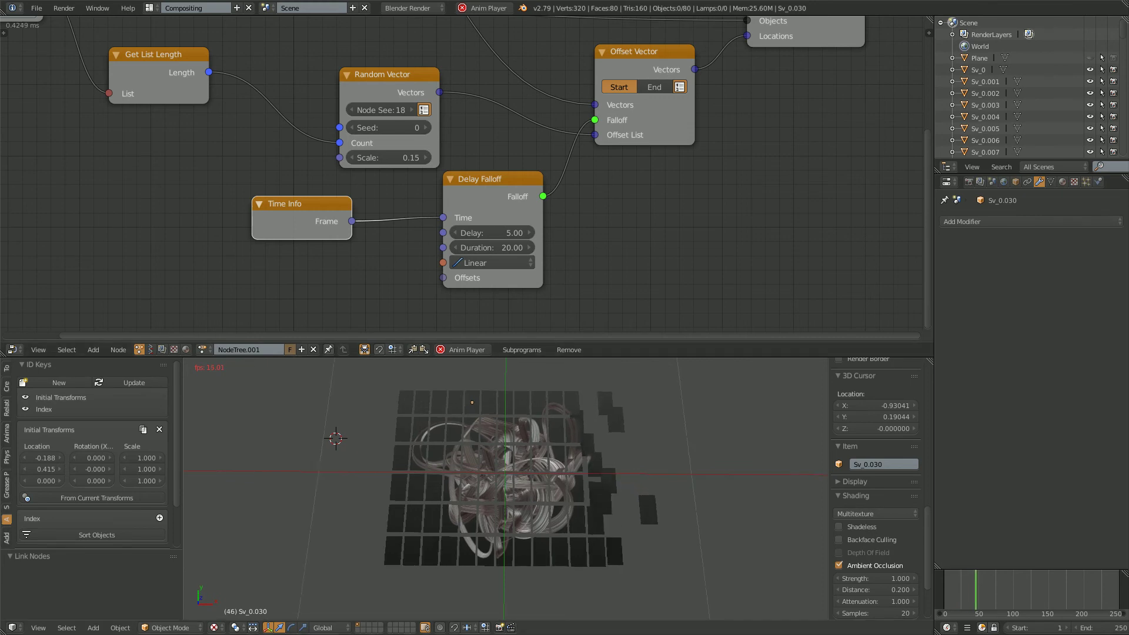
left_click_drag(493, 233, 465, 248)
Try the Bounce interpolation on the Delay Falloff node, then switch it to Back.
left_click(491, 263)
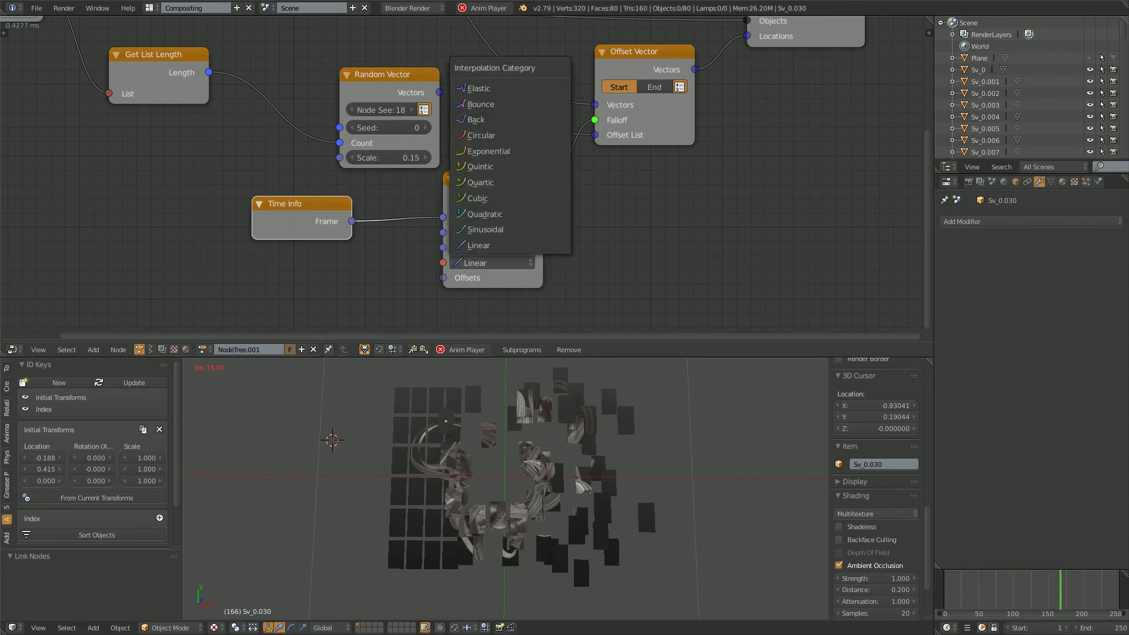
left_click(481, 104)
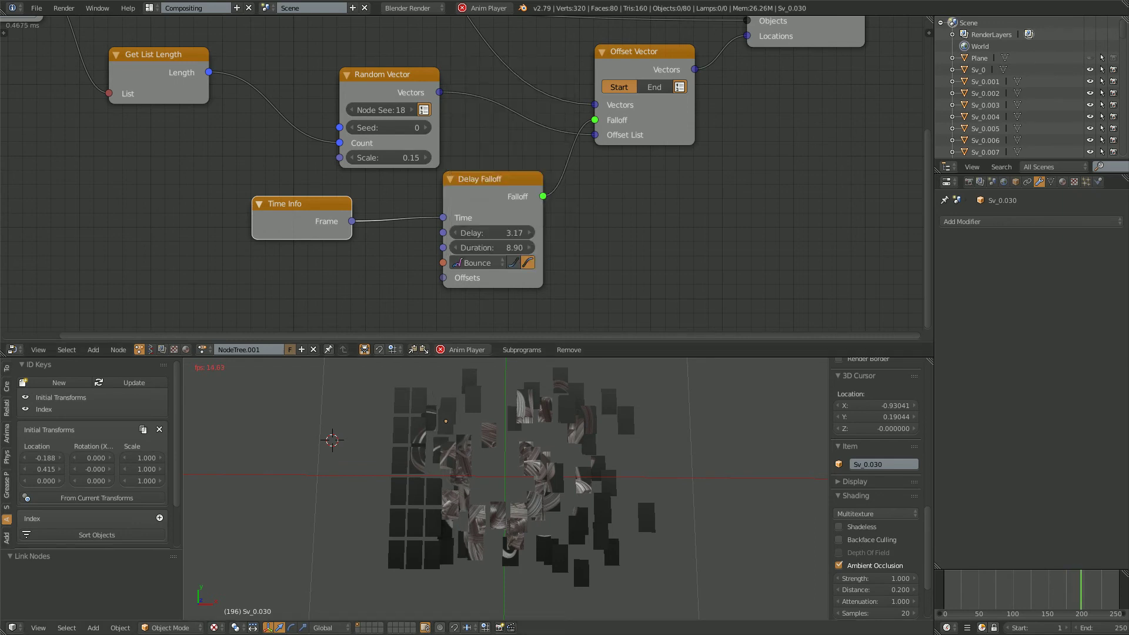
left_click(491, 263)
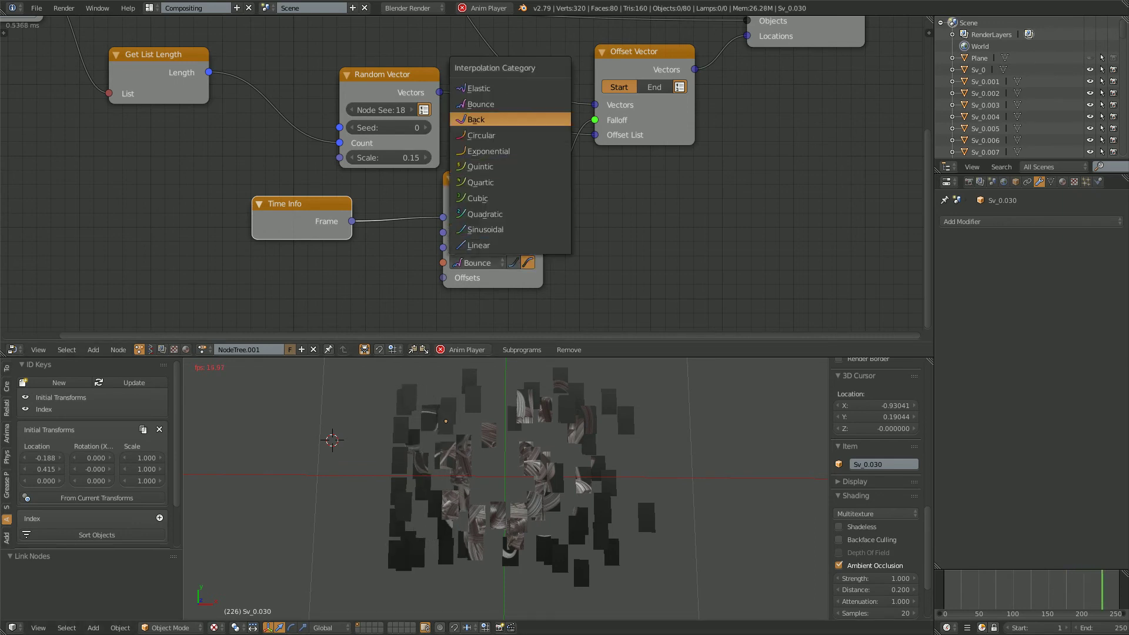
left_click(476, 118)
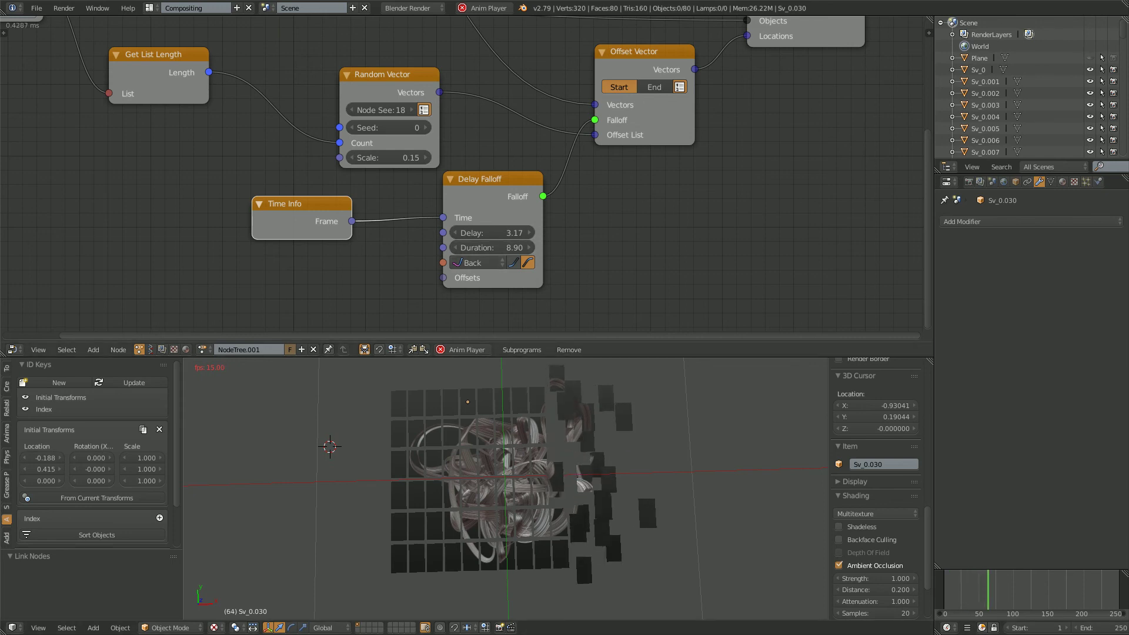
middle_click_drag(564, 259, 570, 248)
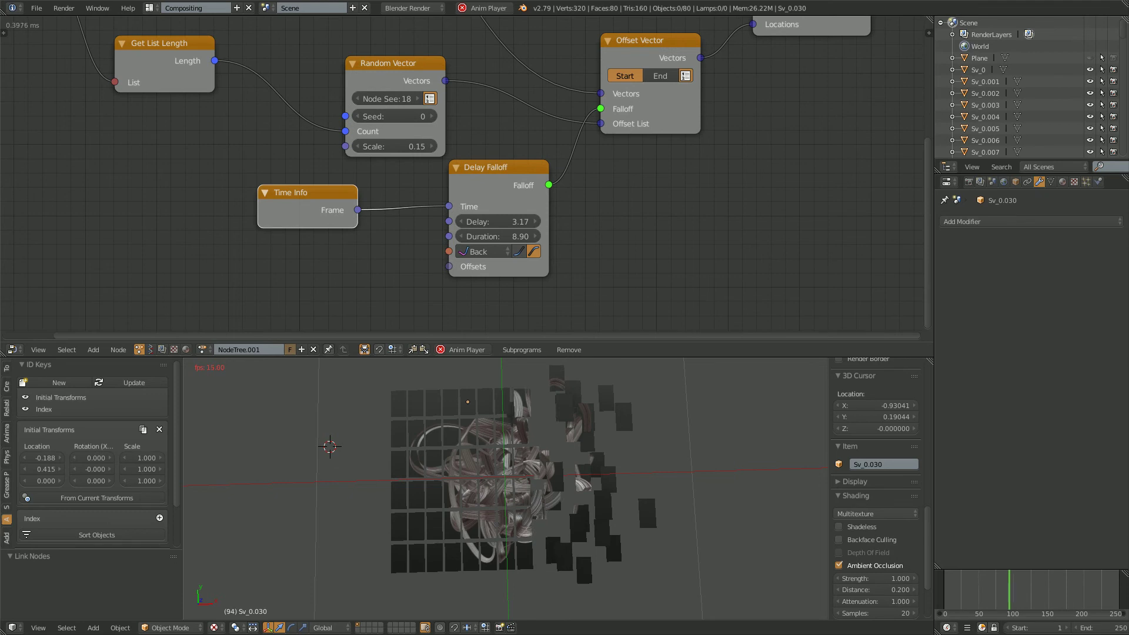
key("shift+a")
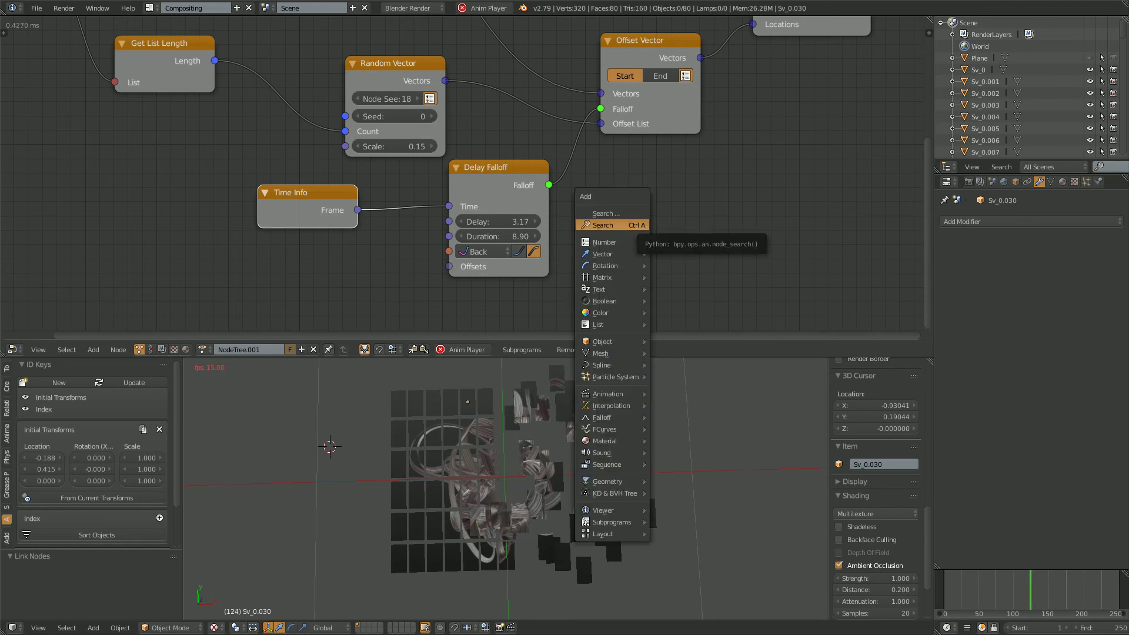
key("Return")
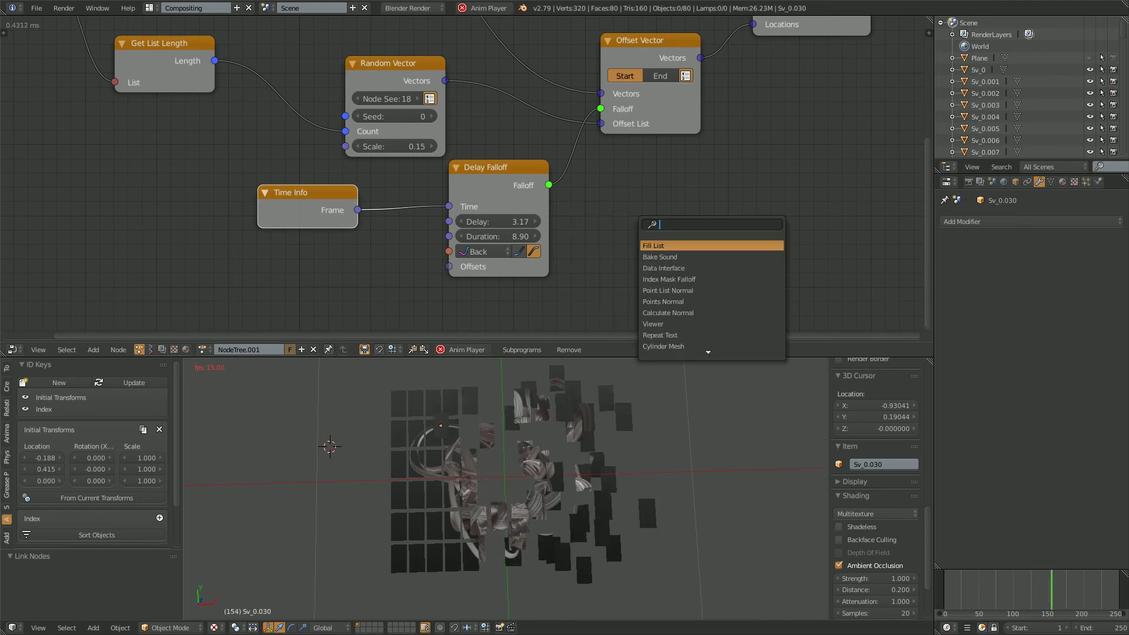
type("offset")
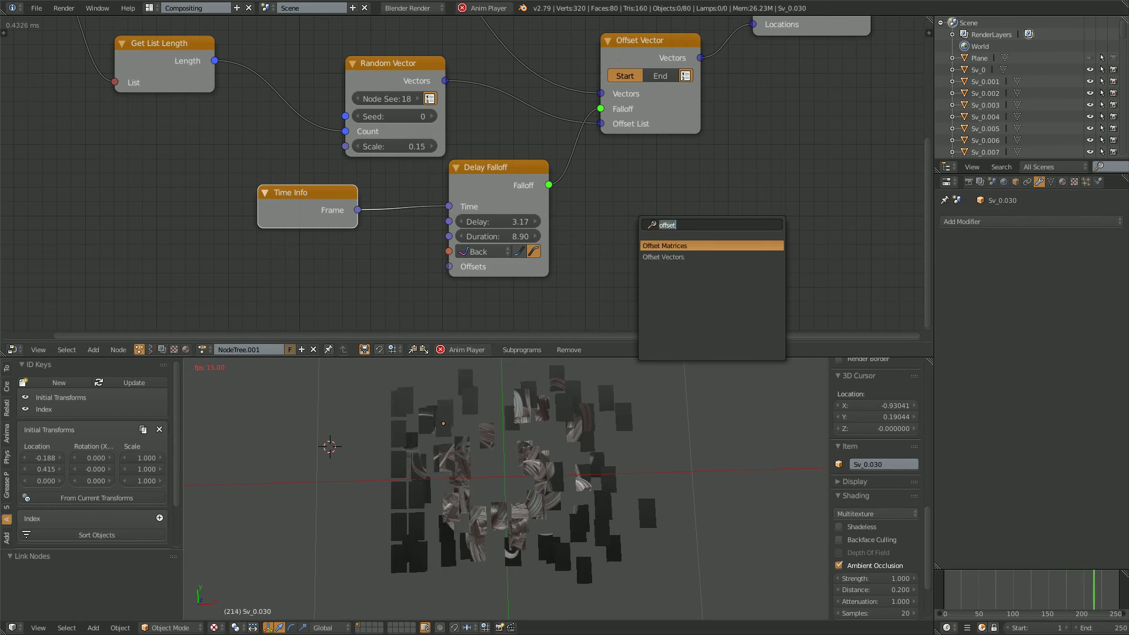
type("fall")
key("Down")
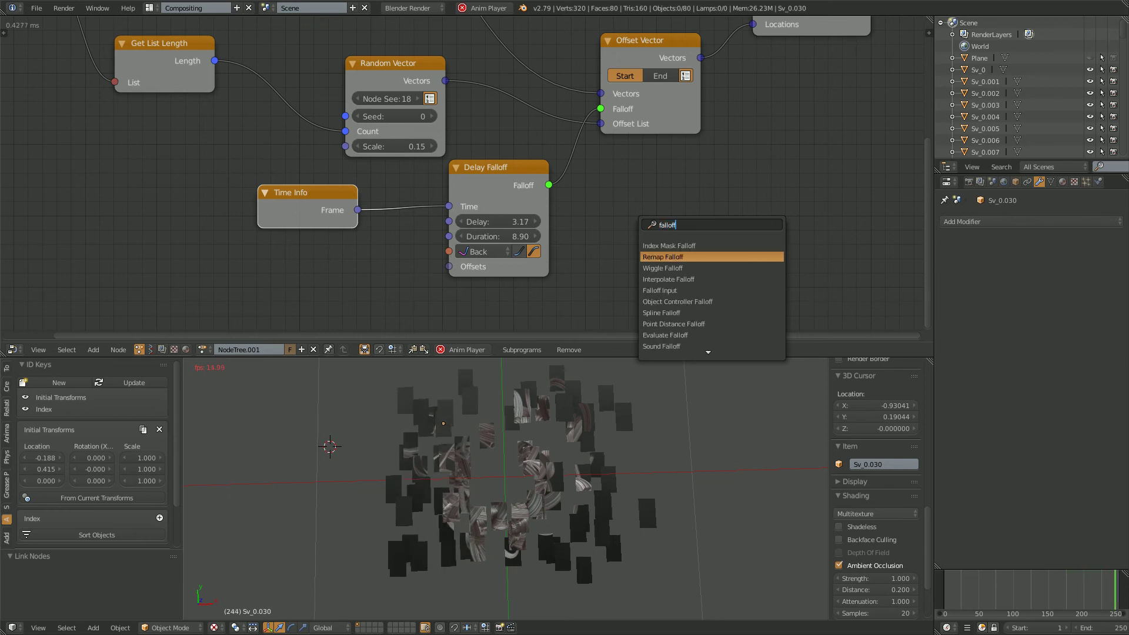
key("Down")
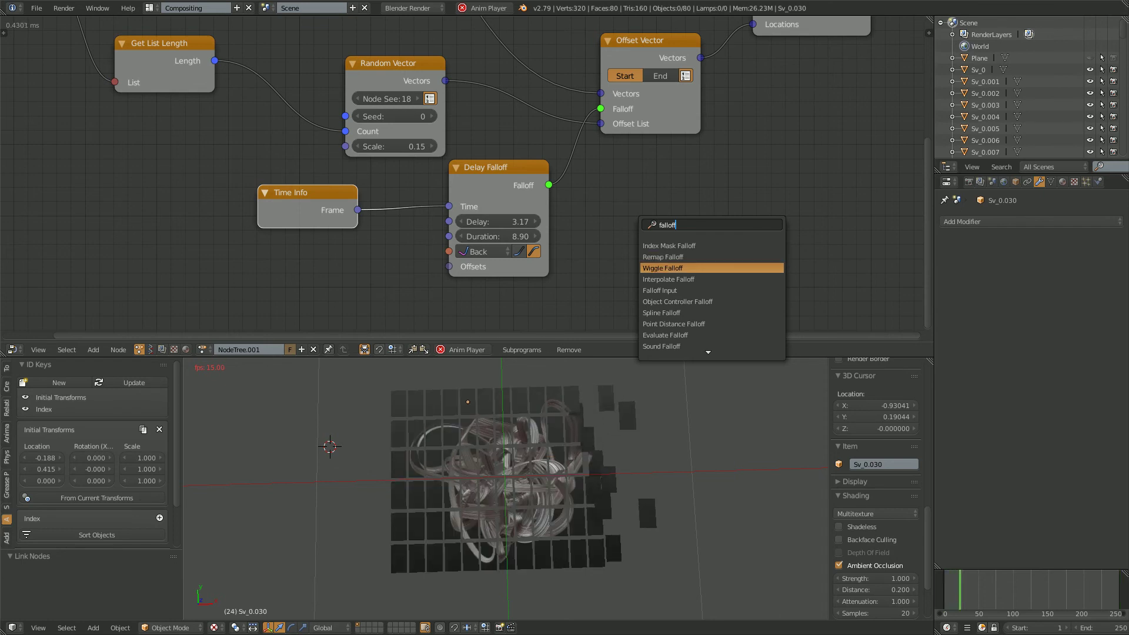
key("Down")
key("Down")
key("Down")
key("Down")
key("Down")
key("Down")
key("Down")
key("Down")
key("Down")
key("Down")
key("Down")
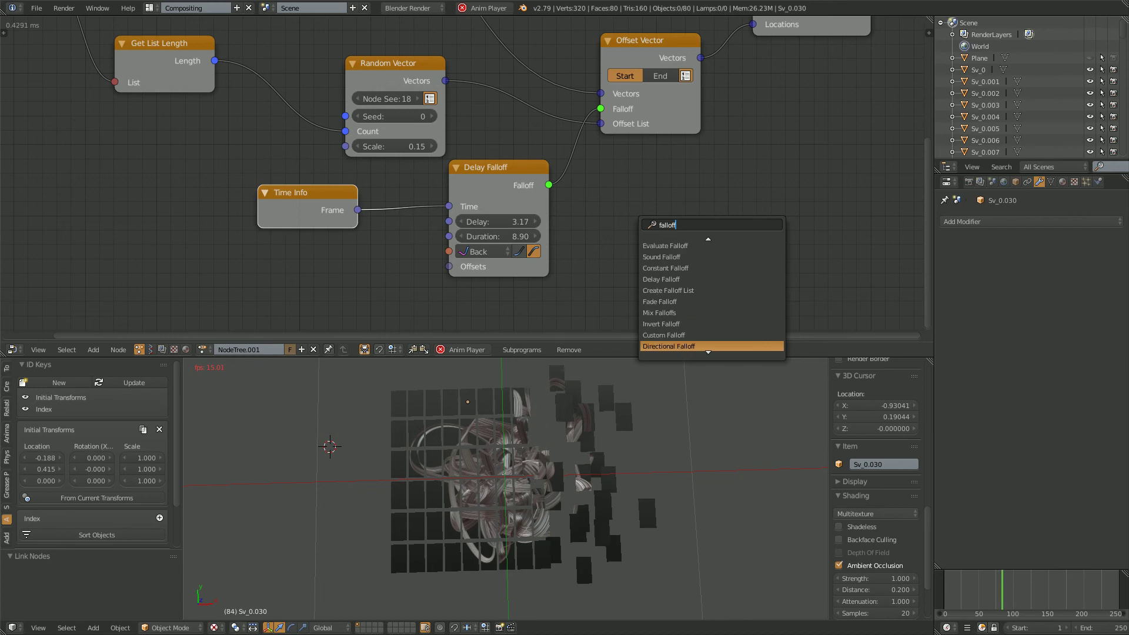
key("Down")
key("Down")
key("Down")
key("Down")
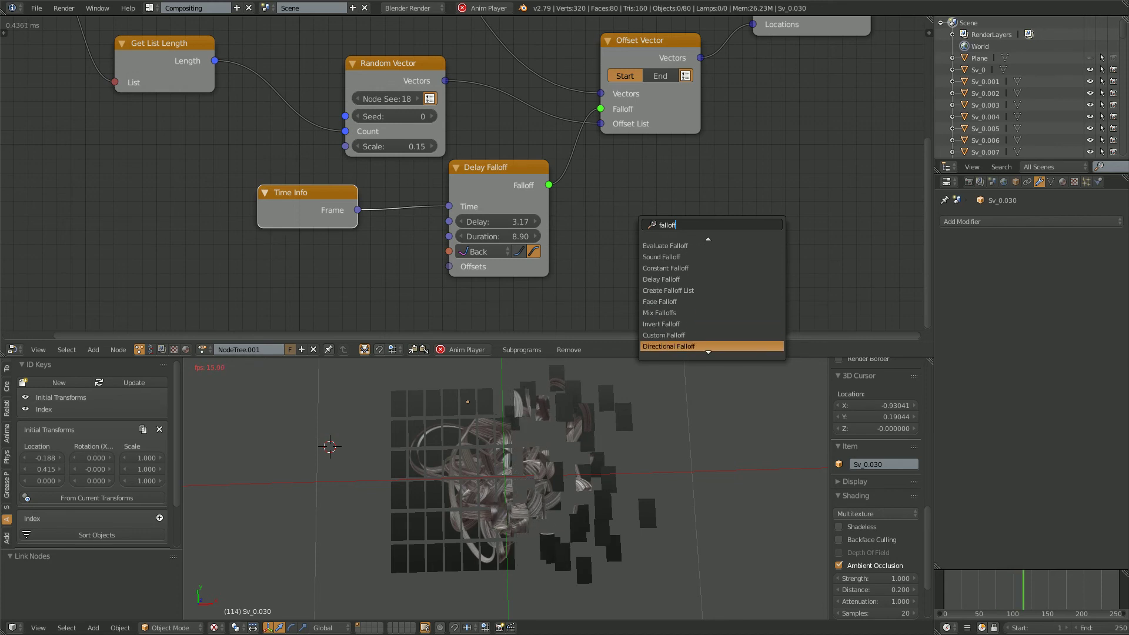
key("Down")
key("Down")
key("Up")
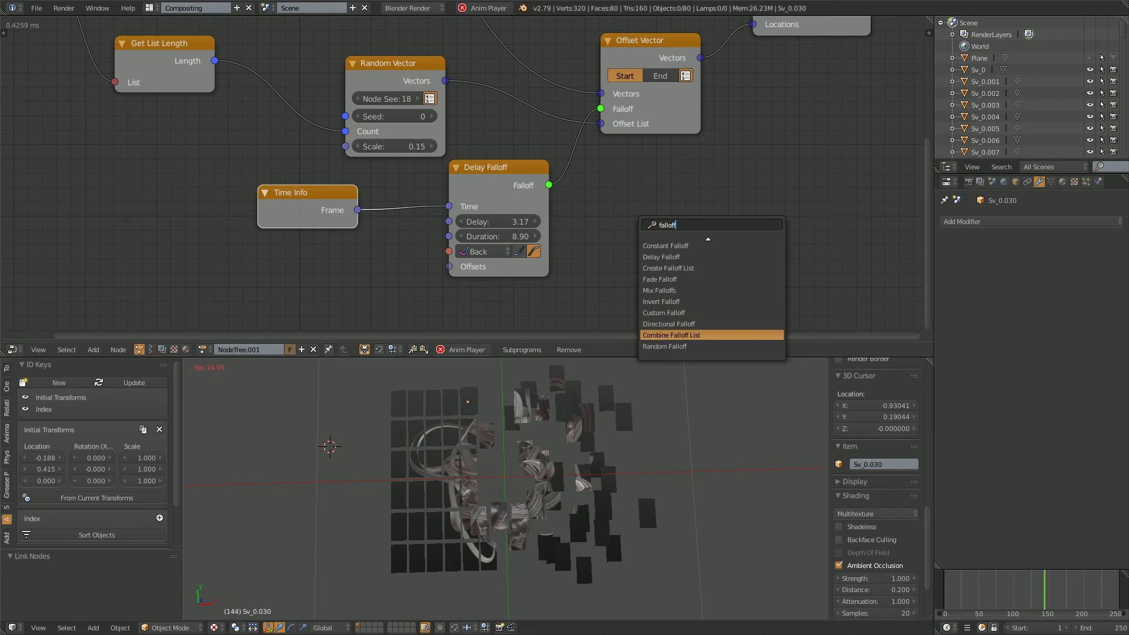
key("Up")
key("Return")
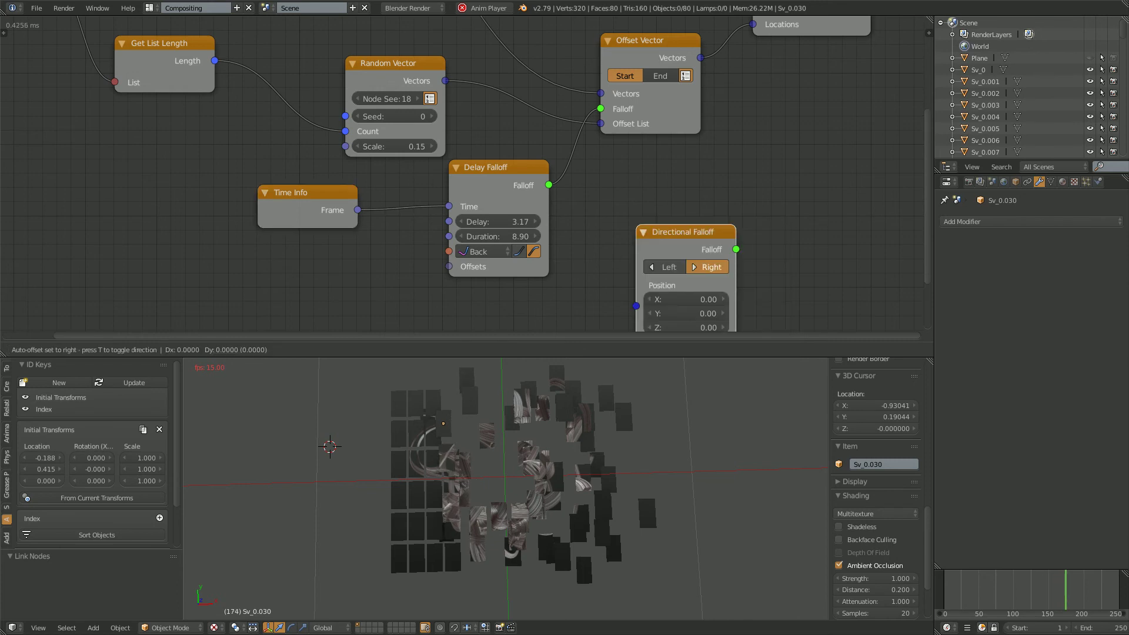
left_click(633, 174)
scroll(634, 174, "down", 2)
middle_click_drag(633, 175, 617, 148)
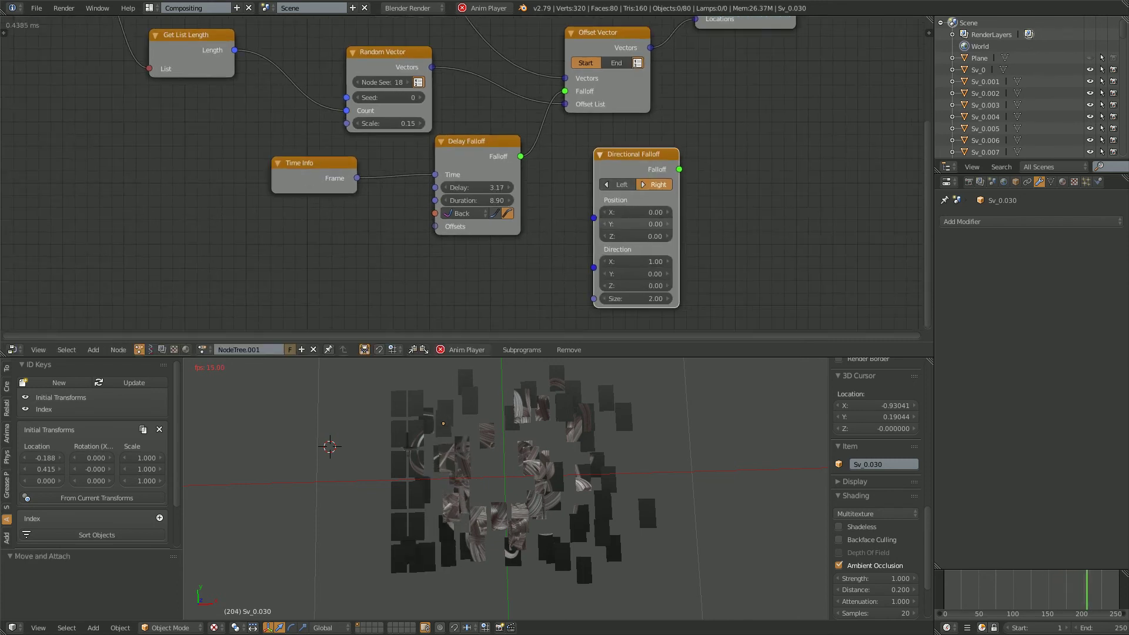
scroll(638, 154, "up", 1)
left_click_drag(646, 152, 661, 135)
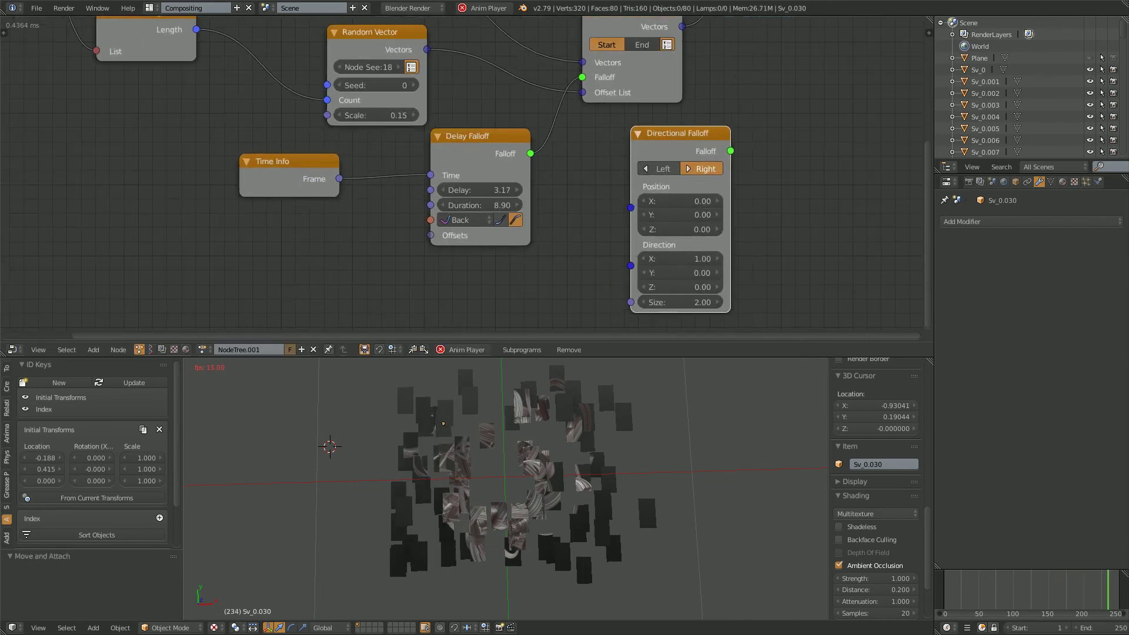
key("x")
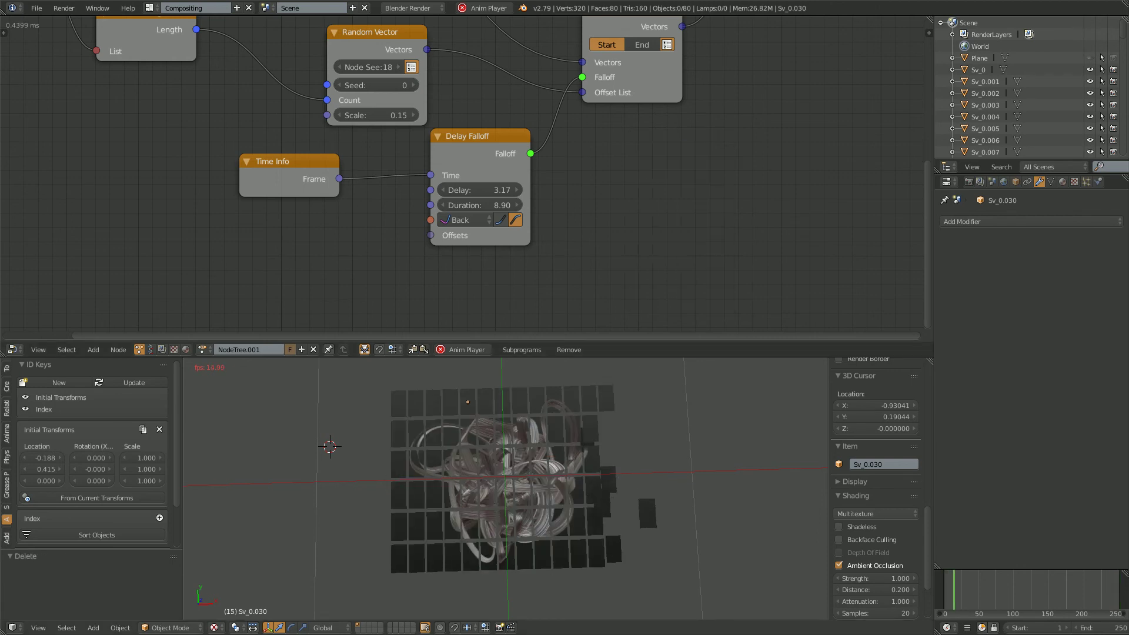
Set the Delay Falloff node's Delay to 5.32 and Duration to 4.28.
middle_click_drag(505, 488, 504, 486)
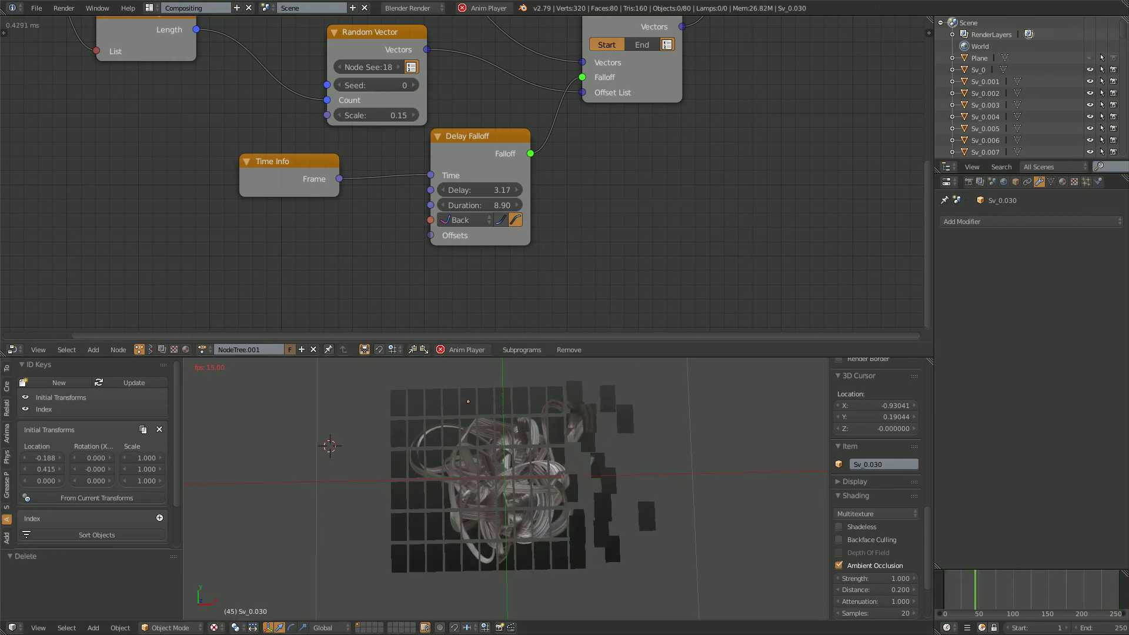
left_click_drag(479, 190, 489, 190)
left_click(479, 190)
type("1")
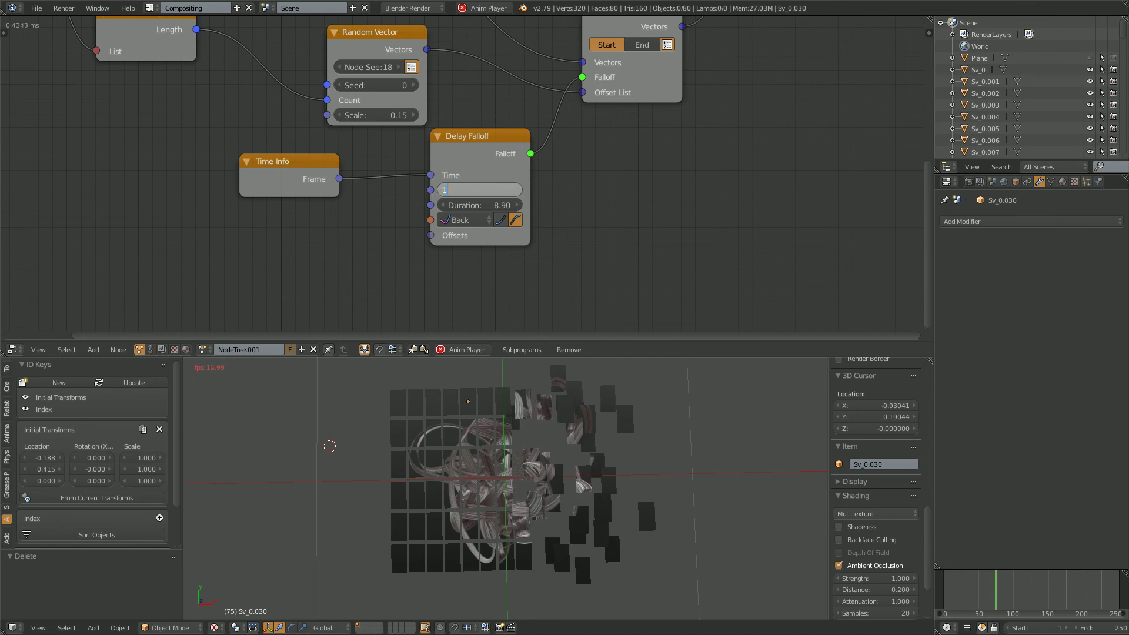
key("Return")
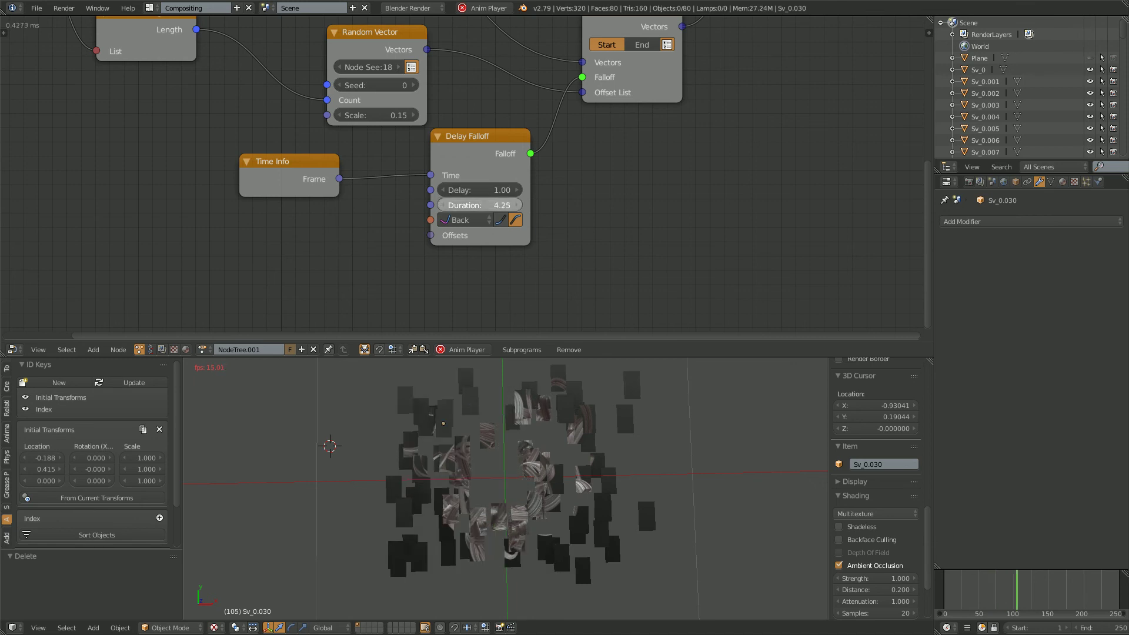
left_click_drag(479, 205, 563, 190)
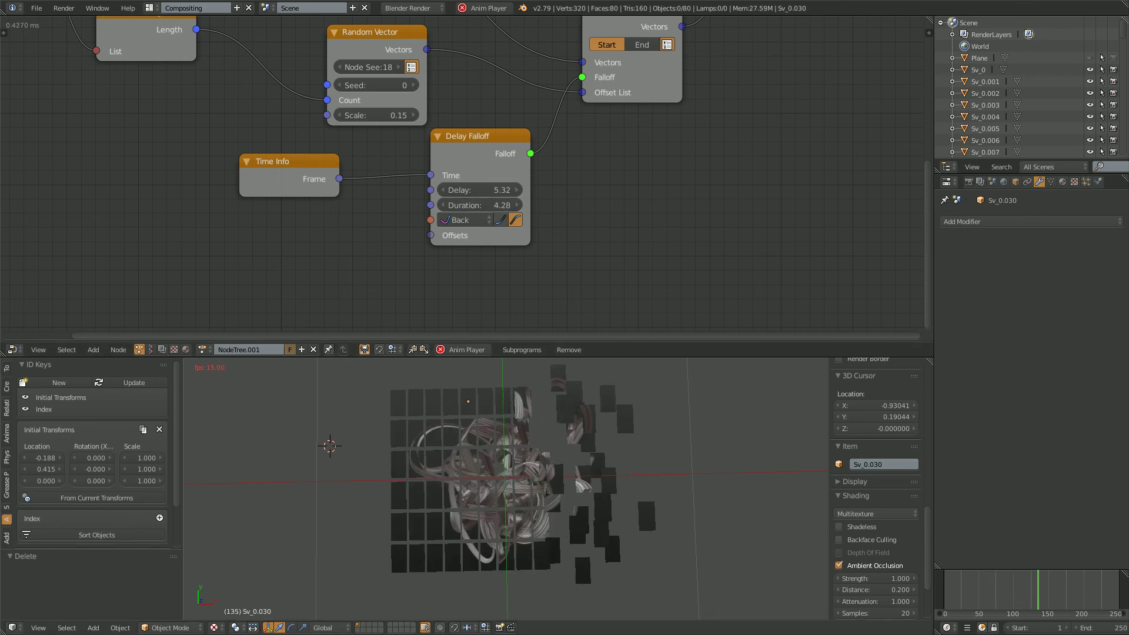
Examine the animated panels from several angles and at closer range while the animation plays.
middle_click_drag(529, 500, 500, 458)
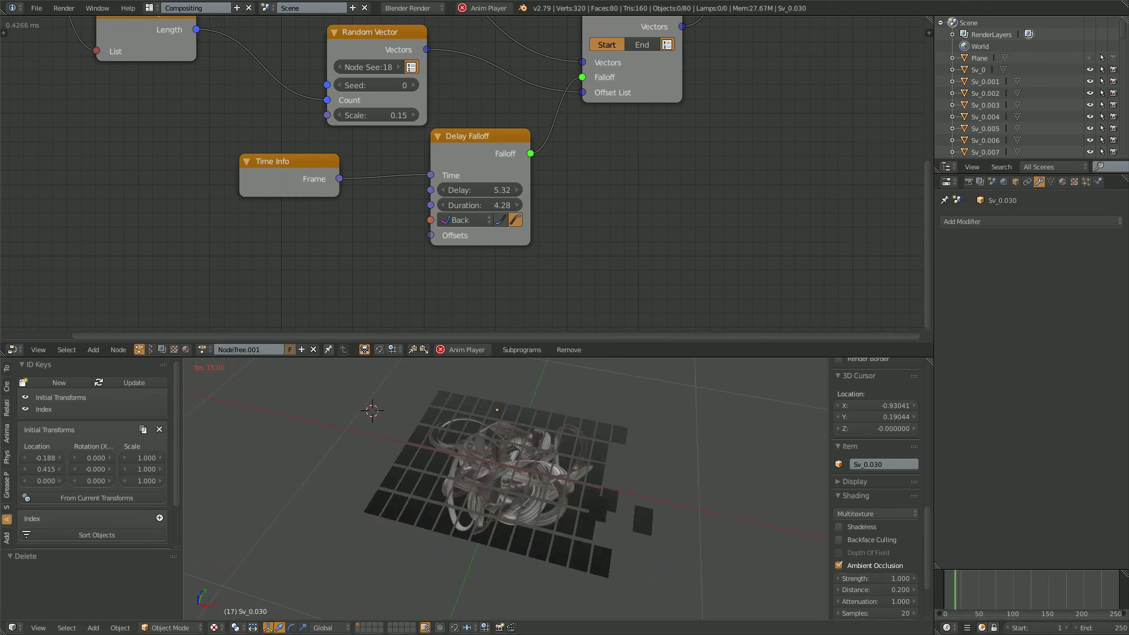
middle_click_drag(500, 459, 537, 494)
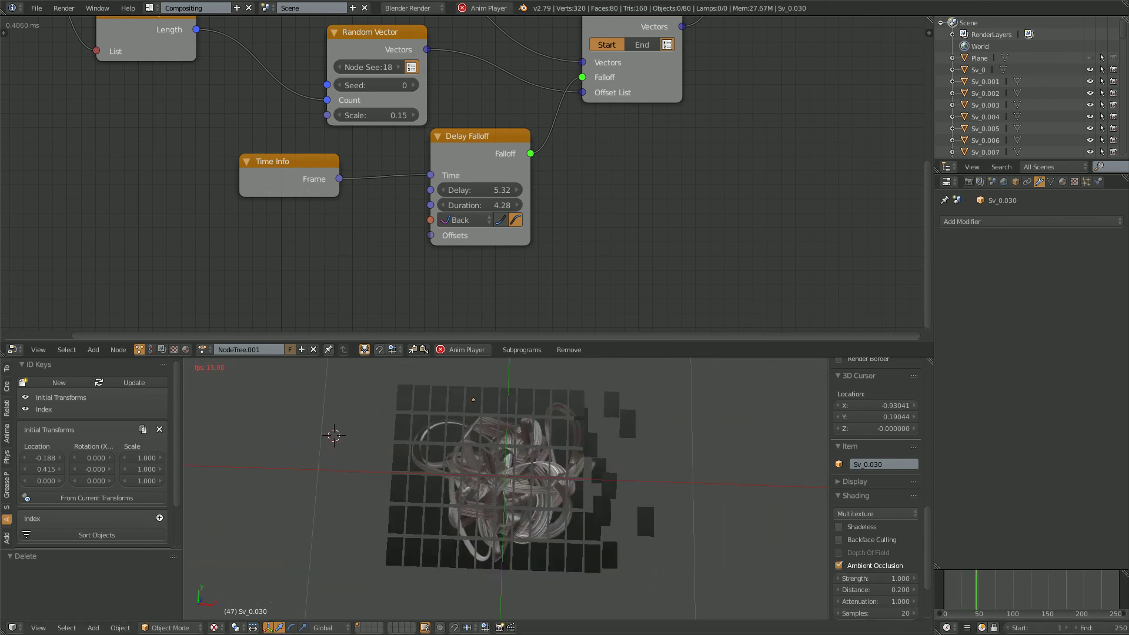
scroll(517, 235, "down", 2)
middle_click_drag(518, 235, 530, 281)
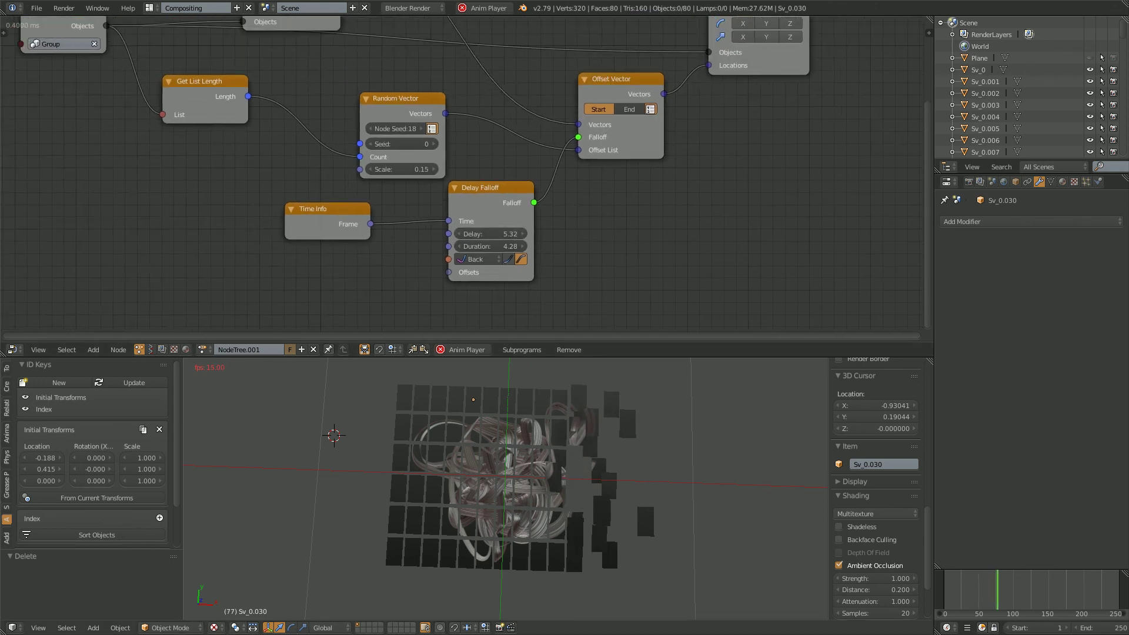
right_click(402, 427)
scroll(506, 488, "up", 1)
scroll(505, 488, "down", 1)
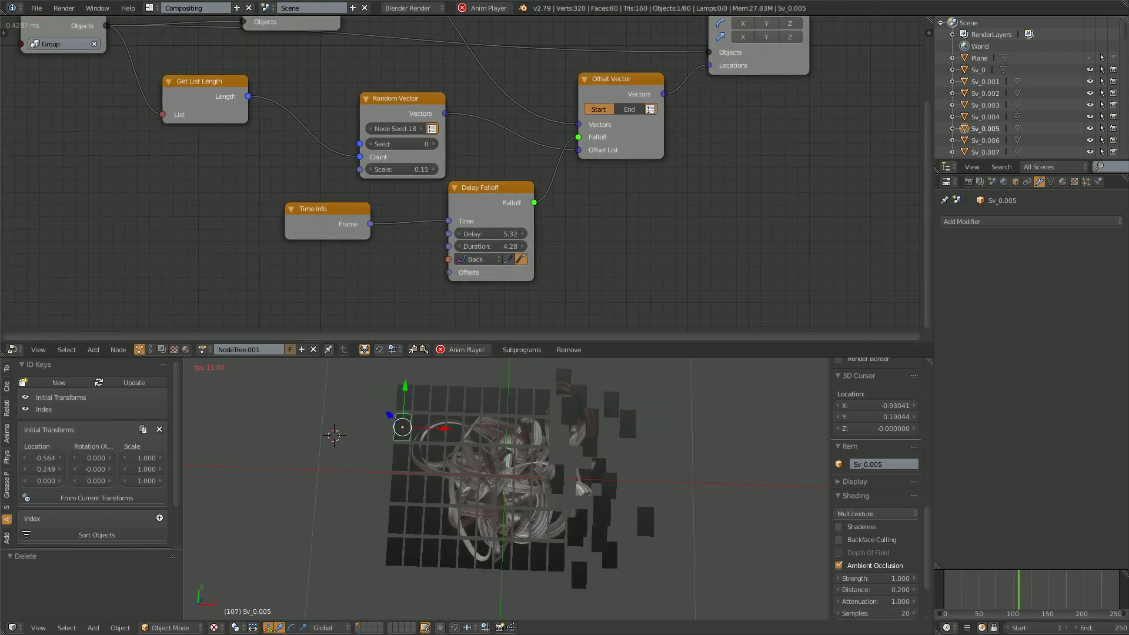
mouse_move(506, 471)
middle_mouse_down("shift")
mouse_move(506, 506)
mouse_move(486, 469)
mouse_move(495, 470)
middle_mouse_up("shift")
scroll(506, 506, "up", 1)
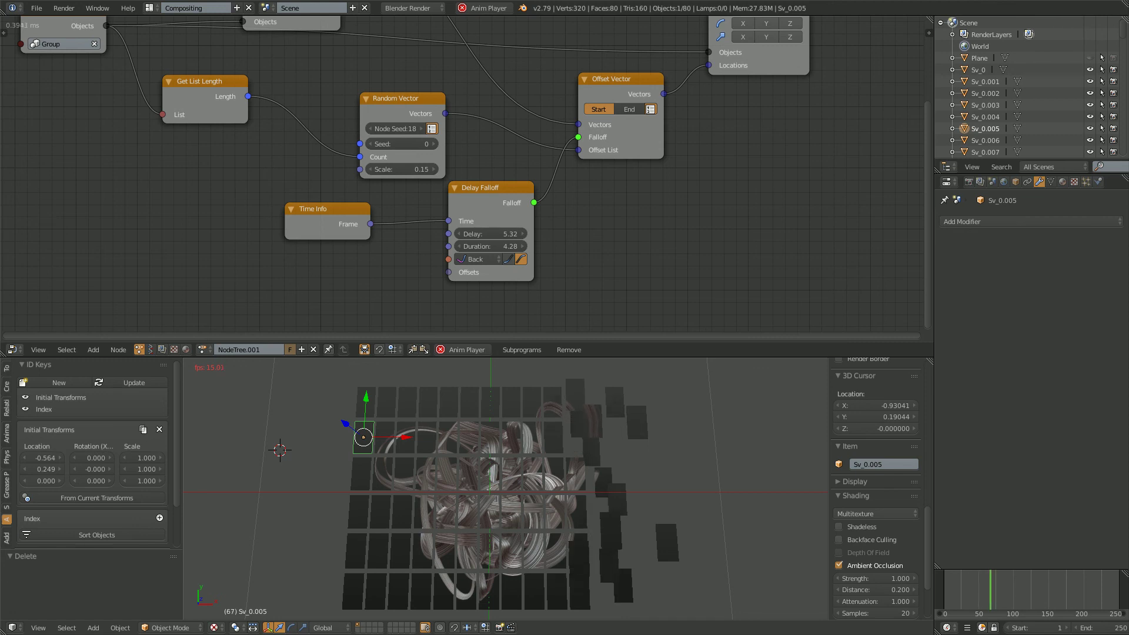
middle_click_drag(505, 517, 523, 491)
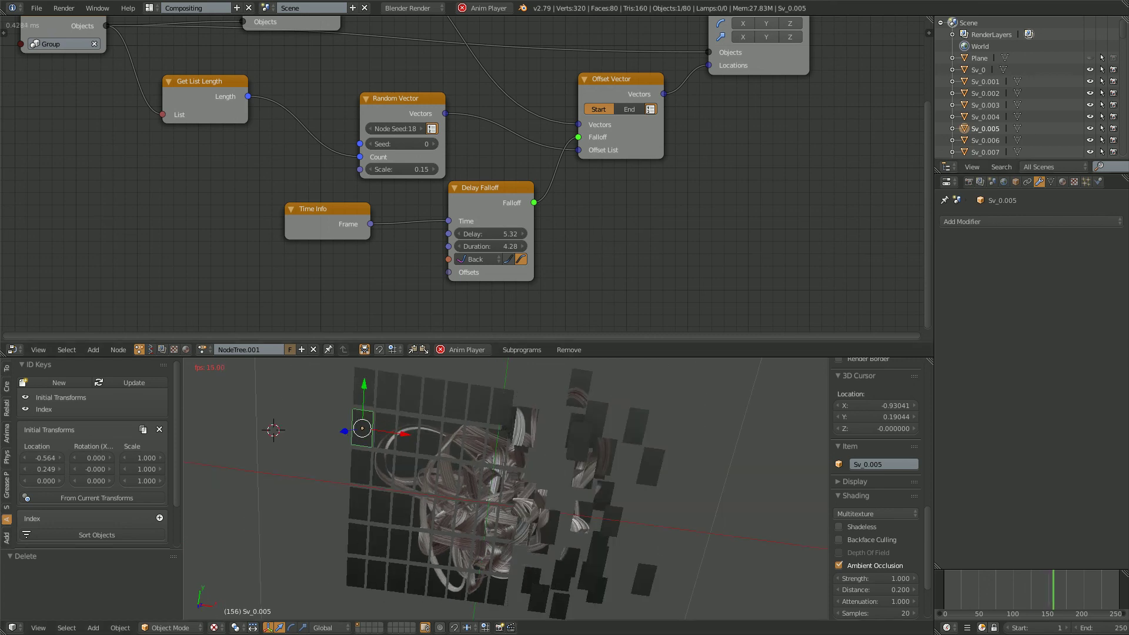
Make the hidden swc_snapshot image plane visible in the scene and stop the animation, returning to frame 1.
left_click_drag(1122, 29, 1122, 147)
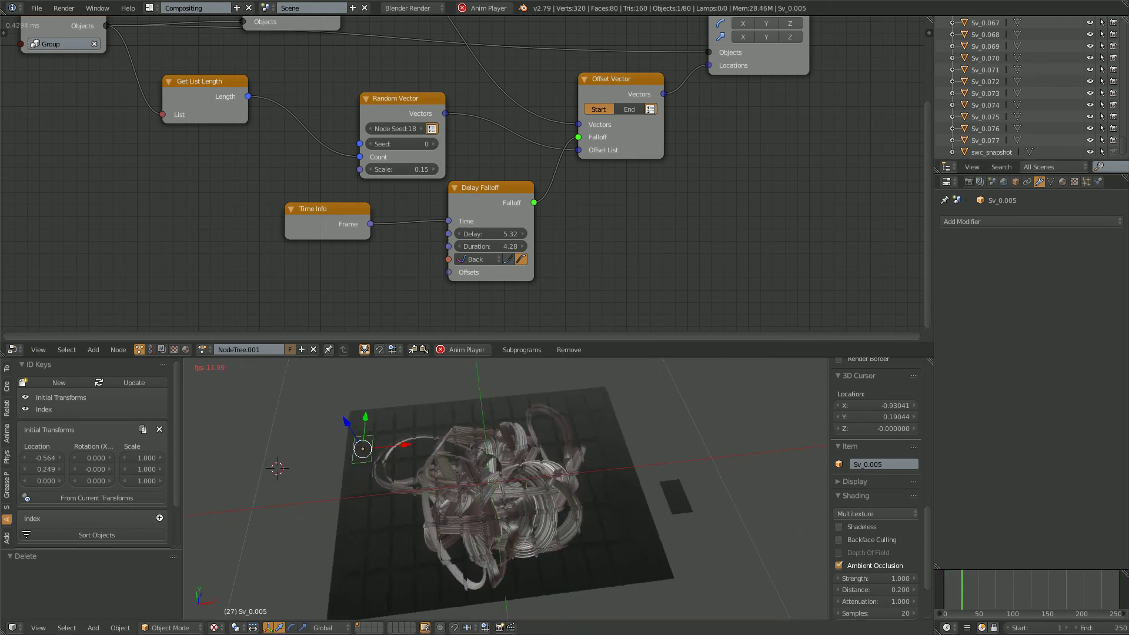
key("Escape")
Delete the Delay Falloff and Time Info nodes, and set the Offset Vector node's Falloff to 0.34.
left_click(489, 188)
key("x")
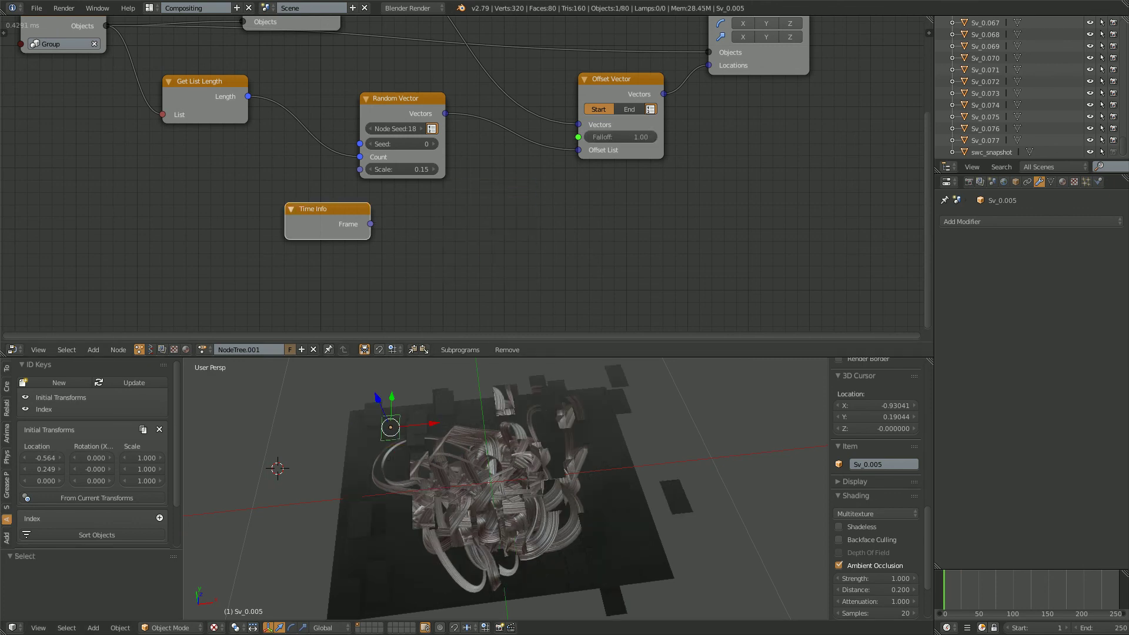
key("x")
left_click_drag(644, 137, 610, 137)
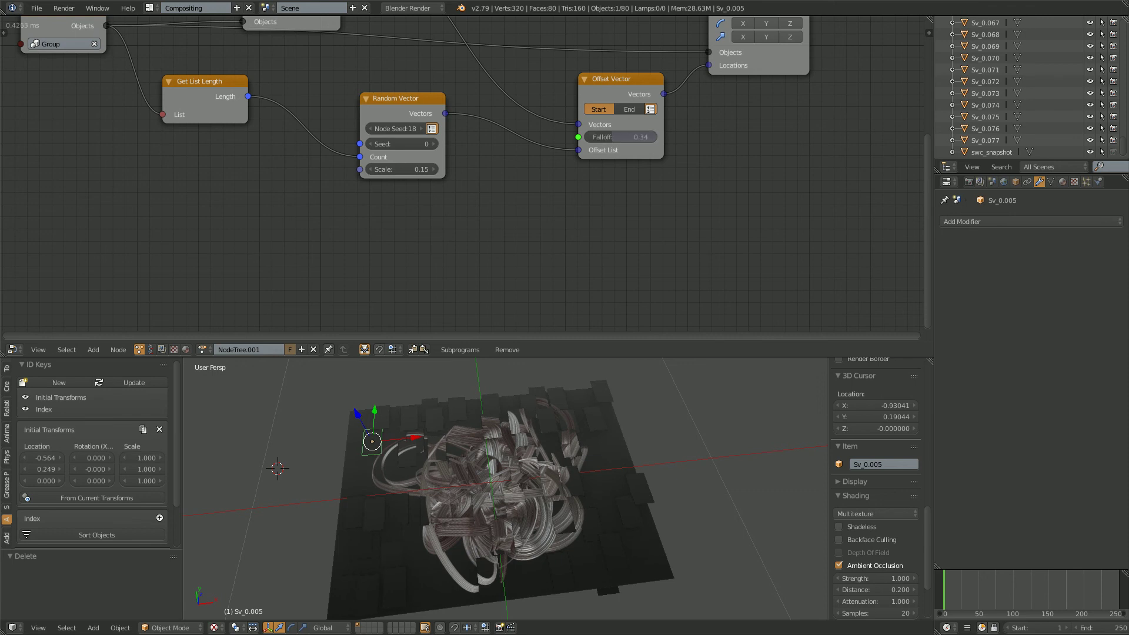
Move the swc_snapshot image plane down along Z by about 0.063 so it sits beneath the panels.
middle_click_drag(600, 470, 601, 428)
middle_click_drag(506, 471, 541, 470)
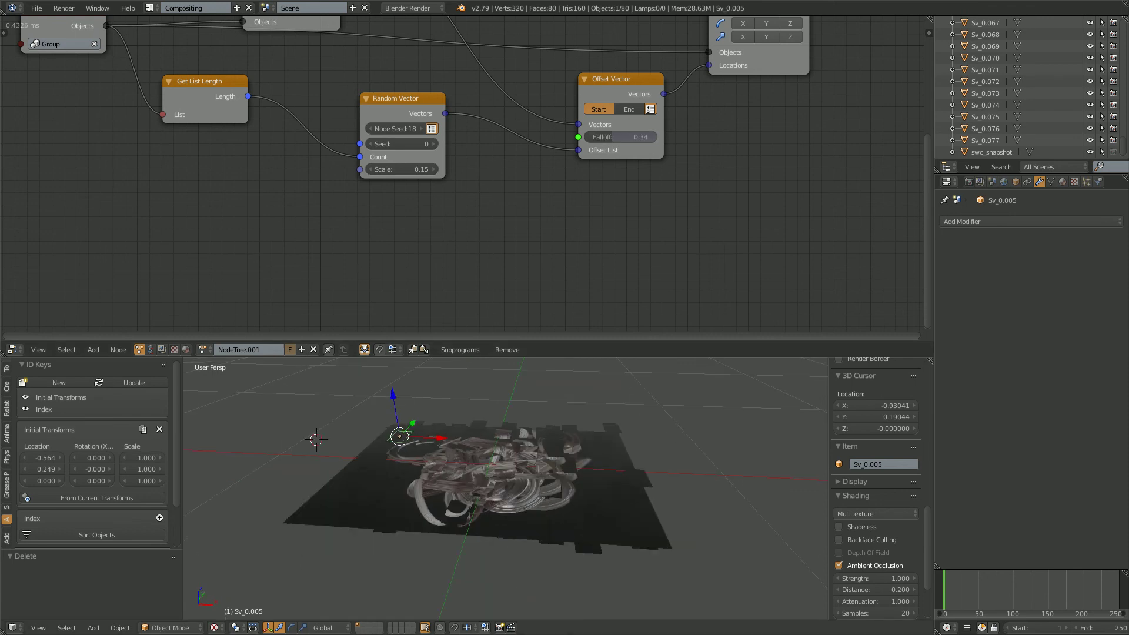
right_click(376, 482)
key("g")
key("z")
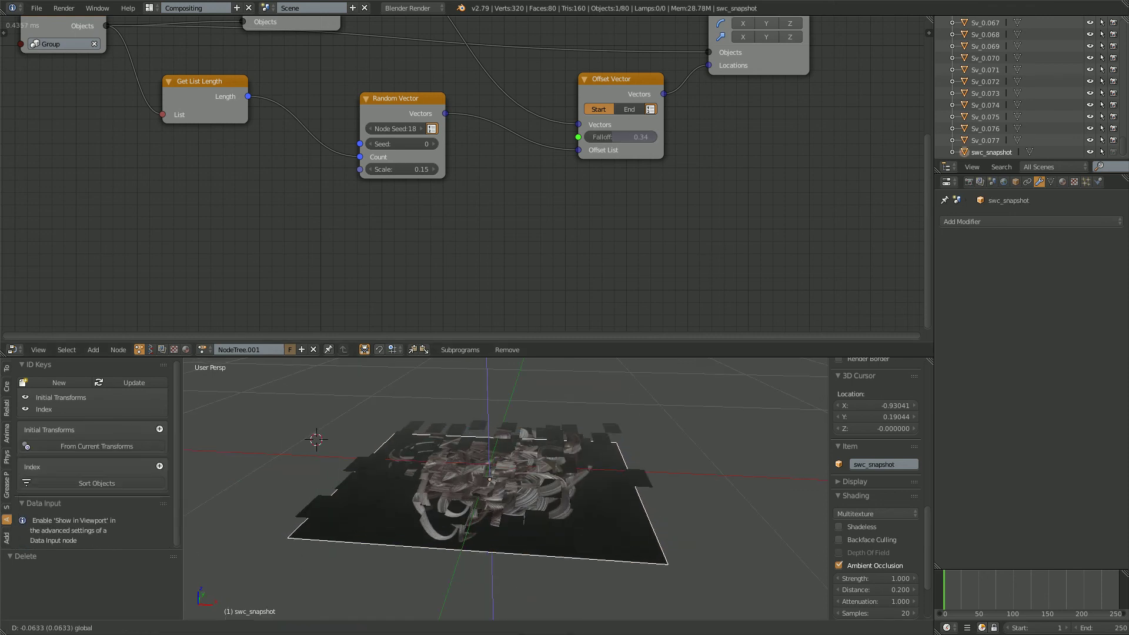
left_click(500, 476)
Scale the swc_snapshot plane uniformly by about 1.115 in the top view.
middle_click_drag(500, 476, 487, 544)
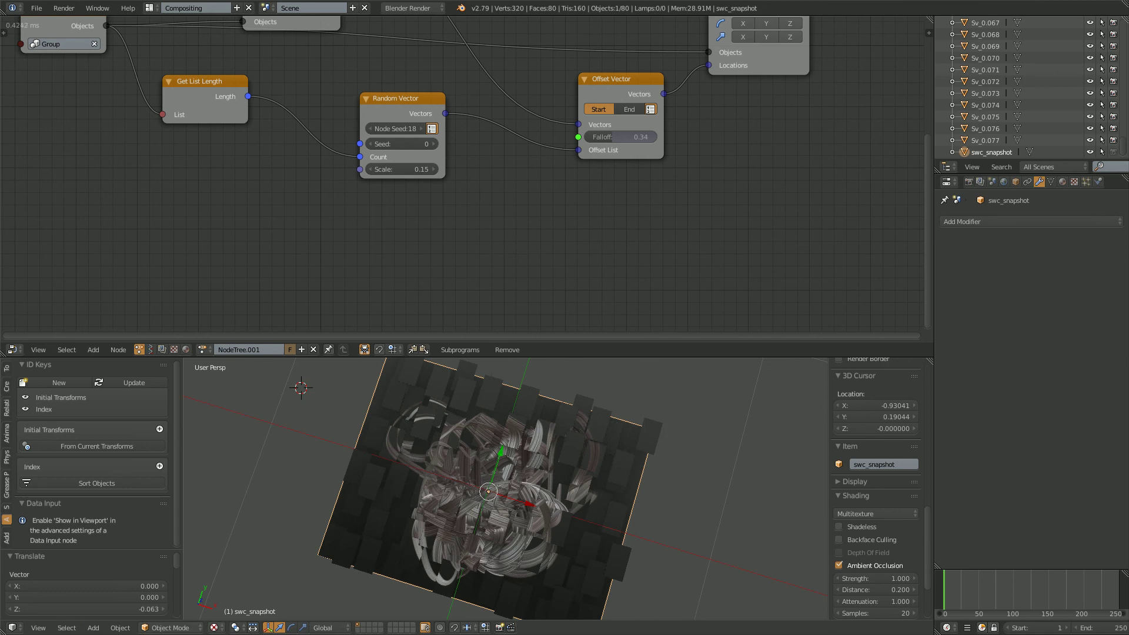
left_click(38, 627)
left_click(47, 549)
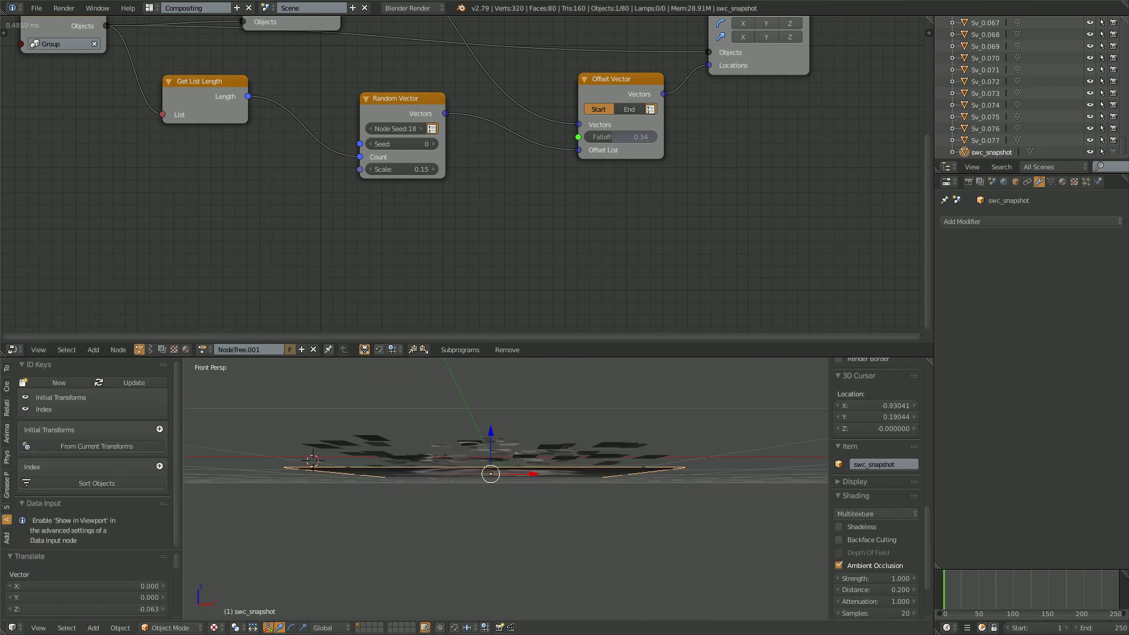
left_click(38, 627)
left_click(36, 573)
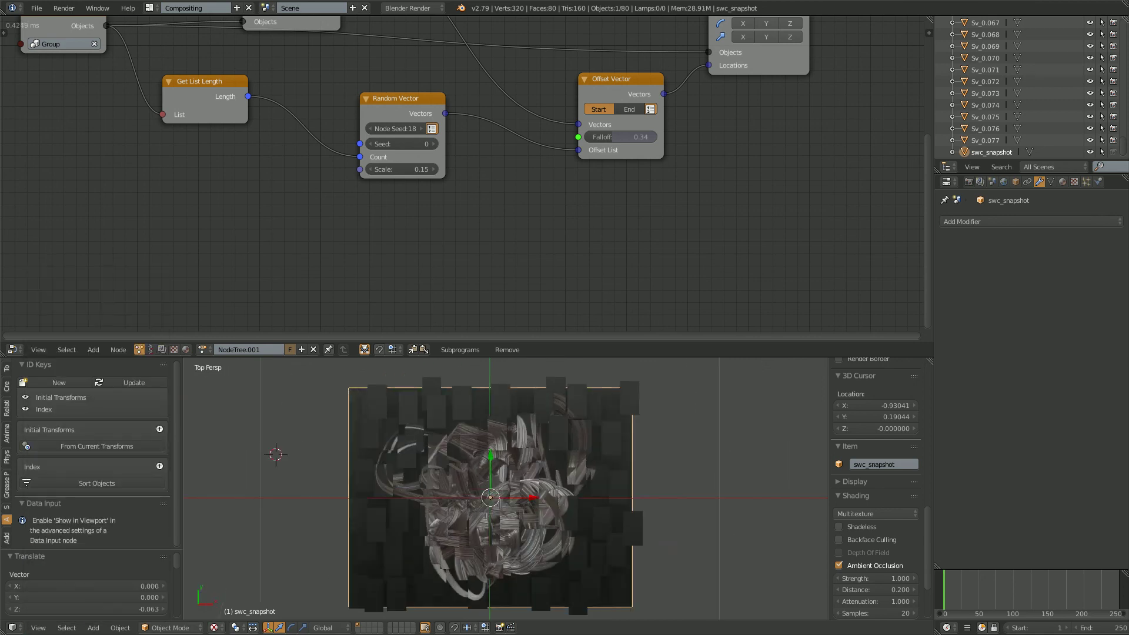
key("s")
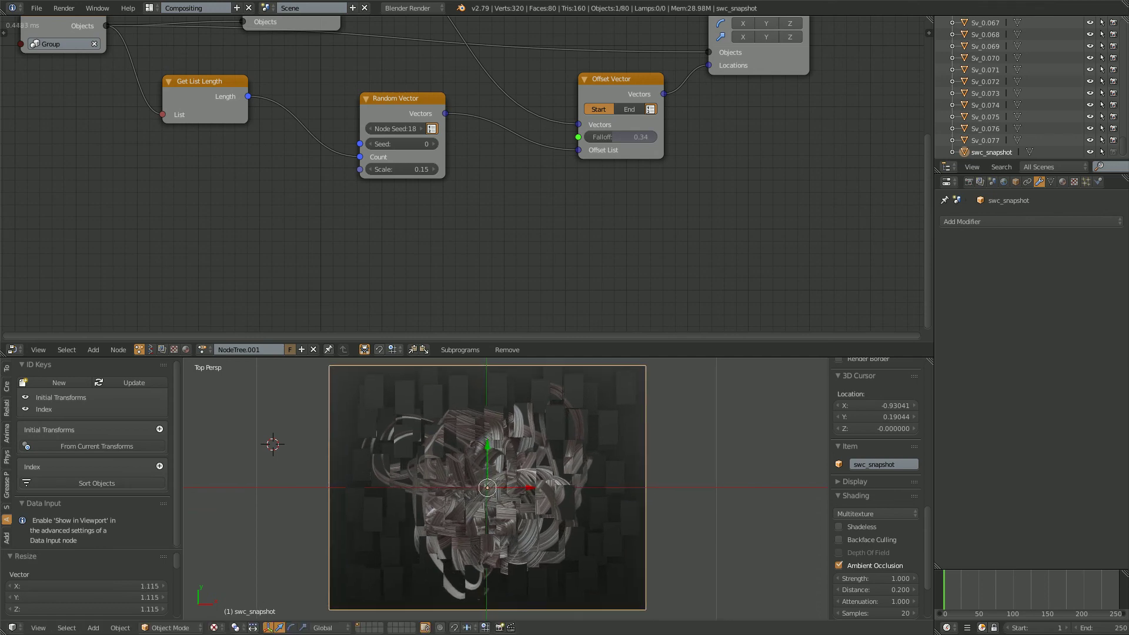
left_click(682, 497)
Maximize the 3D view, deselect everything and frame the whole panel composition from above.
key("ctrl+Up")
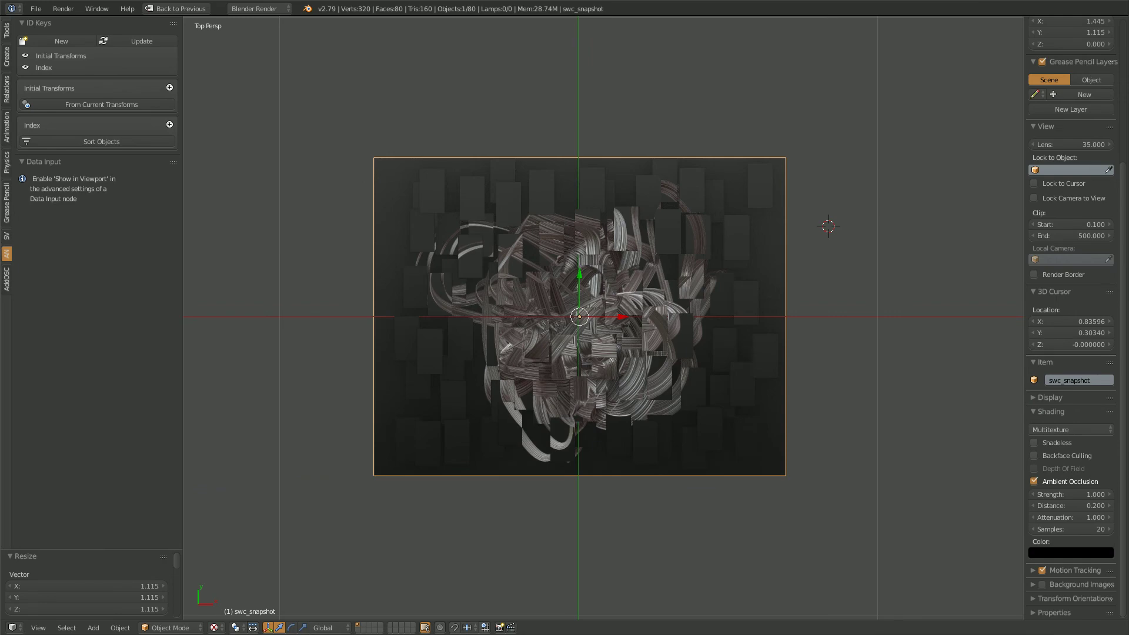
scroll(603, 317, "up", 8)
key("a")
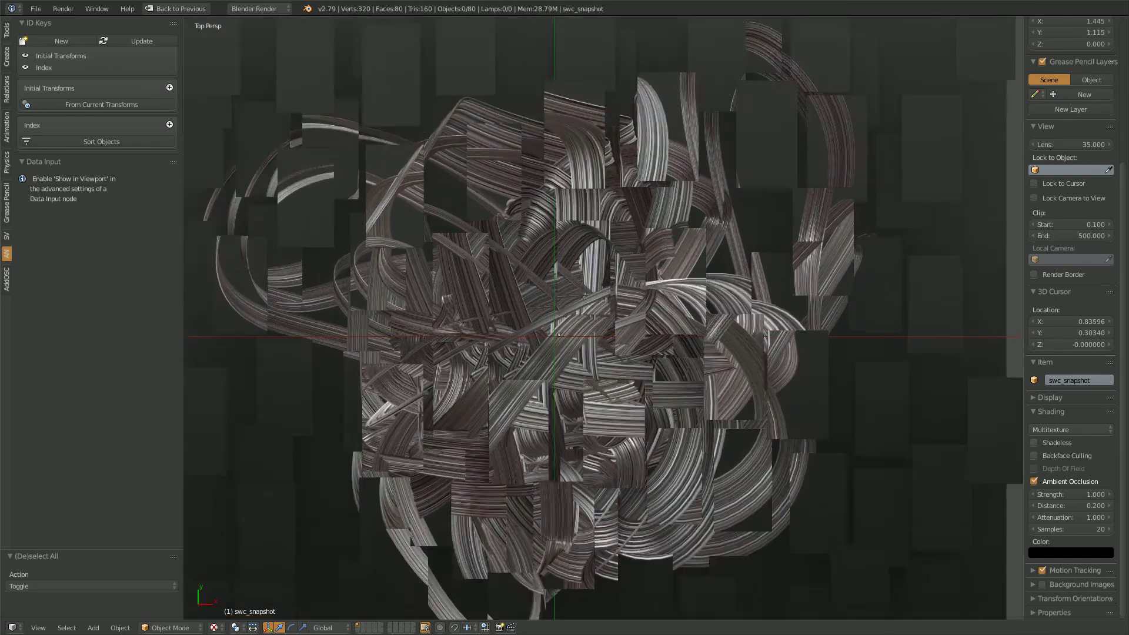
key("Home")
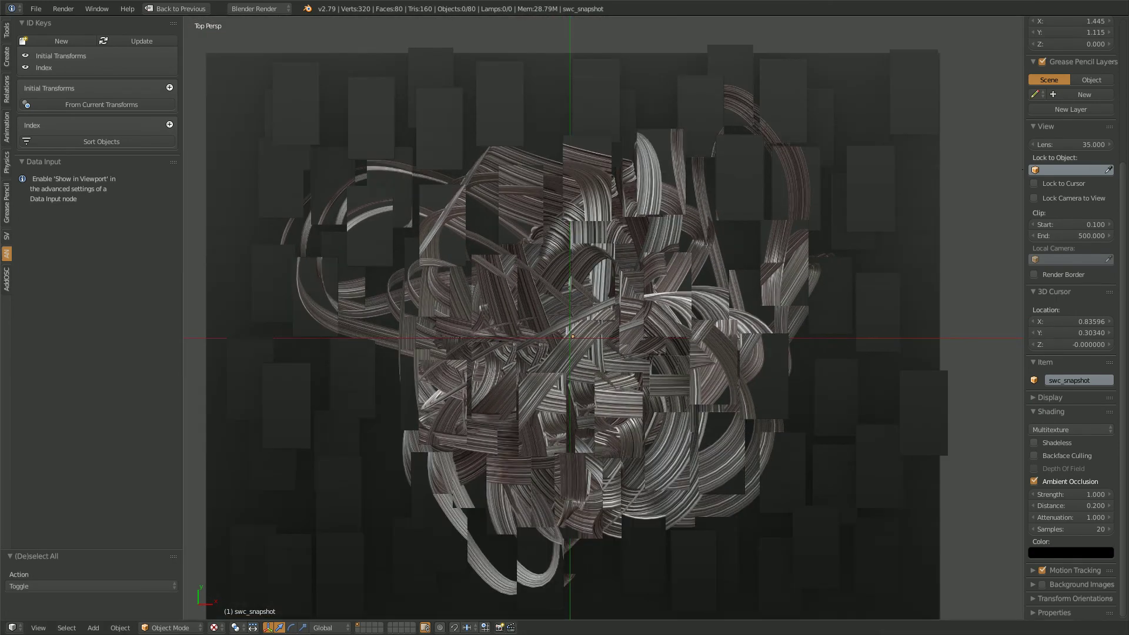
scroll(603, 318, "down", 1)
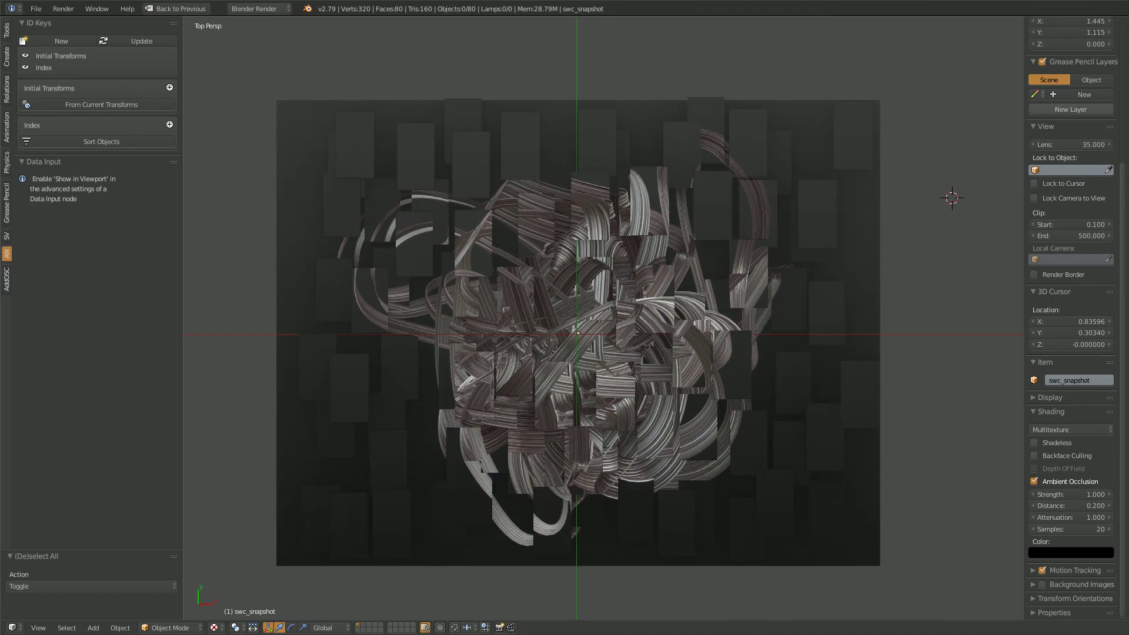
middle_click_drag(603, 317, 601, 328, "shift")
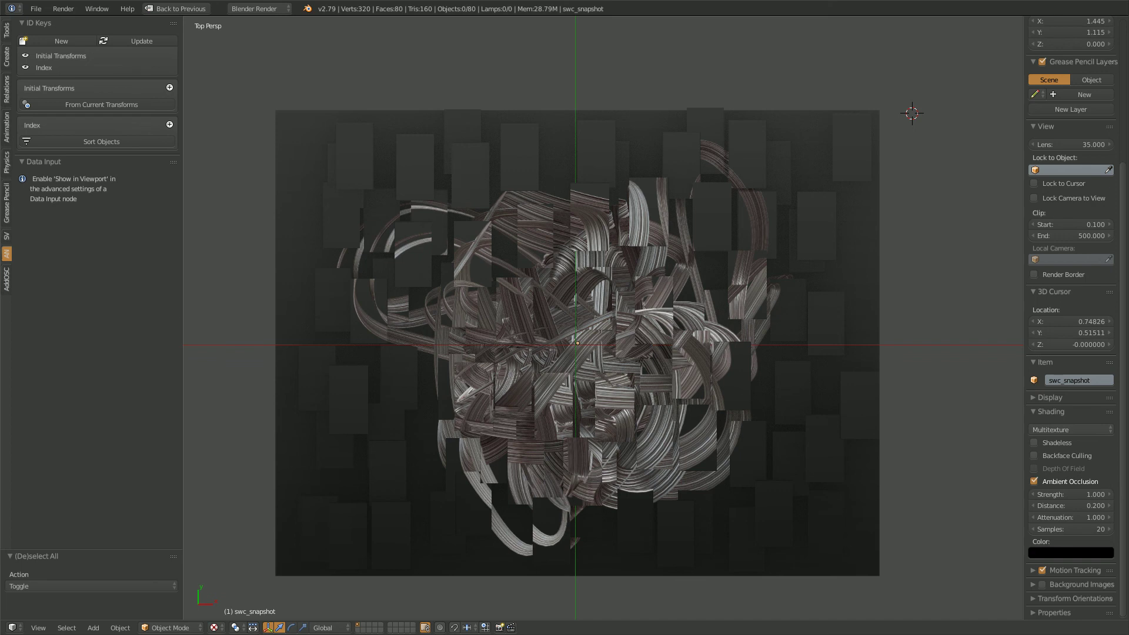
Place the 3D cursor just outside the image plane's upper corner and save the Blender file.
left_click(910, 108)
key("ctrl+s")
key("Return")
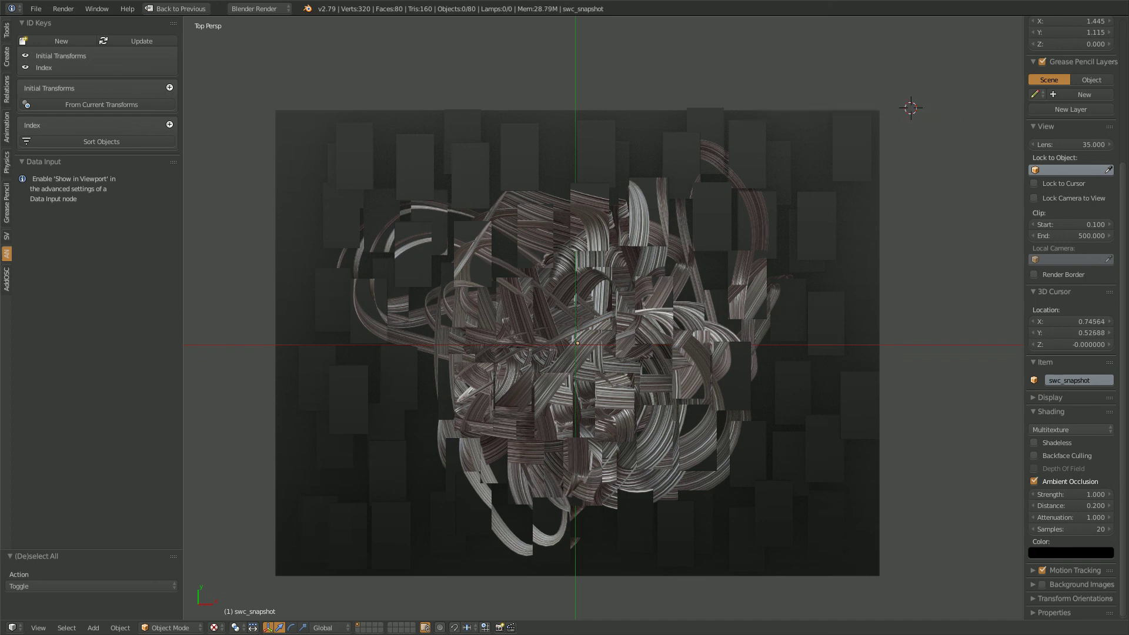